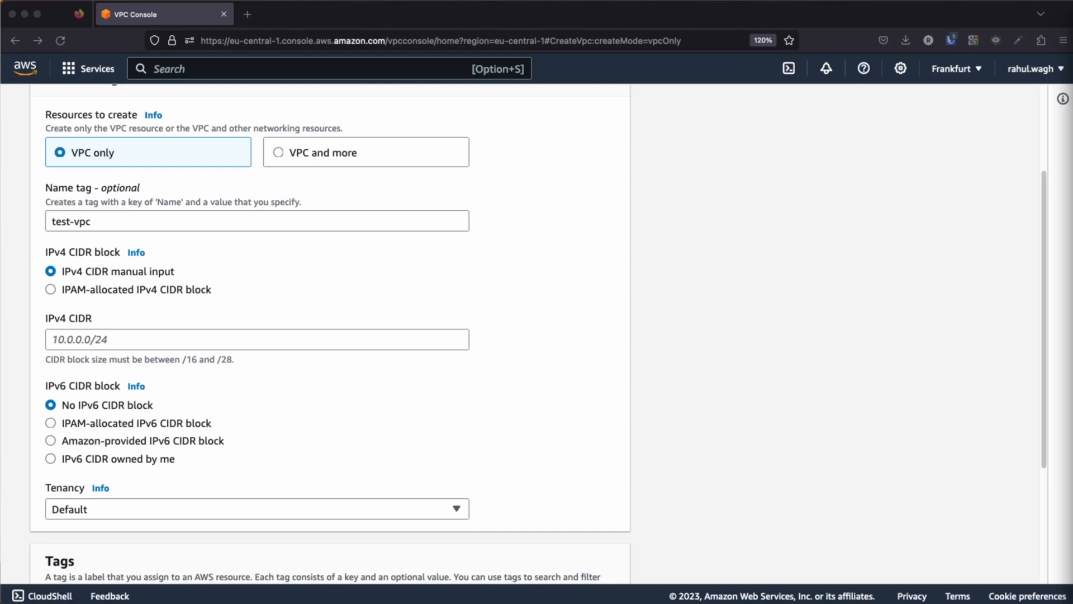
Set the IPv4 CIDR of test-vpc to 12.0.0.0/16 and create the VPC
left_click(112, 340)
type("12.0.0.0/16")
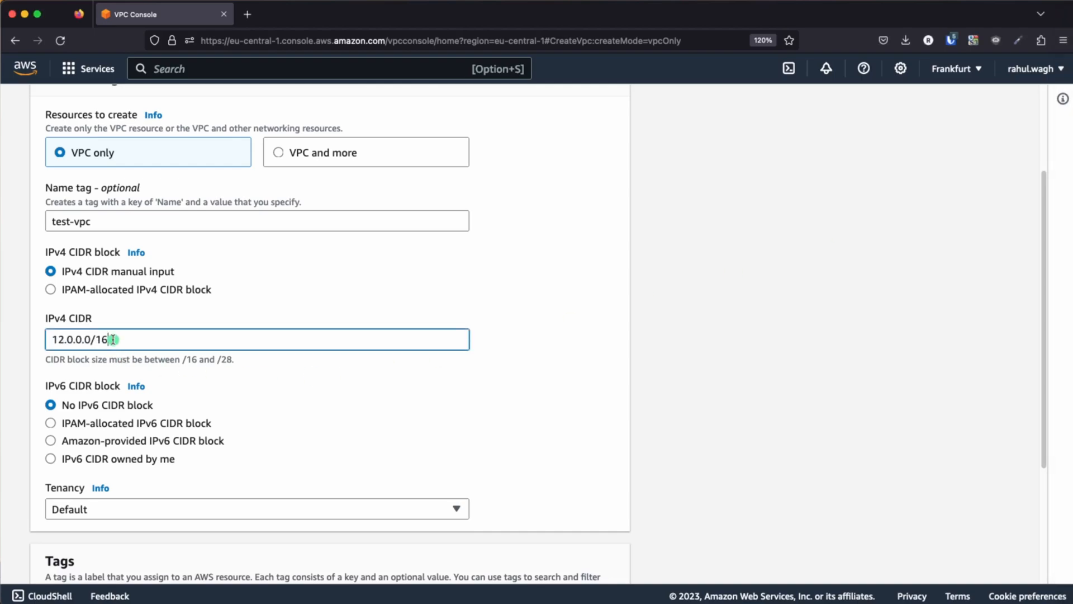
scroll(517, 384, "down", 1)
scroll(464, 408, "down", 5)
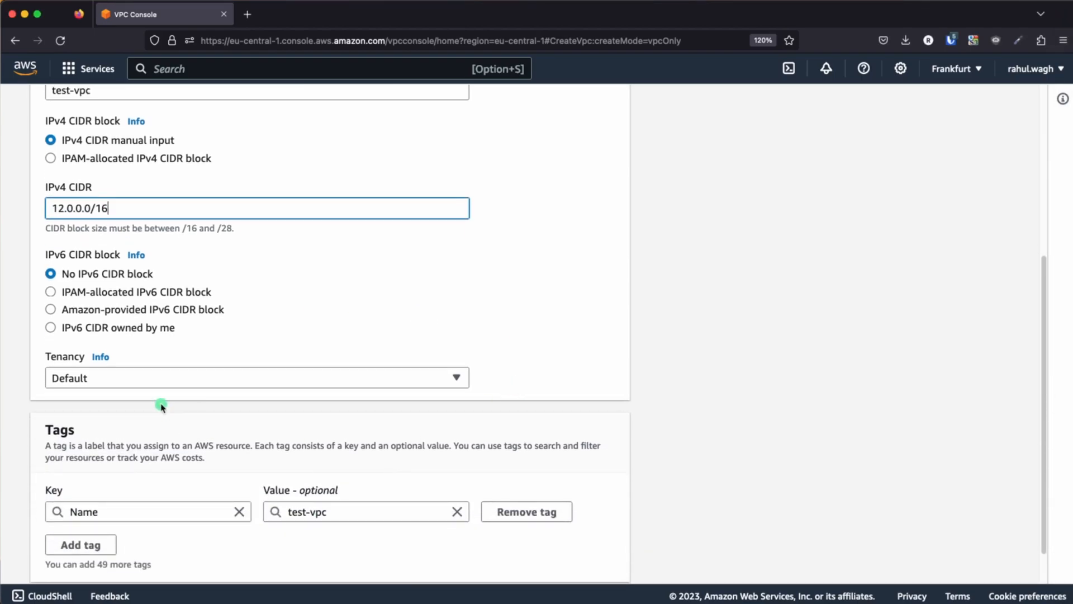
scroll(235, 397, "down", 2)
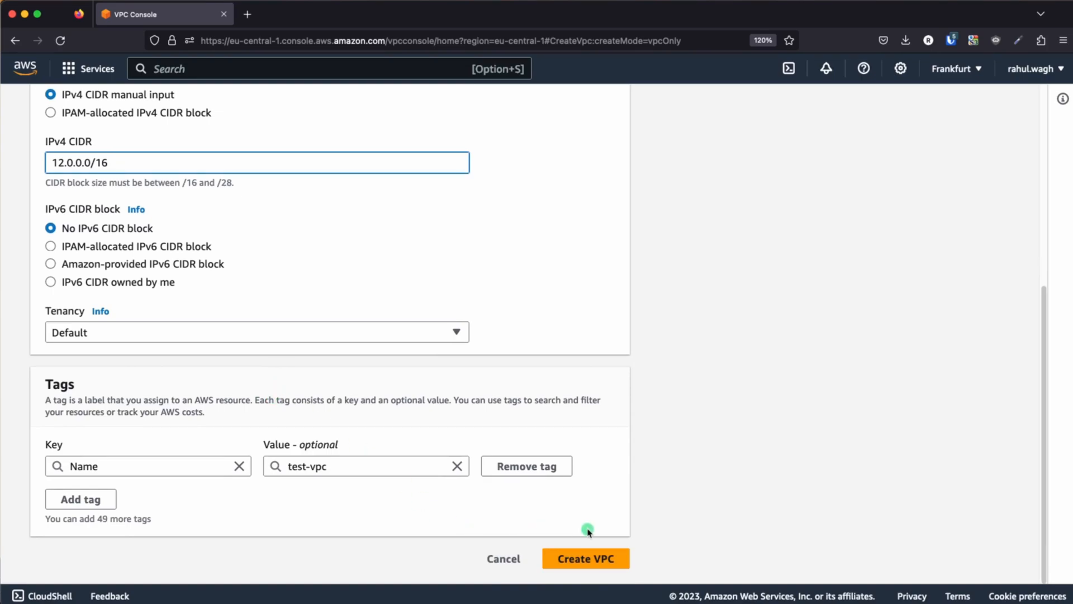
left_click(601, 568)
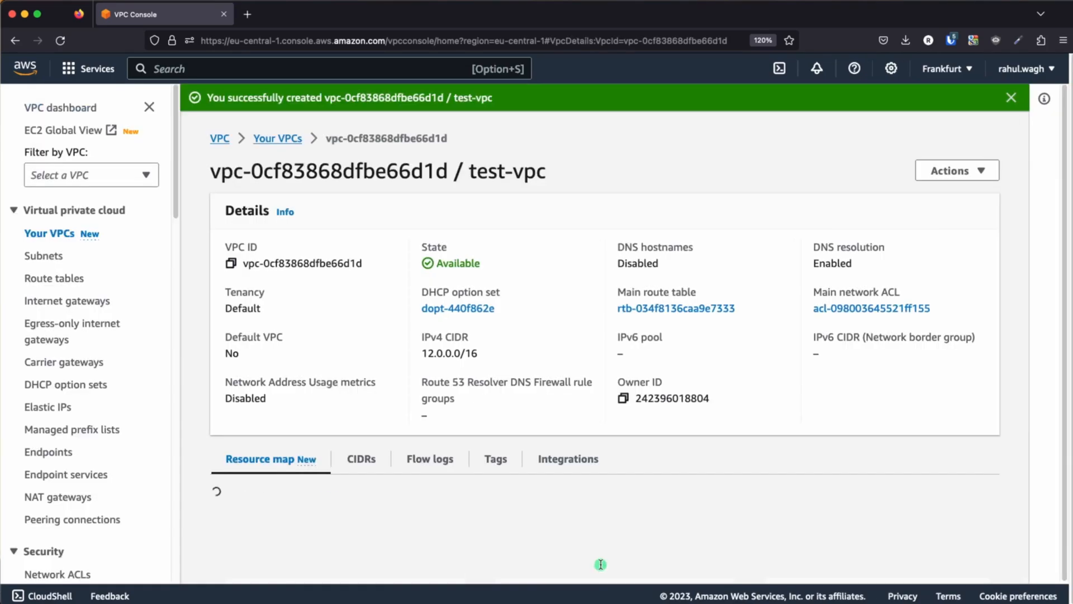
Look over the details of the new test-vpc and go to the list of all VPCs
scroll(512, 488, "down", 3)
scroll(271, 159, "up", 2)
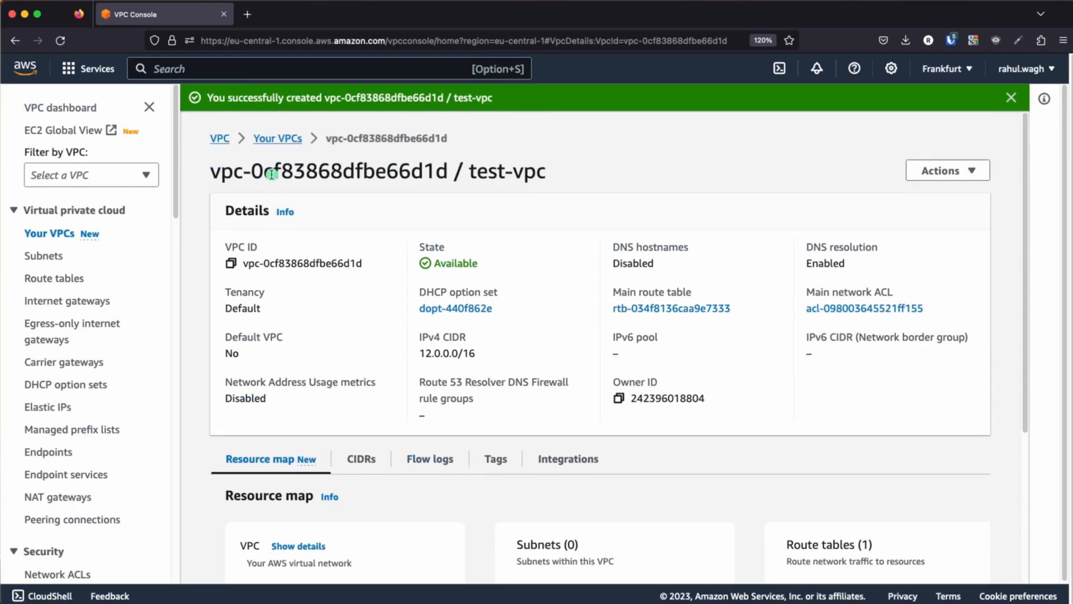
left_click(277, 138)
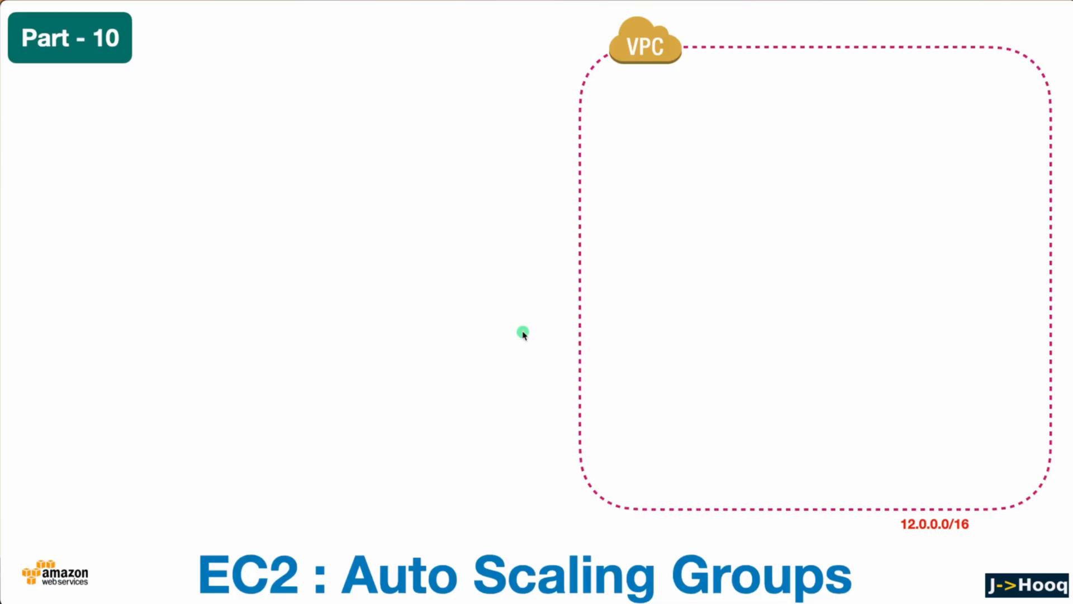
Reveal the internet gateway in the architecture slides and switch back to the VPC console in the browser
left_click(521, 339)
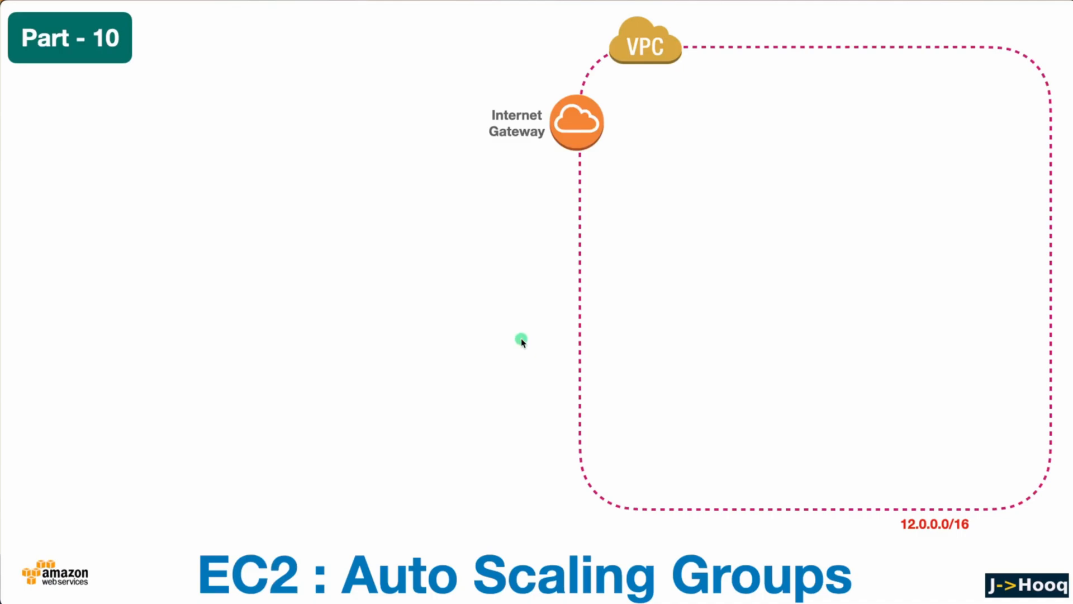
key("super+Tab")
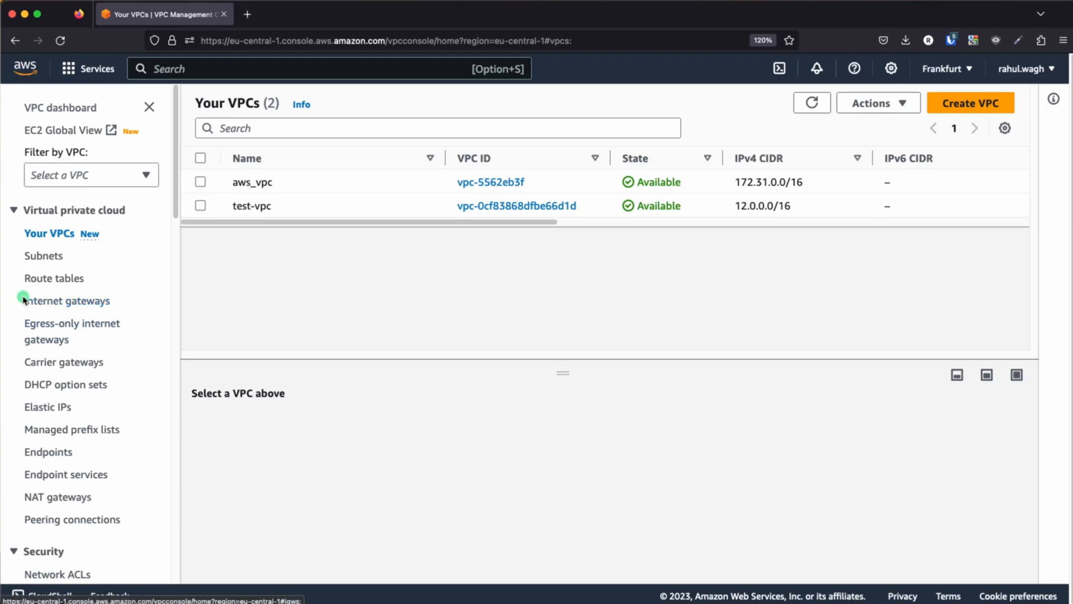
Create an internet gateway with the name tag igw-test
left_click(66, 304)
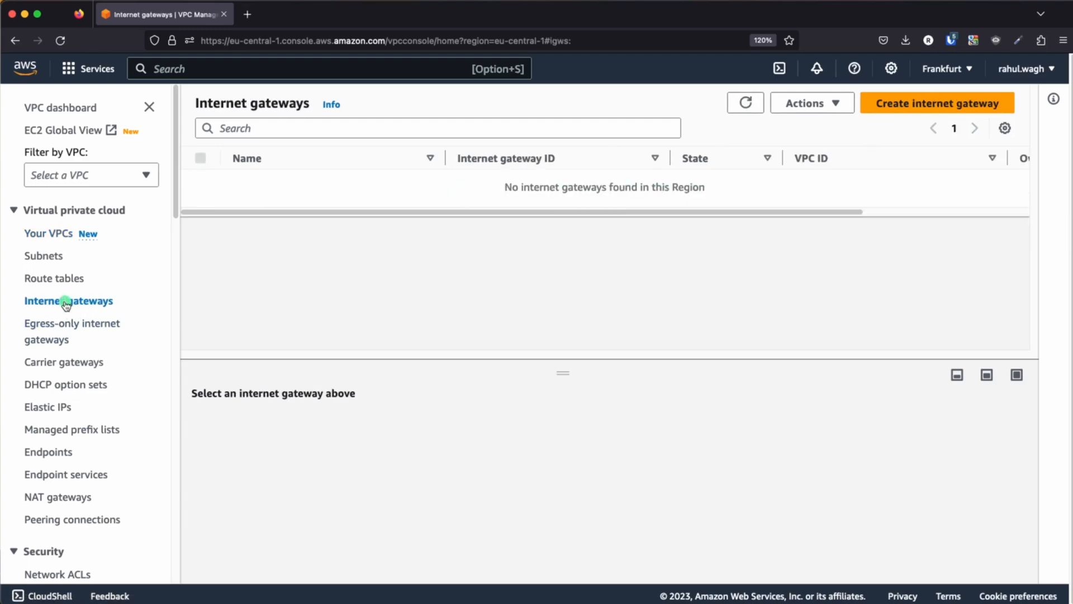
left_click(910, 105)
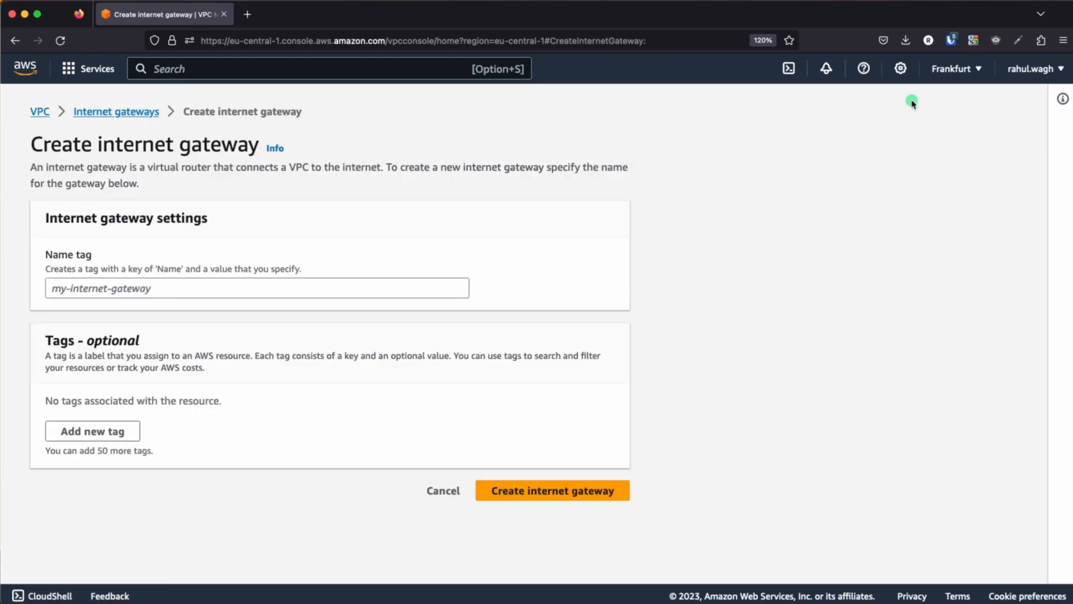
left_click(96, 294)
key("super+Tab")
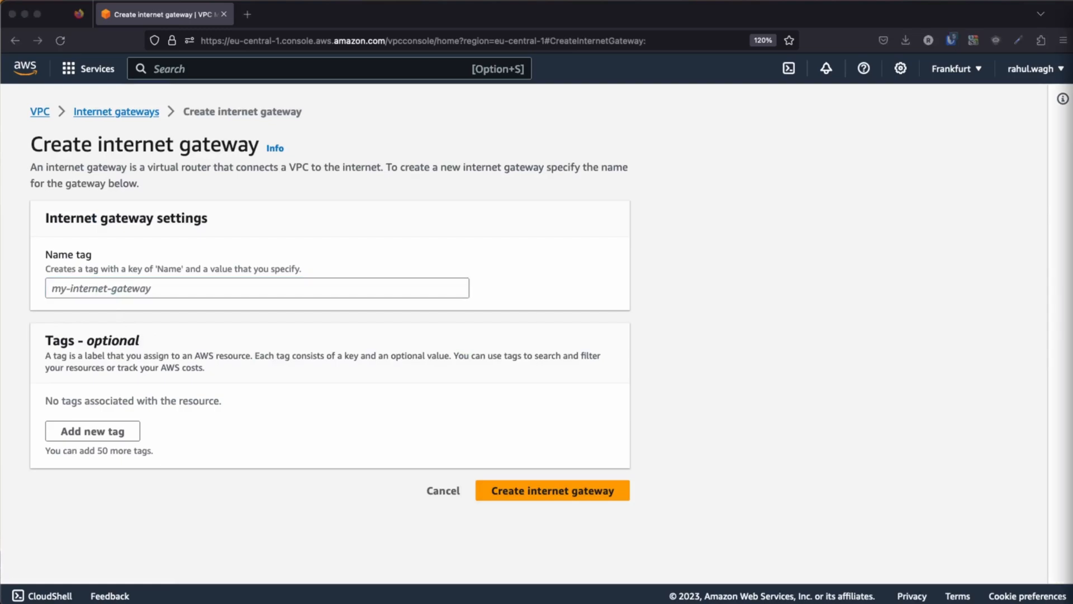
left_click(71, 289)
type("igw-test")
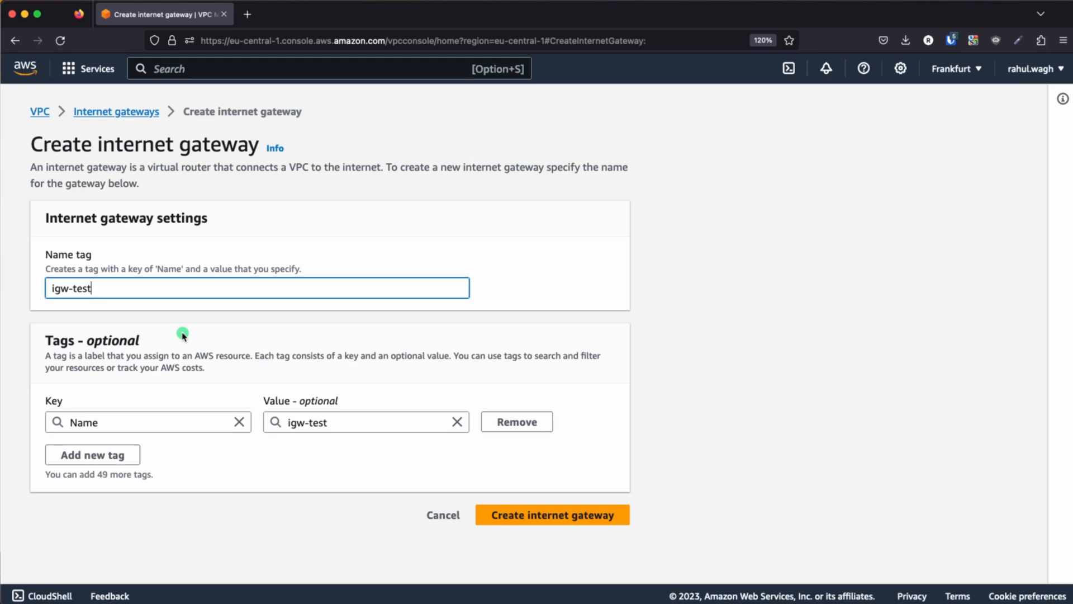
left_click(567, 518)
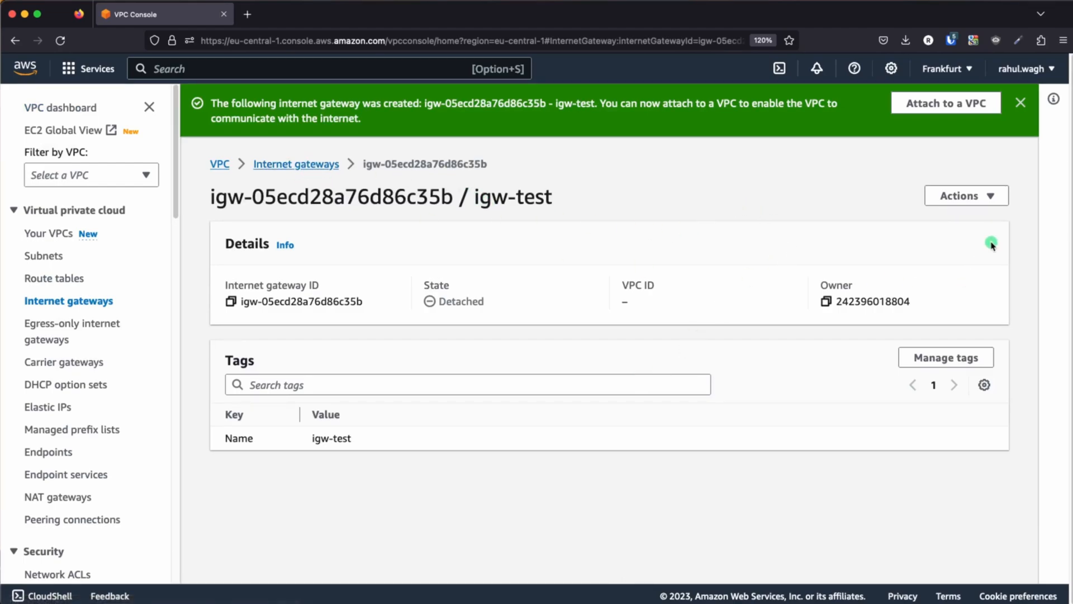
Attach the igw-test internet gateway to test-vpc
left_click(992, 196)
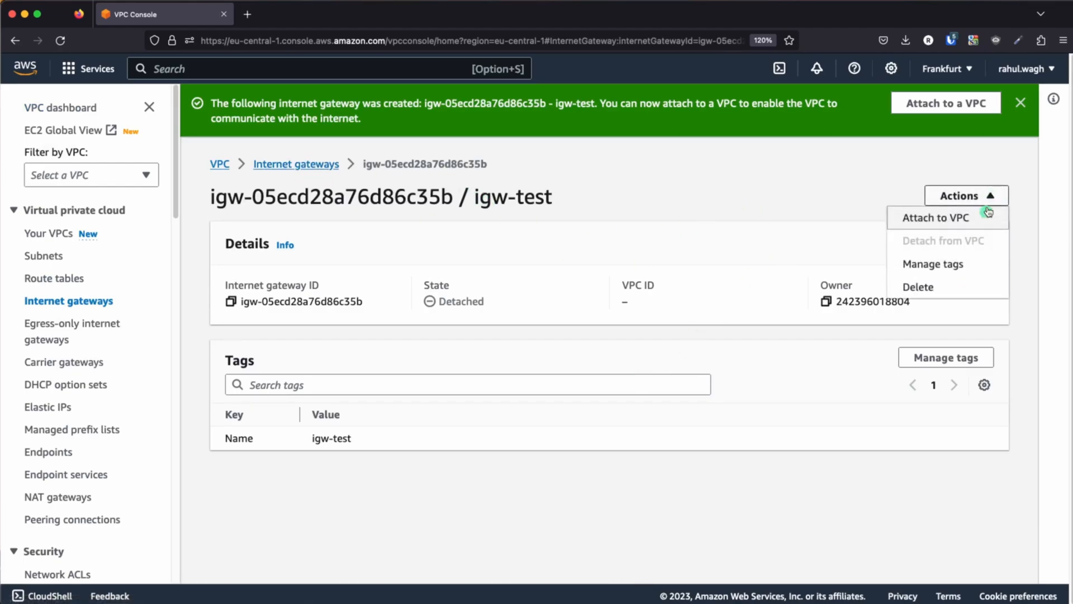
left_click(938, 219)
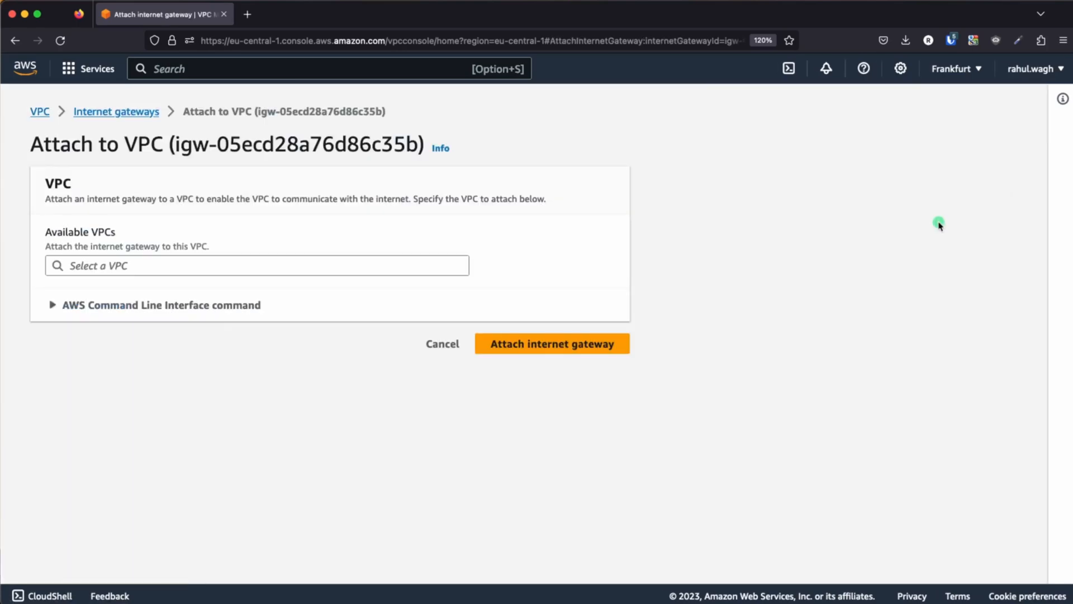
left_click(128, 266)
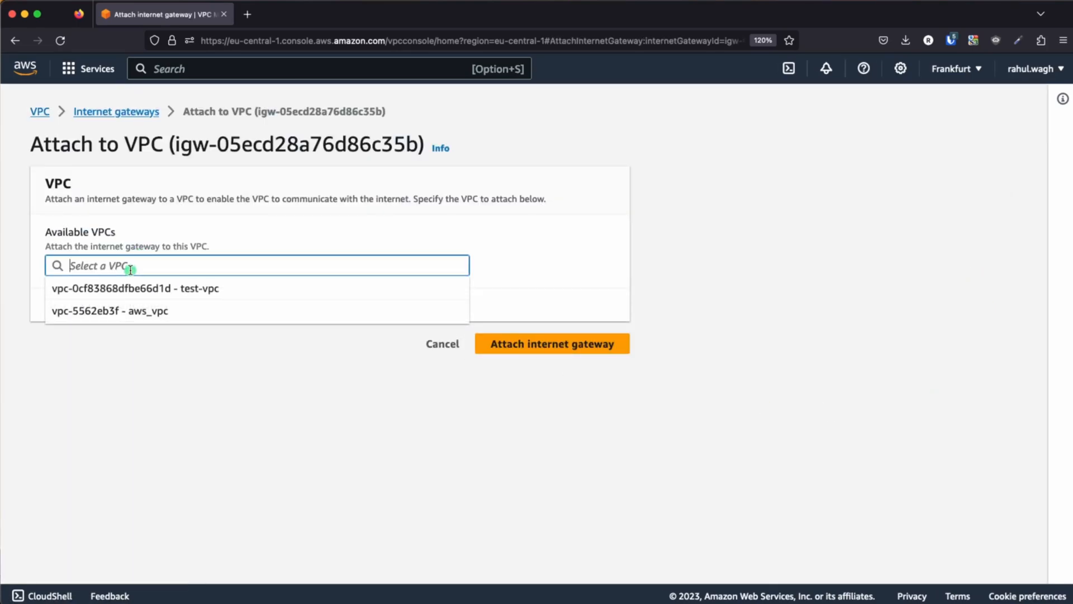
left_click(206, 290)
left_click(527, 348)
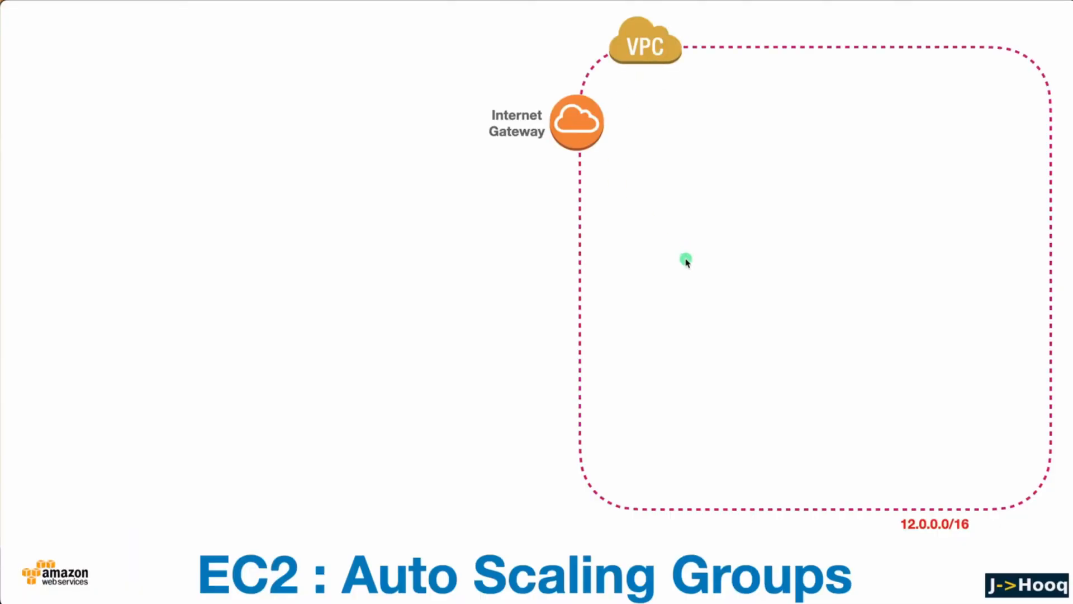
Reveal the subnet in the architecture slides and switch back to the VPC console in the browser
left_click(685, 257)
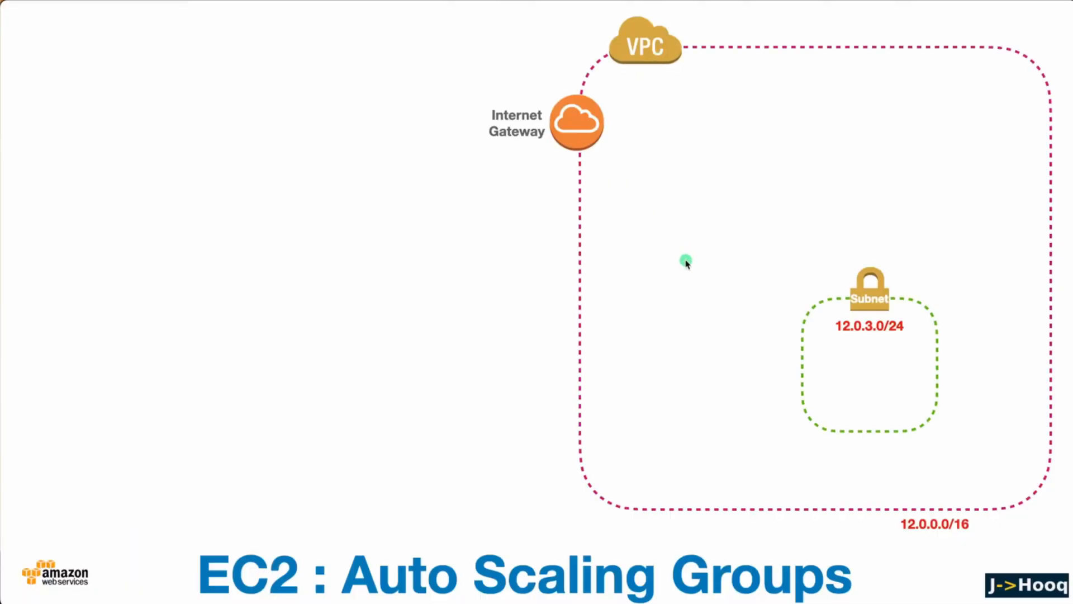
key("super+Tab")
key("super+Tab")
key("super+Tab")
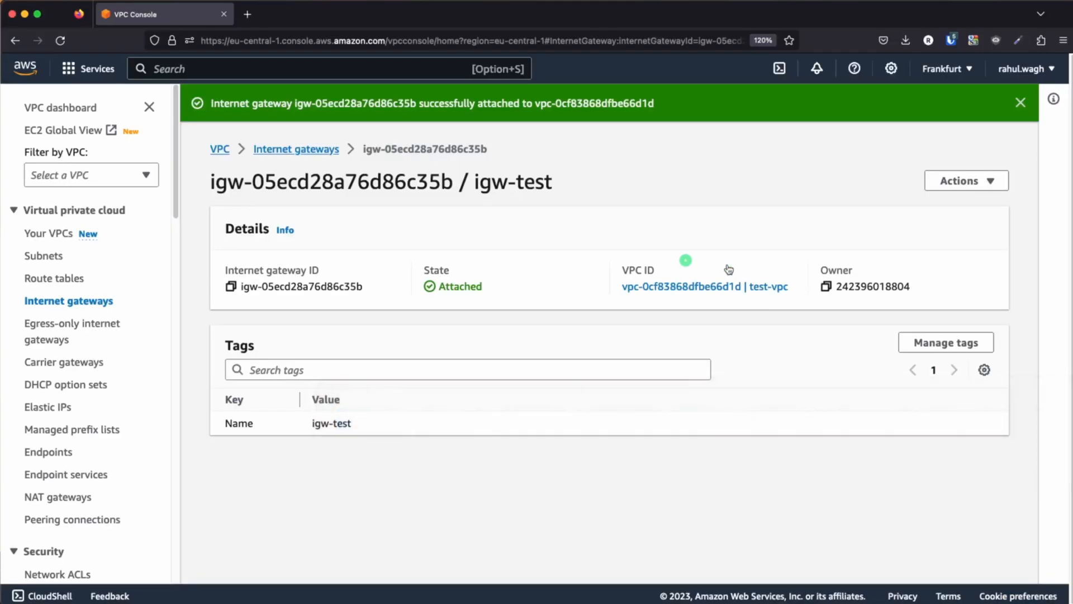
Start creating a new subnet and choose test-vpc as its VPC
left_click(44, 256)
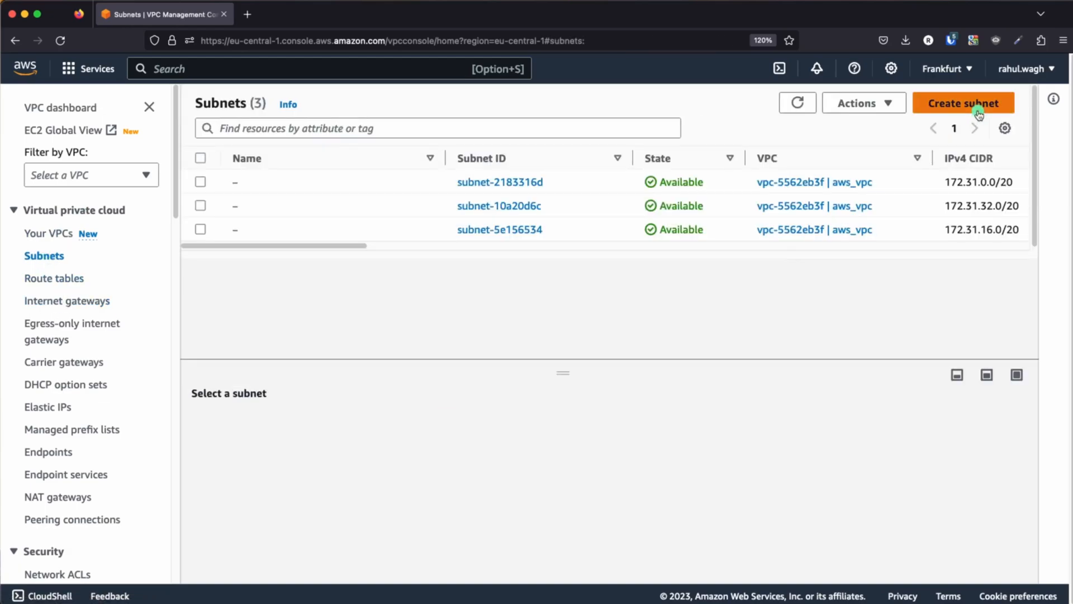
left_click(955, 107)
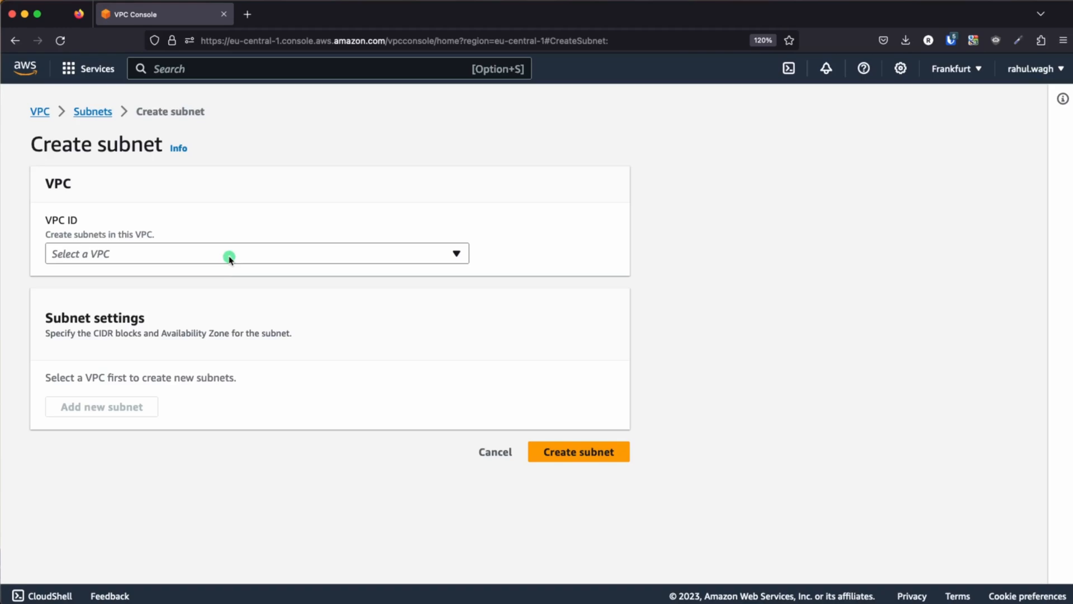
key("super+Tab")
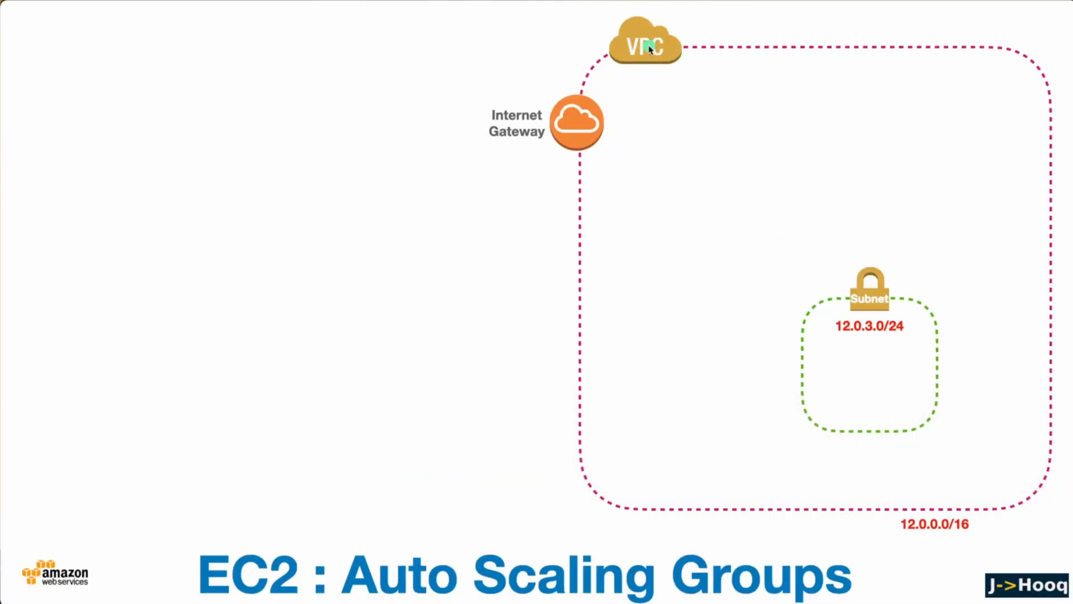
key("super+Tab")
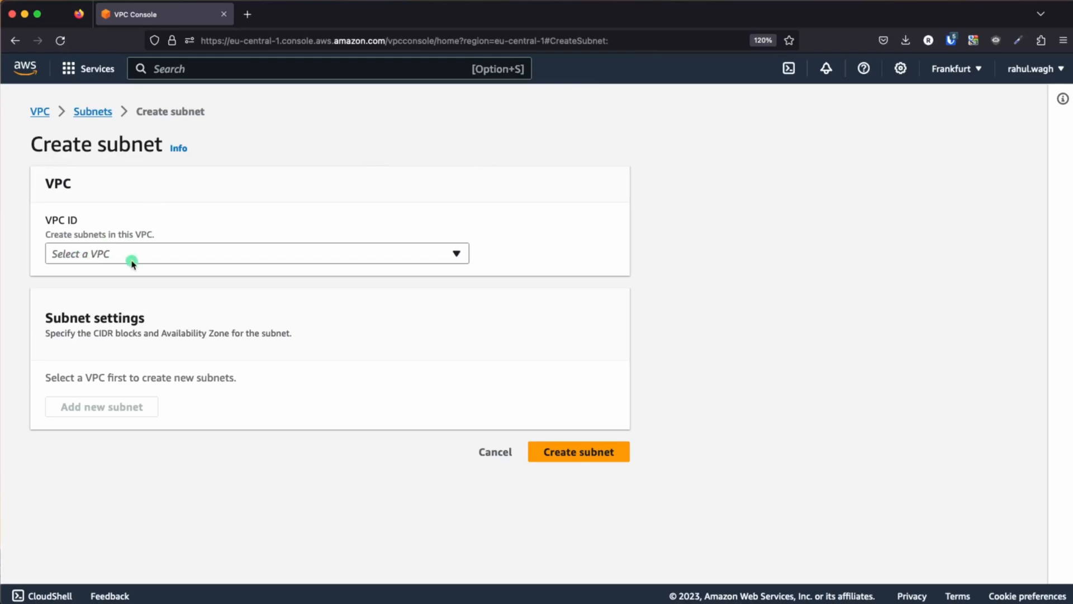
left_click(148, 257)
left_click(189, 296)
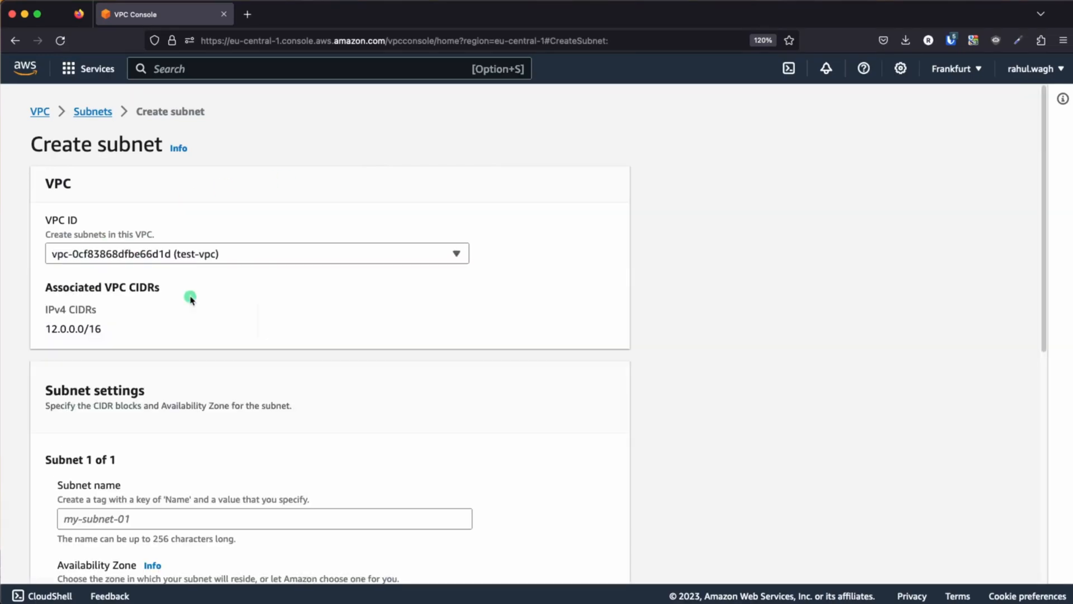
Check the subnet layout in the architecture slides and name the new subnet test-public-subnet-1a
scroll(265, 381, "down", 1)
scroll(264, 381, "down", 5)
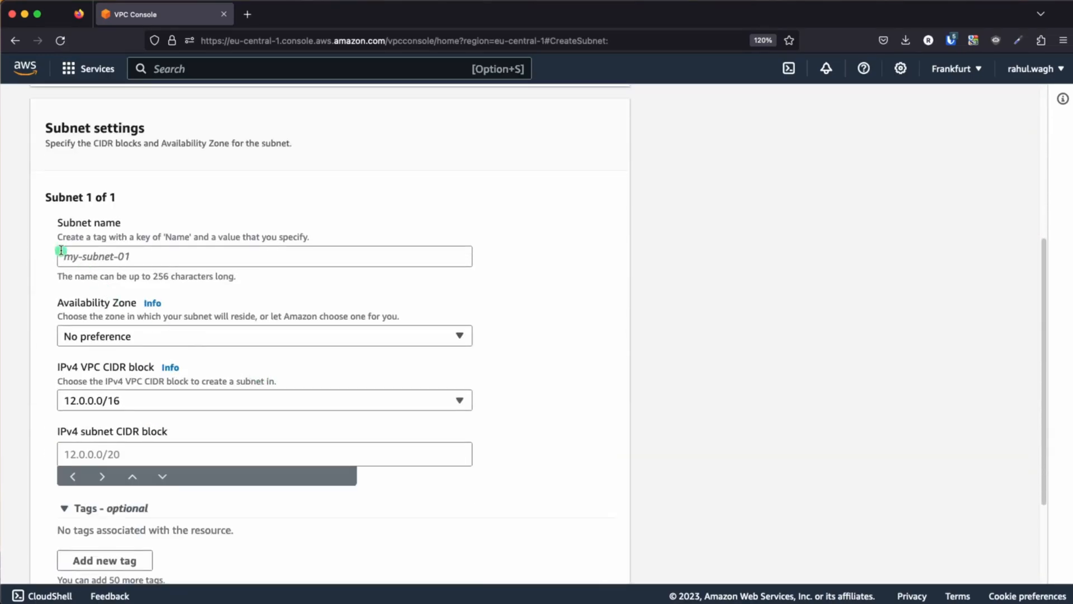
key("super+Tab")
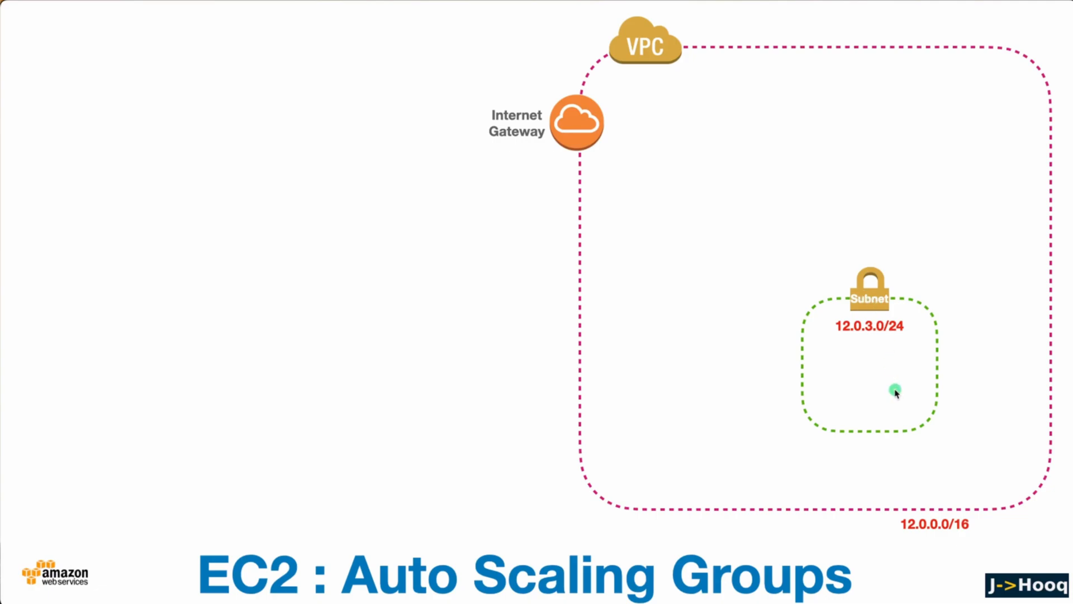
key("super+Tab")
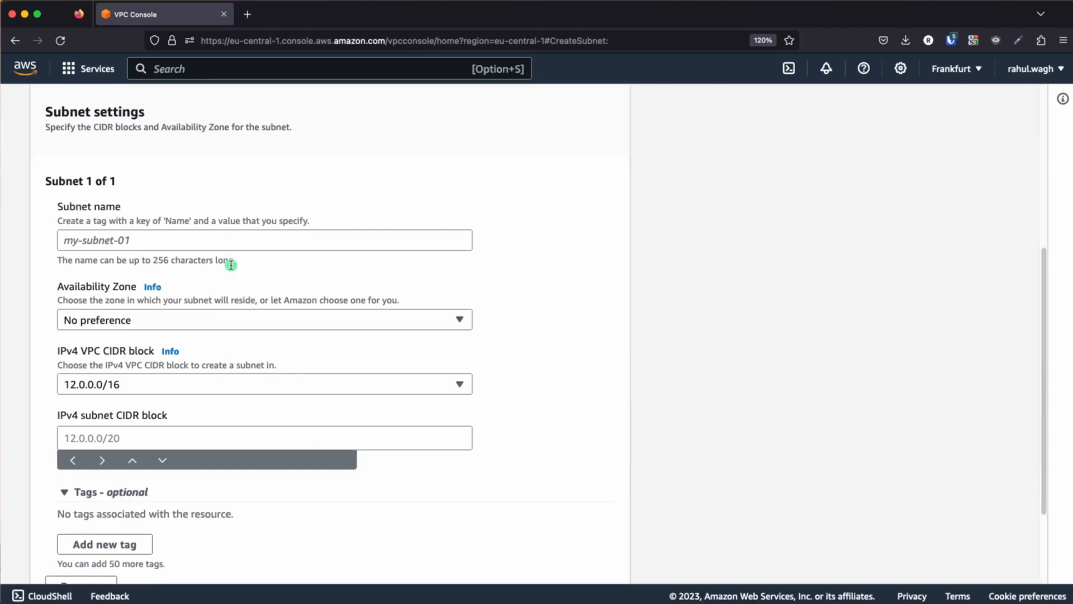
scroll(212, 257, "down", 1)
key("super+Tab")
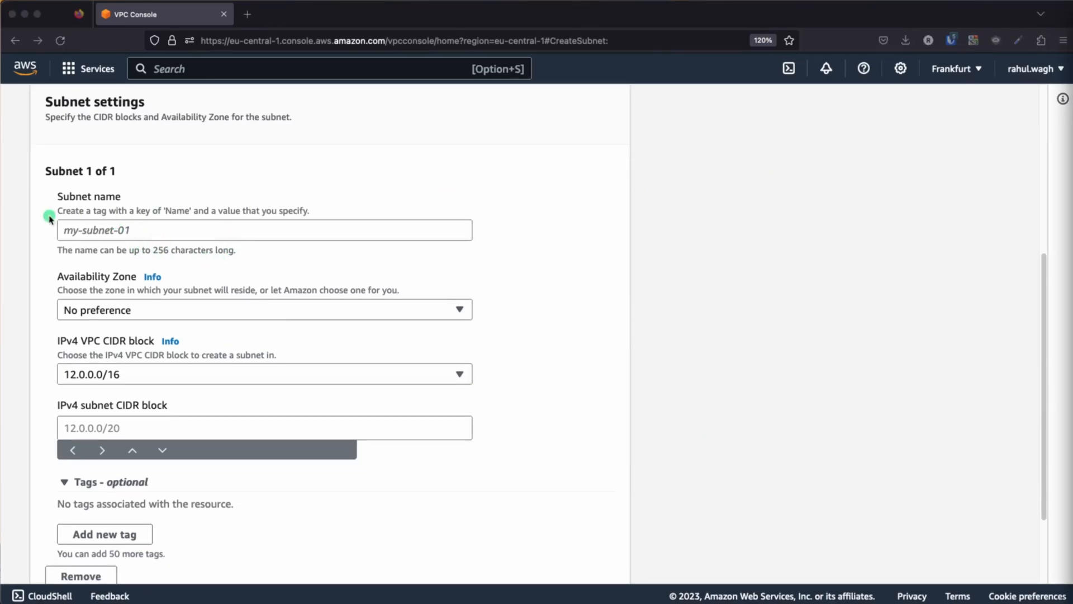
left_click(124, 231)
type("test-public-subnet-1a")
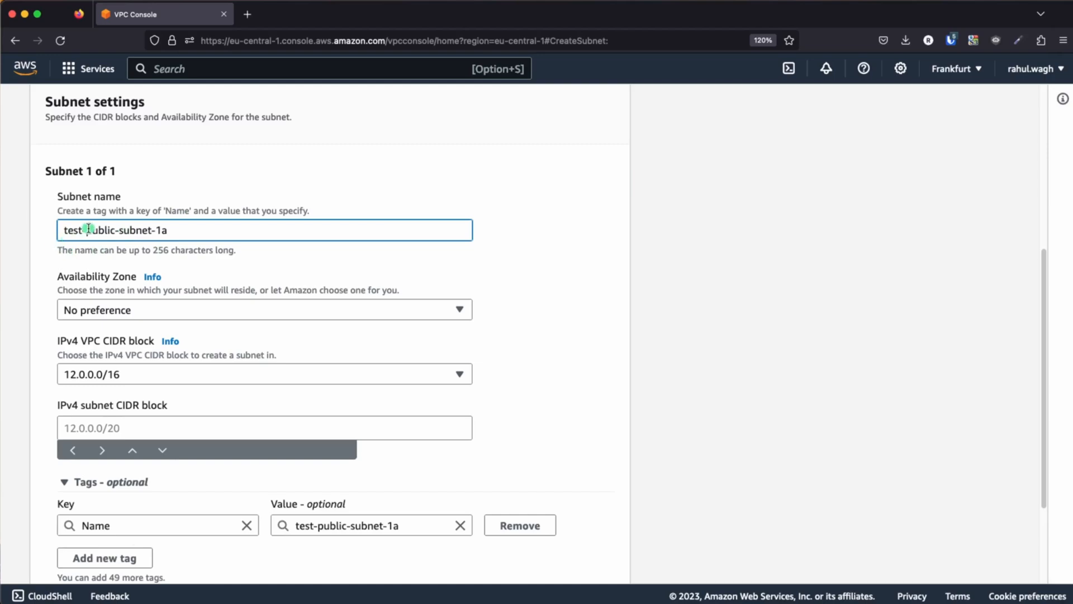
Place the subnet in the eu-central-1a availability zone and set its IPv4 subnet CIDR block to 12.0.1.0/24
left_click(388, 317)
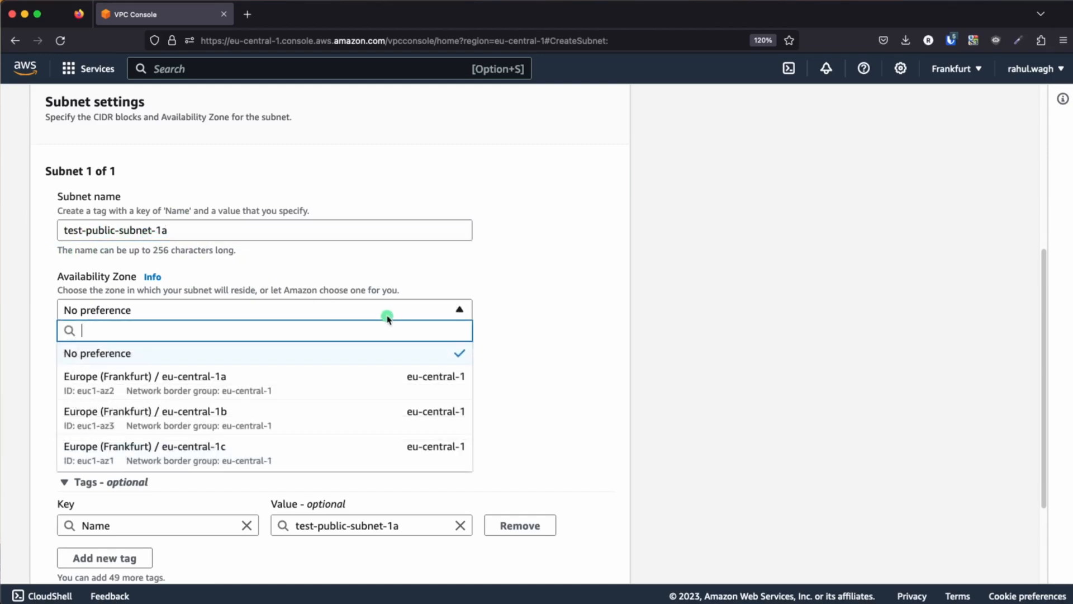
left_click(220, 380)
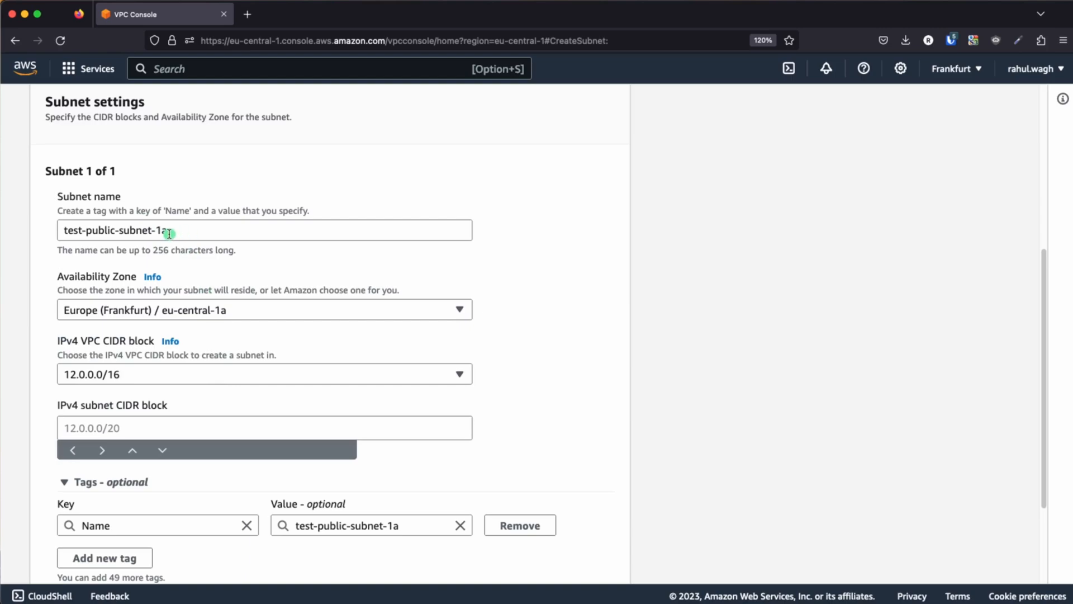
scroll(96, 376, "down", 2)
left_click(92, 361)
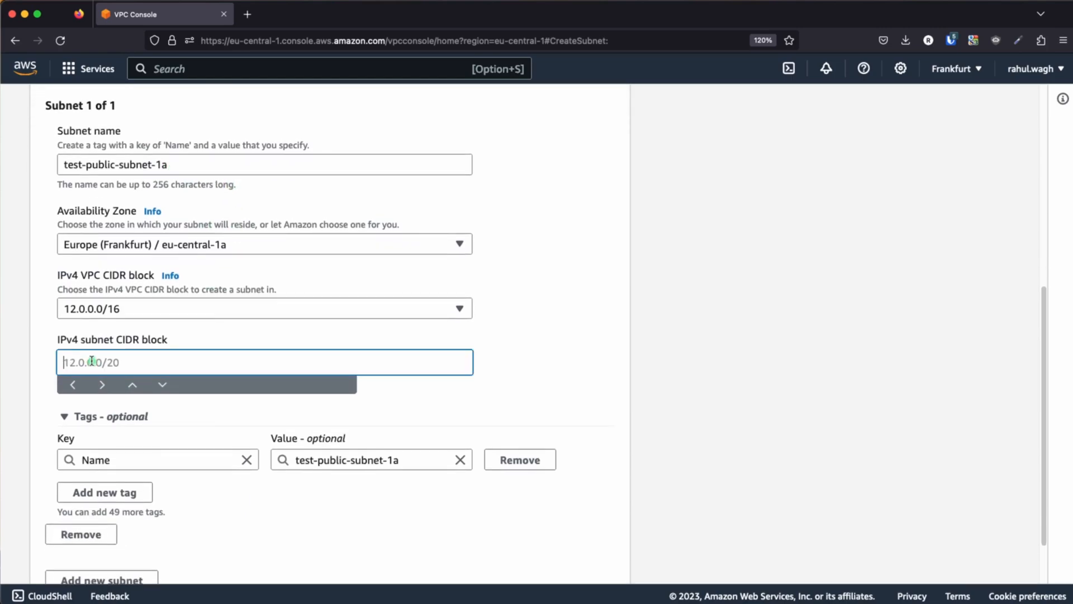
key("super+Tab")
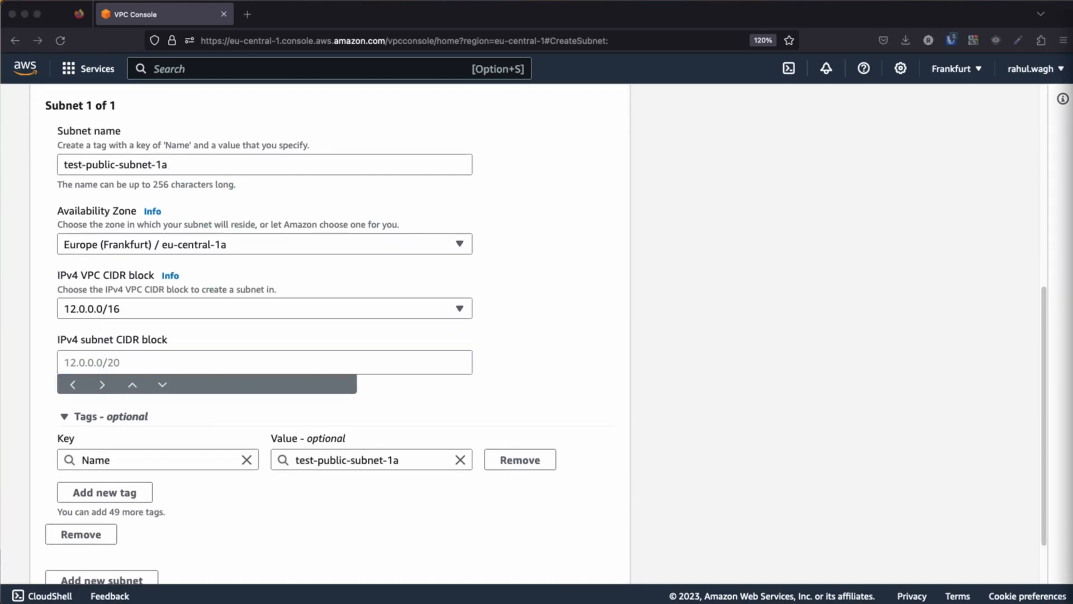
left_click(182, 360)
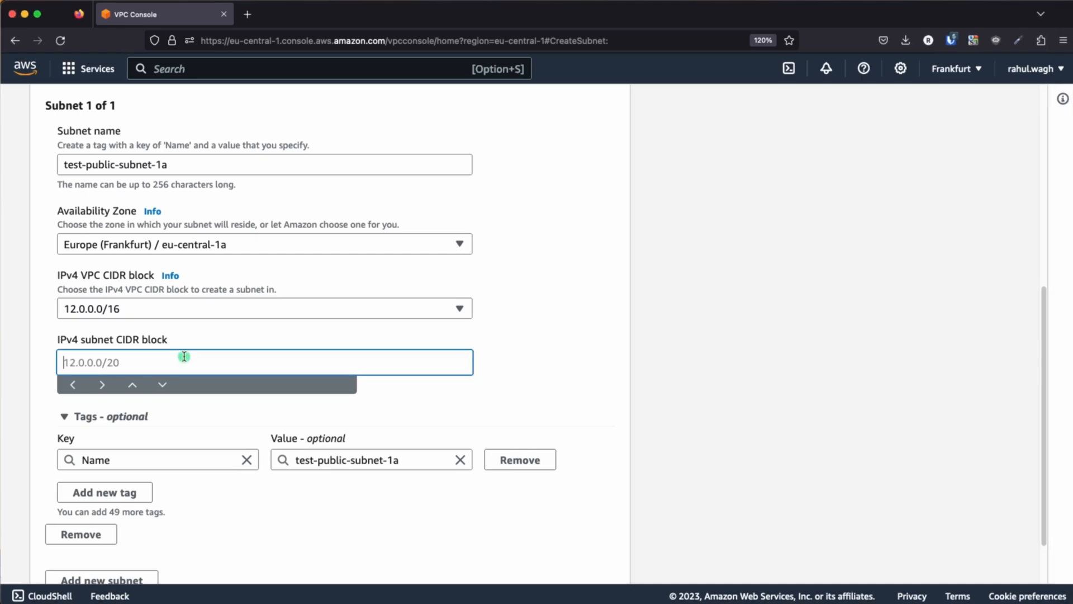
type("12.0.1.0/24")
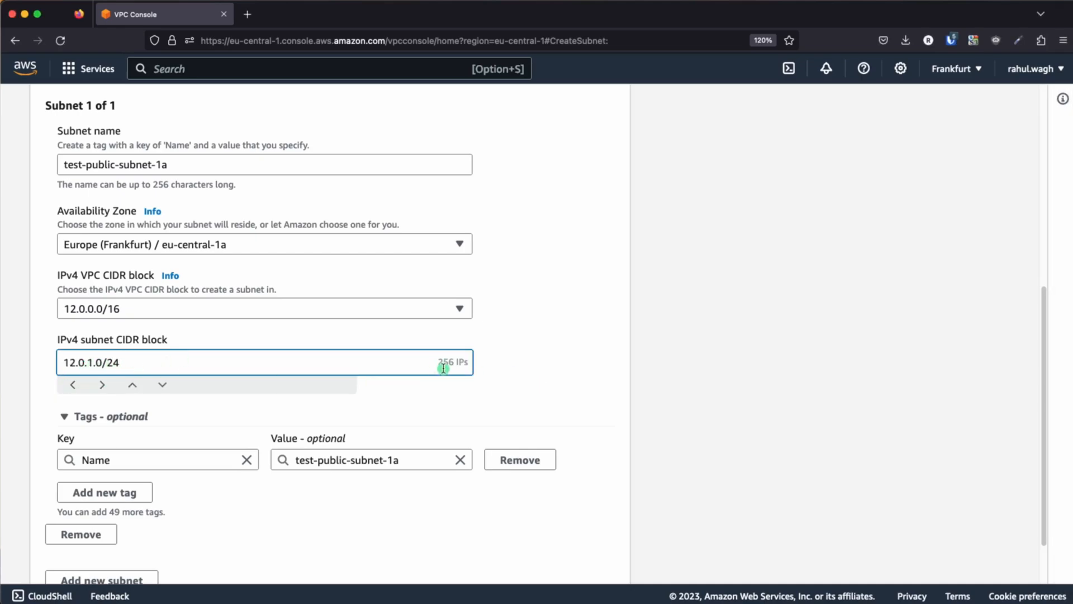
Add a second subnet to the form and name it test-public-subnet-1b
scroll(477, 367, "down", 2)
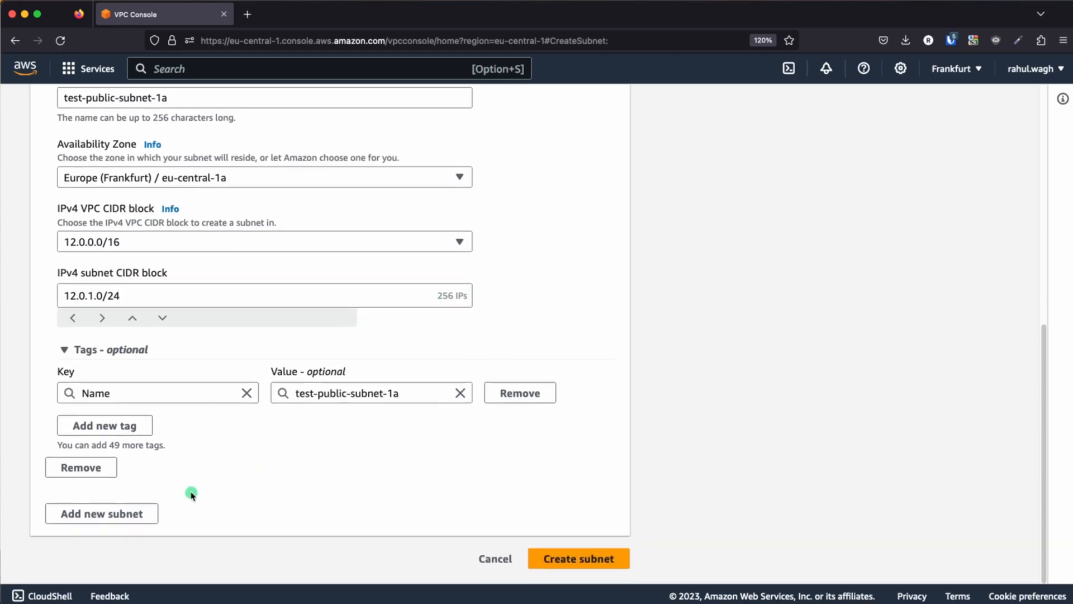
left_click(140, 514)
scroll(309, 451, "down", 4)
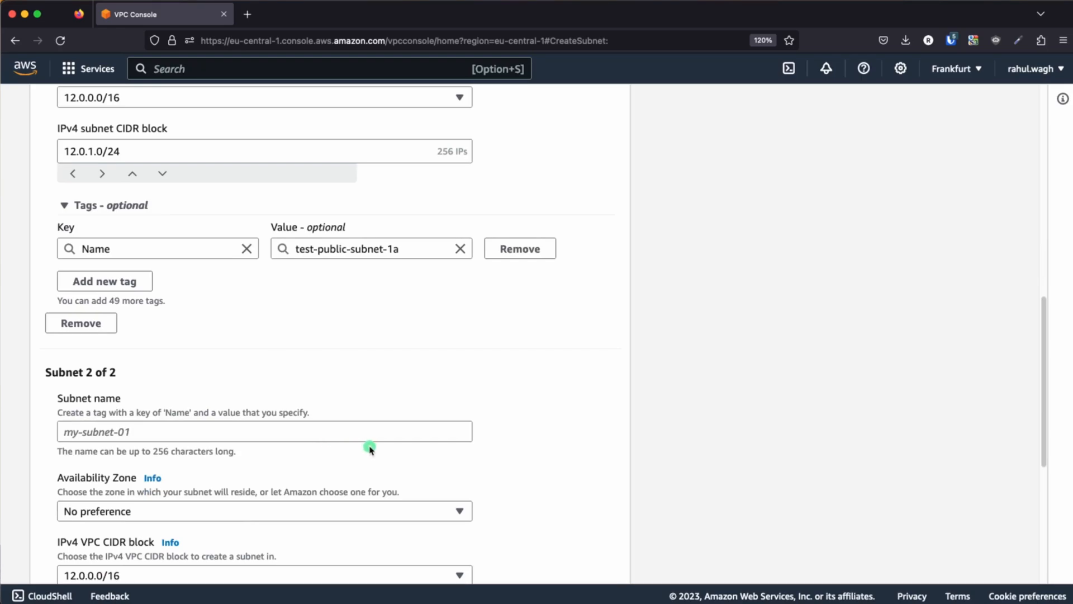
scroll(375, 451, "down", 2)
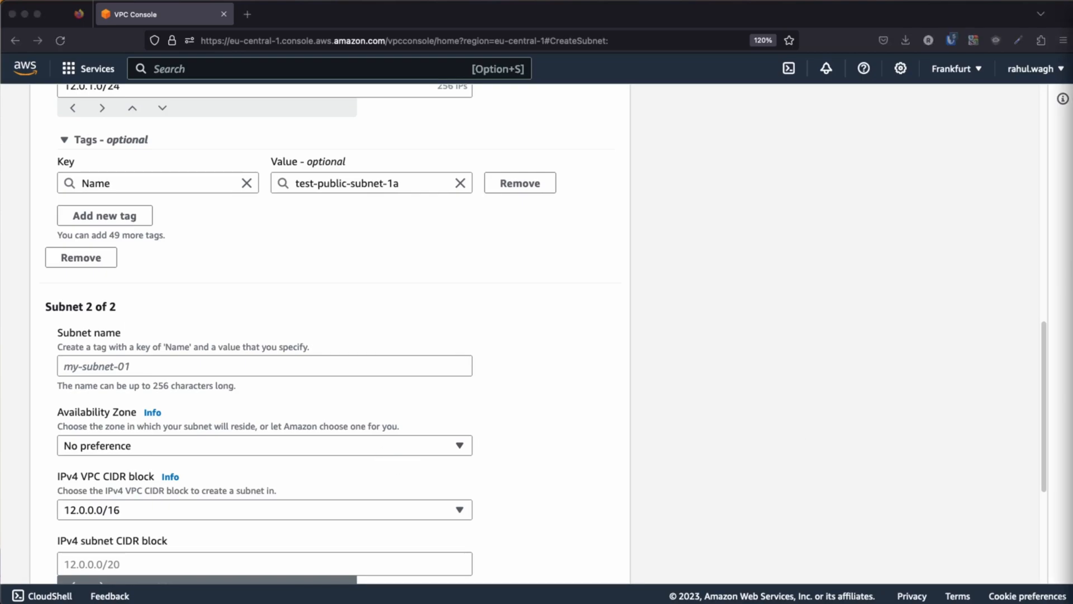
left_click(74, 366)
type("test-public-subnet-1a")
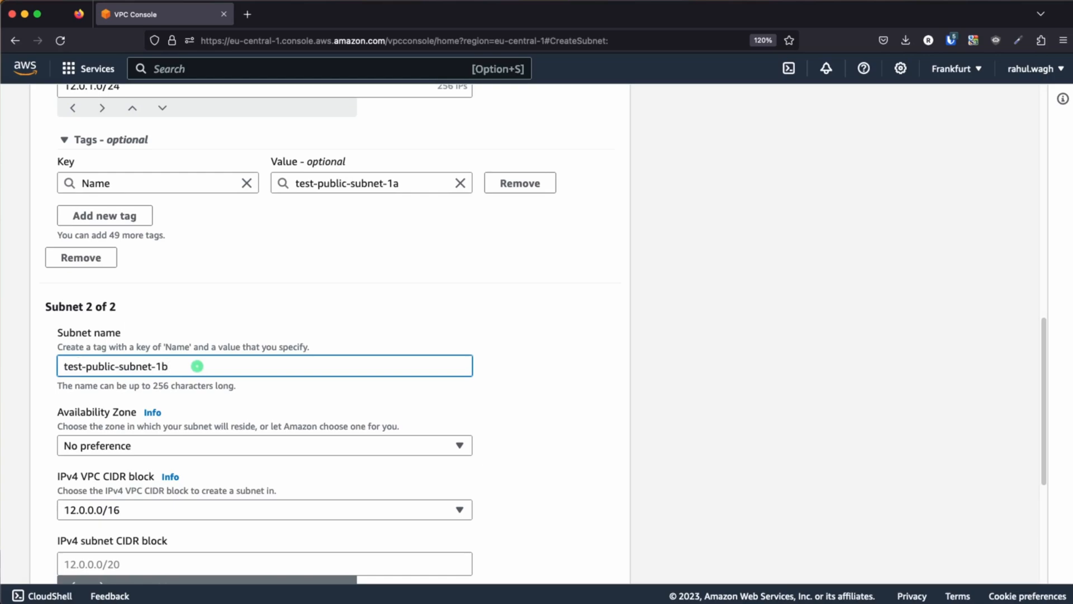
Place the second subnet in the eu-central-1b availability zone and set its IPv4 subnet CIDR block to 12.0.3.0/24
left_click(196, 444)
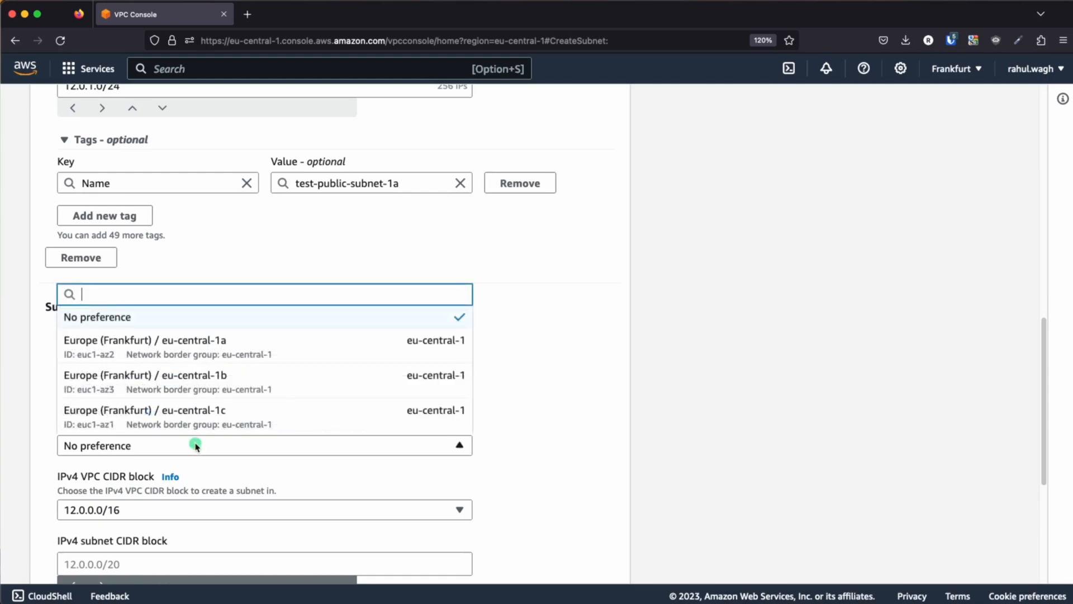
left_click(252, 387)
scroll(498, 405, "down", 3)
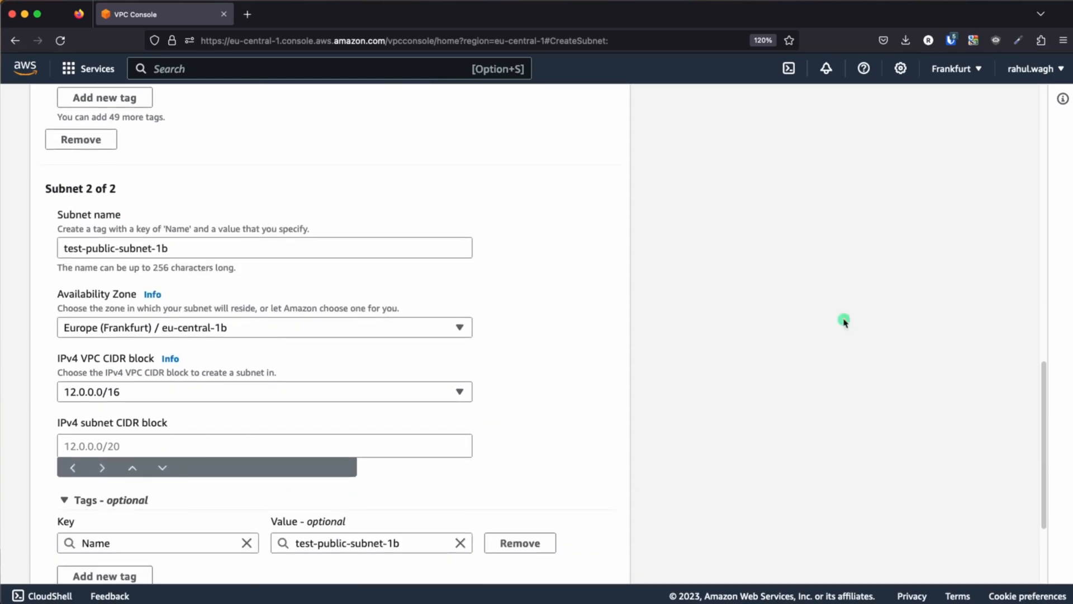
key("super+Tab")
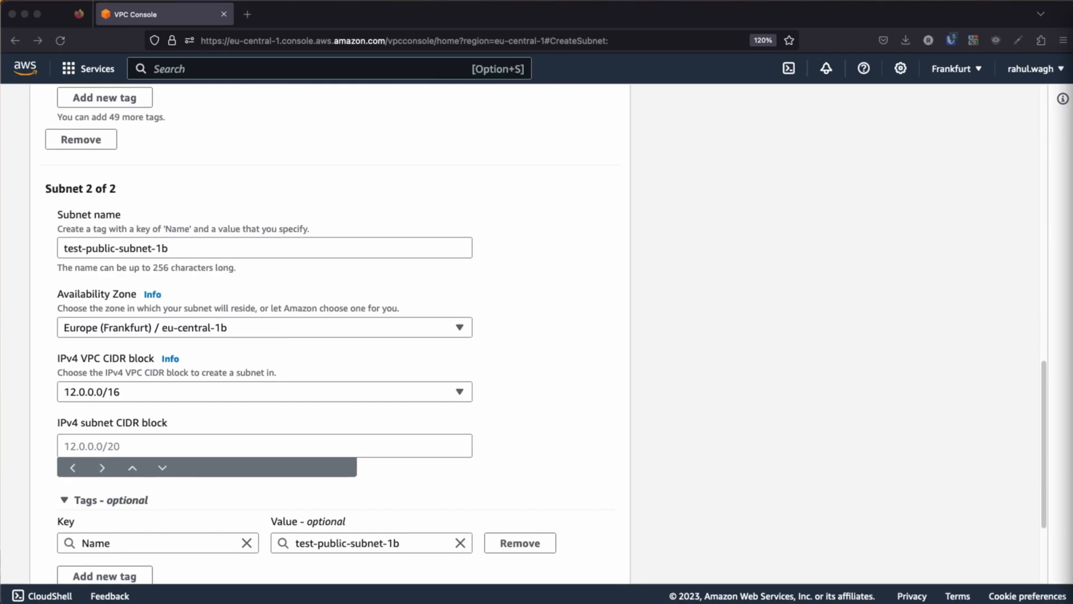
left_click(110, 441)
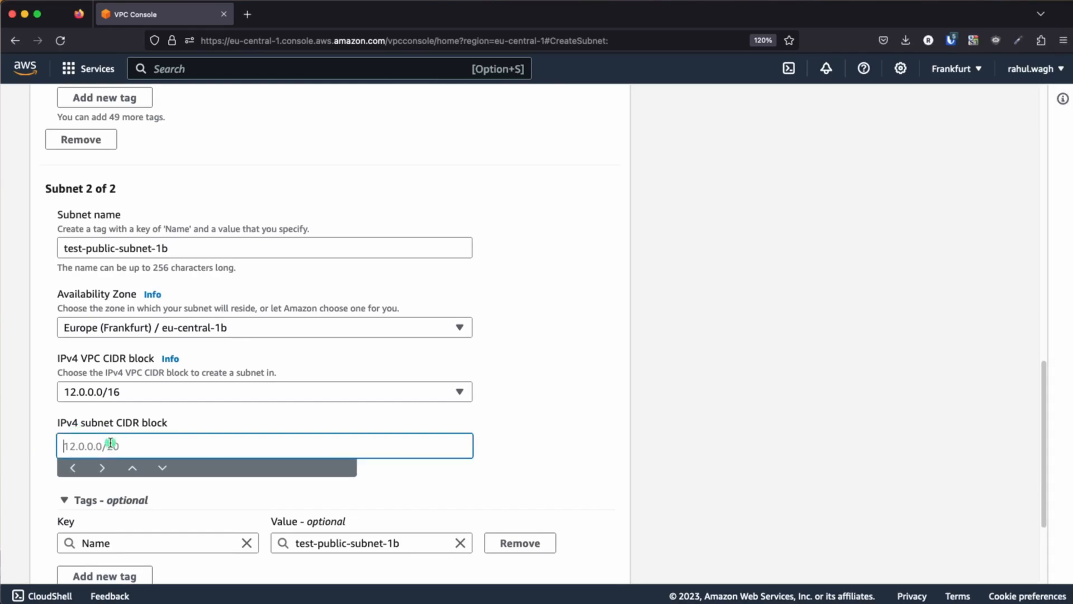
type("12.0.3.0/24")
left_click(518, 441)
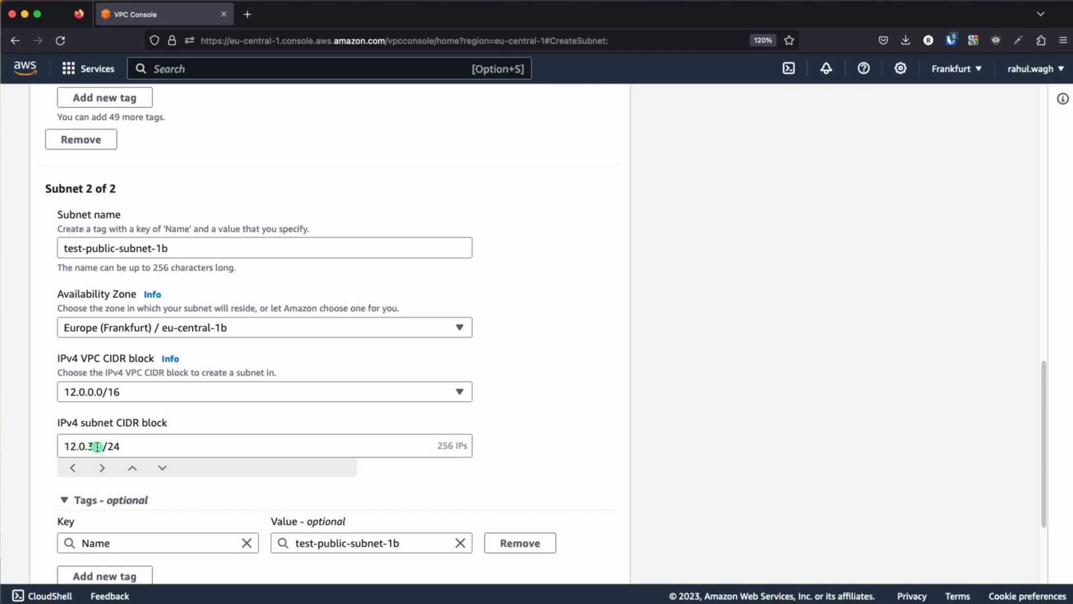
Review the settings of both public subnets and create them
scroll(106, 446, "up", 10)
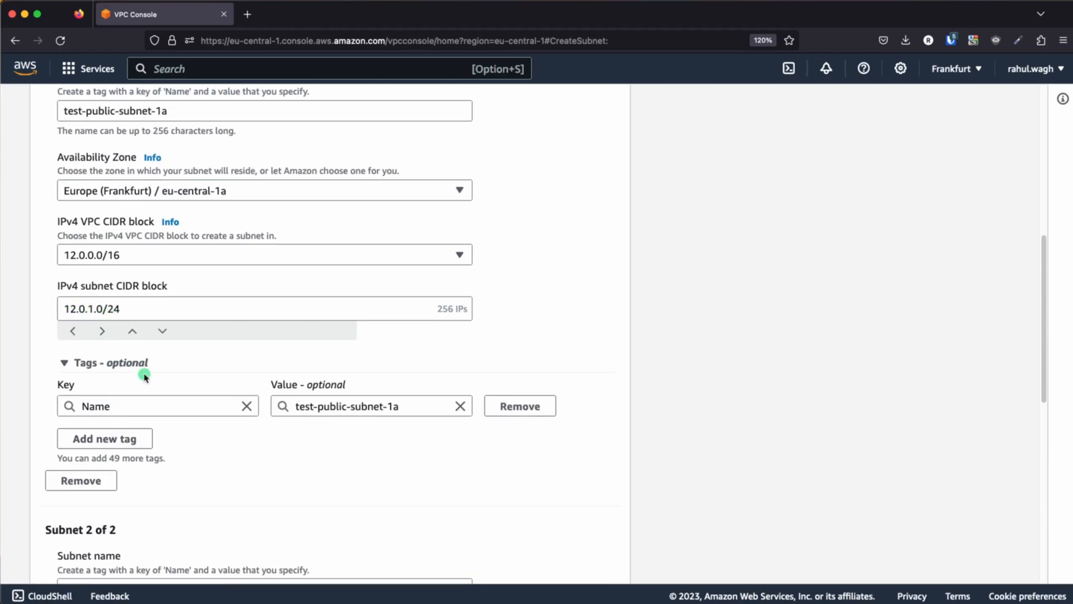
scroll(314, 486, "down", 10)
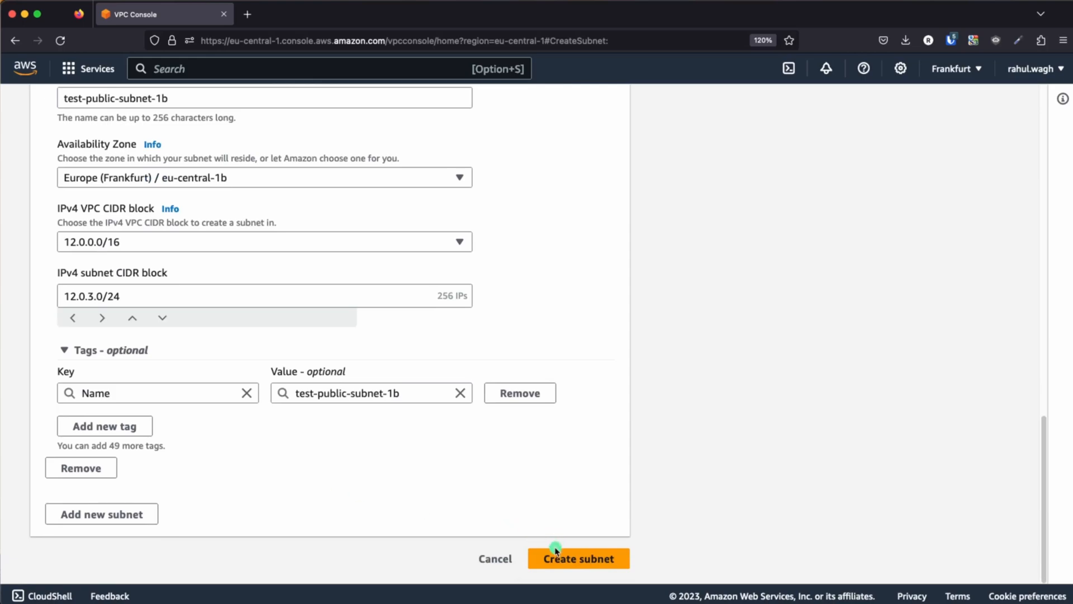
left_click(557, 555)
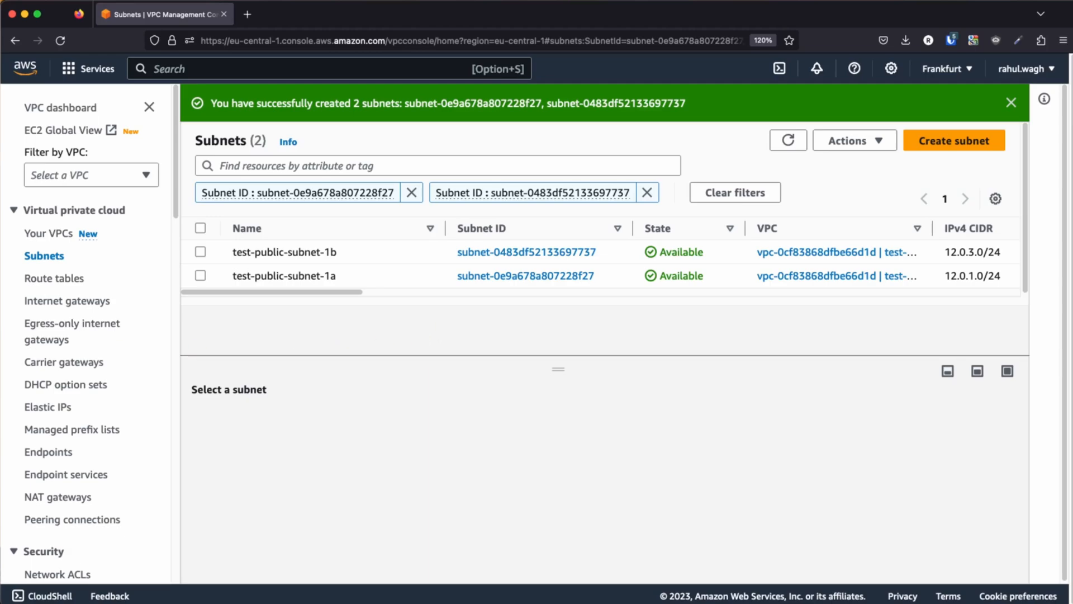
Start creating a new route table and name it rt-test-public
left_click(37, 280)
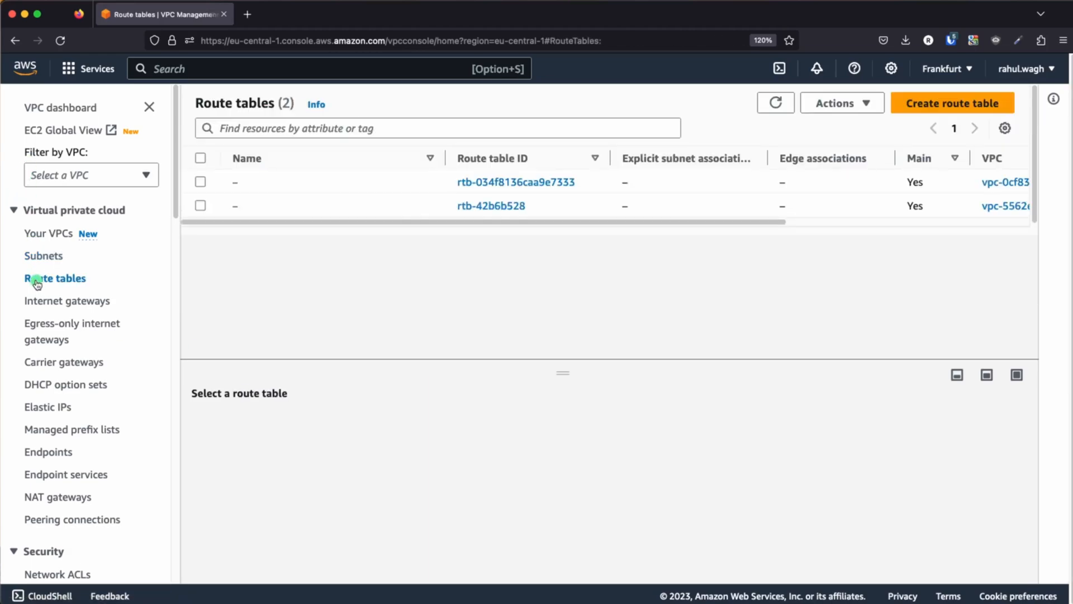
left_click(944, 105)
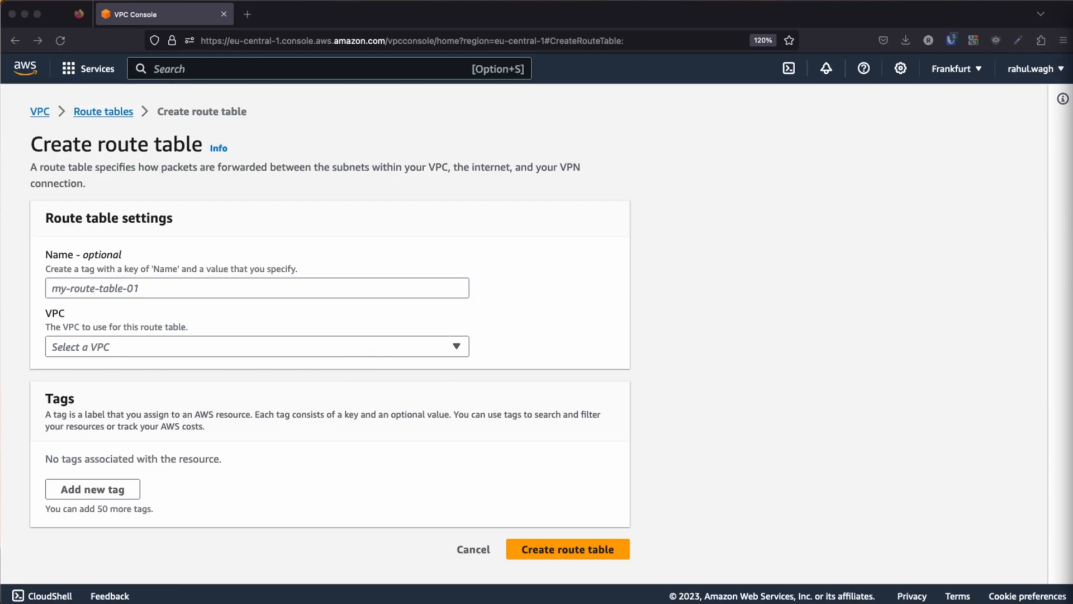
left_click(71, 288)
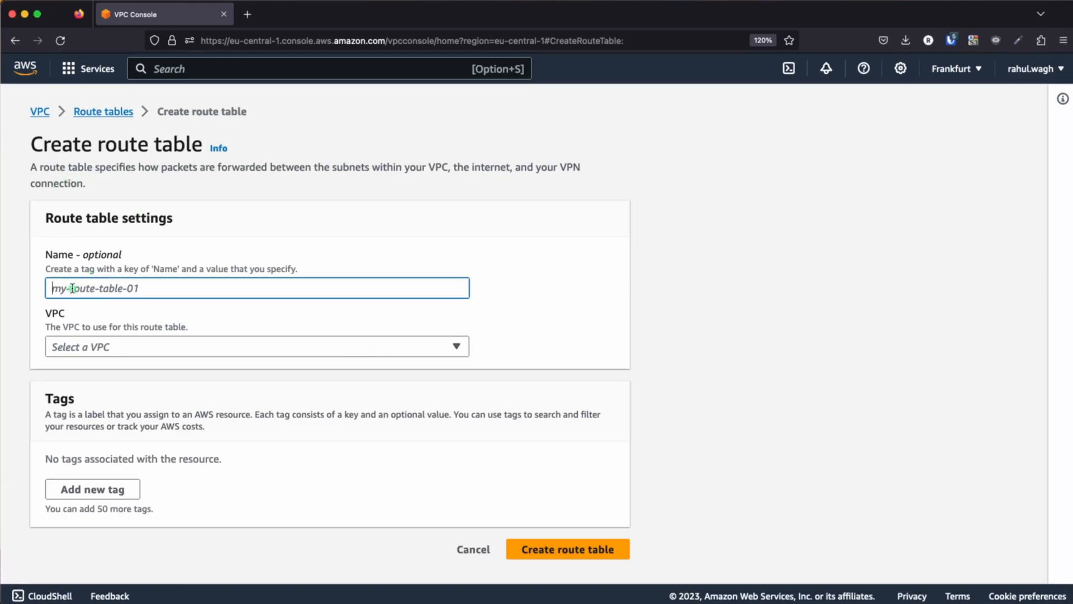
type("rt-test-")
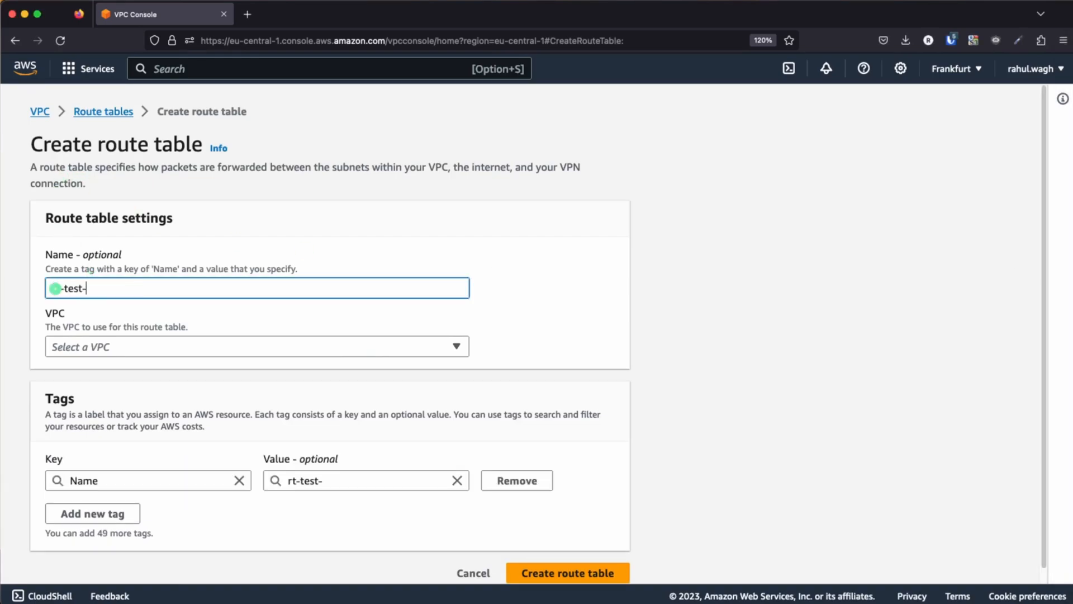
type("public")
left_click(562, 309)
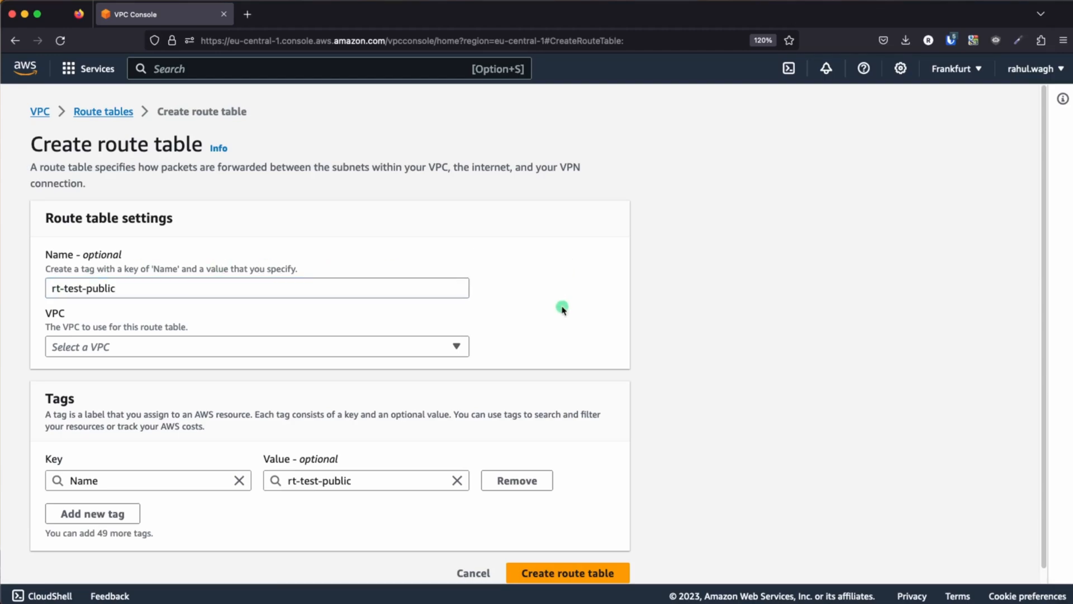
Choose test-vpc as the route table's VPC and create the route table
left_click(436, 345)
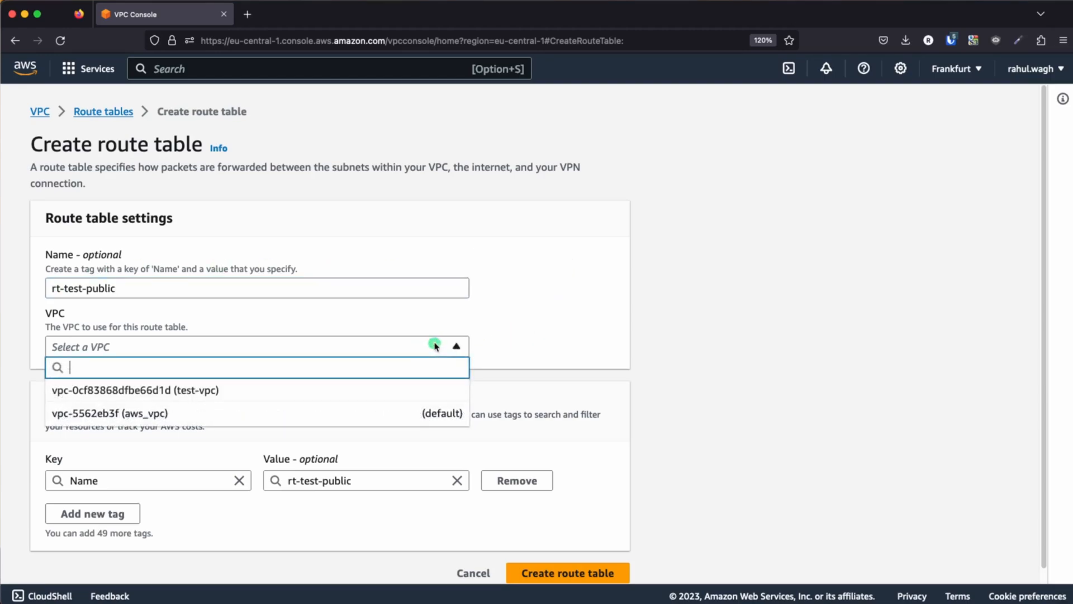
left_click(231, 394)
scroll(508, 347, "down", 1)
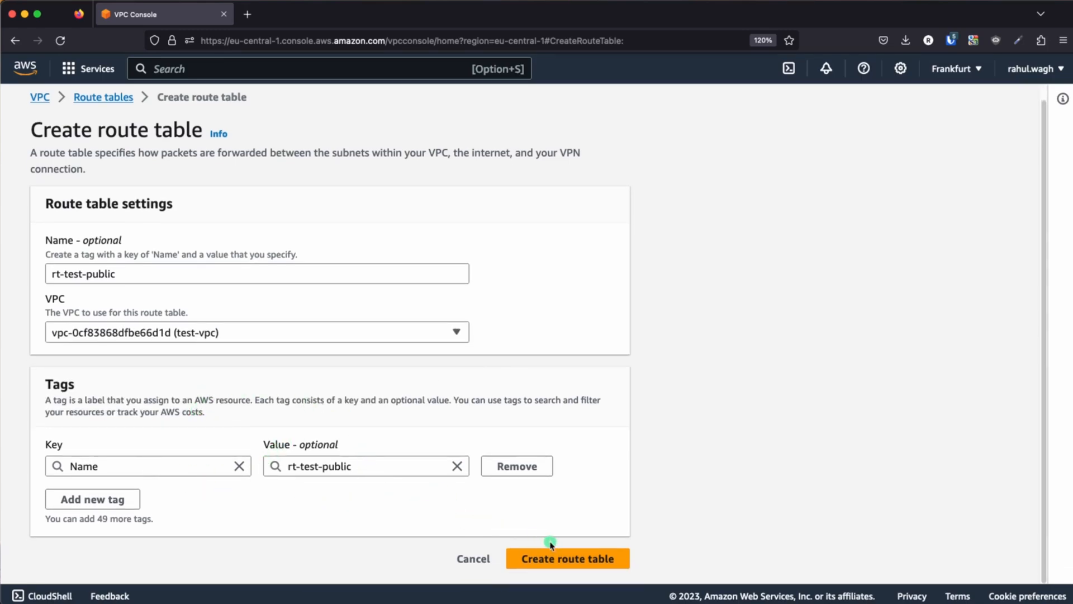
left_click(567, 560)
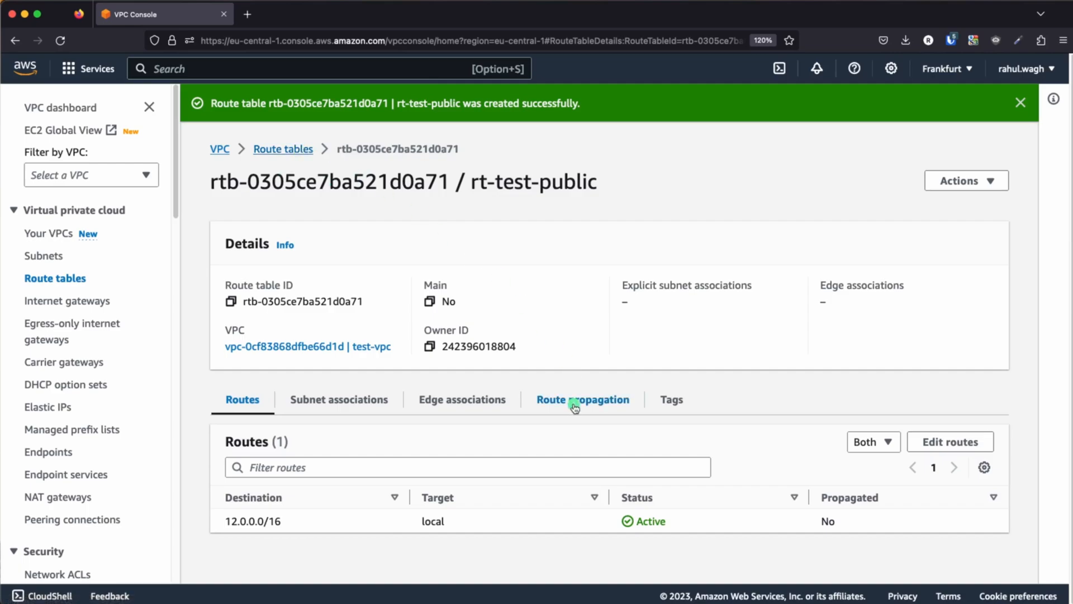
Associate test-public-subnet-1a and test-public-subnet-1b with the rt-test-public route table and save the associations
left_click(325, 399)
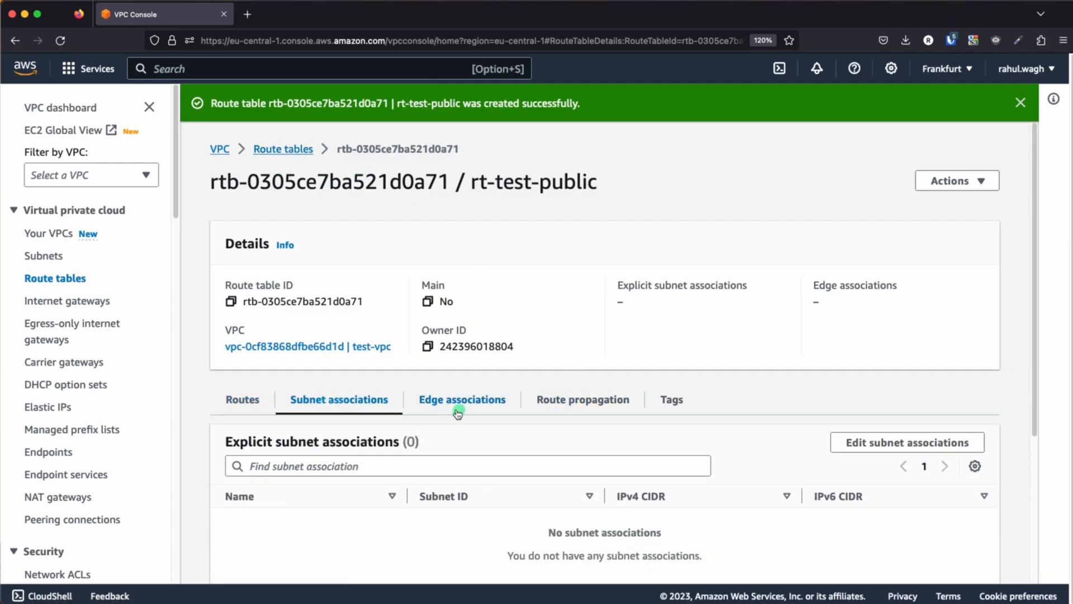
scroll(455, 408, "down", 4)
left_click(888, 244)
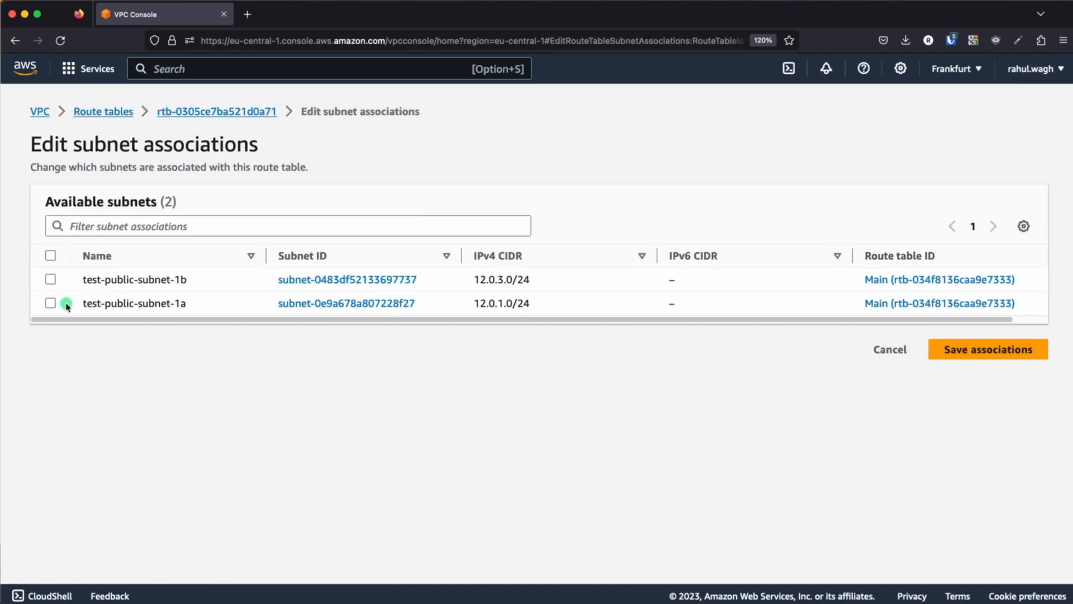
left_click(50, 256)
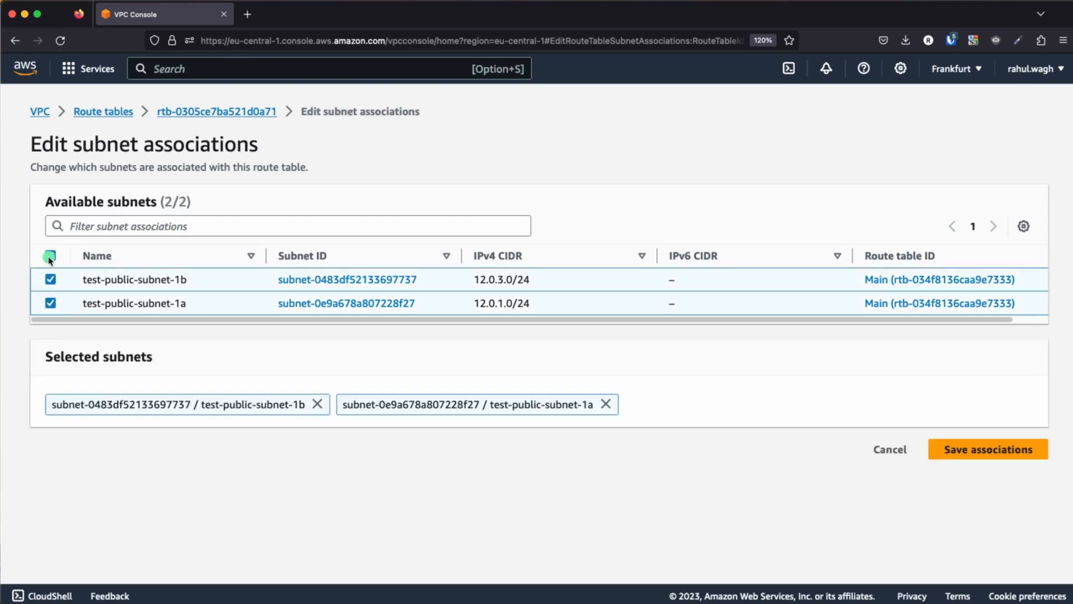
left_click(1020, 448)
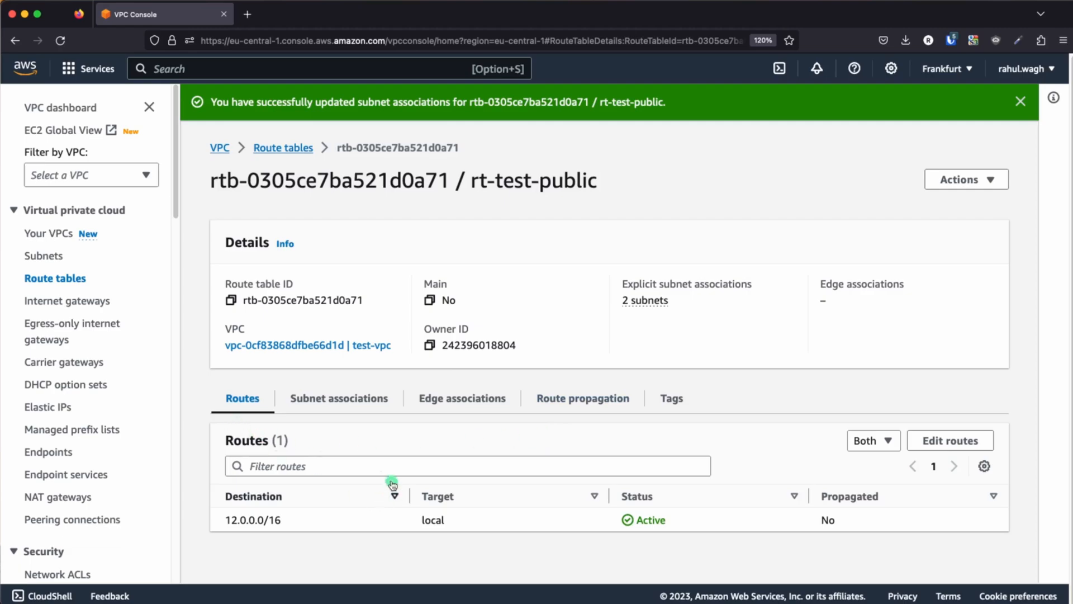
Add a route with destination 0.0.0.0/0 to the rt-test-public route table
left_click(949, 443)
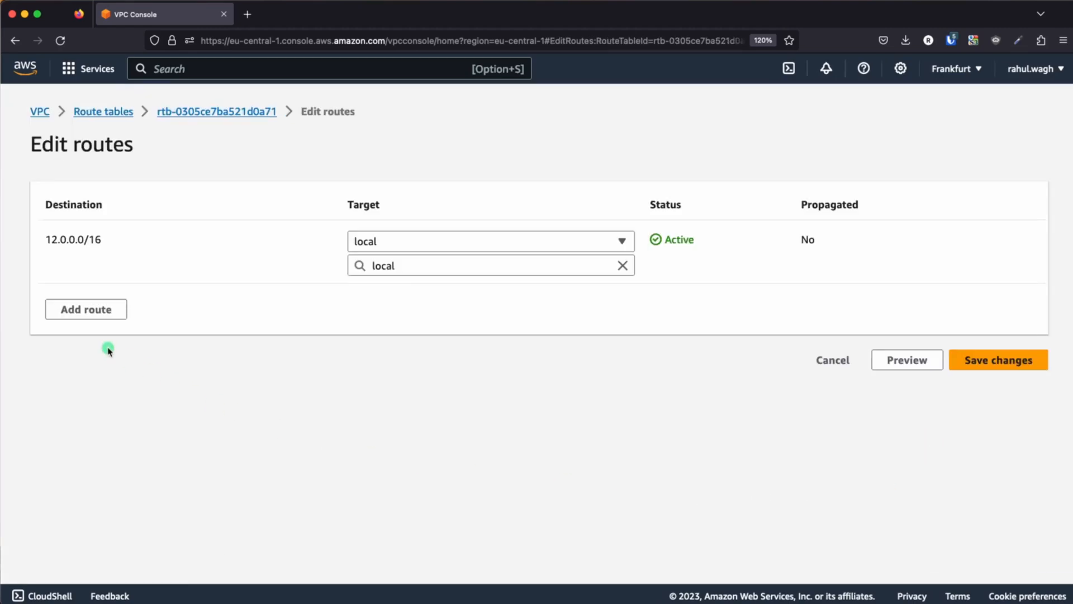
left_click(91, 312)
left_click(96, 304)
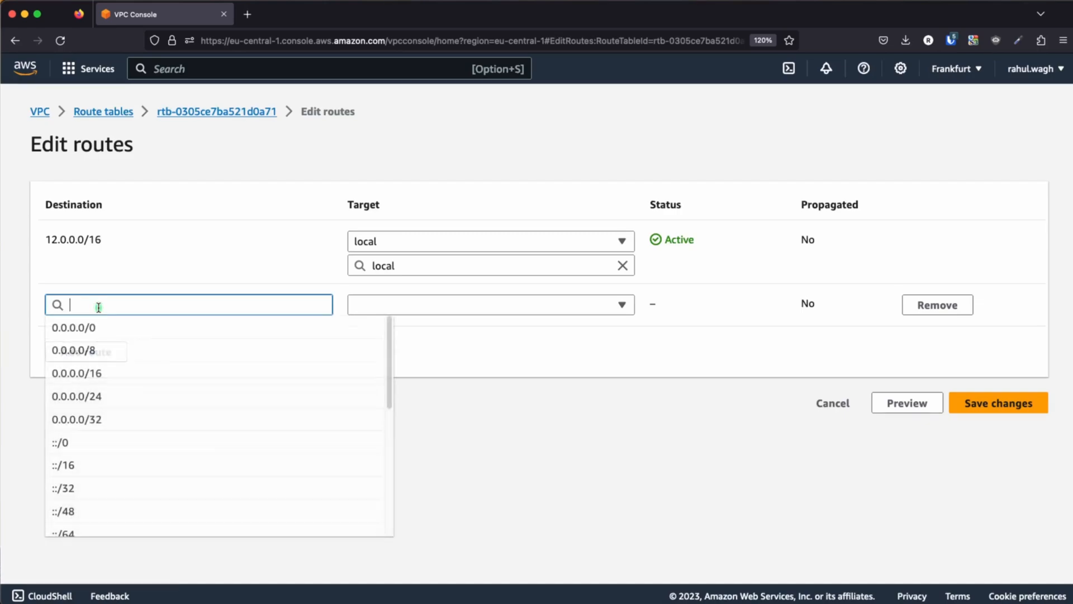
left_click(92, 330)
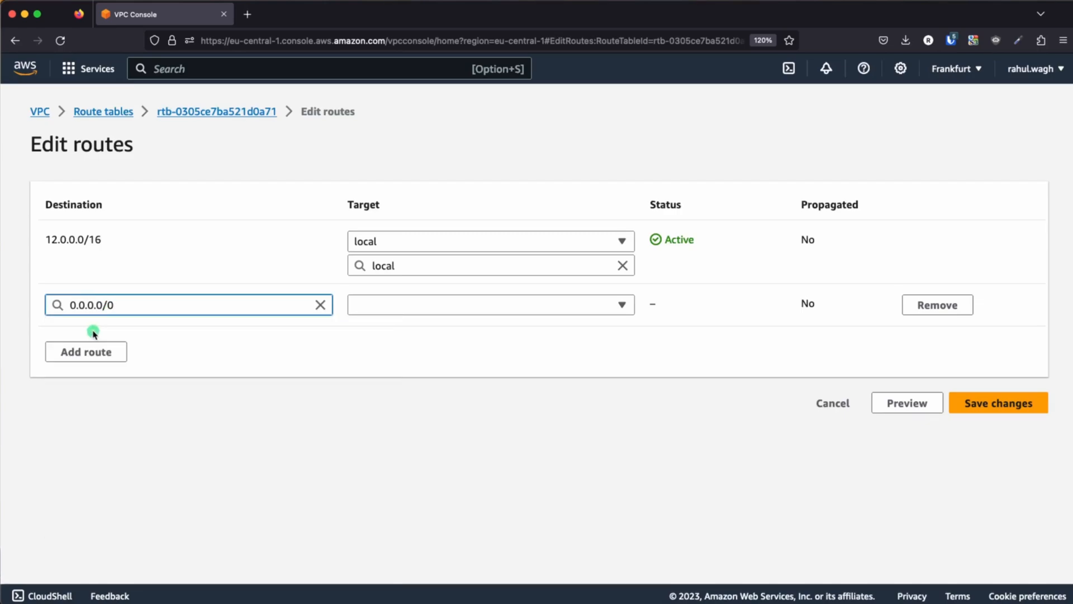
left_click(114, 306)
Target the 0.0.0.0/0 route at the internet gateway igw-05ecd28a76d86c35b and save the route changes
left_click(376, 304)
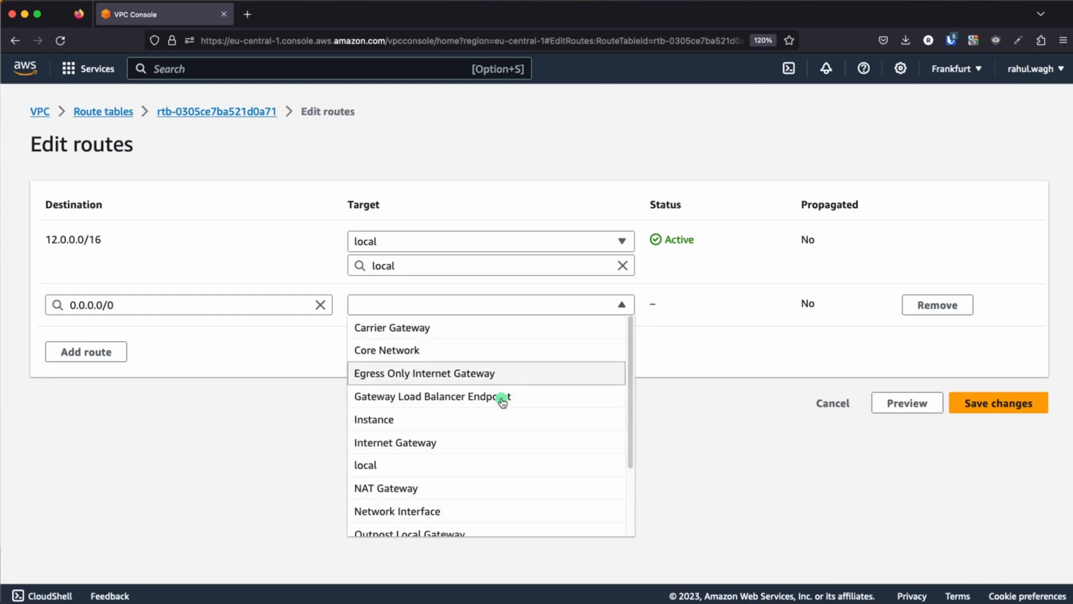
left_click(430, 447)
left_click(470, 335)
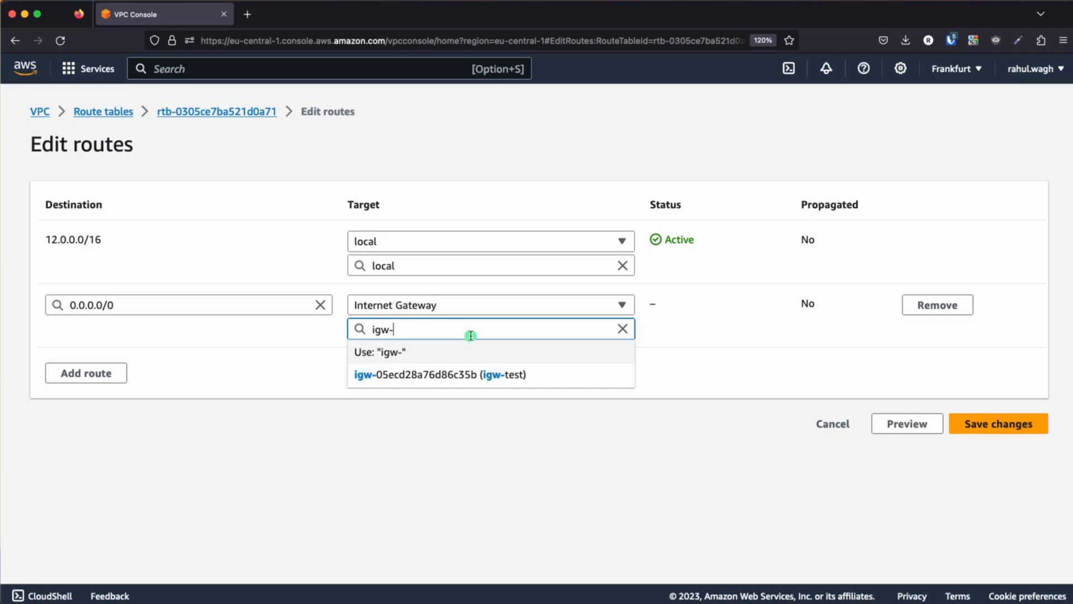
left_click(501, 377)
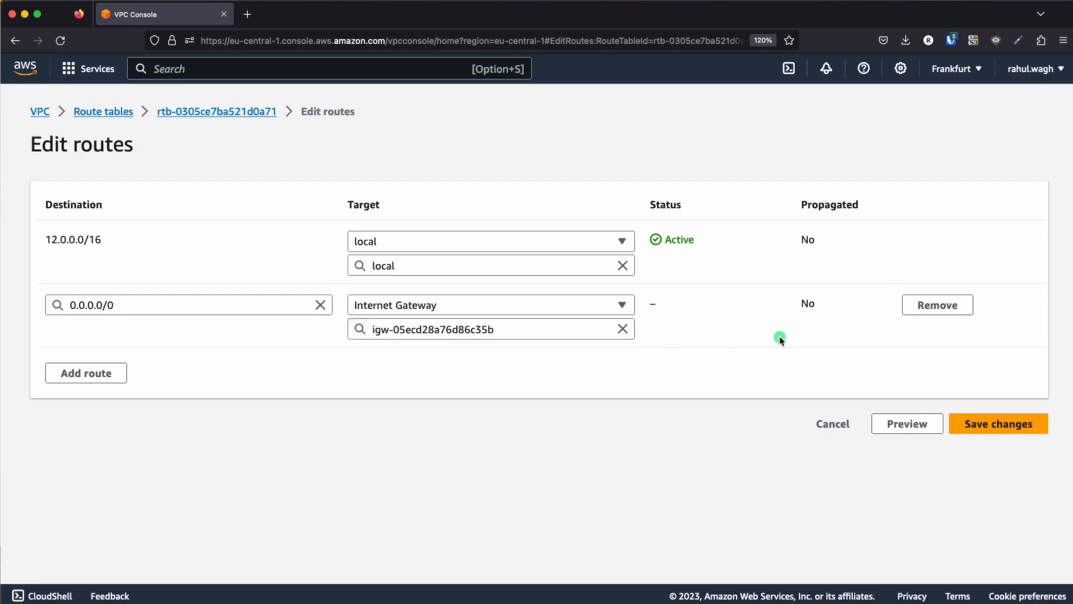
left_click(1010, 427)
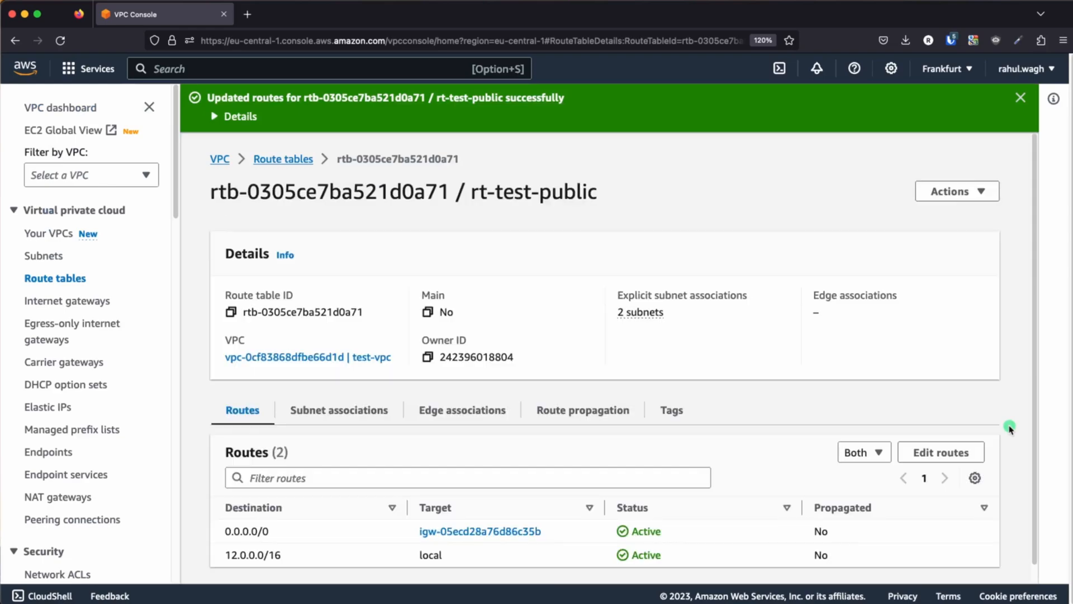
Reveal the target group in the architecture slides and switch back to the AWS console in the browser
scroll(650, 422, "down", 1)
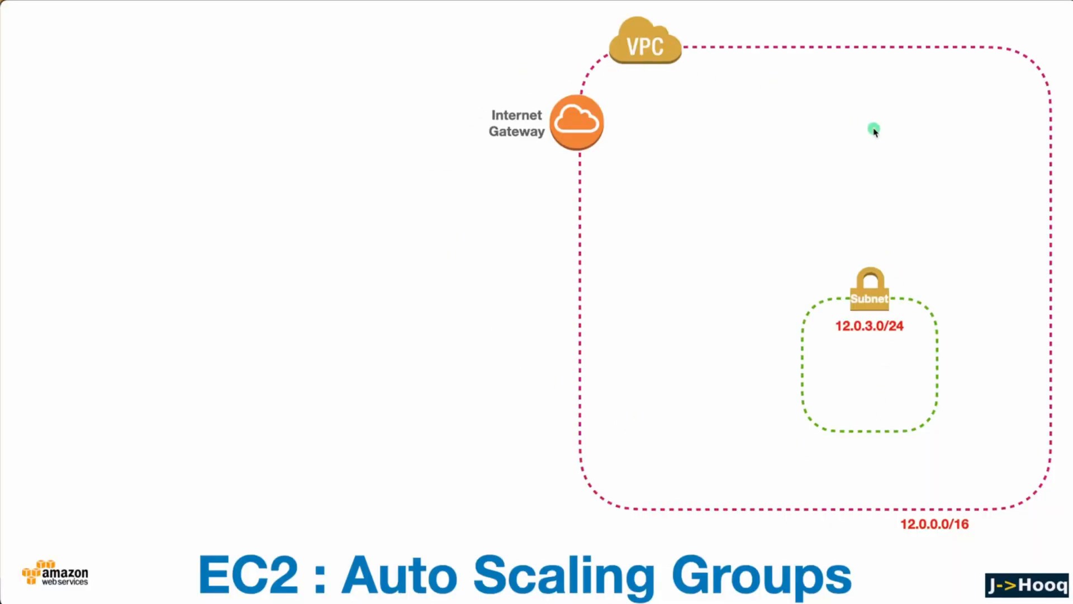
left_click(710, 384)
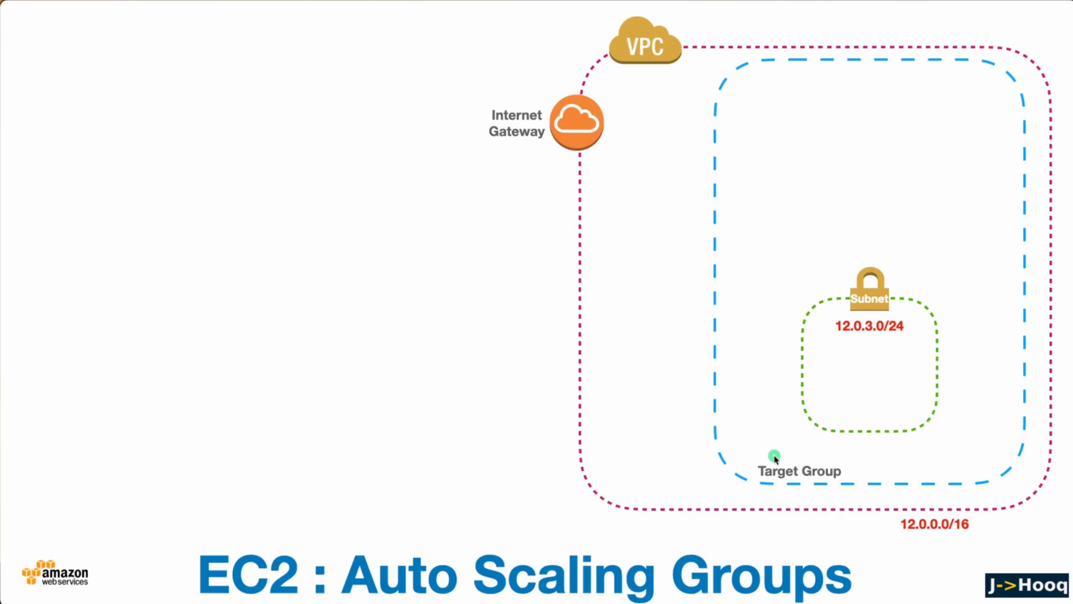
key("super+Tab")
key("super+Tab")
key("super+Tab")
key("super+Tab")
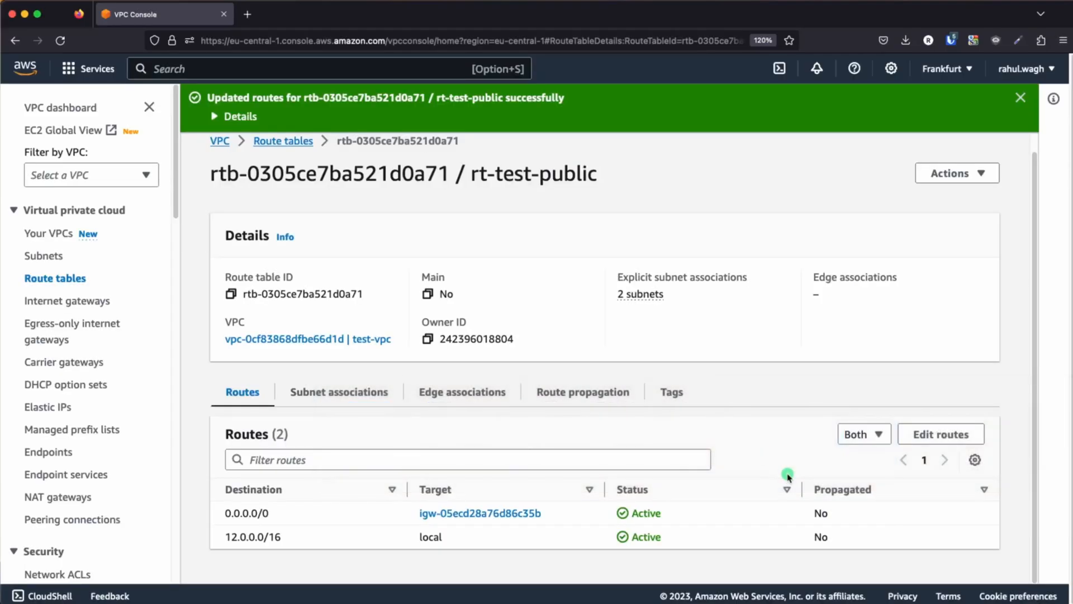
Go to the EC2 service and open its Target Groups list
left_click(31, 68)
left_click(199, 70)
type("ec2")
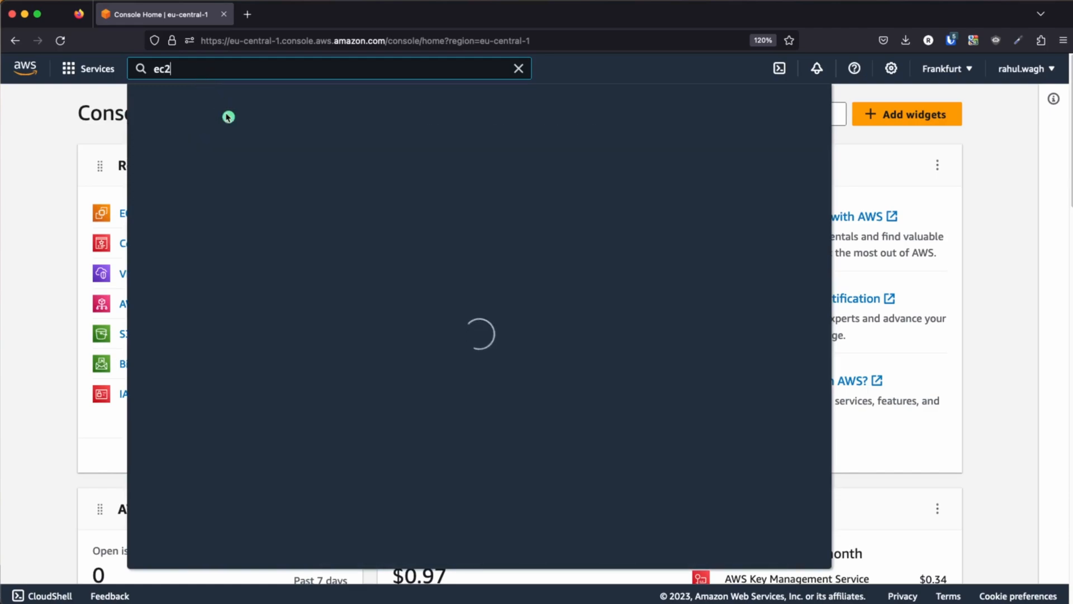
left_click(365, 213)
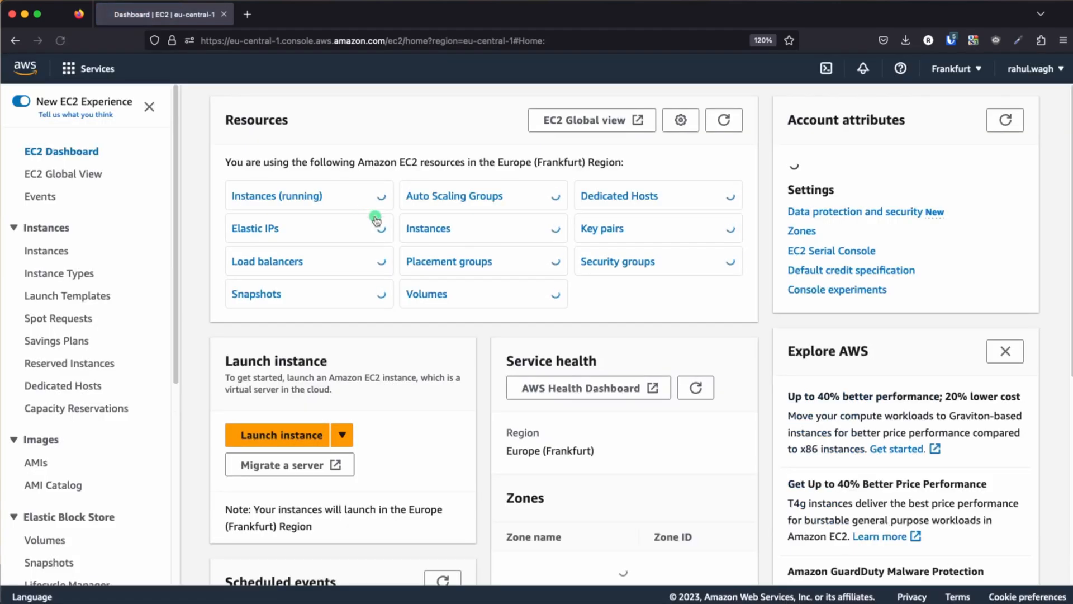
scroll(68, 370, "down", 10)
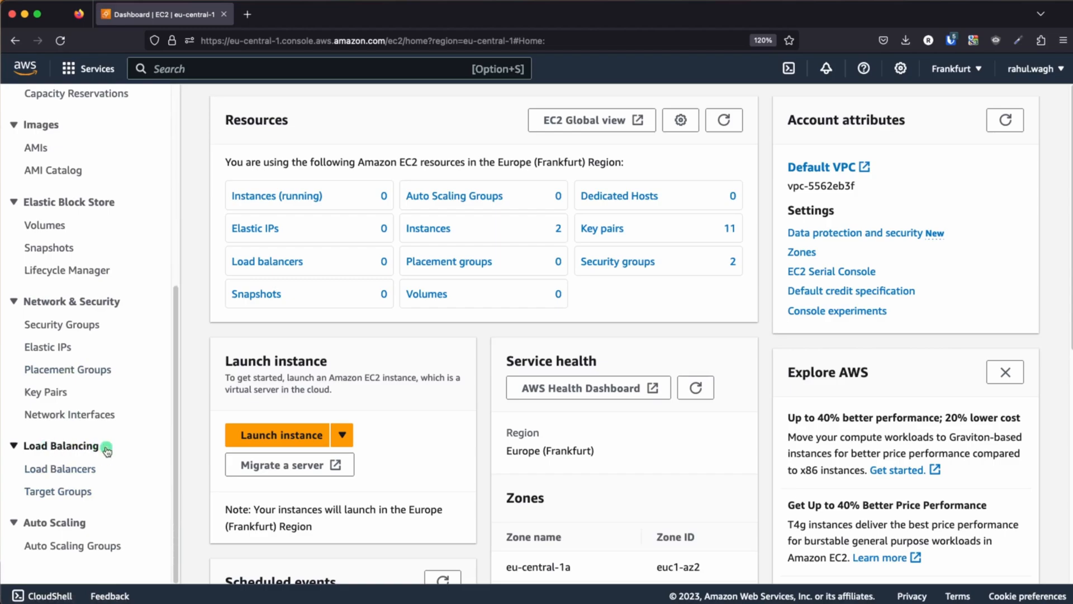
left_click(45, 492)
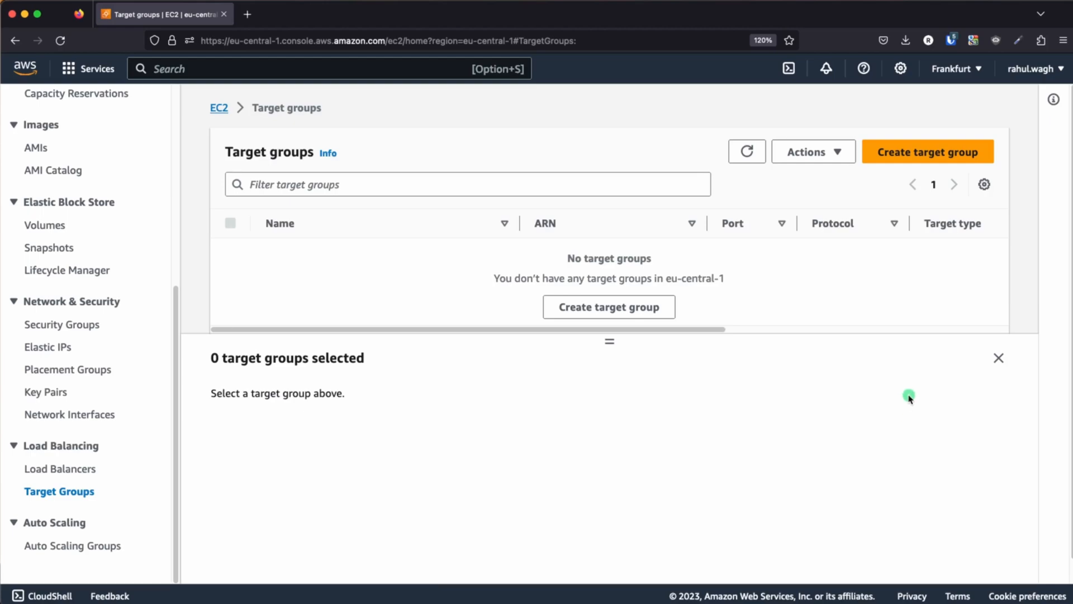
Start a new target group with the Instances target type and name it tg-ec2-apache2
left_click(913, 154)
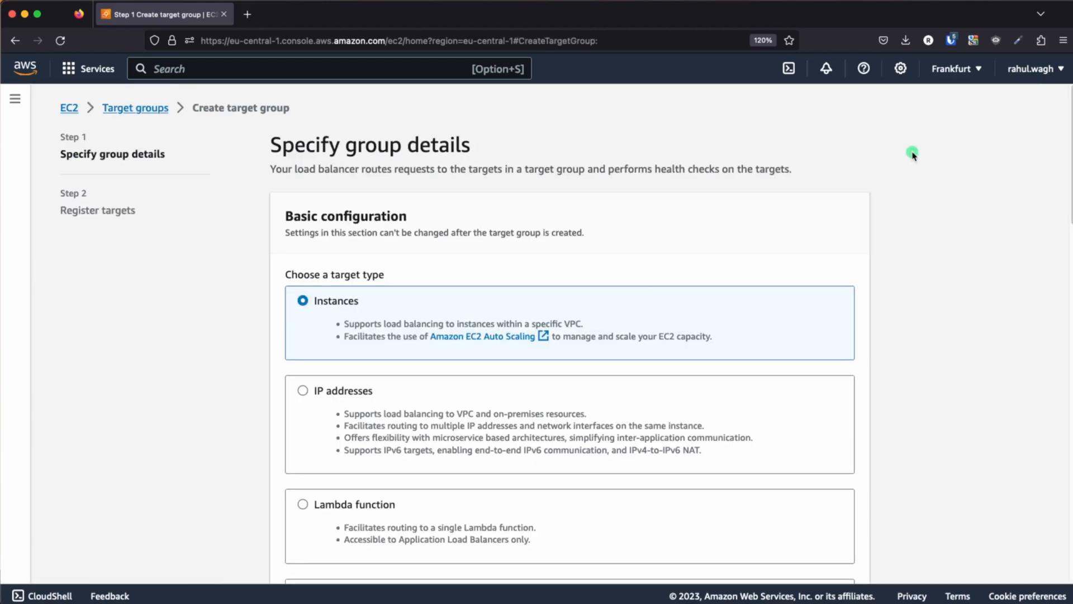
scroll(557, 338, "down", 2)
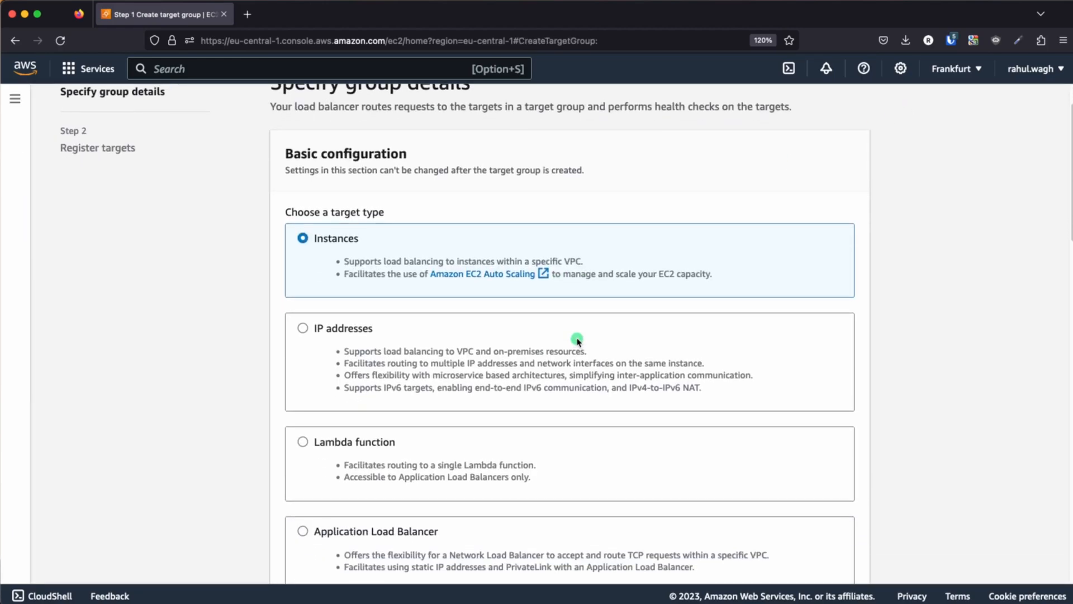
scroll(578, 343, "up", 2)
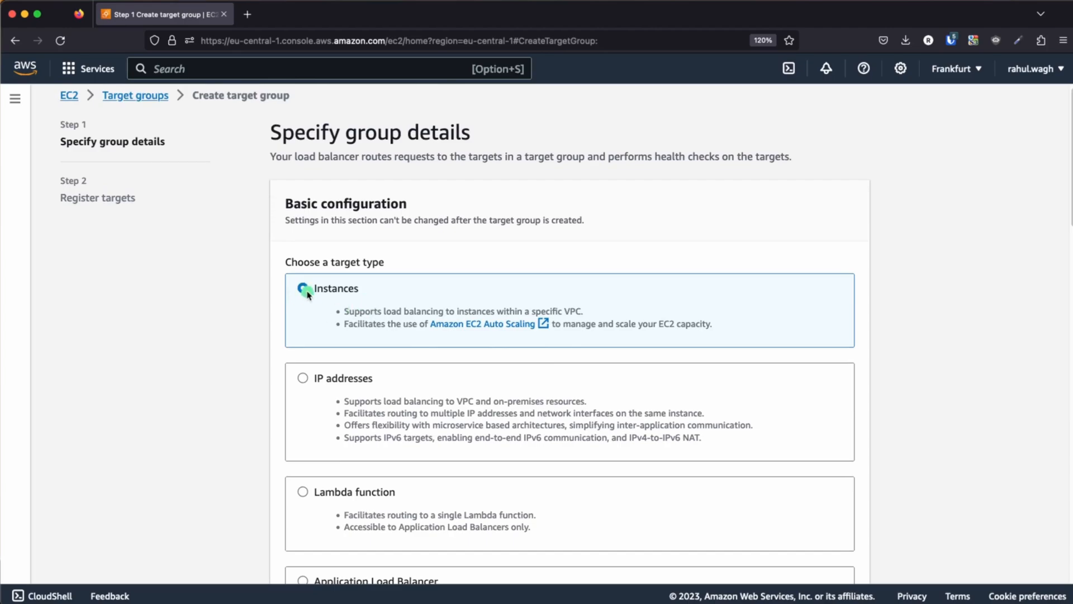
scroll(372, 300, "down", 7)
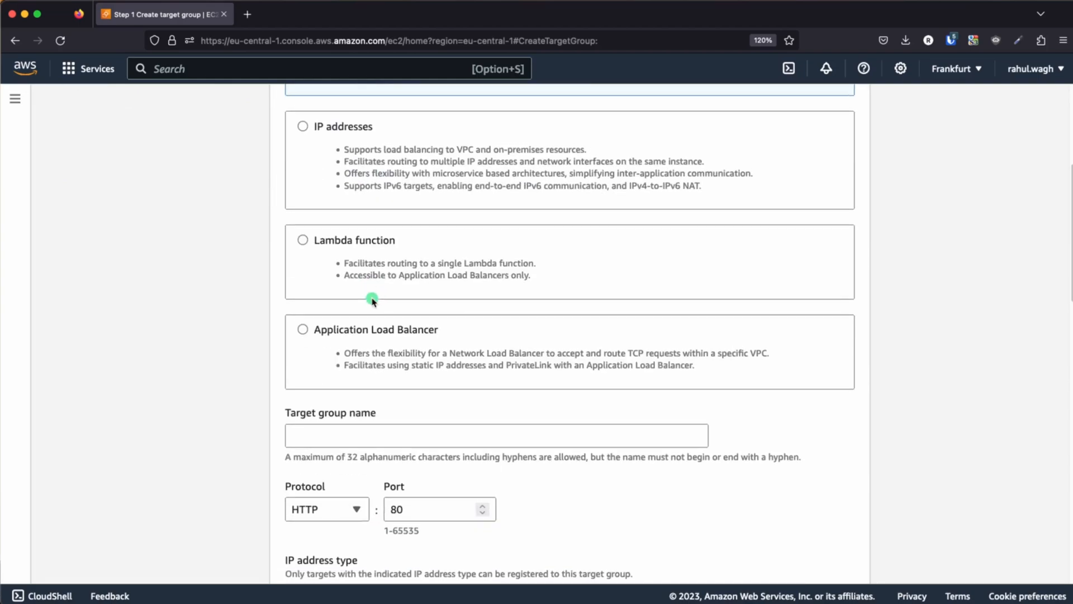
left_click(350, 278)
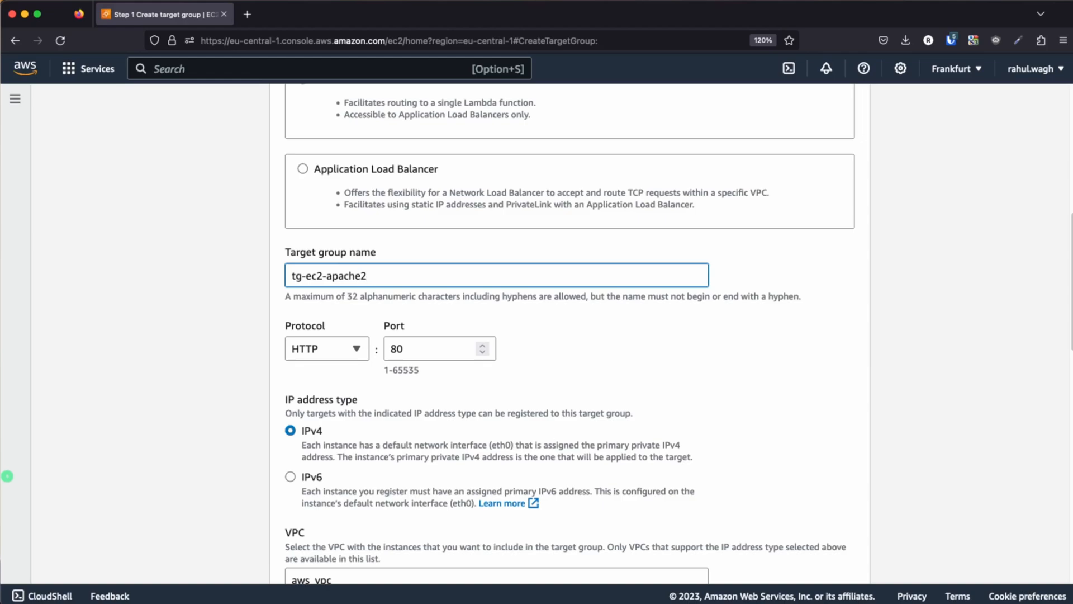
Keep HTTP port 80 and IPv4 for the target group and set its VPC to test-vpc
scroll(538, 445, "down", 2)
scroll(538, 444, "down", 1)
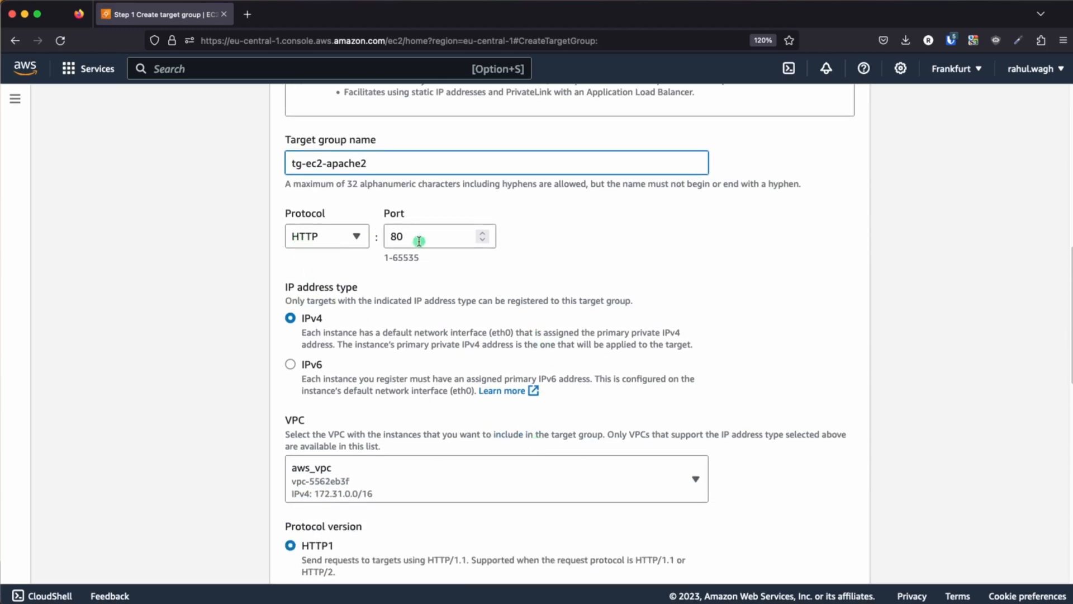
scroll(421, 366, "down", 1)
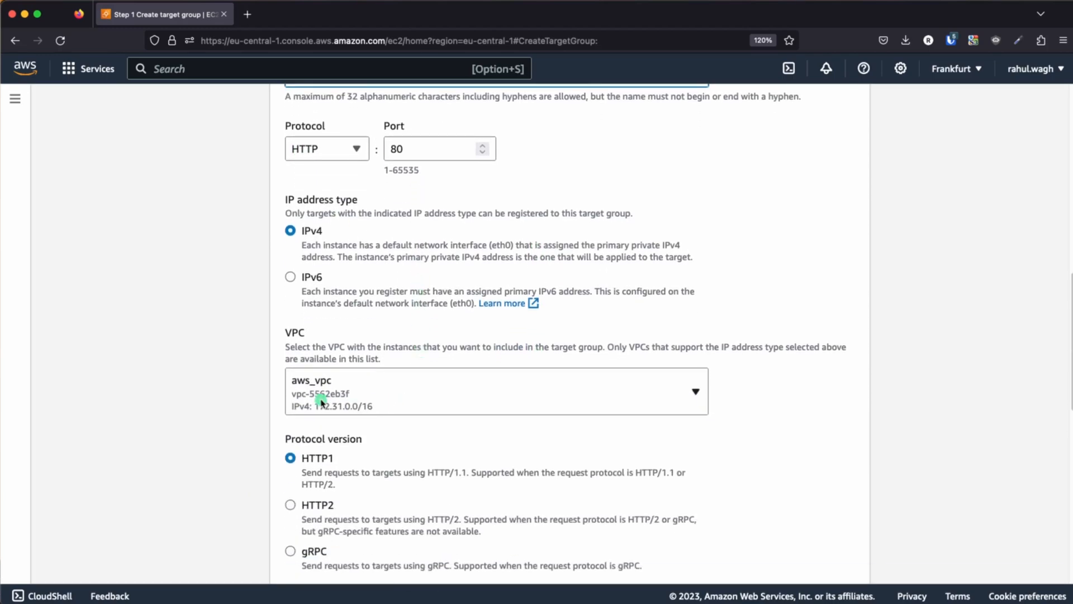
left_click(414, 400)
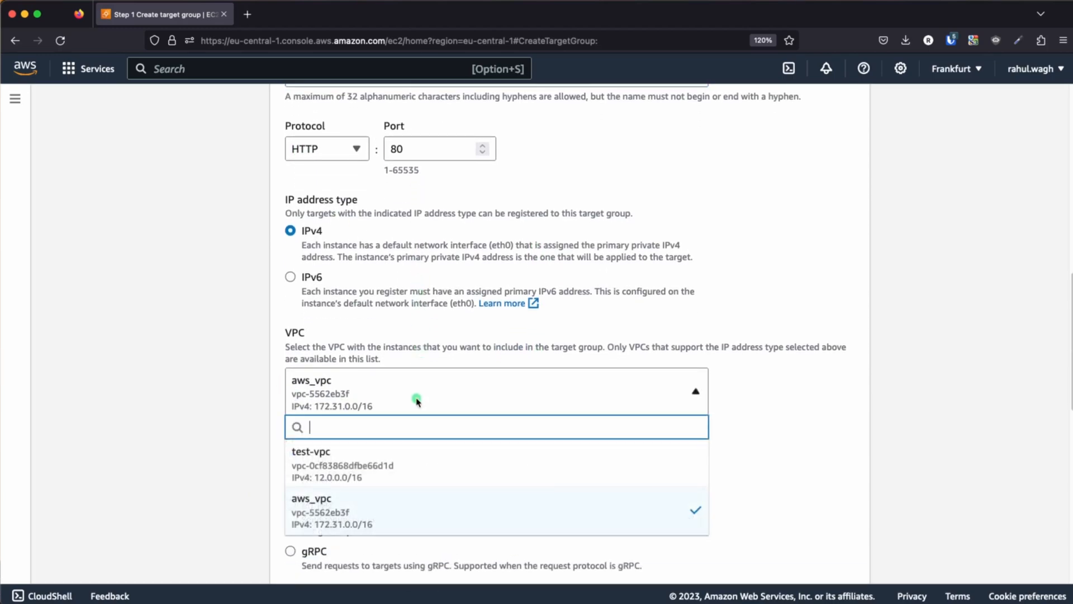
left_click(364, 469)
Keep protocol version HTTP1 and the HTTP health check on path /, and proceed to target registration
scroll(715, 395, "down", 3)
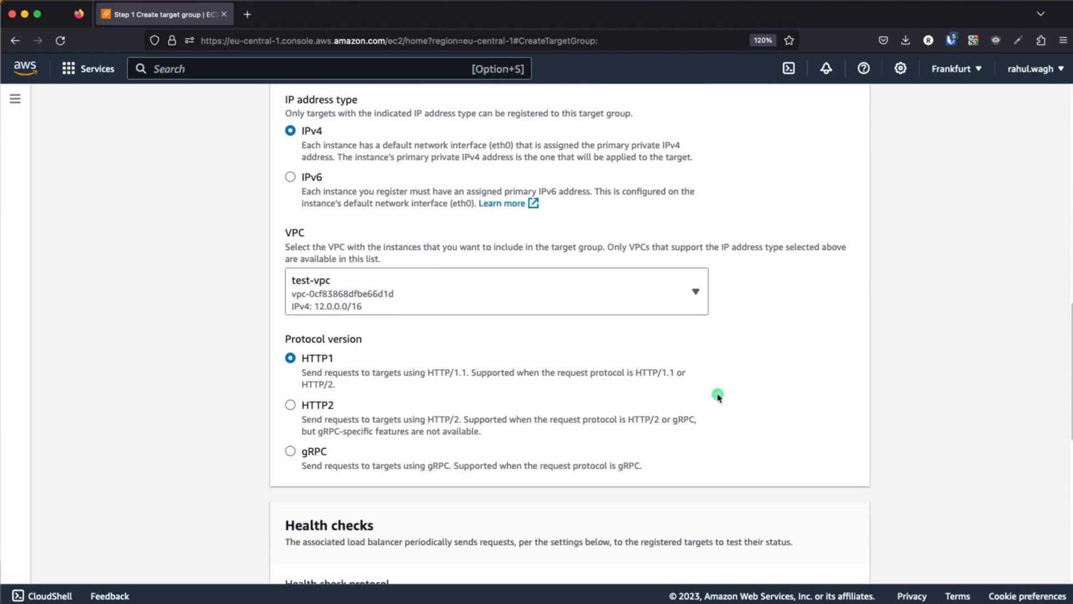
scroll(389, 358, "down", 2)
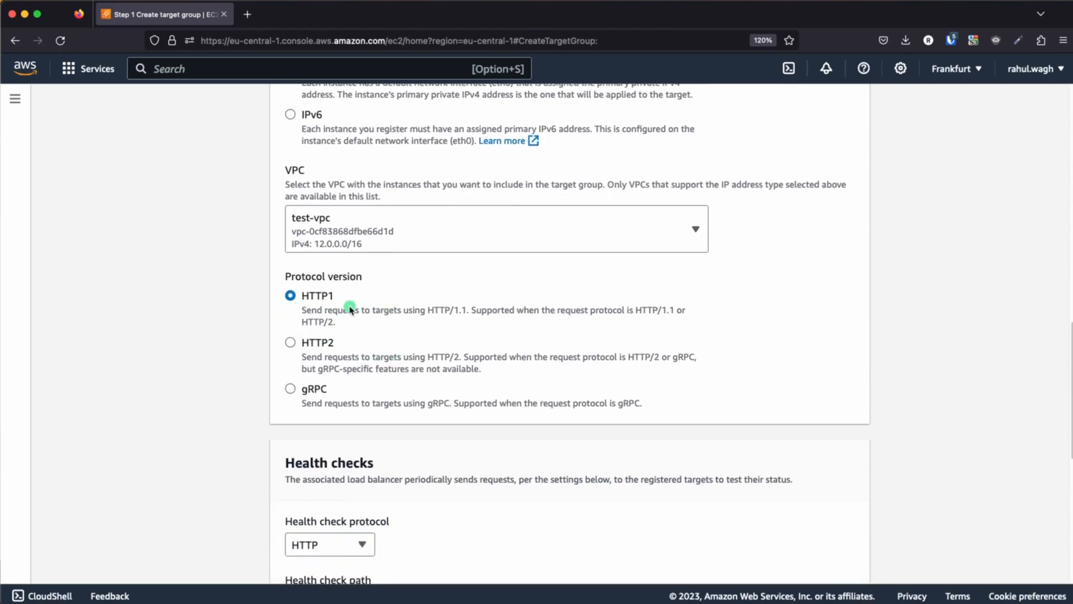
scroll(382, 340, "down", 5)
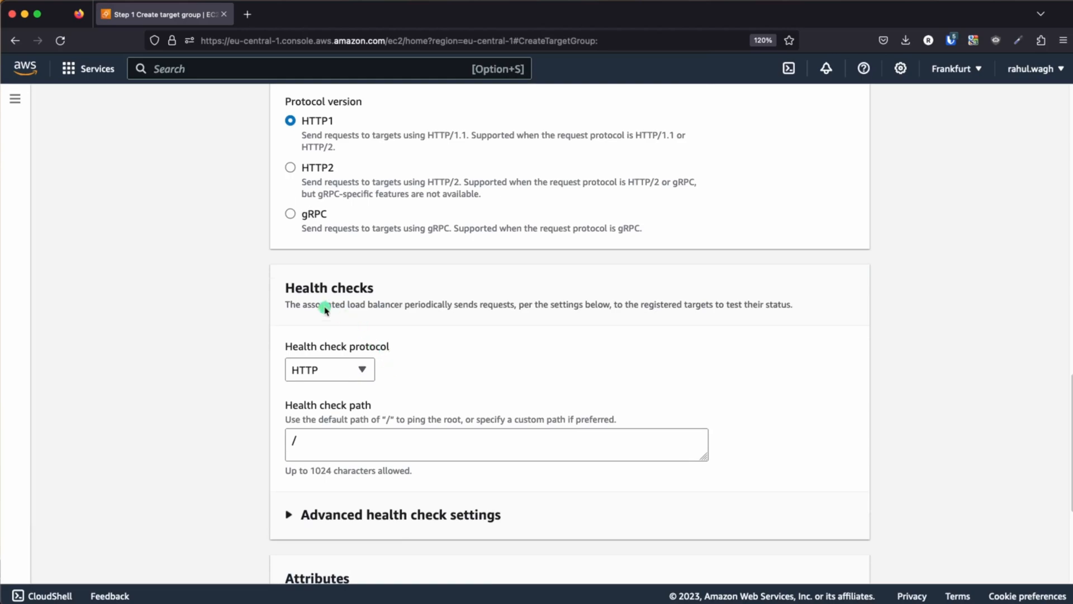
scroll(431, 391, "down", 5)
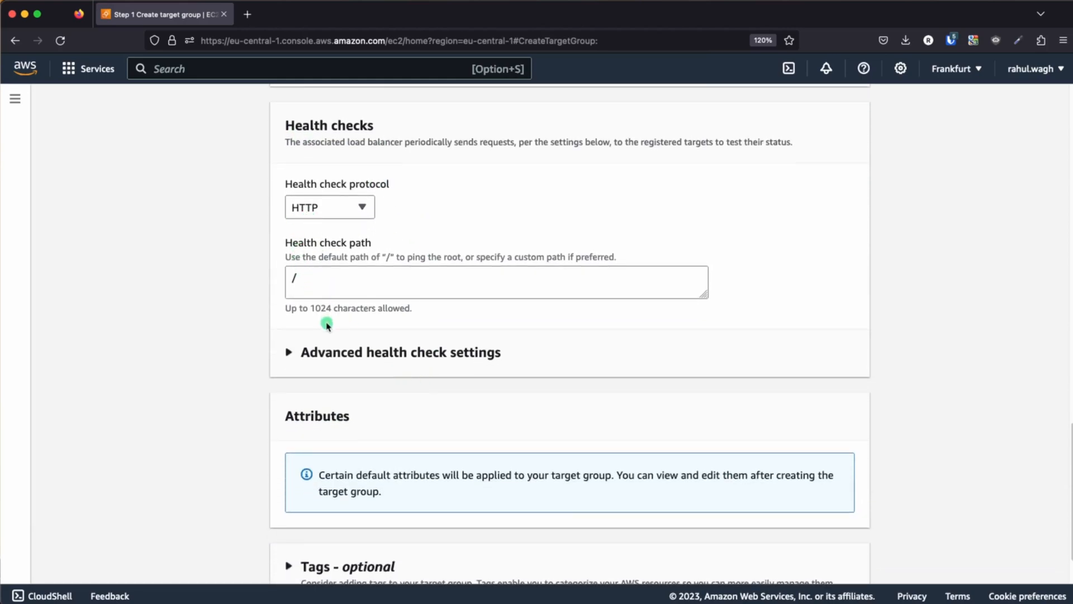
scroll(404, 364, "down", 2)
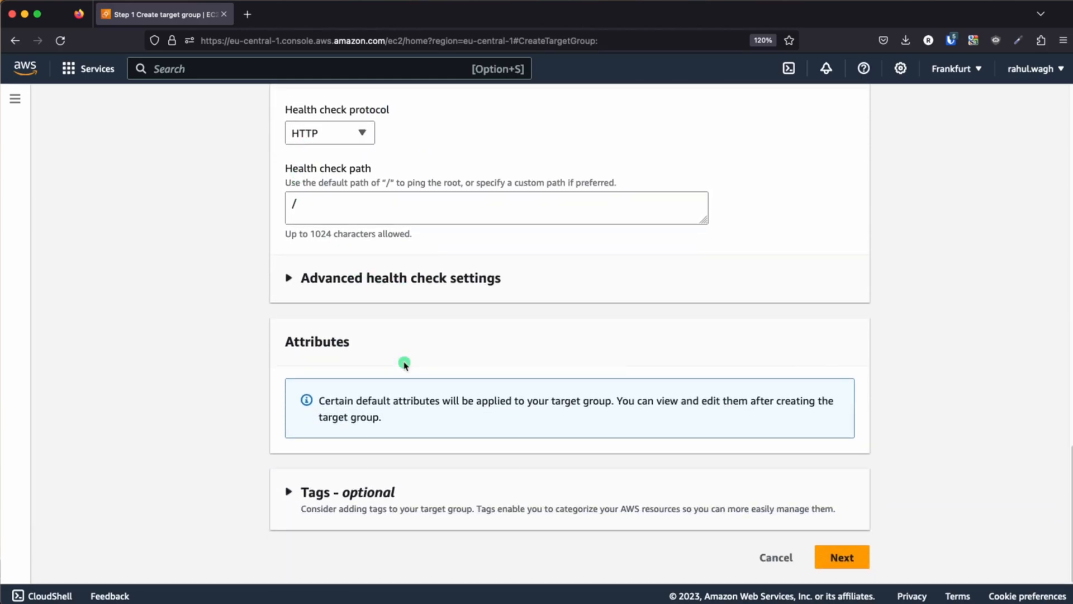
left_click(843, 557)
Create the target group without registering any instances
scroll(451, 395, "down", 2)
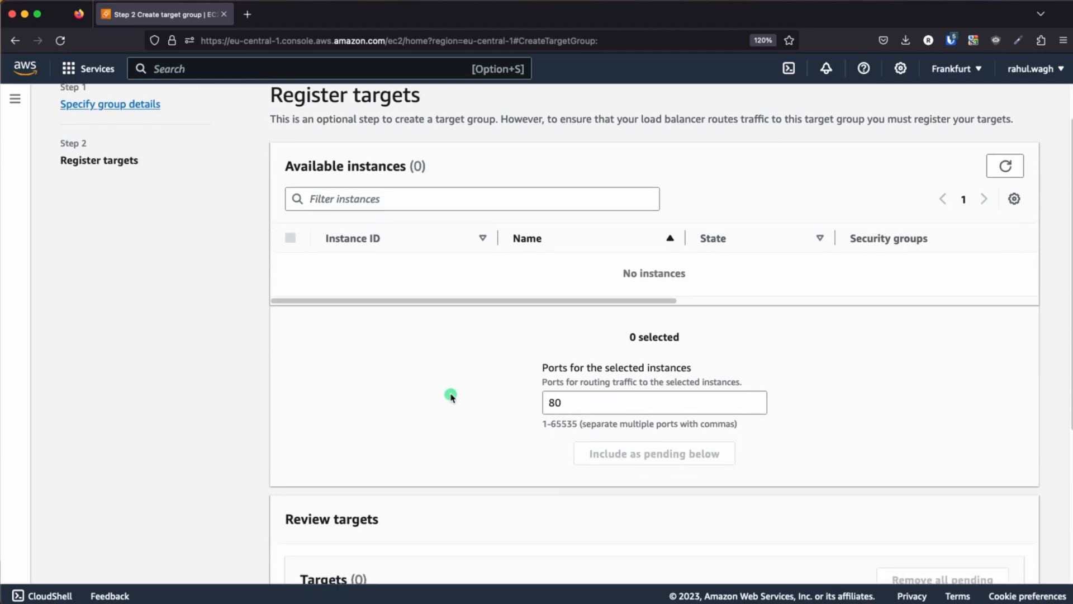
scroll(413, 333, "up", 1)
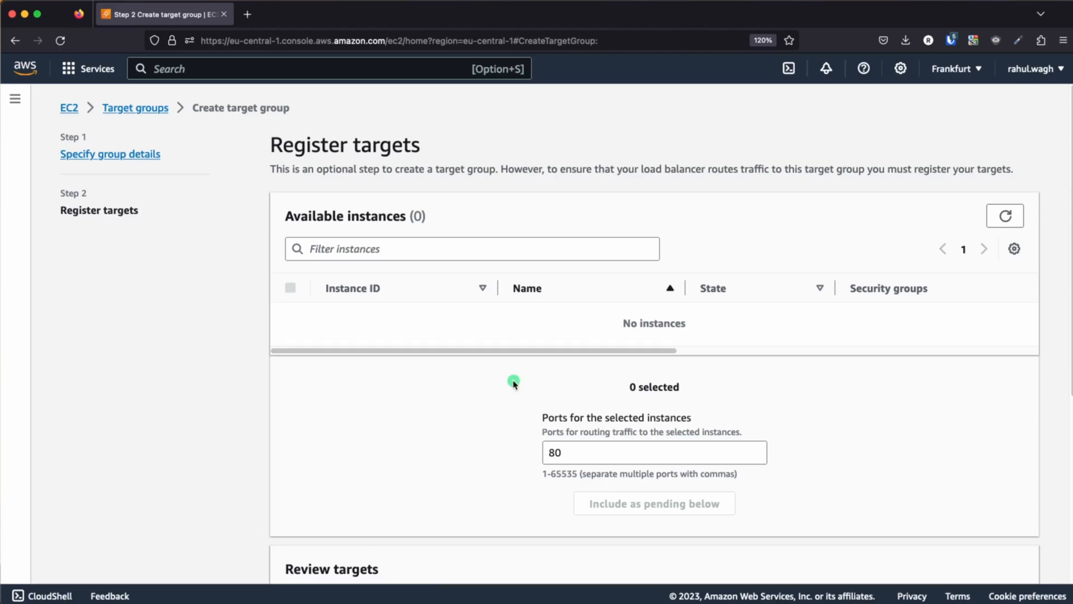
scroll(513, 383, "down", 5)
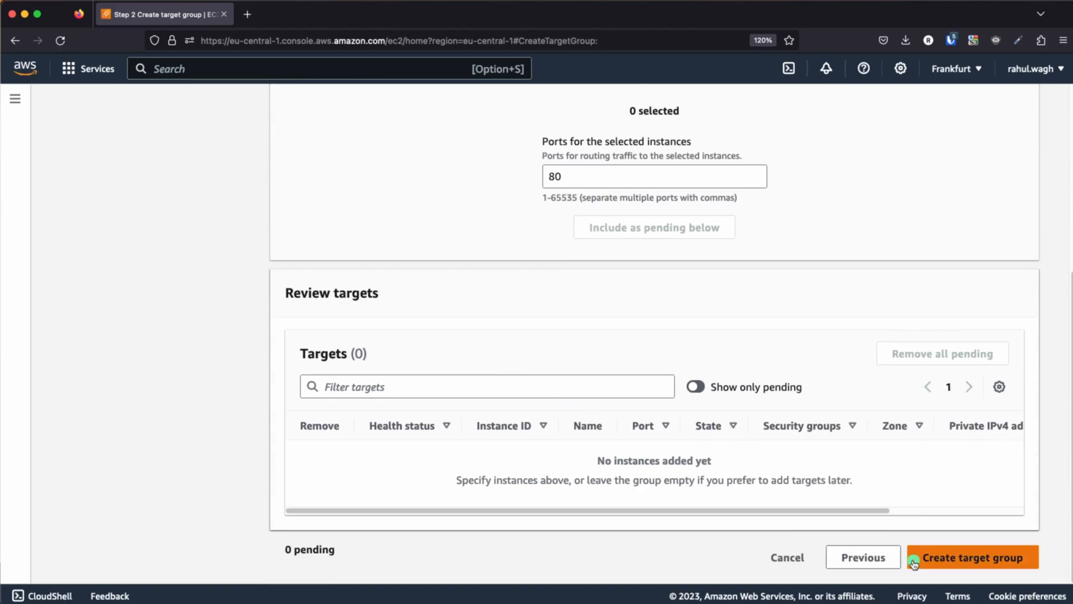
left_click(953, 557)
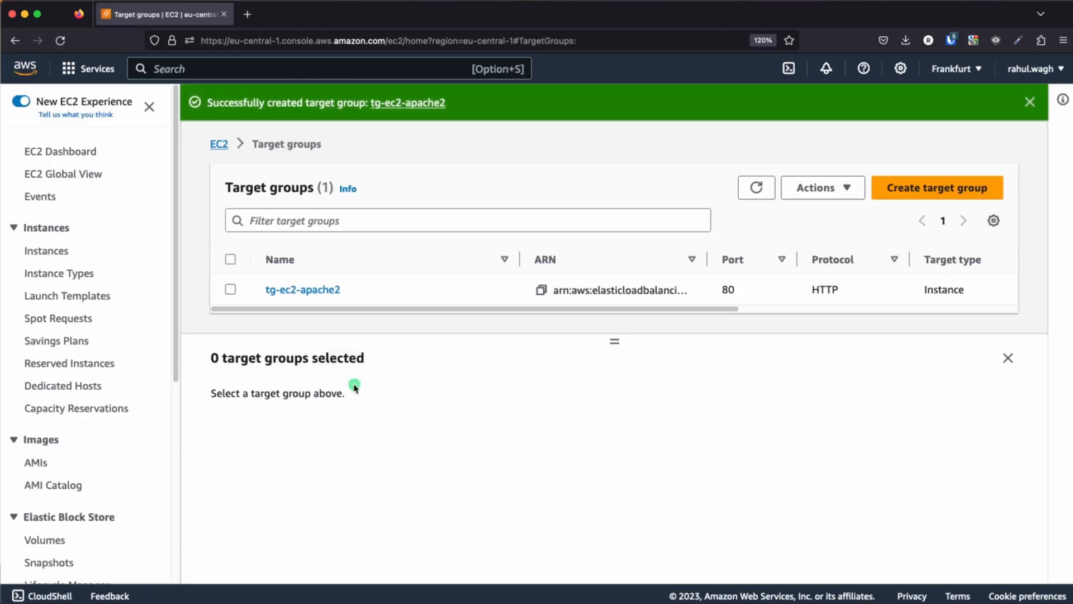
Review the load balancer and VPC details of tg-ec2-apache2, switching from the architecture slides back to the AWS console in the browser
left_click_drag(359, 308, 734, 321)
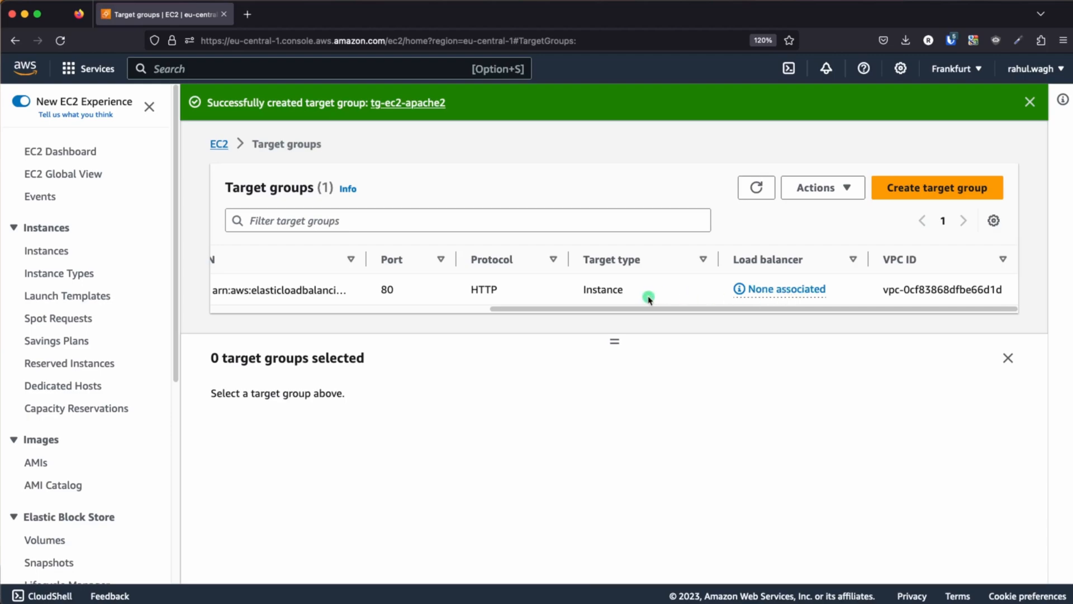
left_click_drag(652, 308, 371, 304)
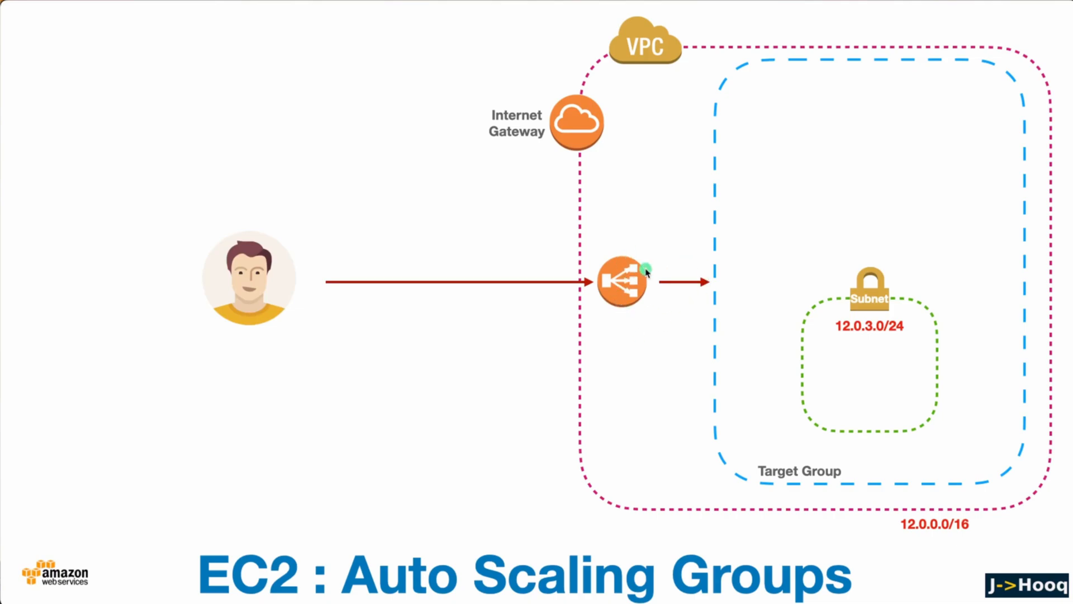
key("super+Tab")
key("super+Tab")
key("super+Tab")
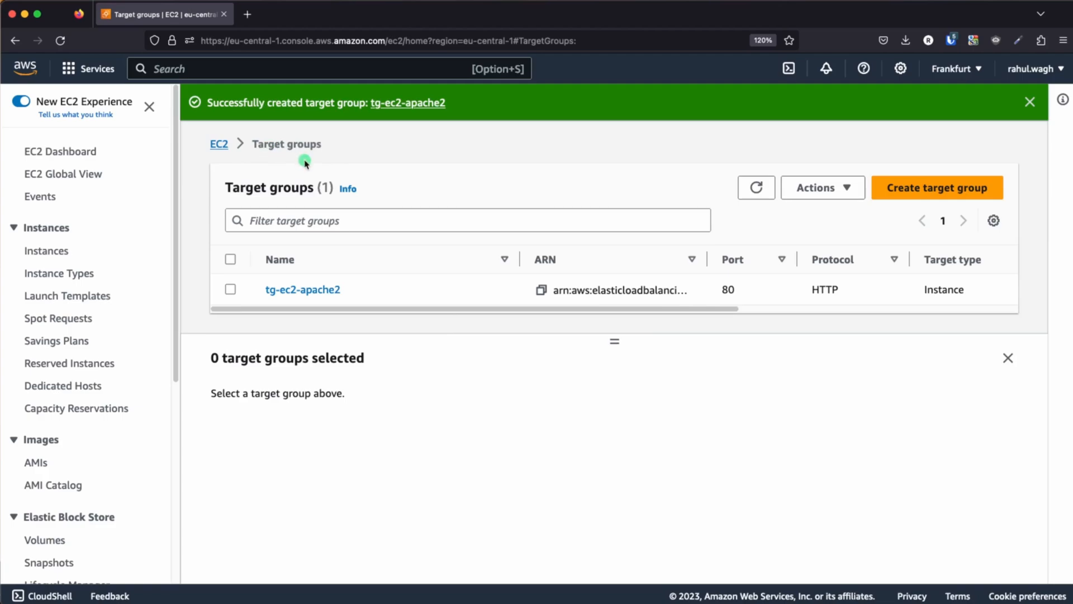
left_click_drag(728, 309, 990, 312)
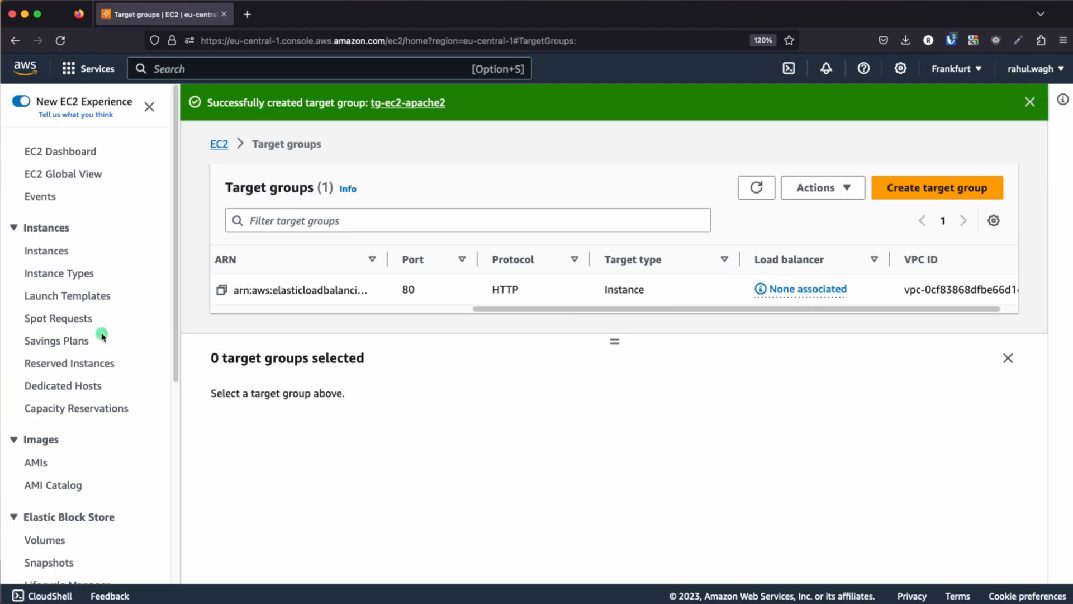
Open the EC2 Load Balancers list and start creating an Application Load Balancer
scroll(102, 335, "down", 5)
scroll(103, 363, "down", 5)
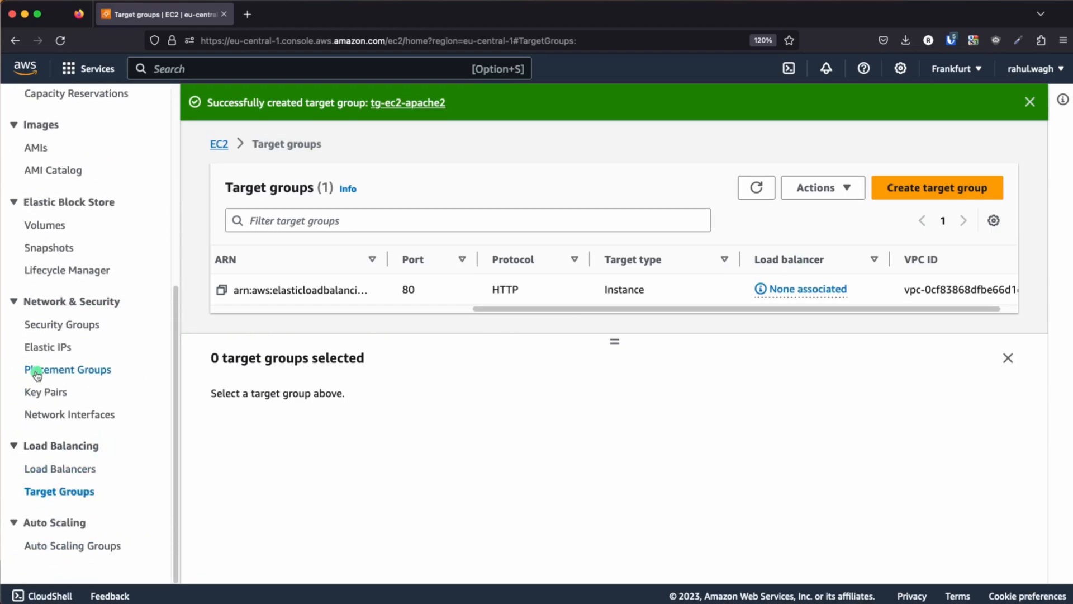
left_click(39, 471)
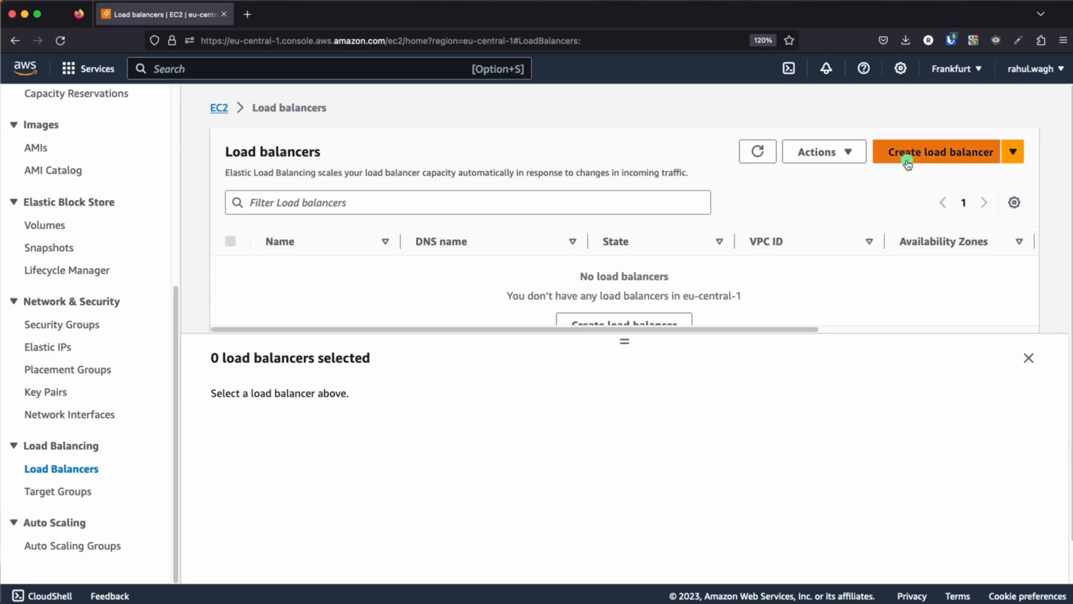
left_click(907, 157)
scroll(486, 280, "down", 3)
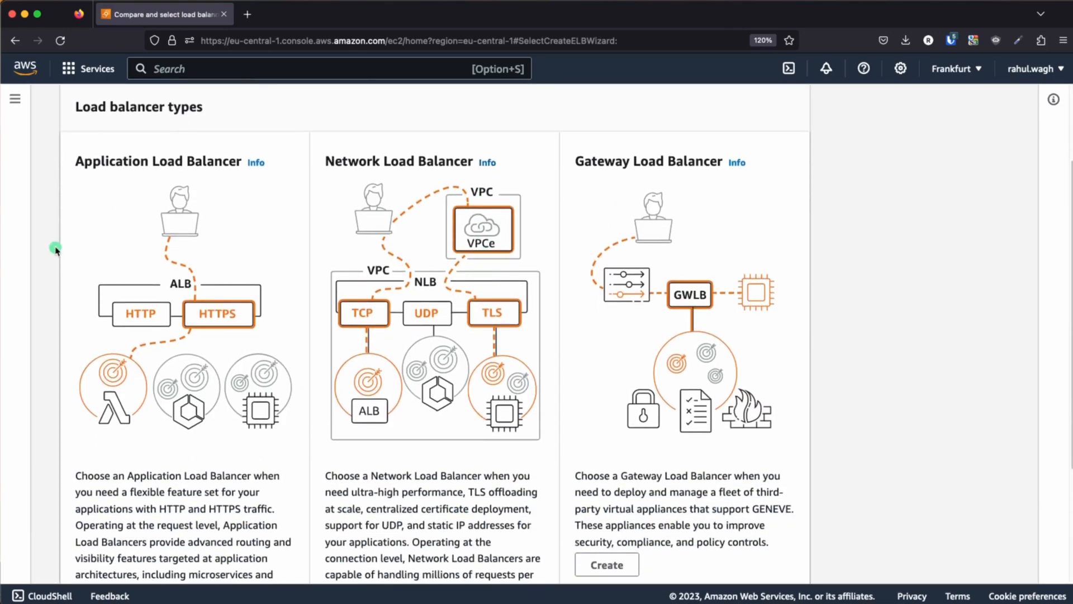
scroll(230, 247, "up", 2)
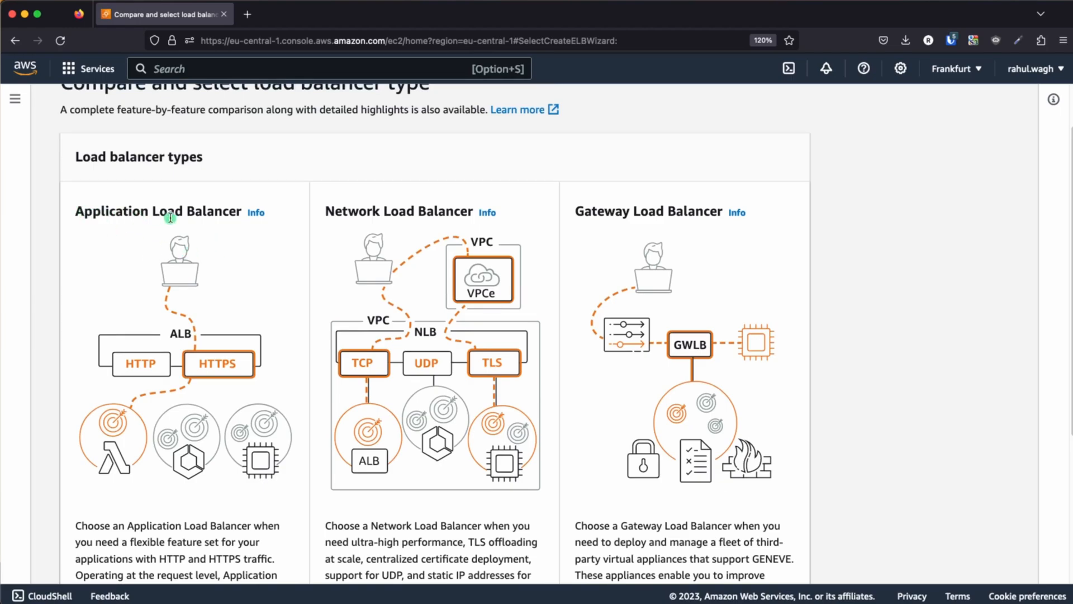
scroll(234, 221, "down", 5)
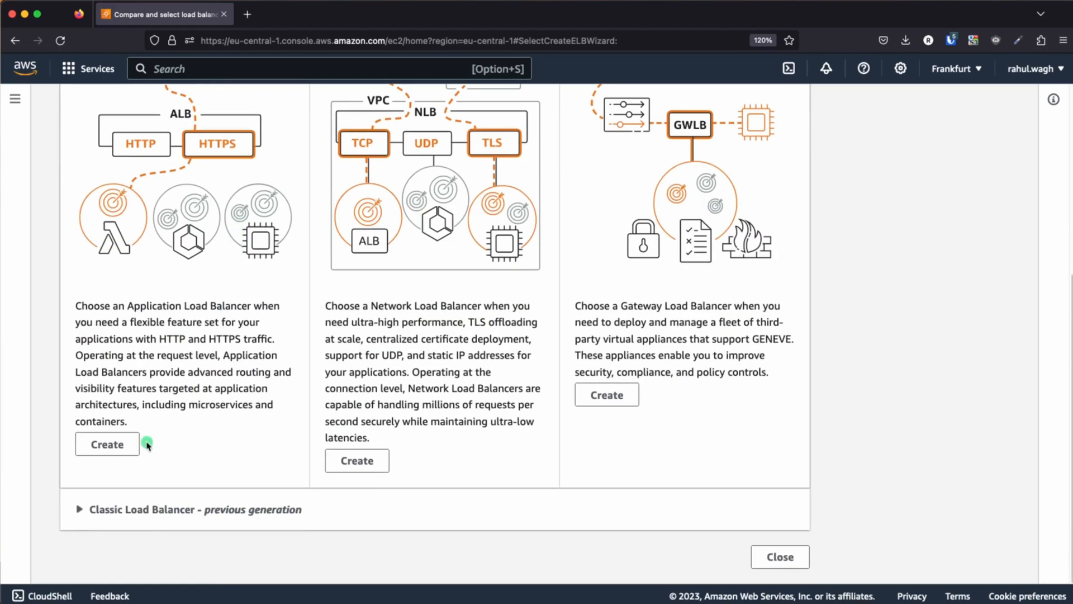
left_click(105, 512)
Name the internet-facing IPv4 load balancer alb-ec2-instances-with-asg and select test-vpc for its network mapping
scroll(416, 342, "down", 1)
left_click(183, 318)
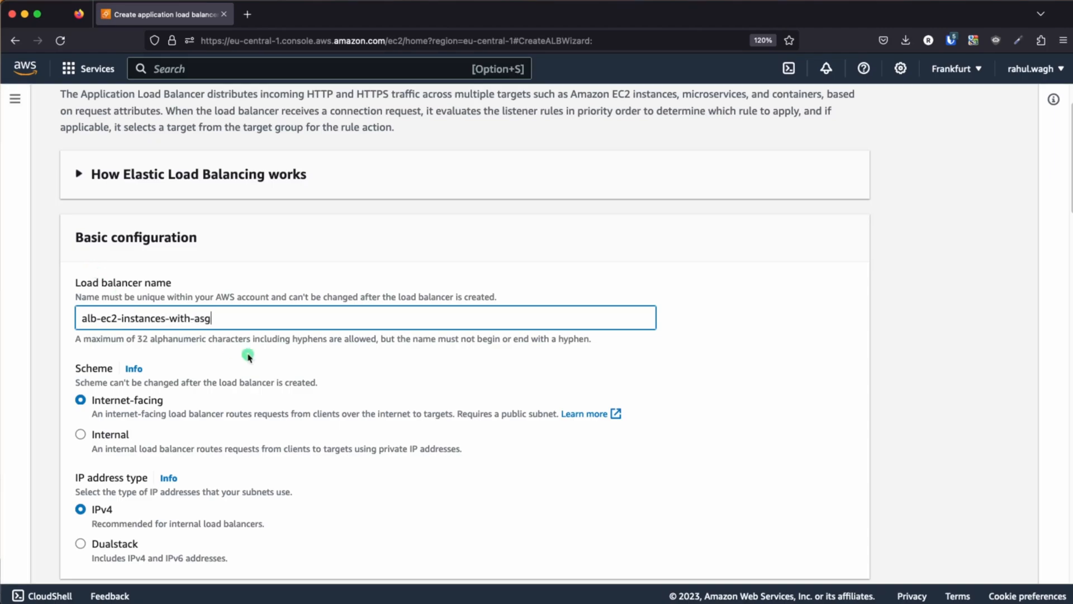
scroll(269, 349, "down", 3)
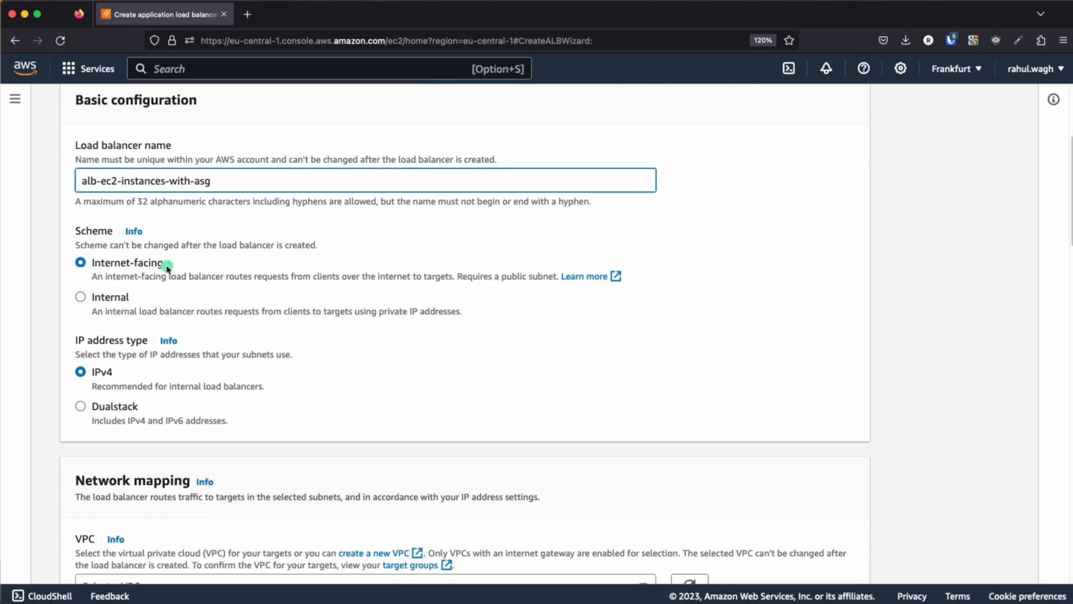
scroll(235, 294, "down", 6)
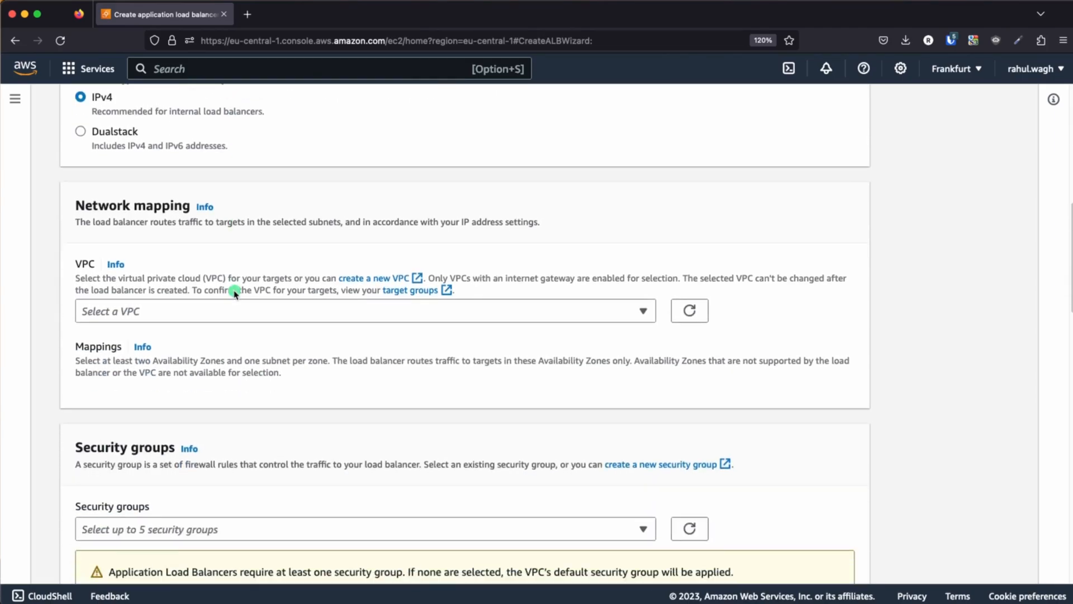
left_click(269, 312)
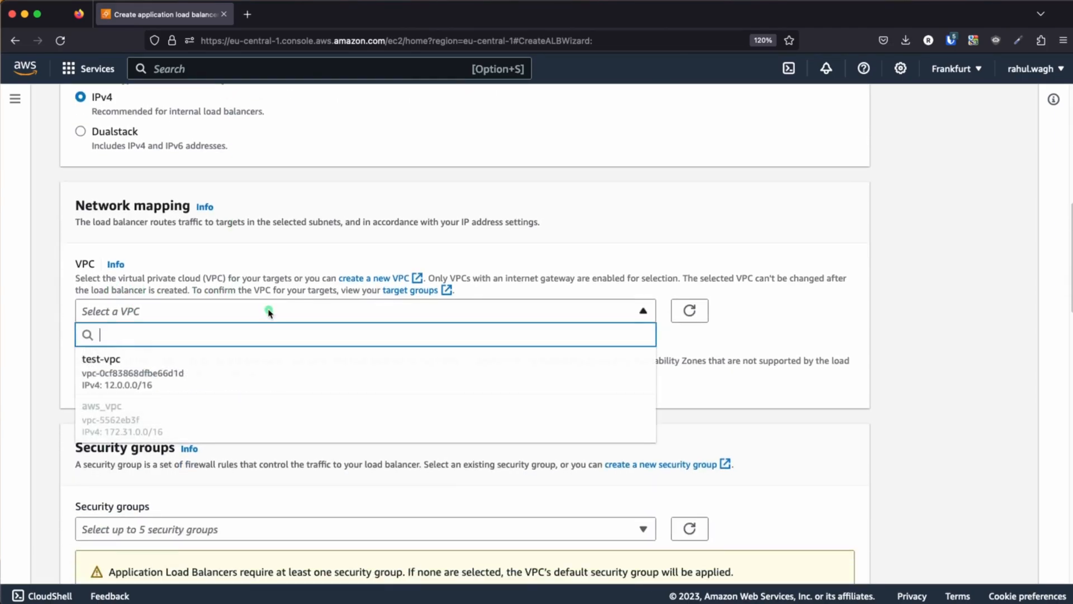
left_click(124, 369)
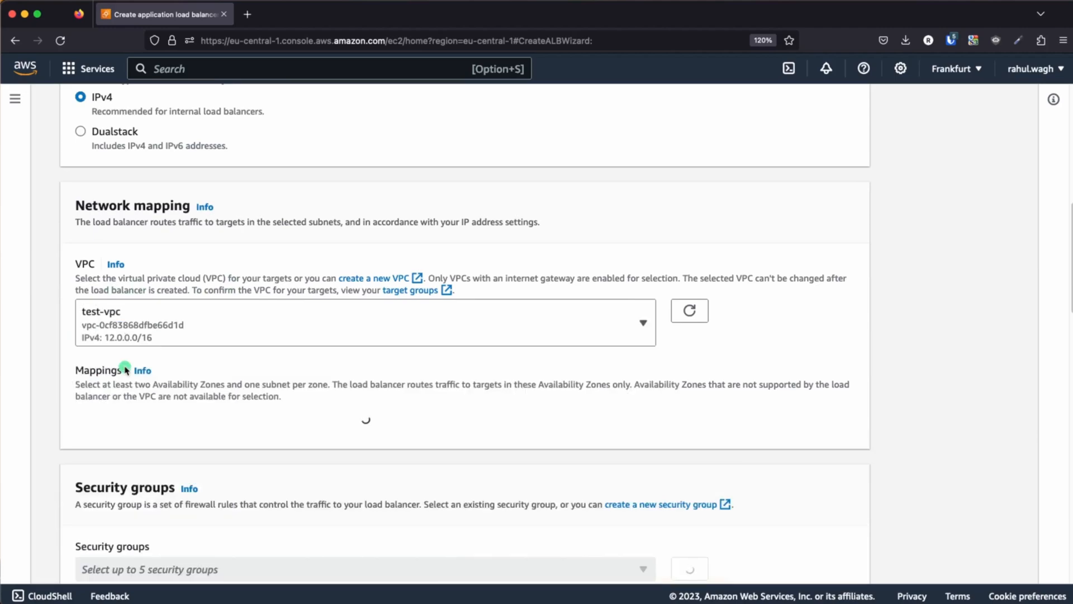
Map the load balancer to the eu-central-1a and eu-central-1b zones using test-public-subnet-1a and test-public-subnet-1b
scroll(276, 354, "down", 3)
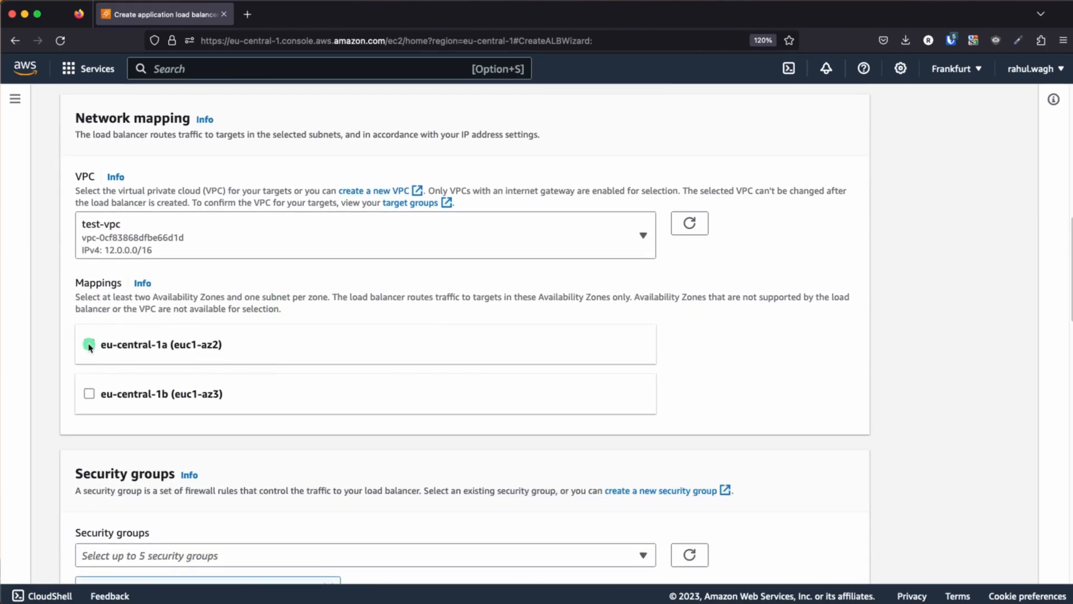
left_click(89, 344)
left_click(89, 521)
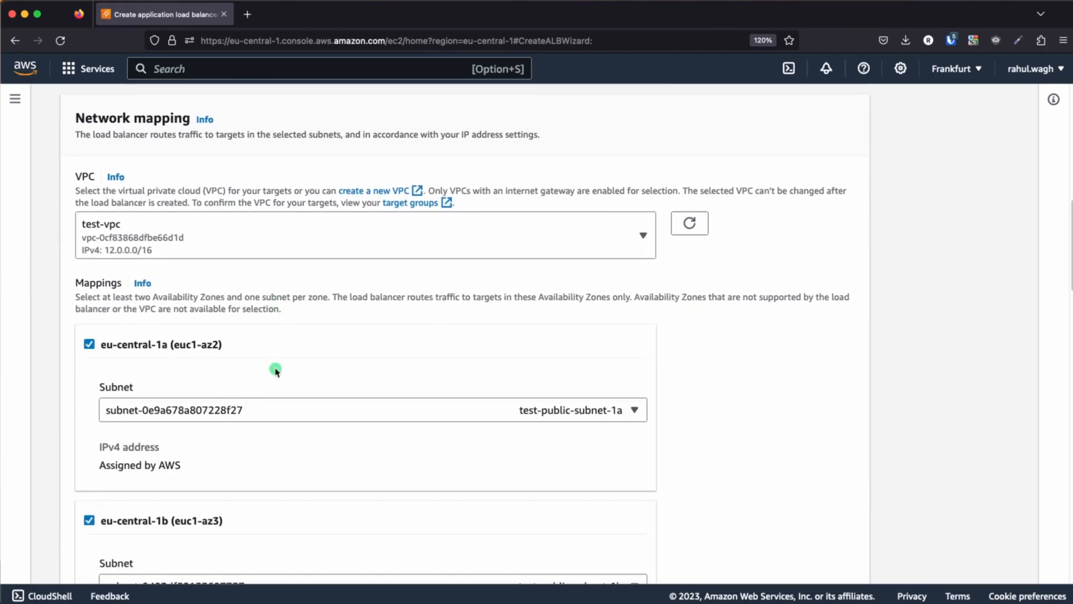
Start a new security group for the load balancer, named alb-sg-for-http-request with the description "Allow http request"
scroll(275, 369, "down", 9)
scroll(276, 370, "down", 2)
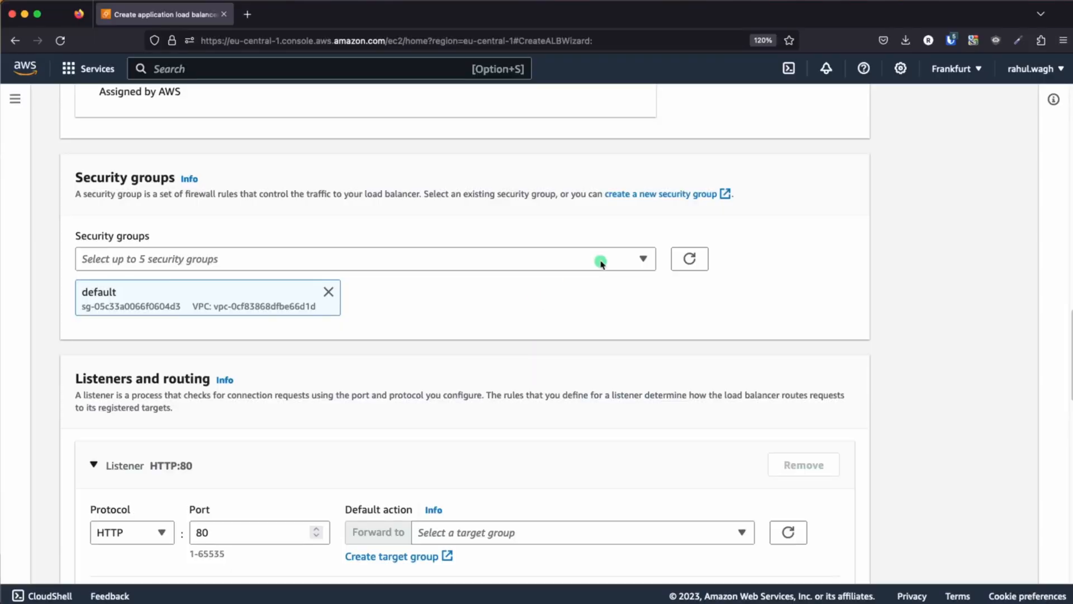
left_click(652, 195)
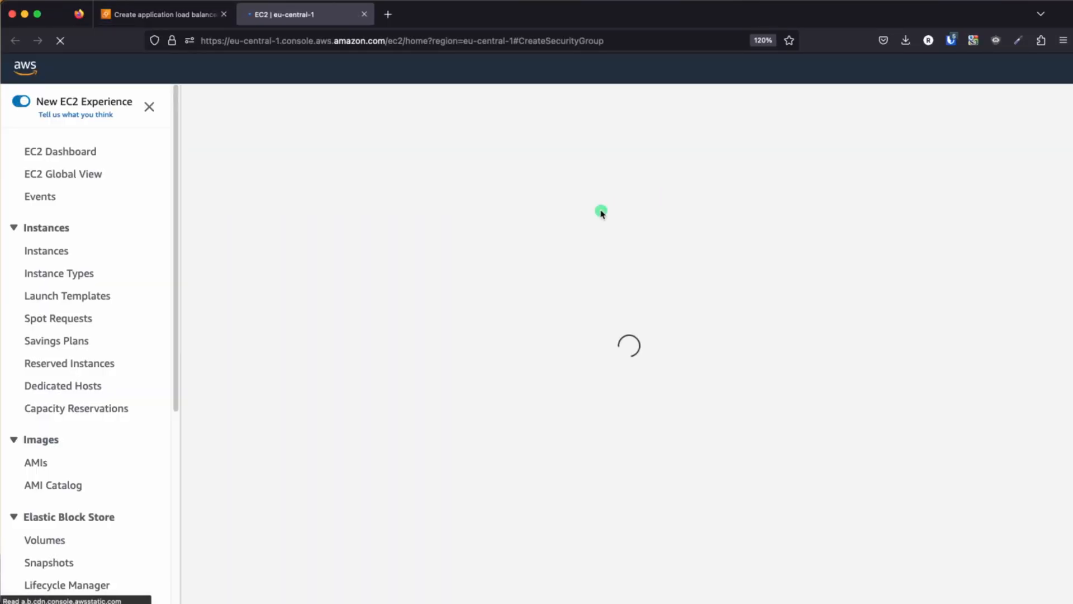
left_click(126, 287)
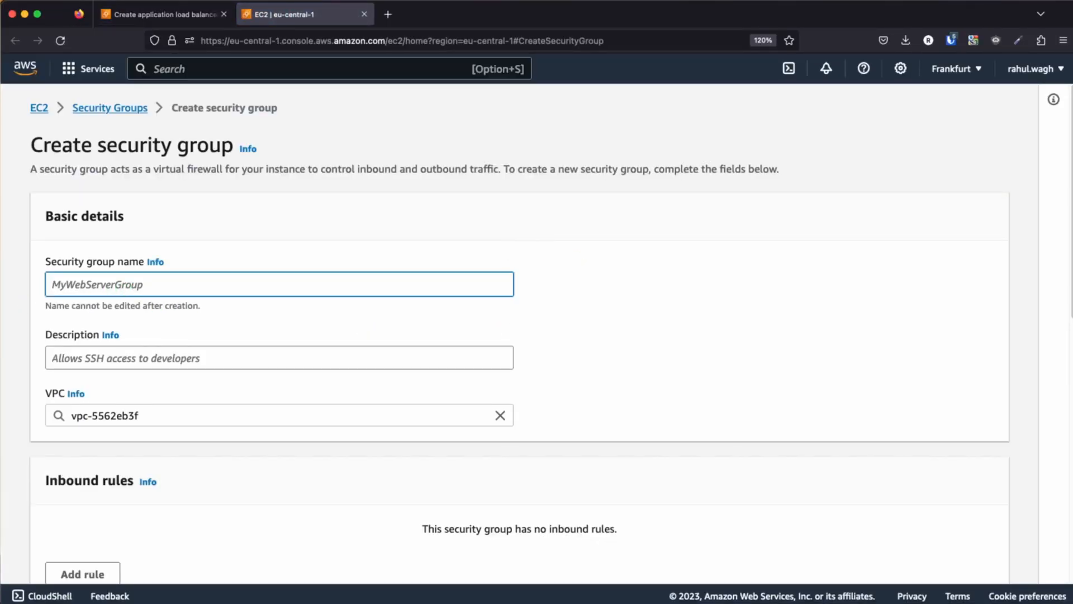
type("alb-sg-for-http-")
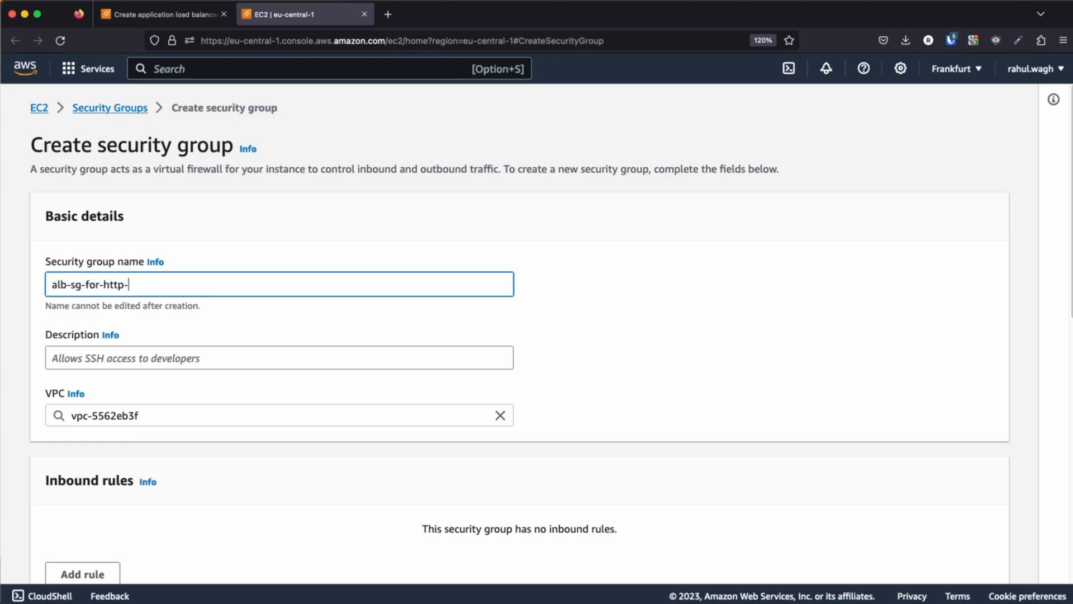
type("st")
key("Tab")
type("A")
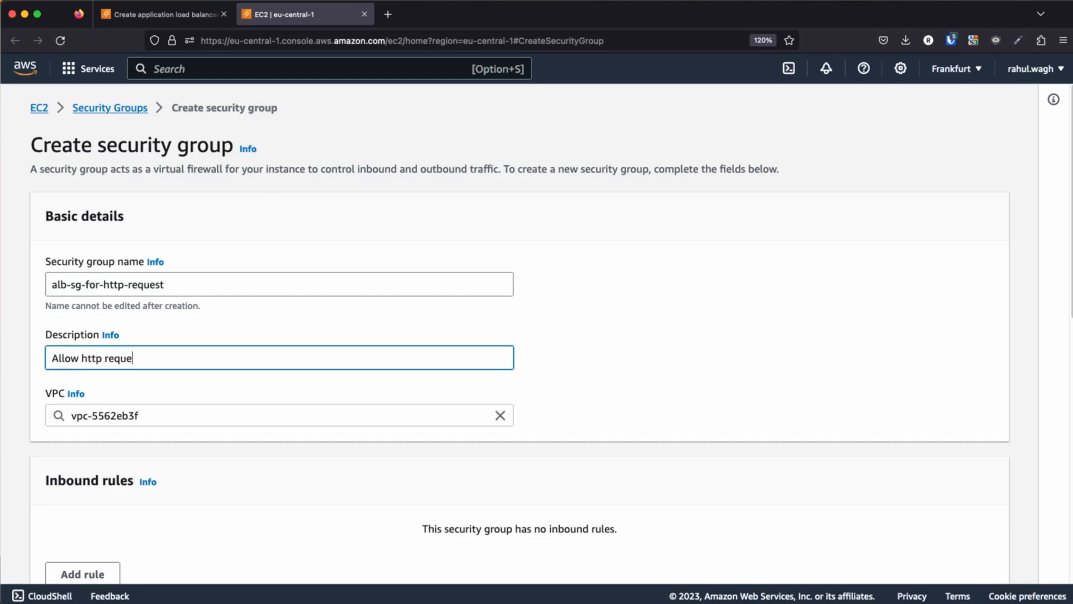
left_click(545, 341)
Replace the new security group's default VPC with test-vpc (12.0.0.0/16)
left_click(221, 418)
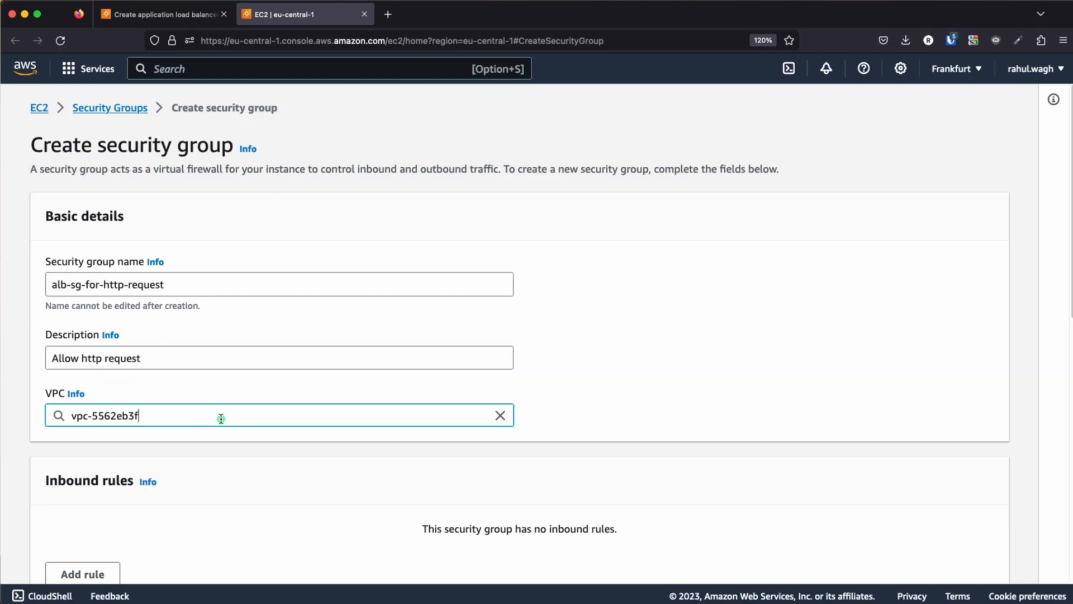
triple_click(192, 414)
key("BackSpace")
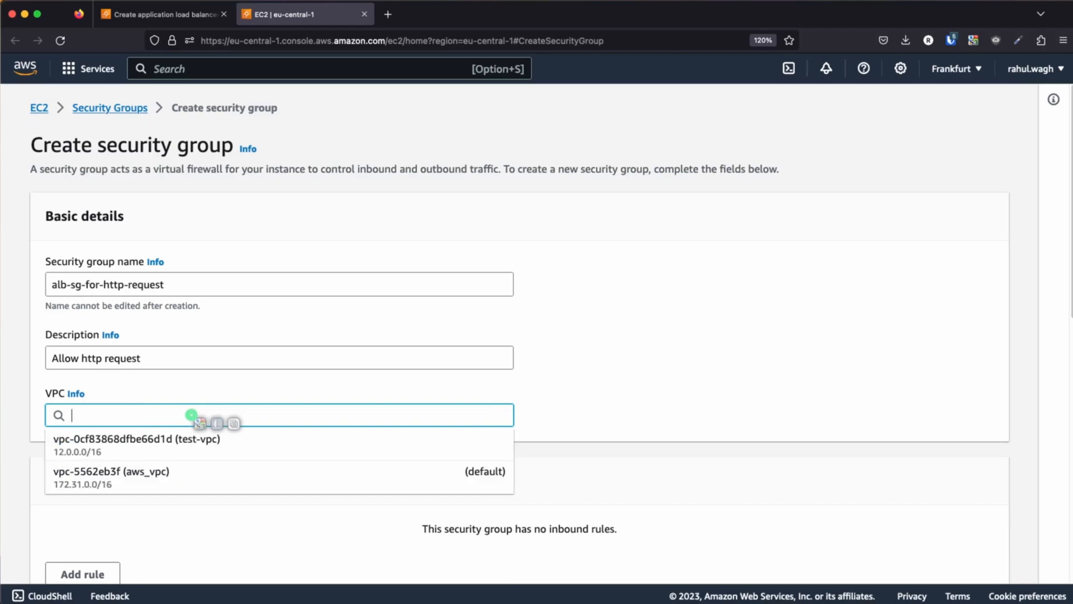
left_click(154, 446)
left_click(642, 365)
Add an inbound rule to the security group allowing HTTP traffic from source 0.0.0.0/0
scroll(643, 364, "down", 5)
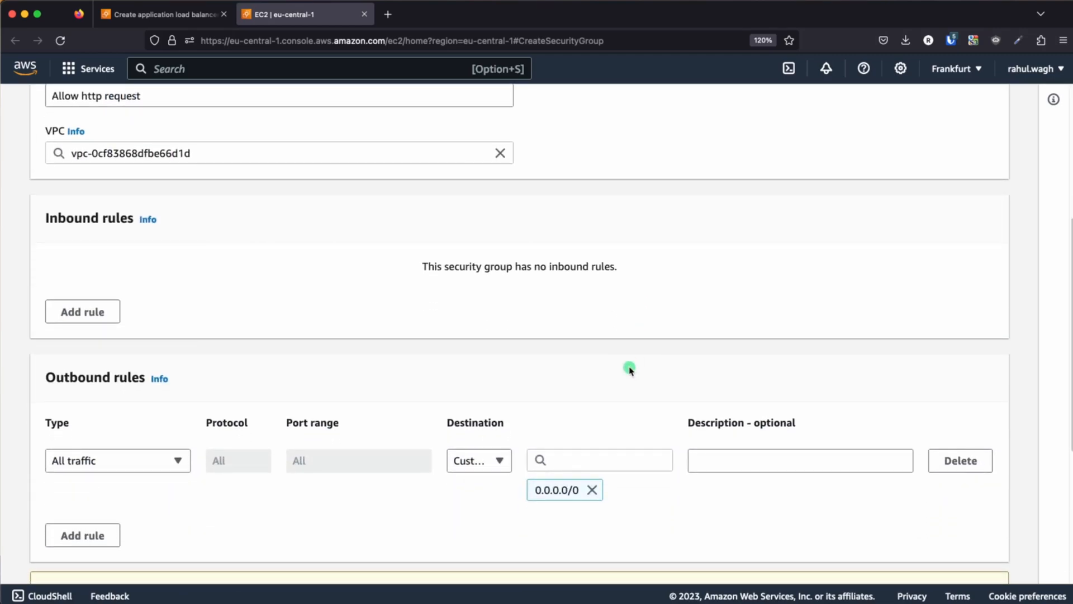
left_click(83, 310)
left_click(162, 307)
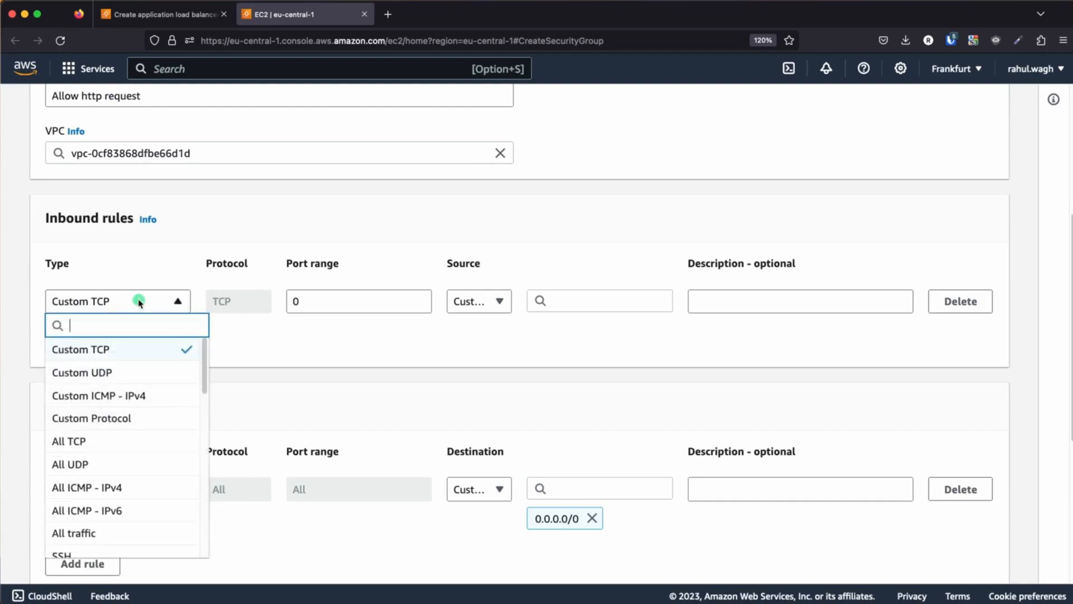
scroll(114, 486, "down", 3)
scroll(87, 492, "down", 5)
left_click(82, 417)
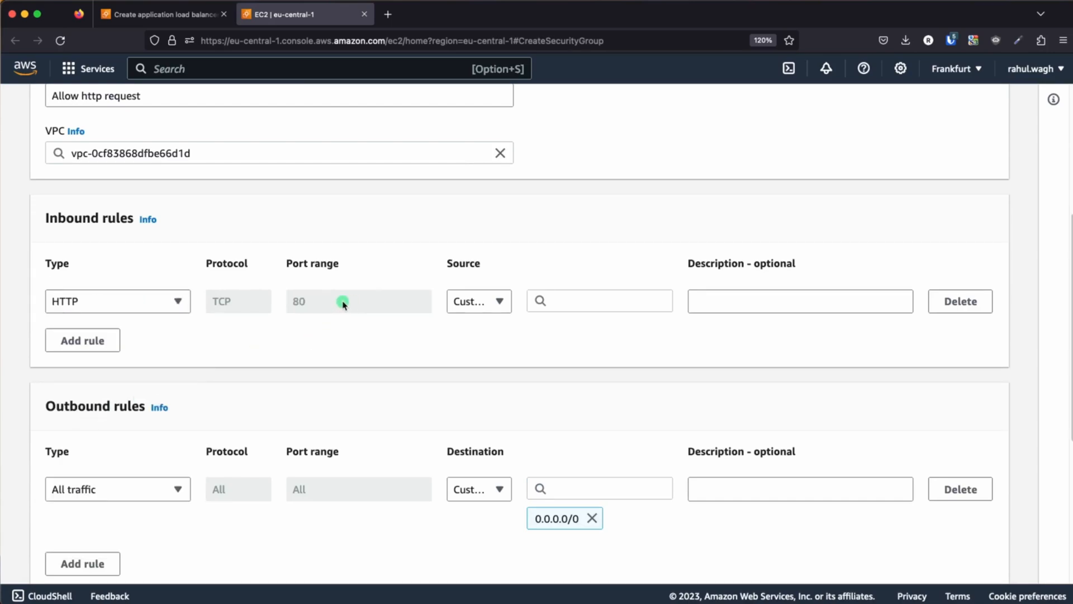
left_click(599, 298)
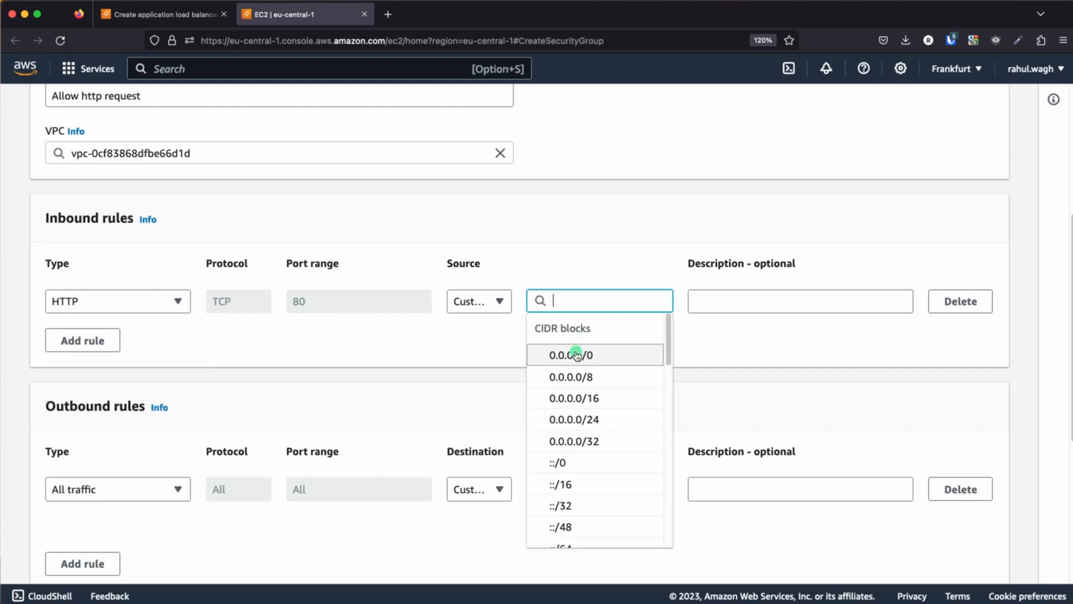
left_click(574, 354)
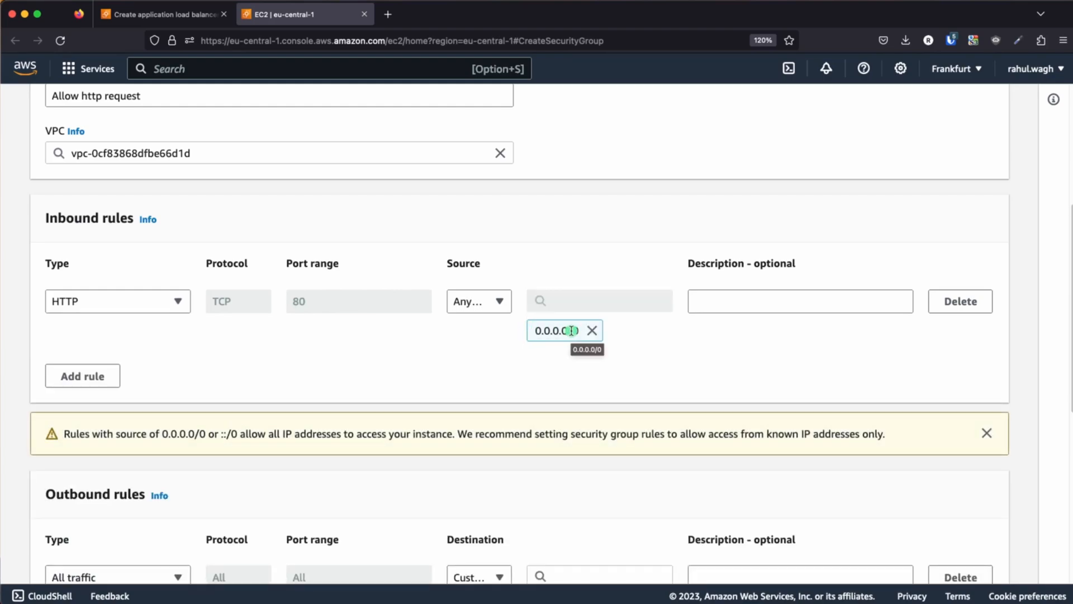
Create the security group with the default outbound rule and return to the load balancer form
scroll(447, 352, "down", 4)
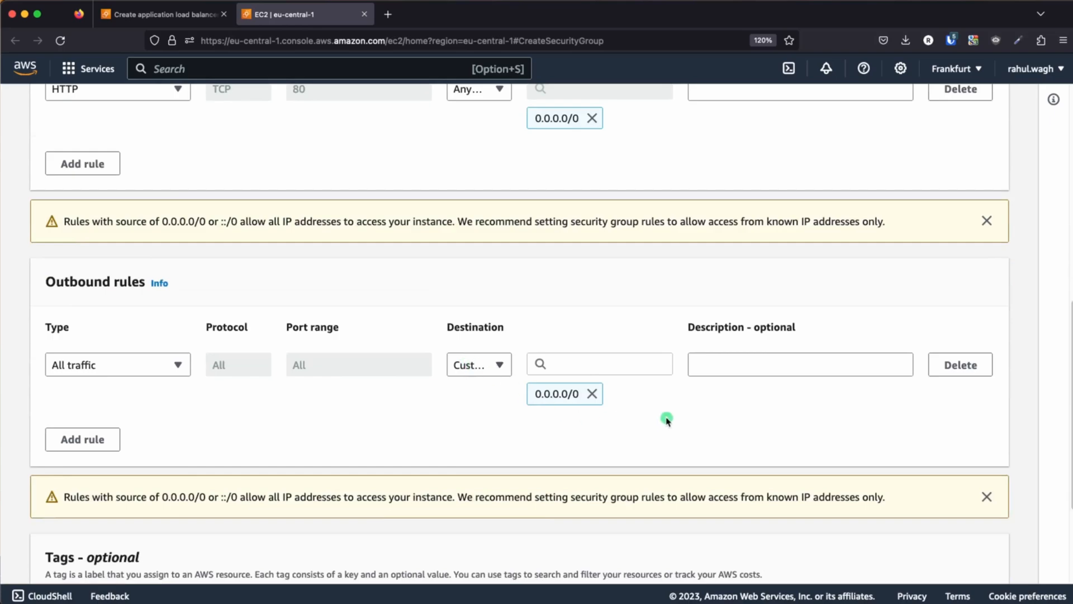
scroll(667, 420, "down", 3)
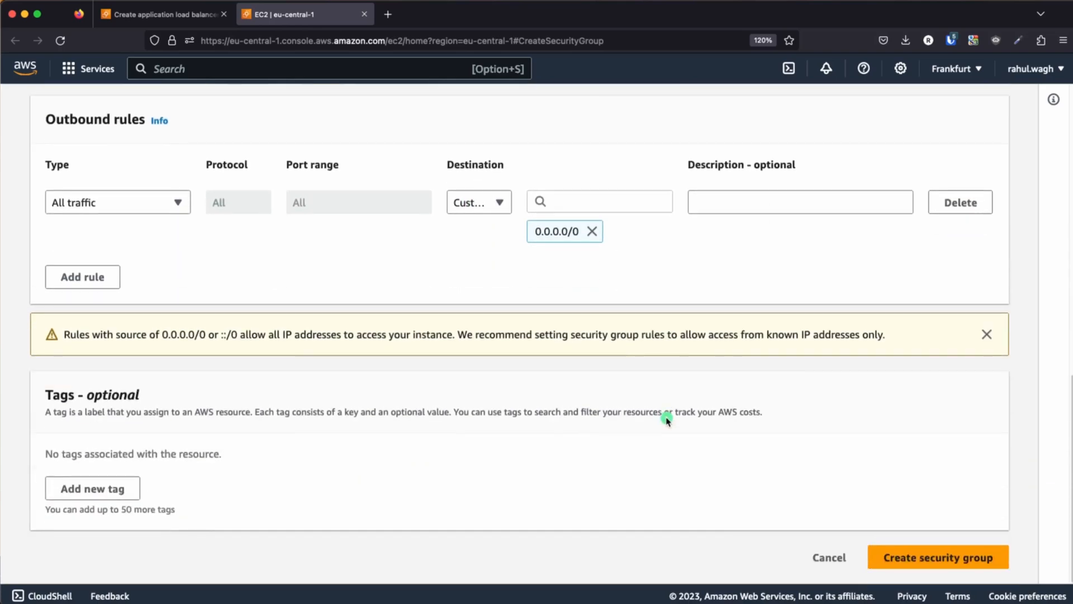
left_click(923, 559)
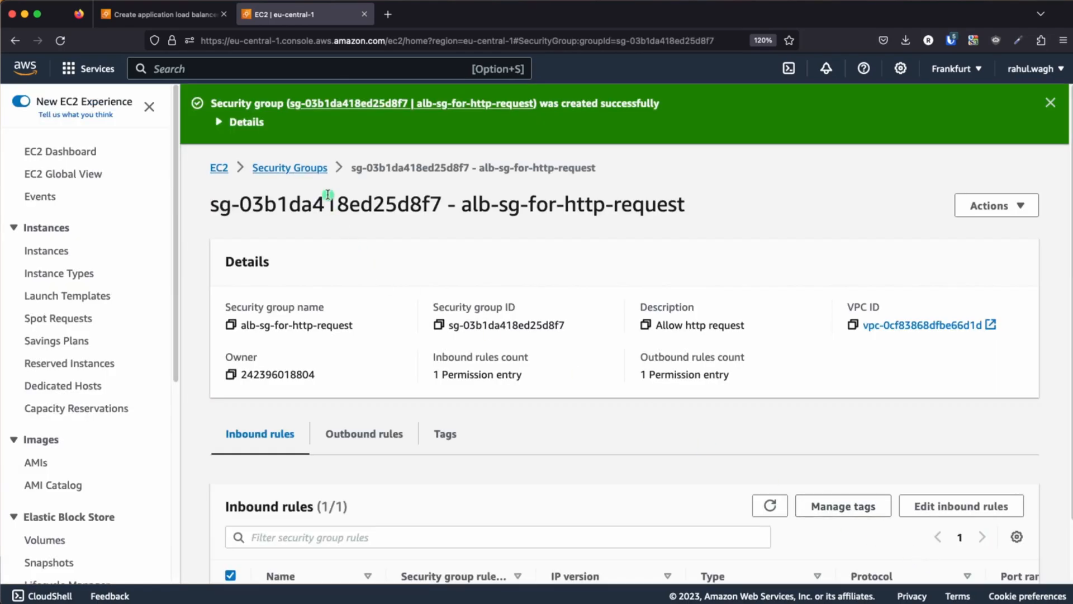
left_click_drag(479, 168, 595, 174)
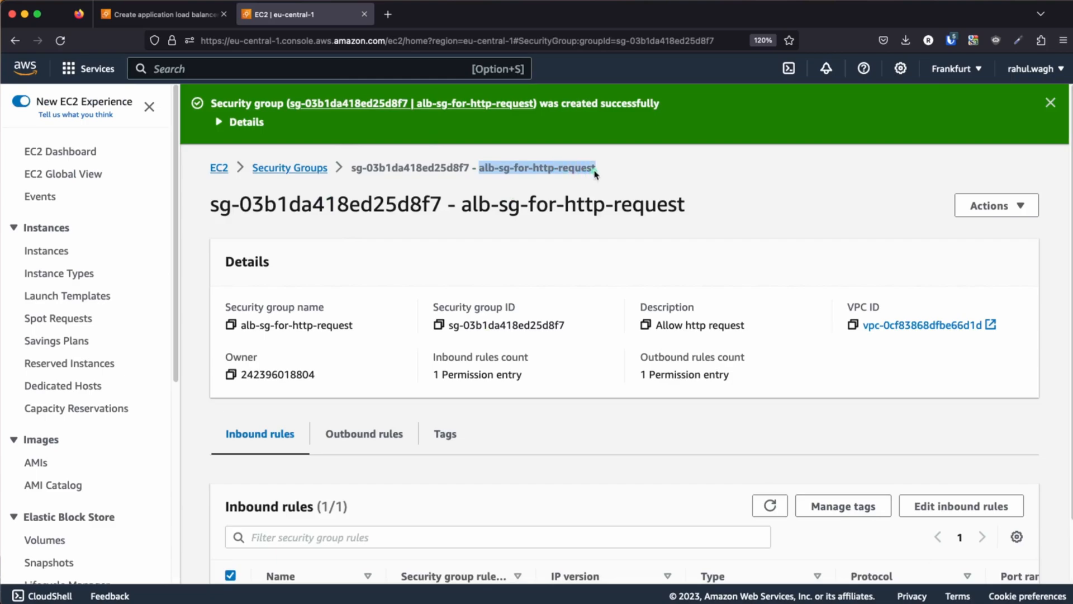
left_click(366, 15)
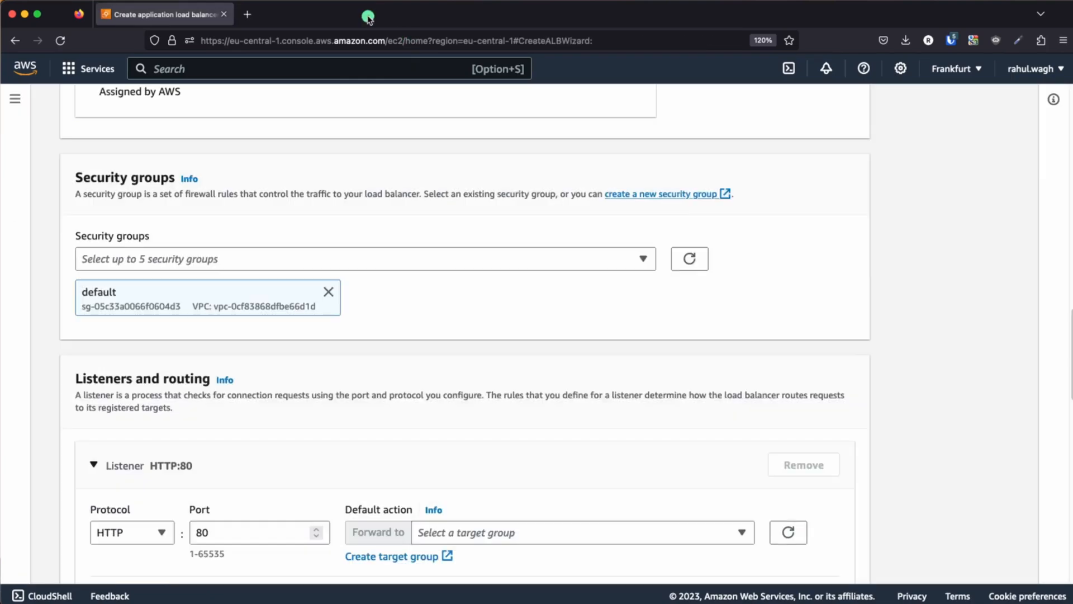
Refresh the load balancer's security group choices and add alb-sg-for-http-request alongside the default group
left_click(228, 257)
left_click(734, 270)
left_click(689, 258)
left_click(324, 258)
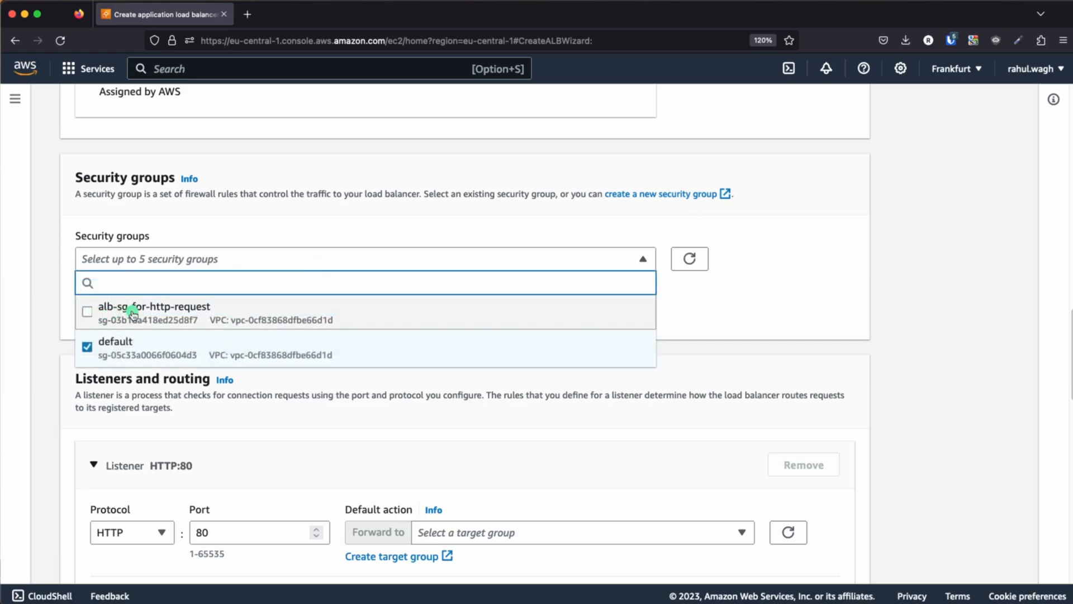
left_click(88, 311)
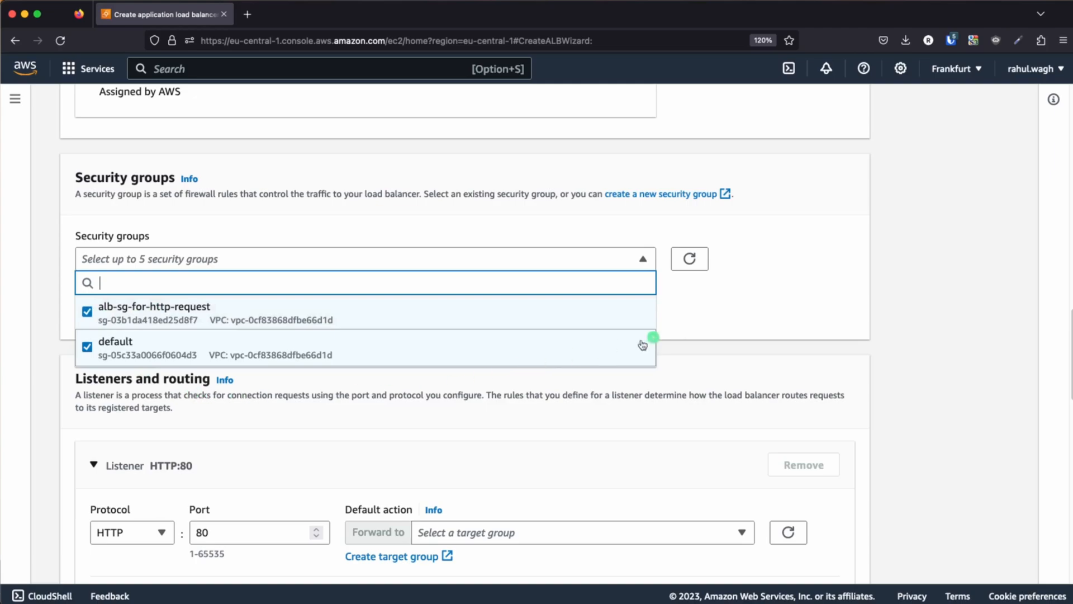
left_click(713, 308)
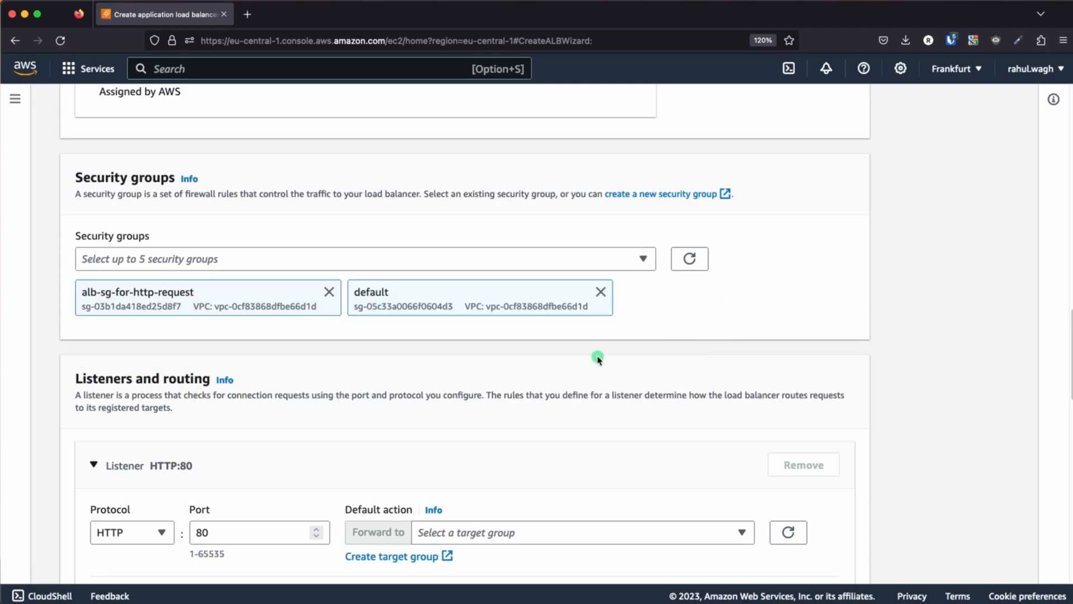
Review the load balancer's scheme, network mapping, security groups and listener section, and compare the routing with the architecture slide
scroll(597, 358, "up", 10)
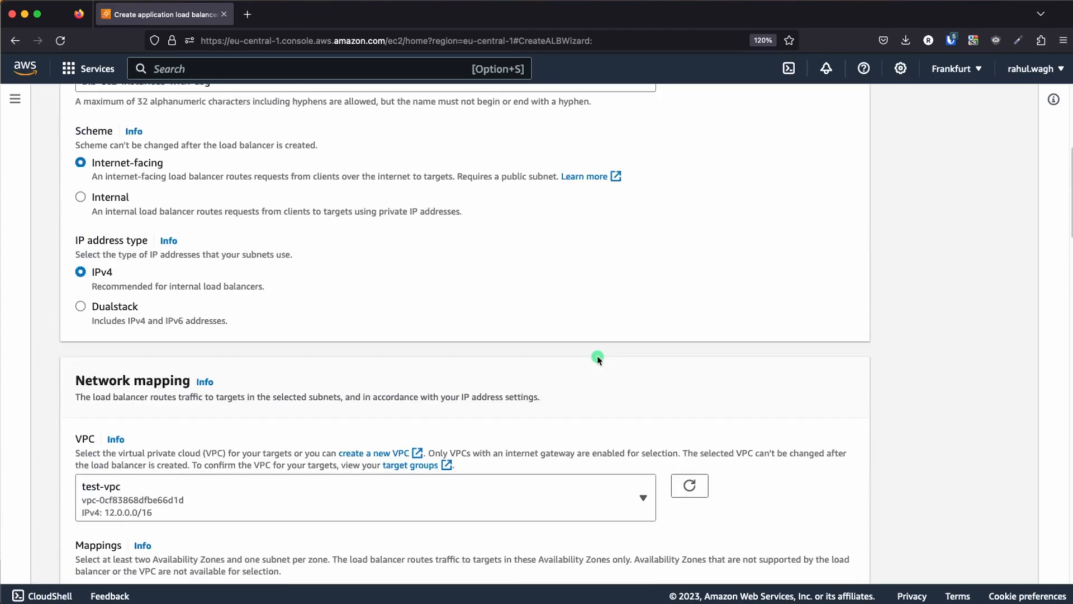
scroll(597, 359, "up", 3)
scroll(191, 252, "down", 10)
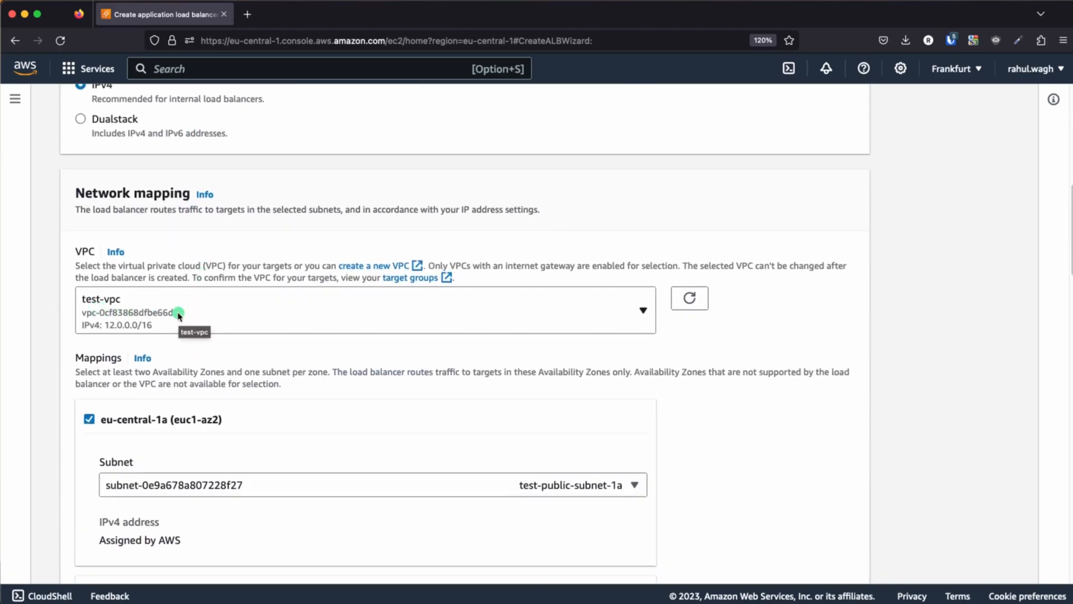
scroll(178, 314, "down", 8)
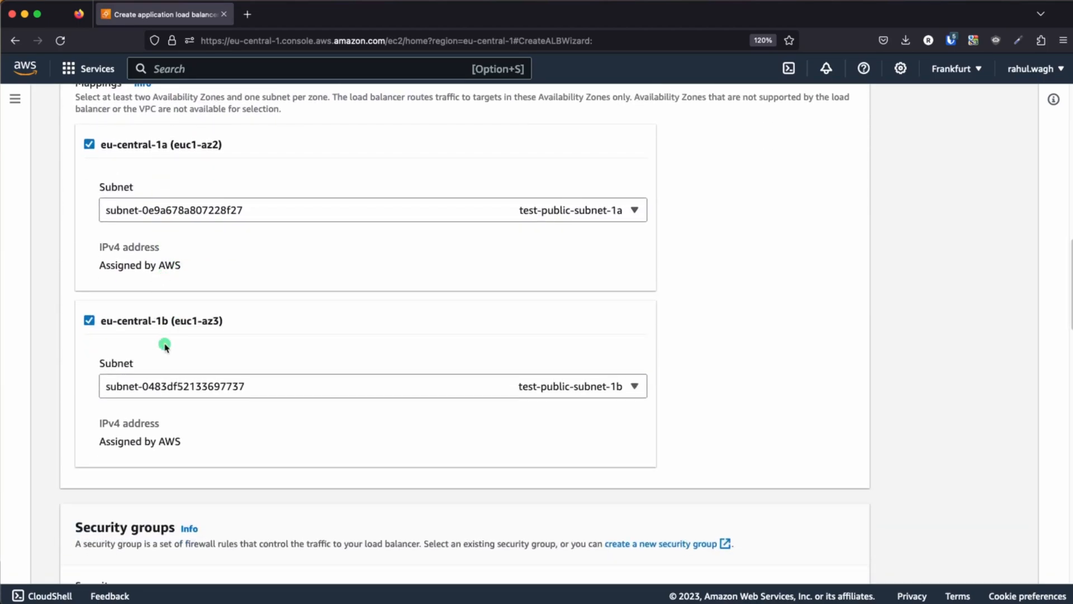
scroll(163, 342, "down", 8)
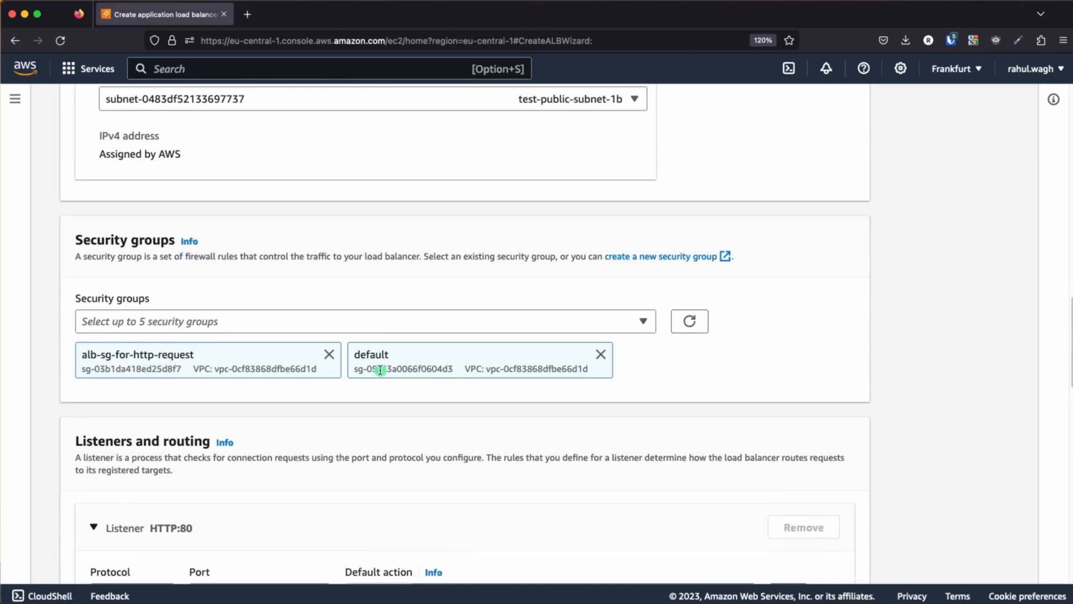
scroll(380, 370, "down", 5)
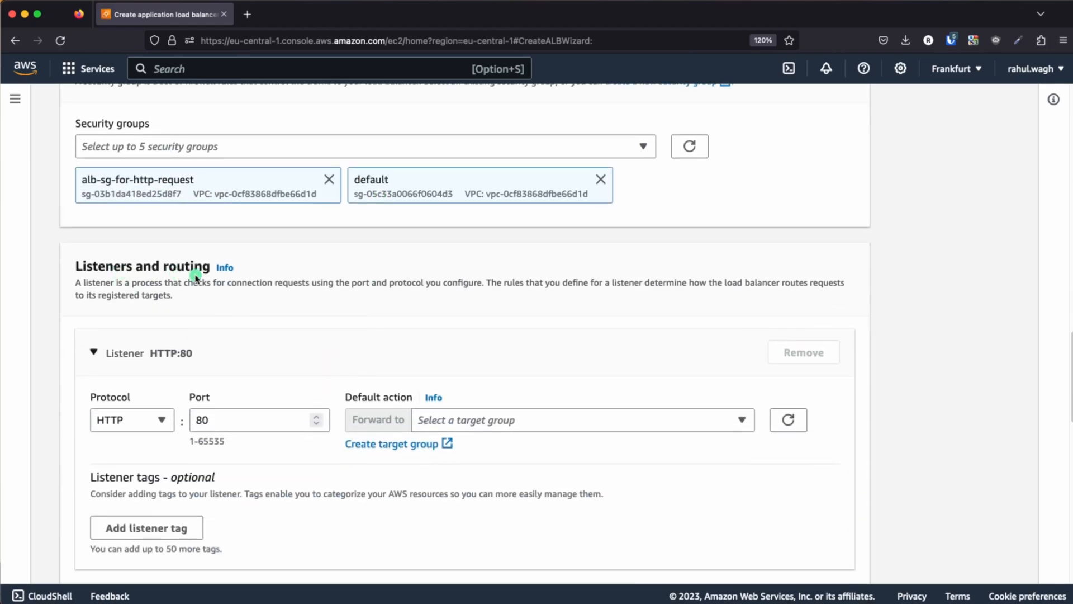
key("super+Tab")
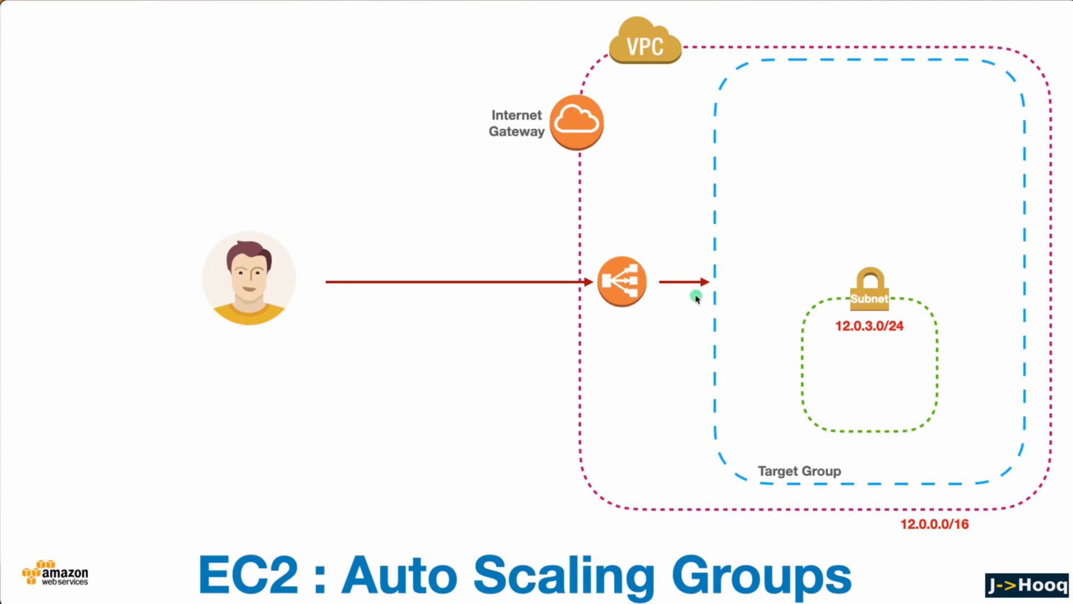
key("super+Tab")
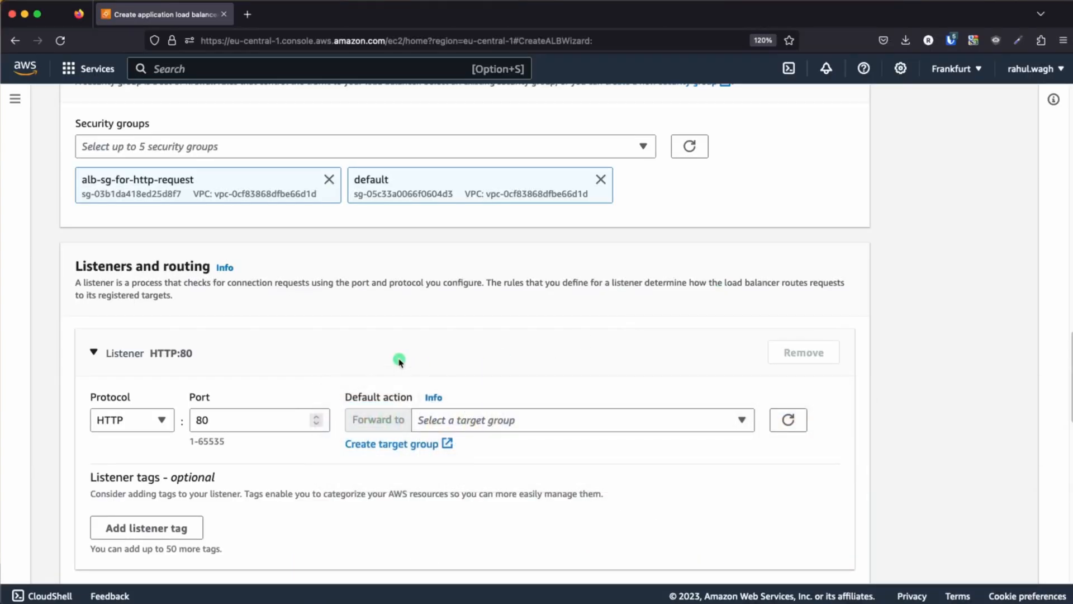
Set the HTTP:80 listener's default action to forward to the tg-ec2-apache2 target group
scroll(164, 234, "down", 2)
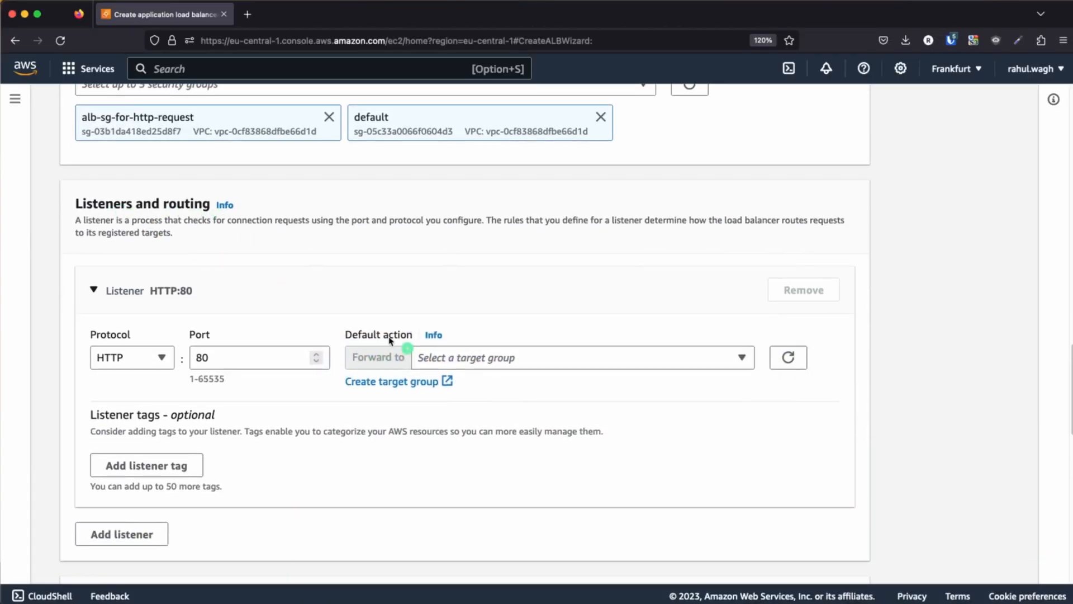
left_click(519, 361)
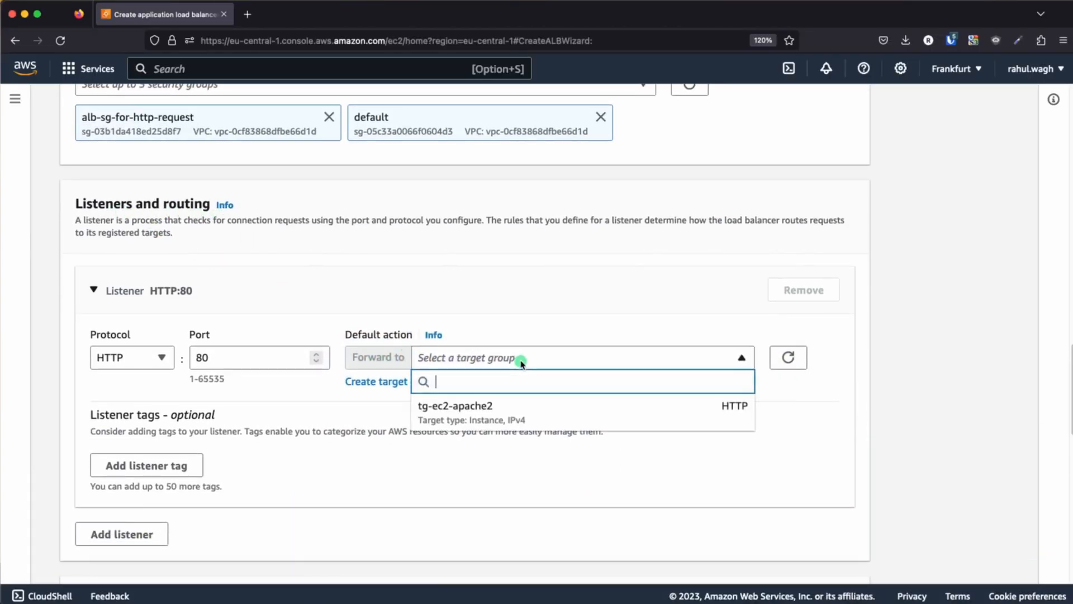
left_click(477, 419)
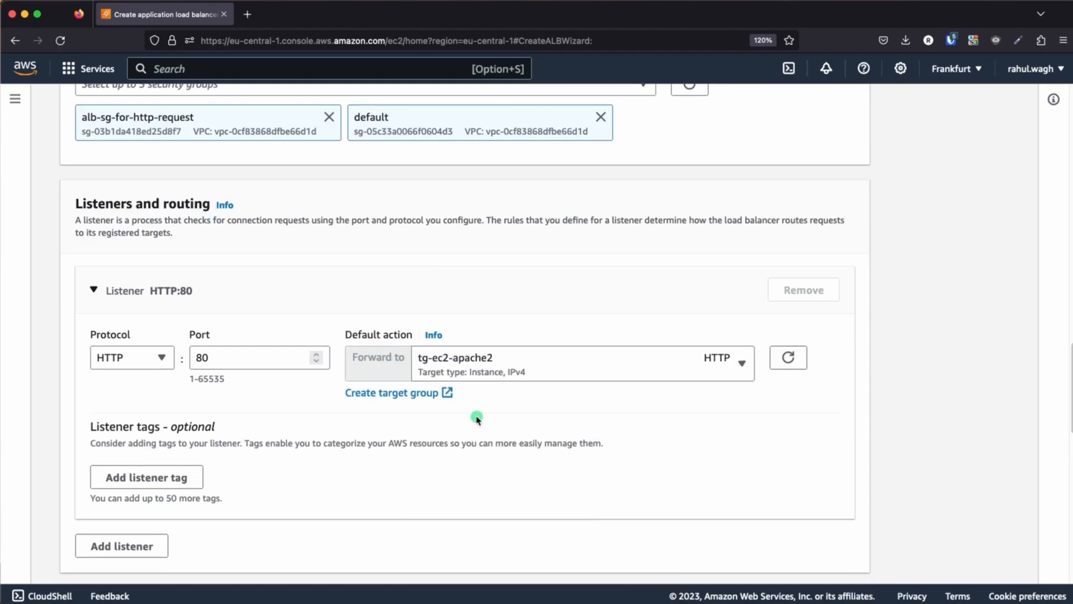
Review the load balancer's configuration summary and compare it with the architecture slide
scroll(476, 420, "down", 10)
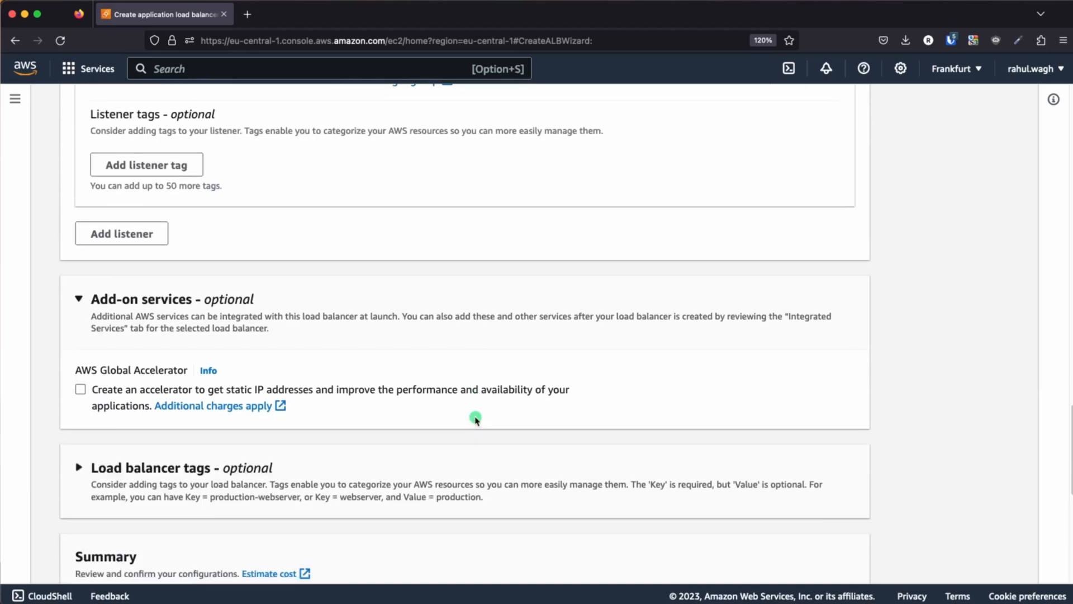
scroll(476, 420, "down", 5)
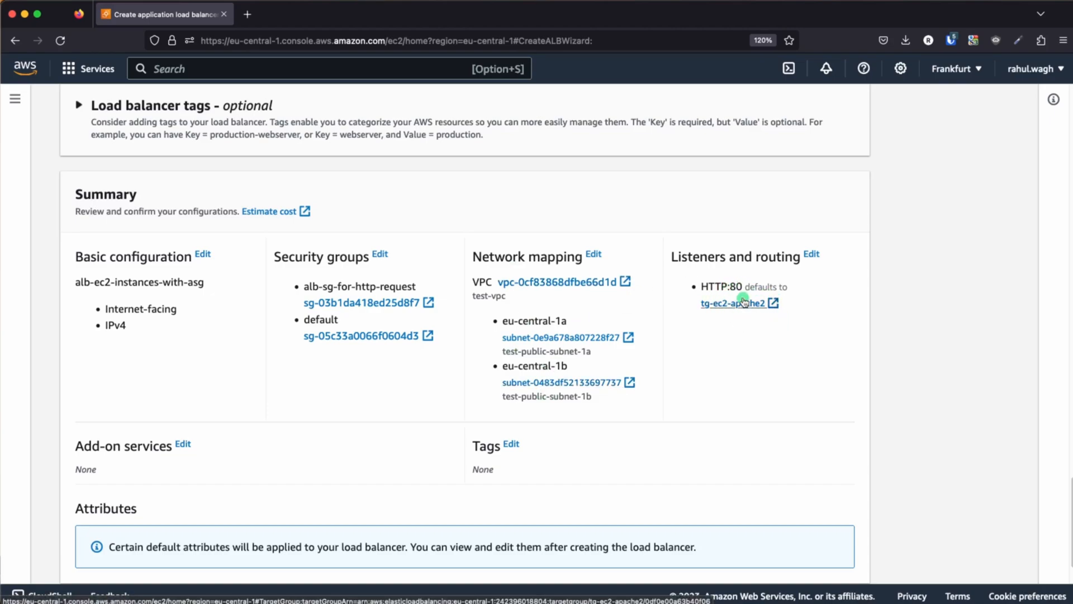
left_click(448, 422)
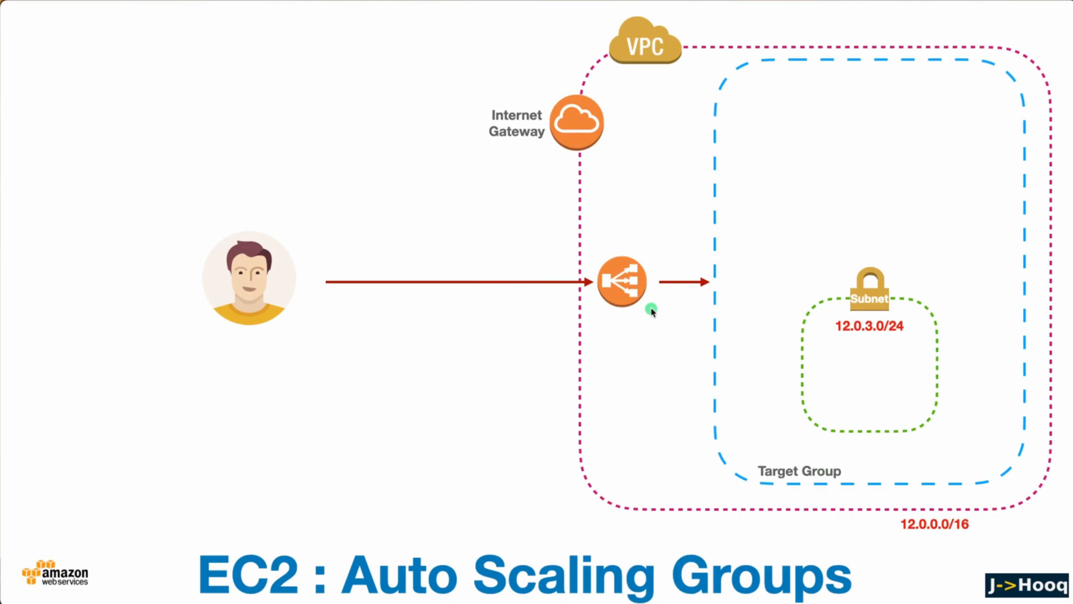
Return to the AWS console, create the alb-ec2-instances-with-asg load balancer and check its provisioning state in the load balancers list
key("super+Tab")
scroll(518, 407, "down", 3)
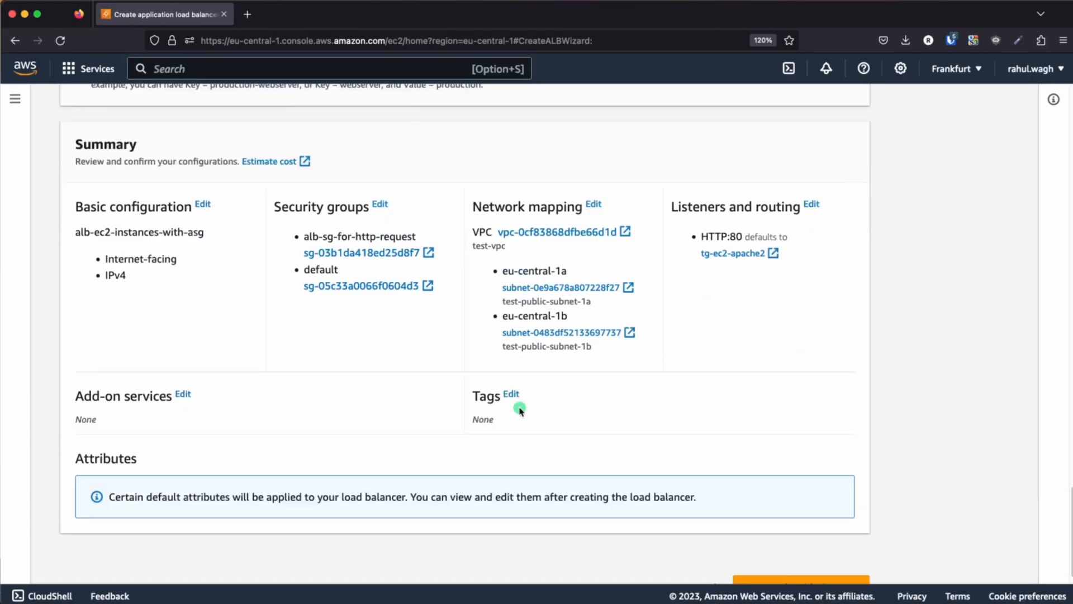
left_click(803, 559)
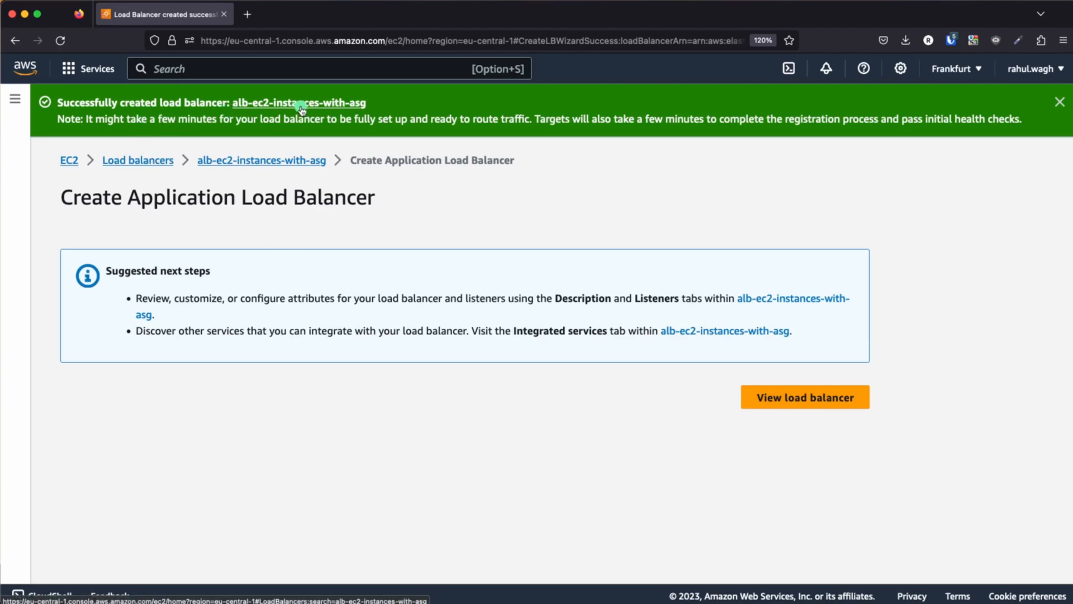
left_click(132, 160)
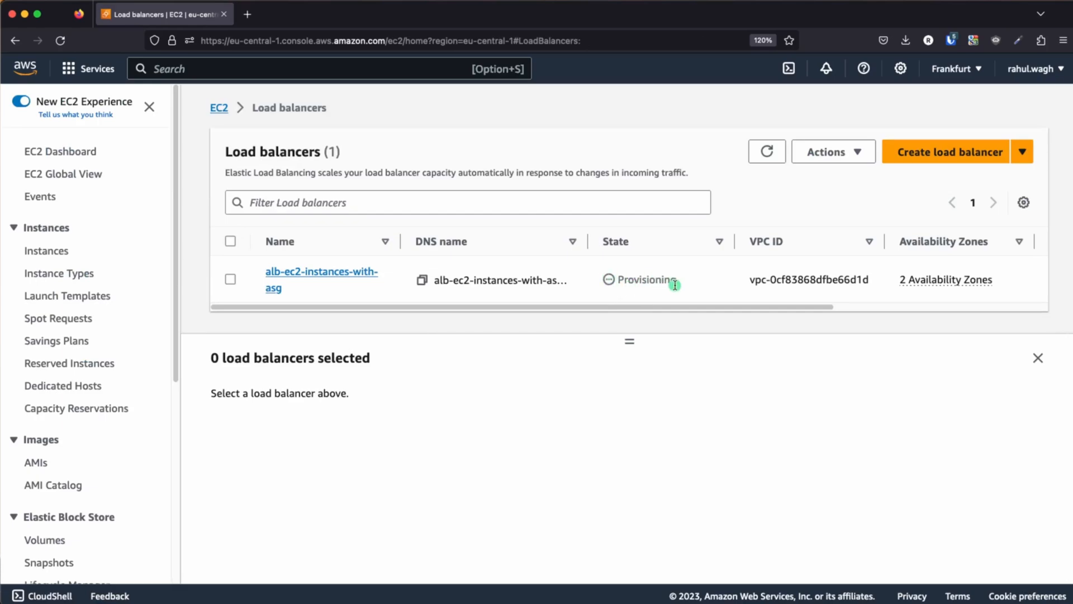
double_click(655, 280)
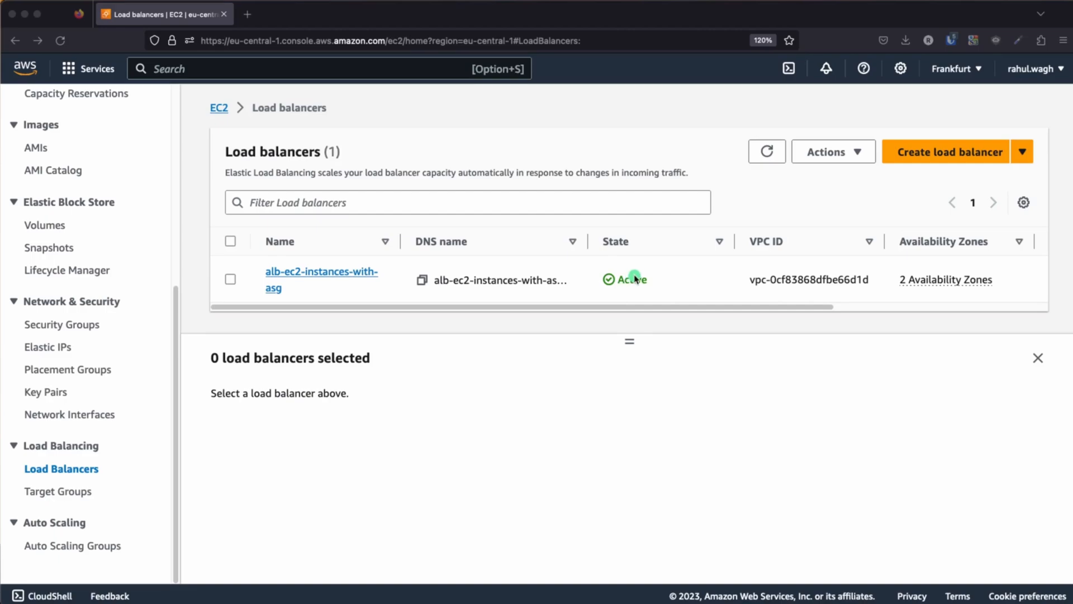
Switch to the architecture slide and reveal the AutoScaling Group inside the target group
key("super+Tab")
key("super+Tab")
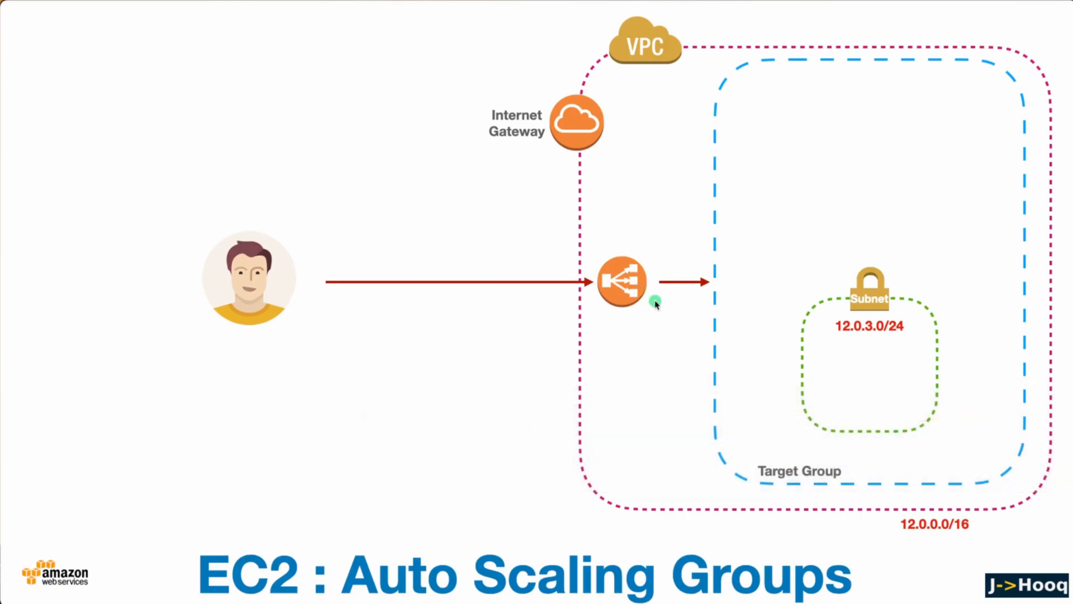
left_click(646, 359)
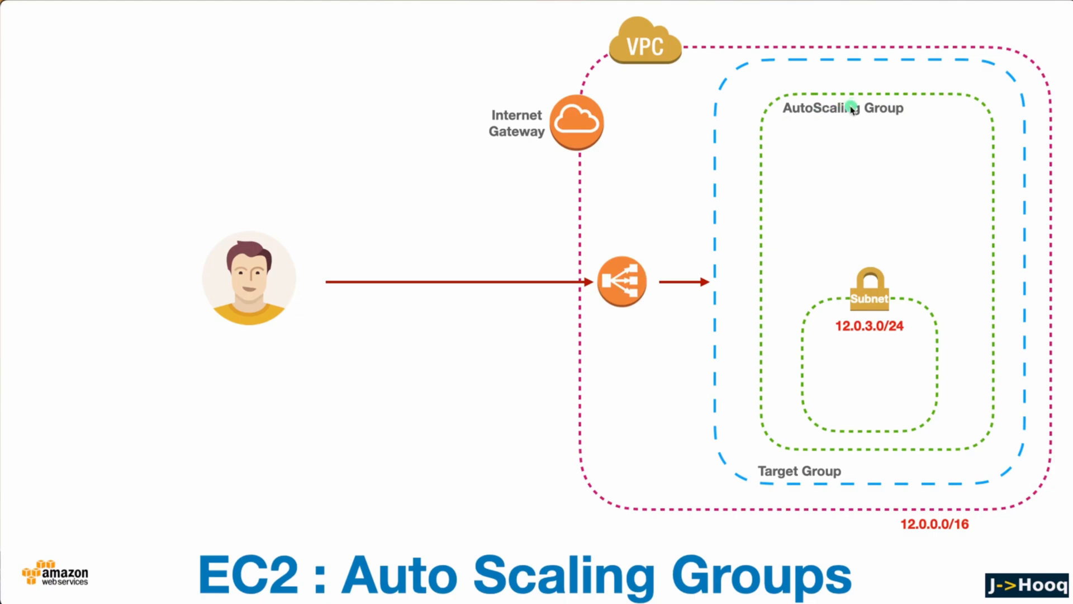
Return to the AWS console and start creating a new EC2 Auto Scaling group
key("super+Tab")
key("super+Tab")
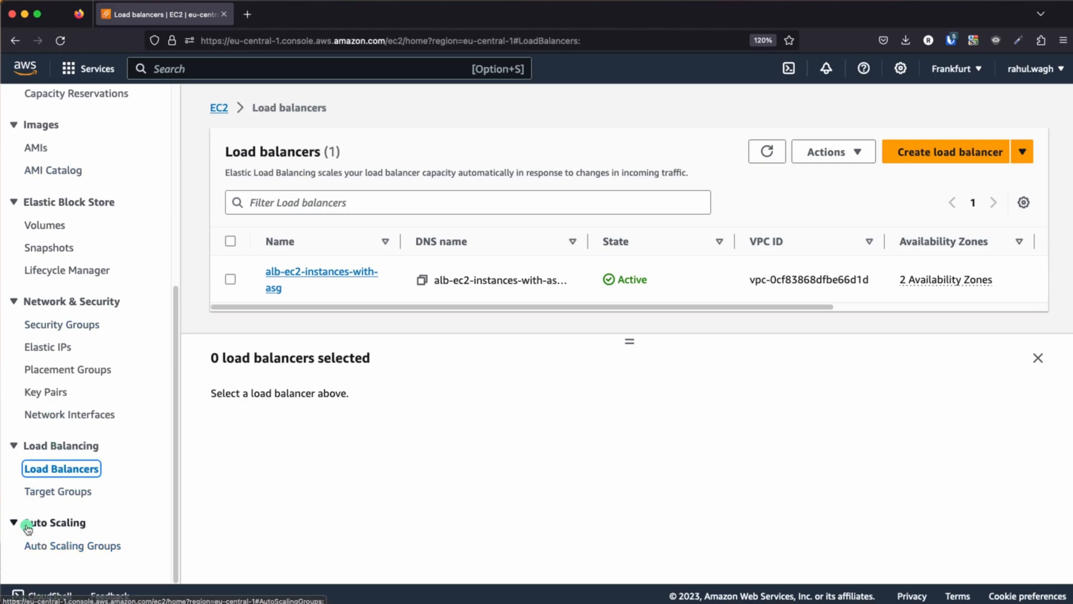
left_click(50, 546)
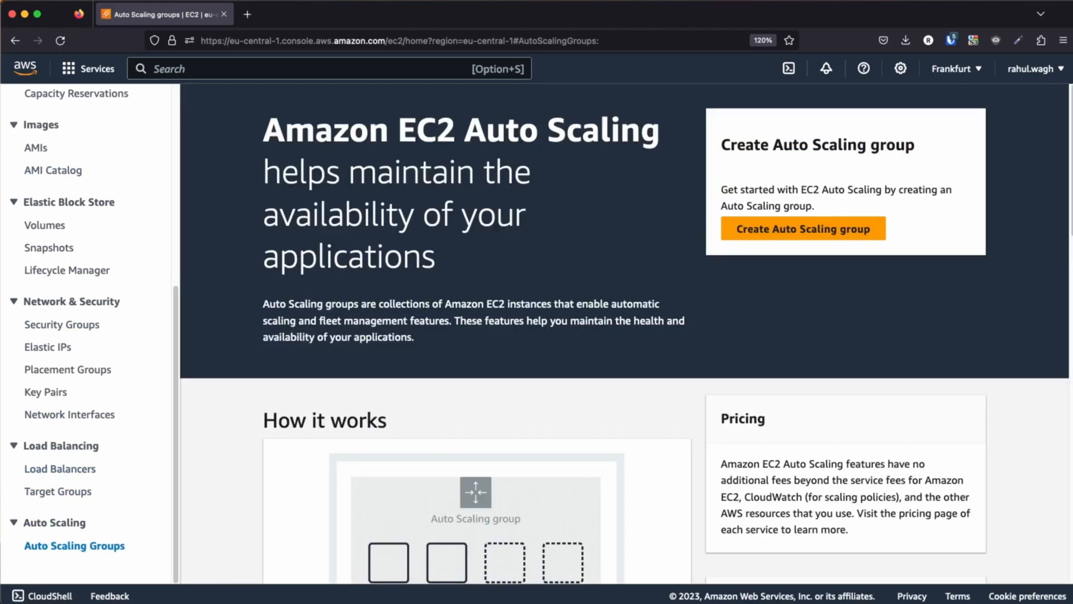
left_click(791, 229)
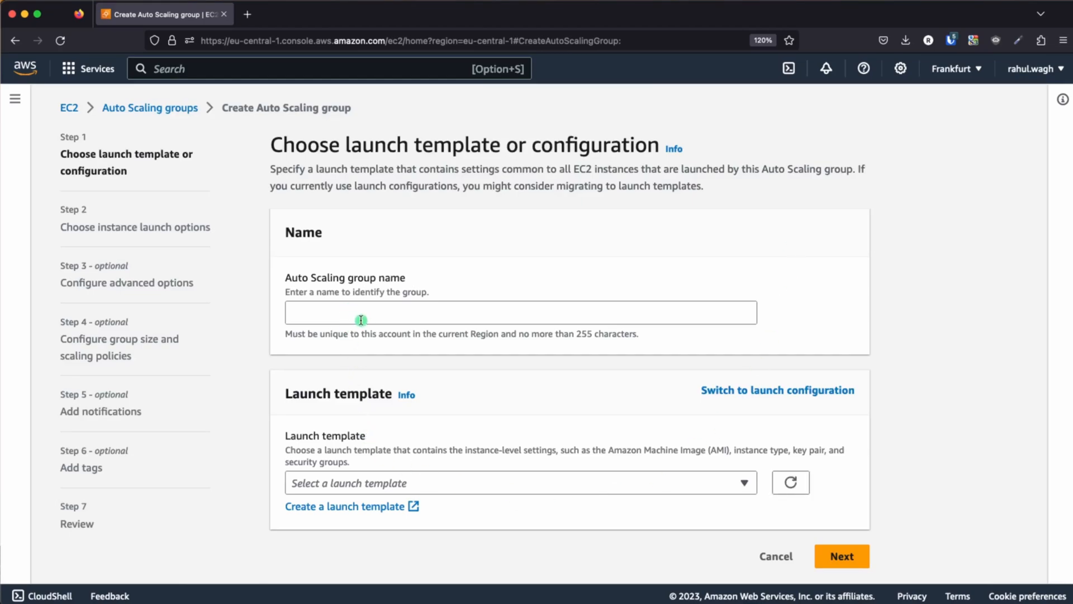
Switch to the architecture slide and reveal the launch template, group capacities and EC2 instances within the AutoScaling Group
key("super+Tab")
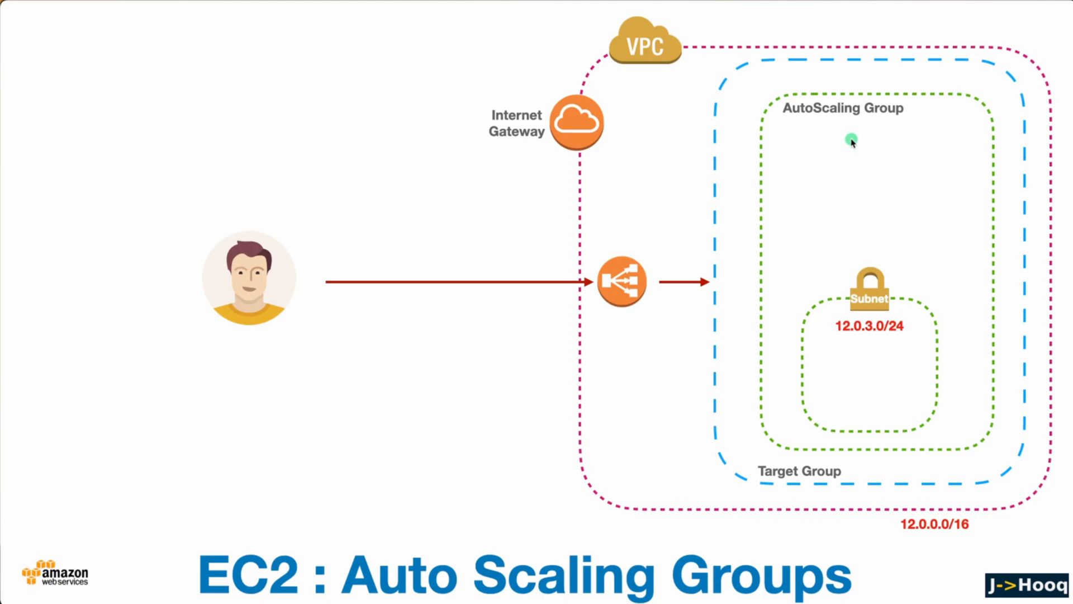
key("Right")
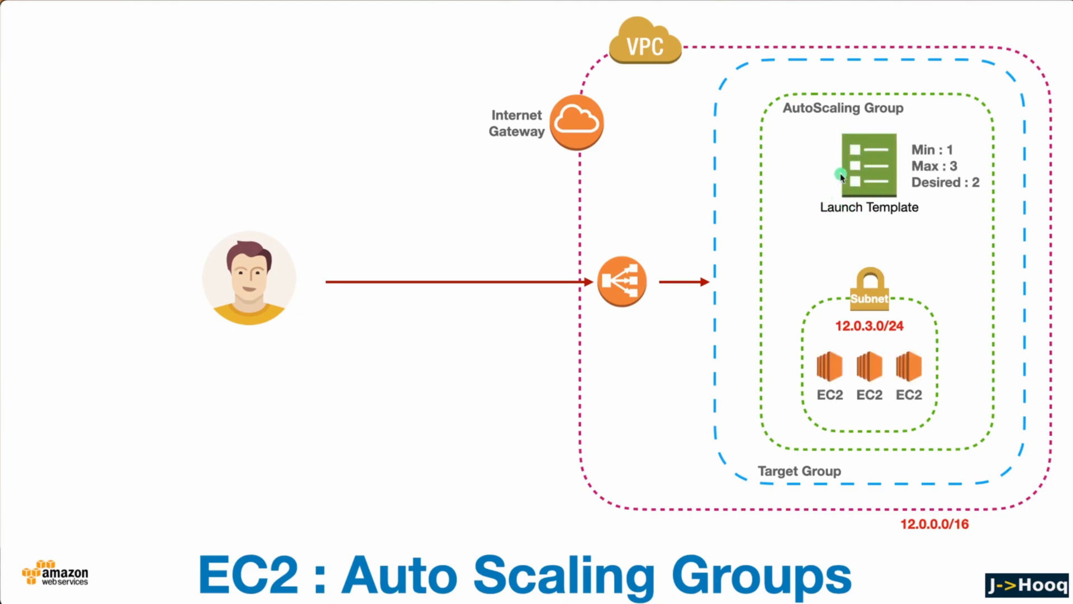
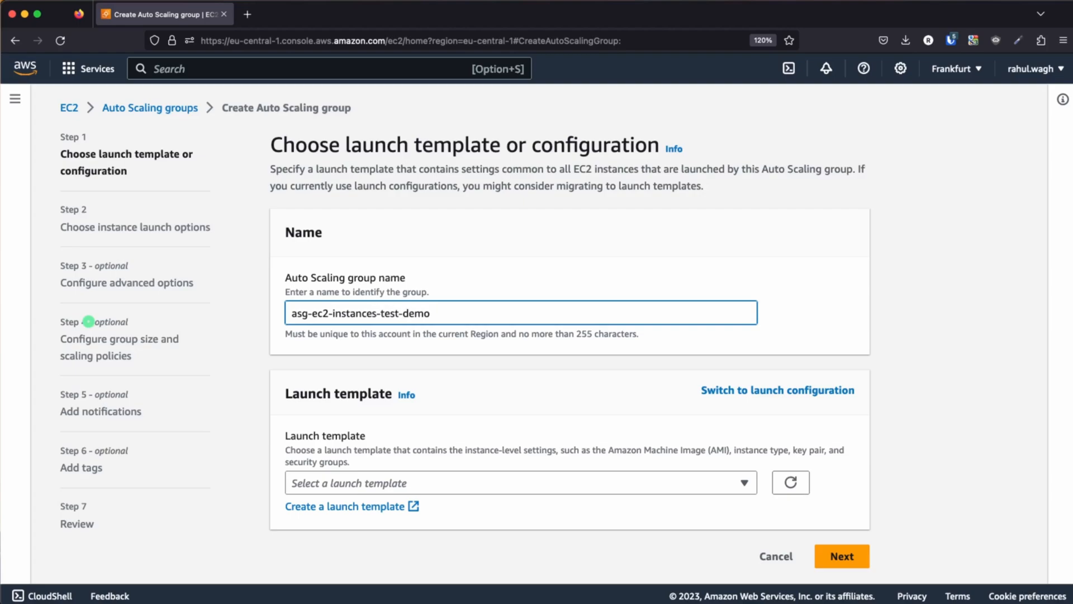
Start creating a new launch template for the asg-ec2-instances-test-demo Auto Scaling group and bring its creation form forward
left_click(412, 410)
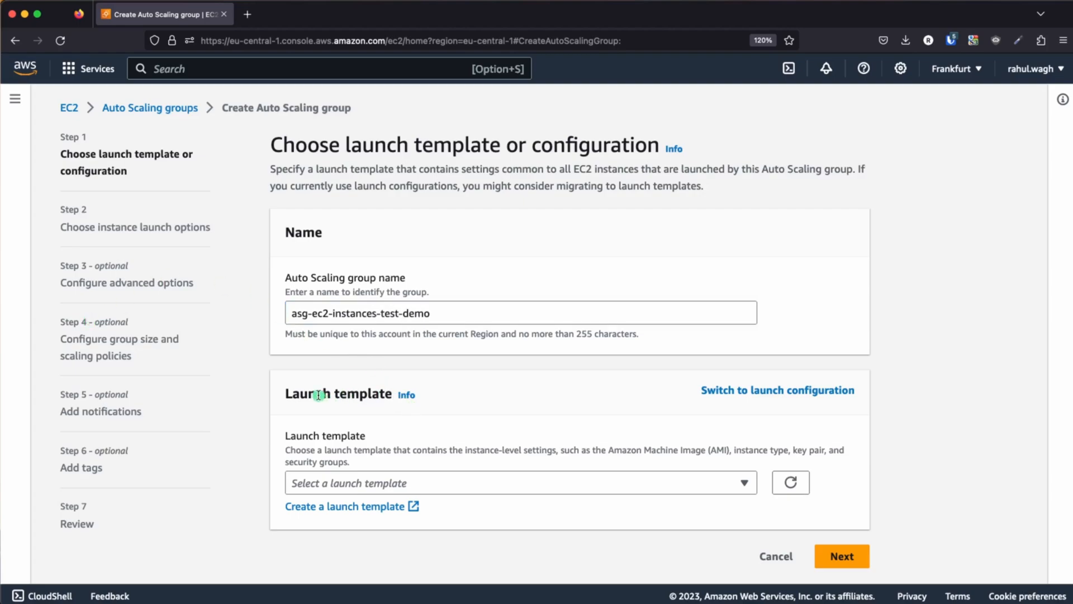
left_click(398, 483)
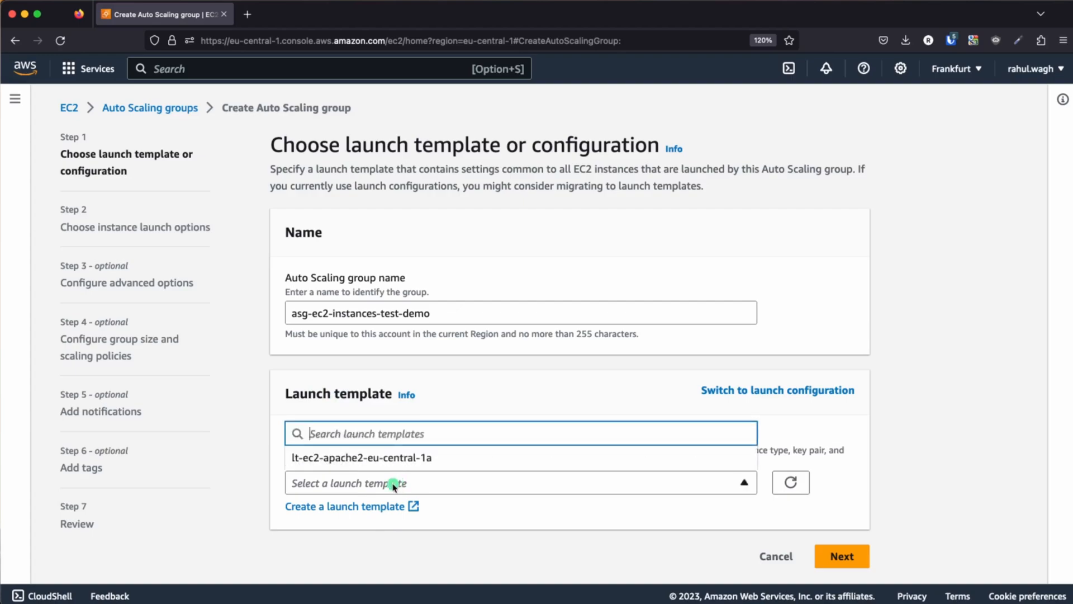
left_click(471, 517)
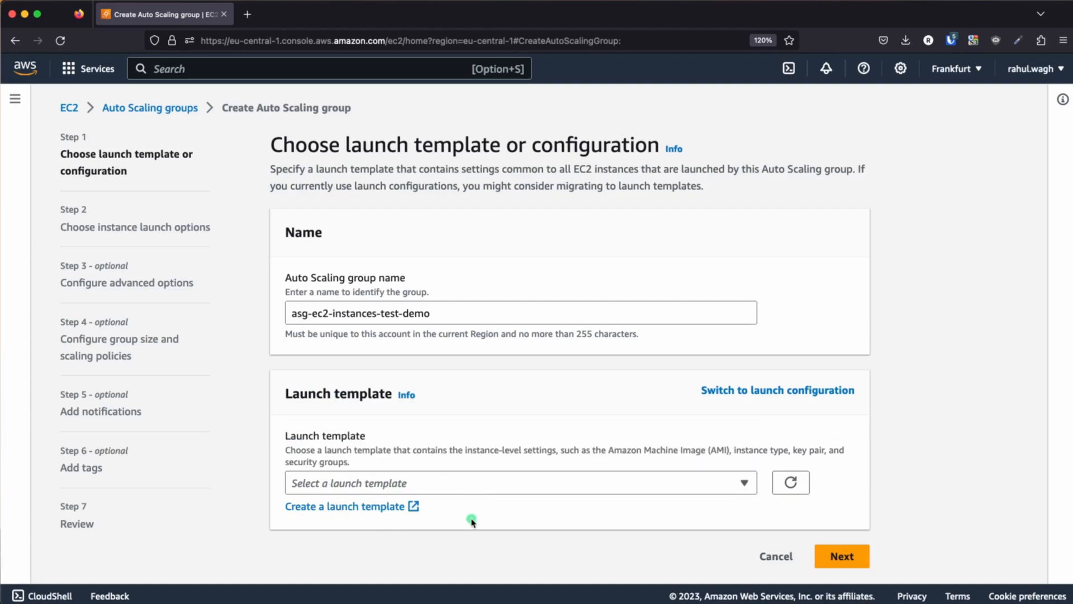
left_click(339, 506)
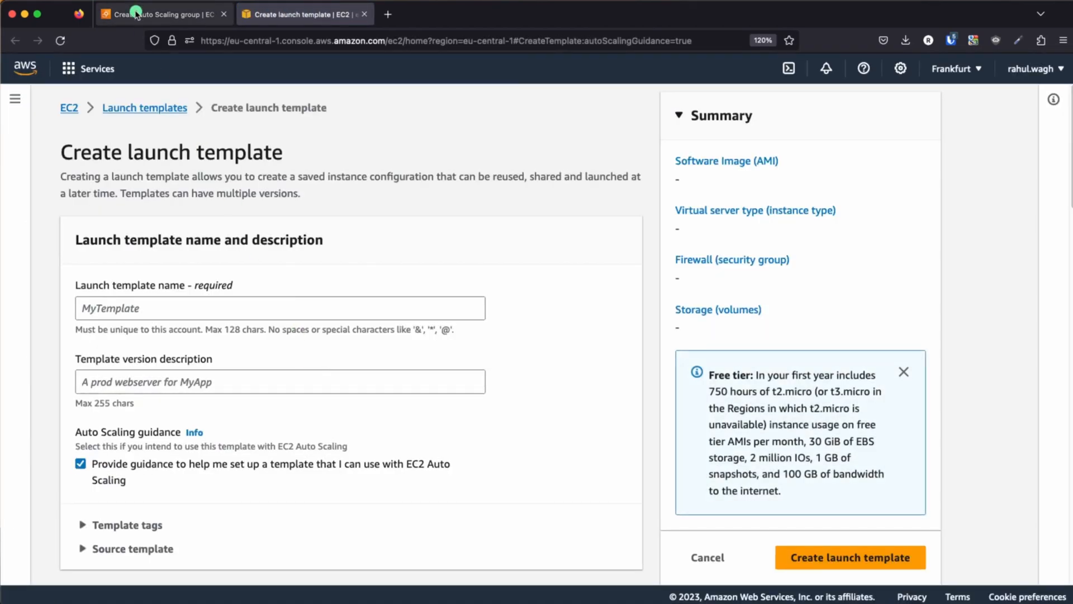
left_click(136, 12)
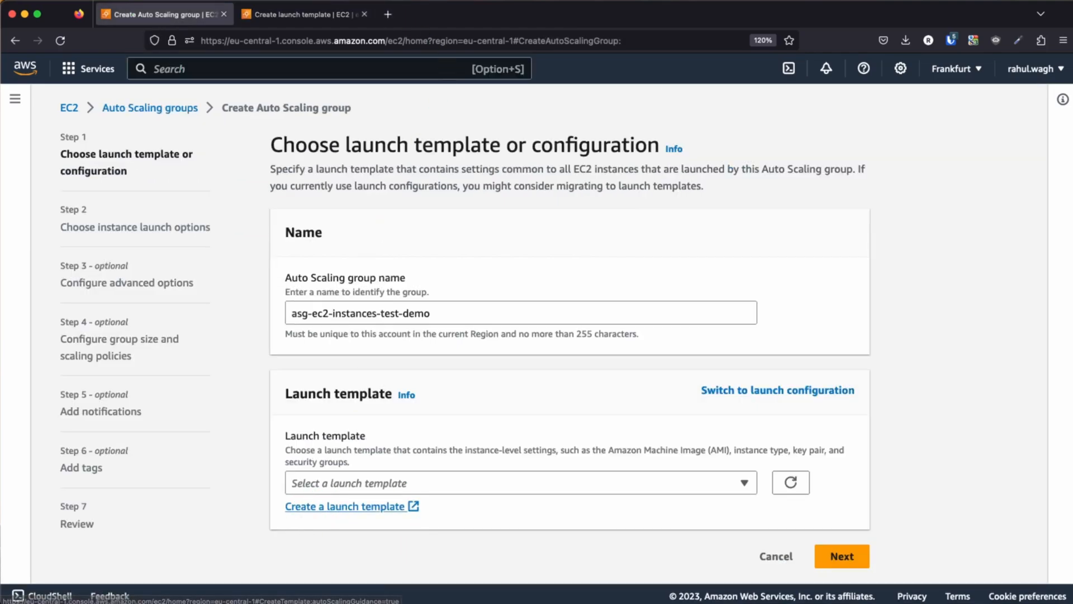
left_click(304, 14)
Name the launch template lt-ec2-instances-apache2
scroll(340, 369, "down", 2)
scroll(340, 369, "down", 1)
left_click(136, 229)
type("lt-ec2-instances-apache2")
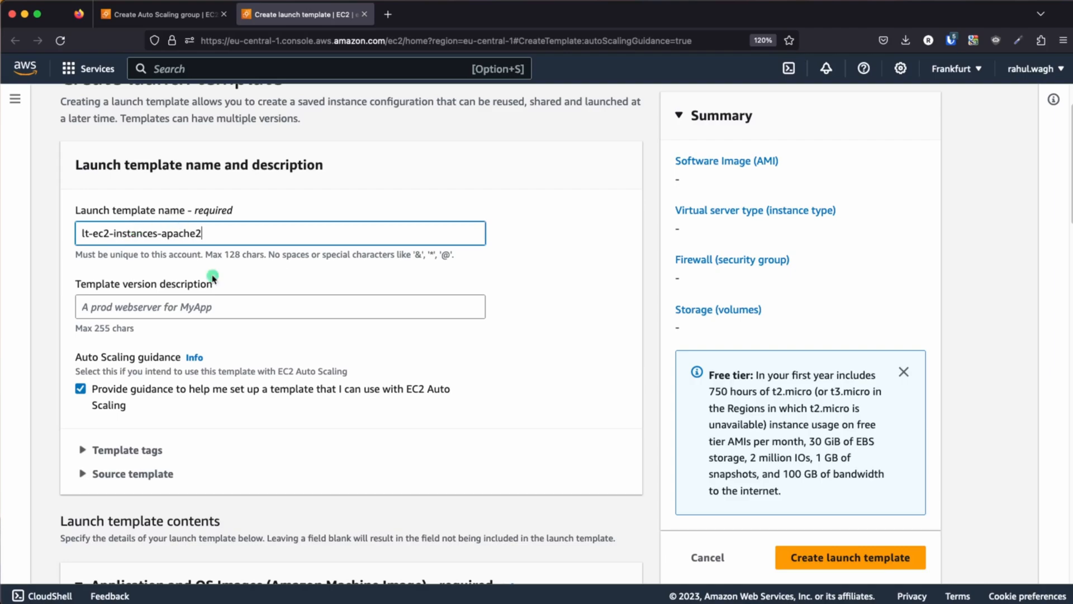
Browse the quickstart AMIs and choose Ubuntu Server 22.04 LTS (HVM), SSD Volume Type, 64-bit (x86), for the launch template
scroll(307, 343, "down", 3)
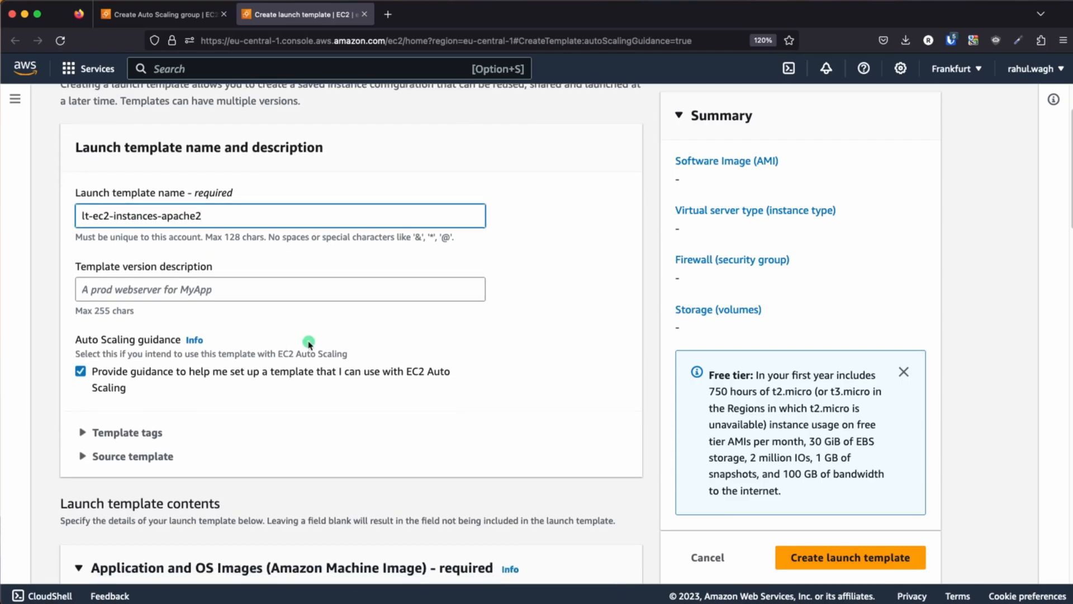
scroll(214, 340, "down", 1)
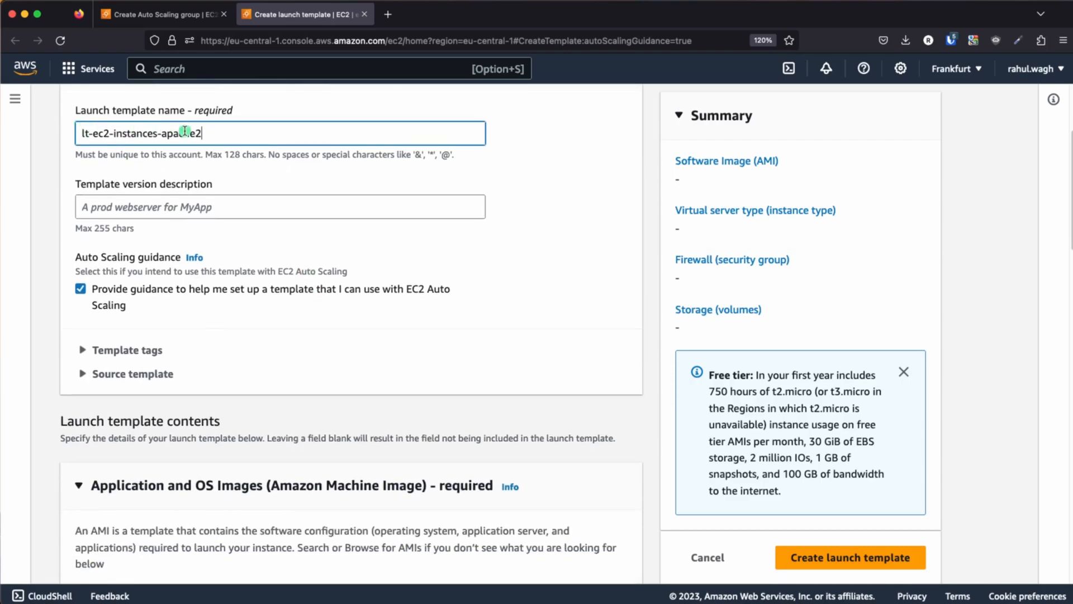
scroll(245, 294, "down", 12)
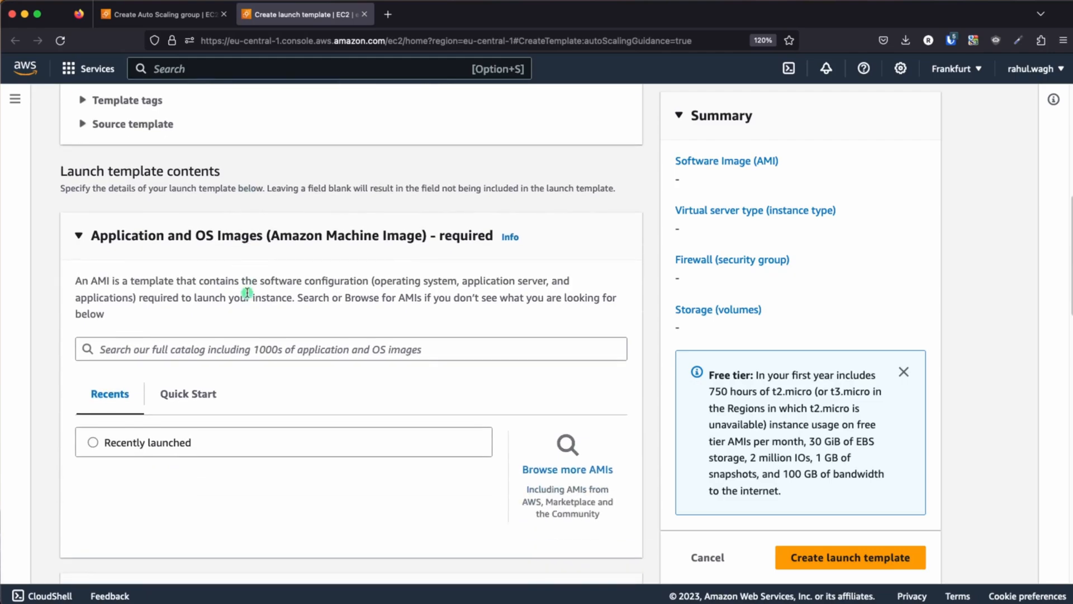
left_click(580, 332)
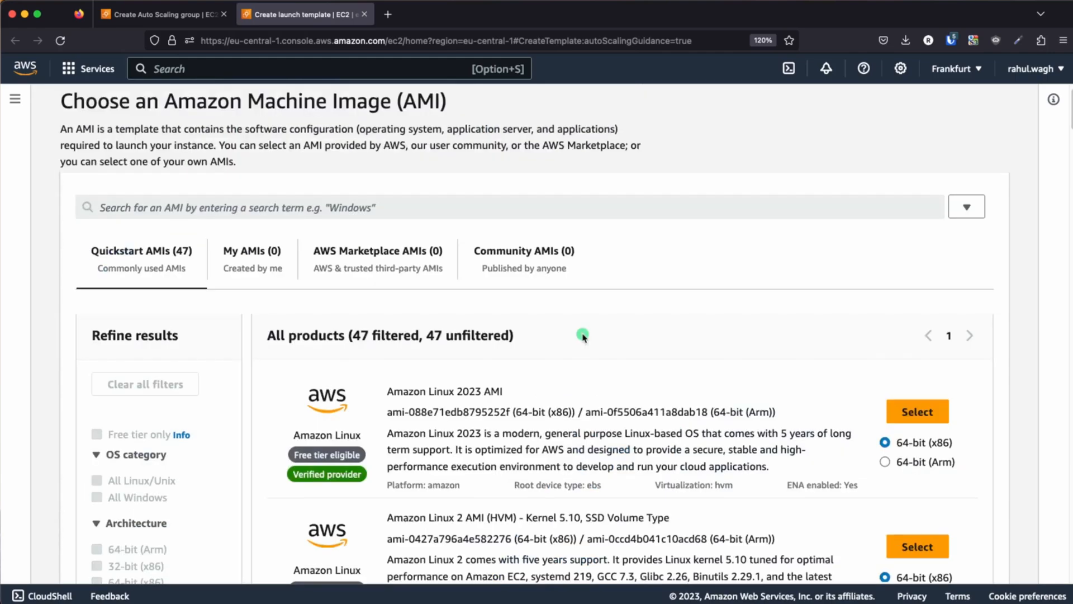
scroll(474, 406, "down", 15)
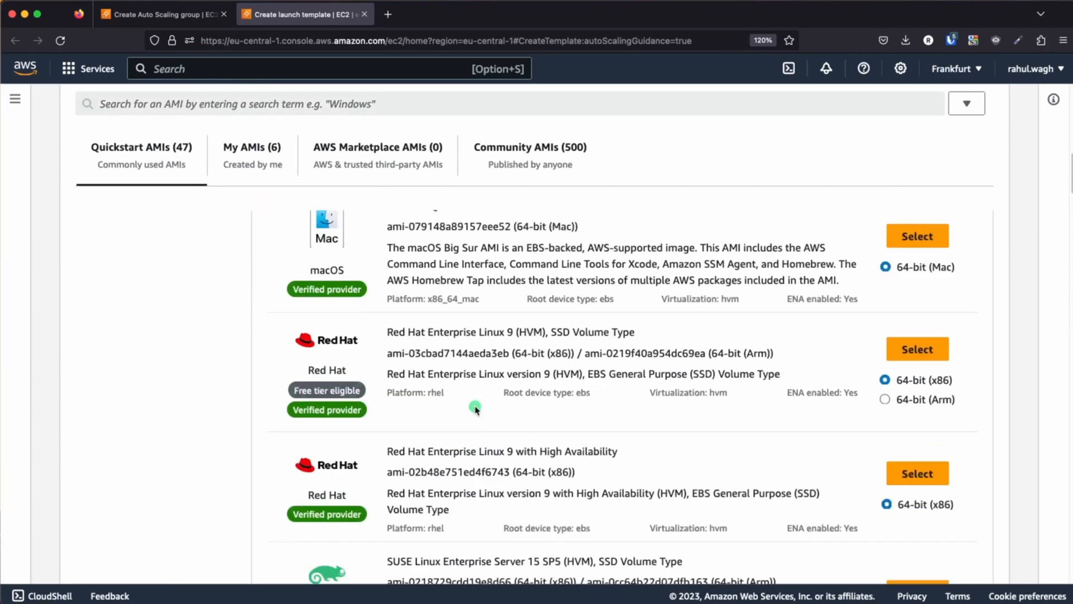
scroll(475, 406, "down", 5)
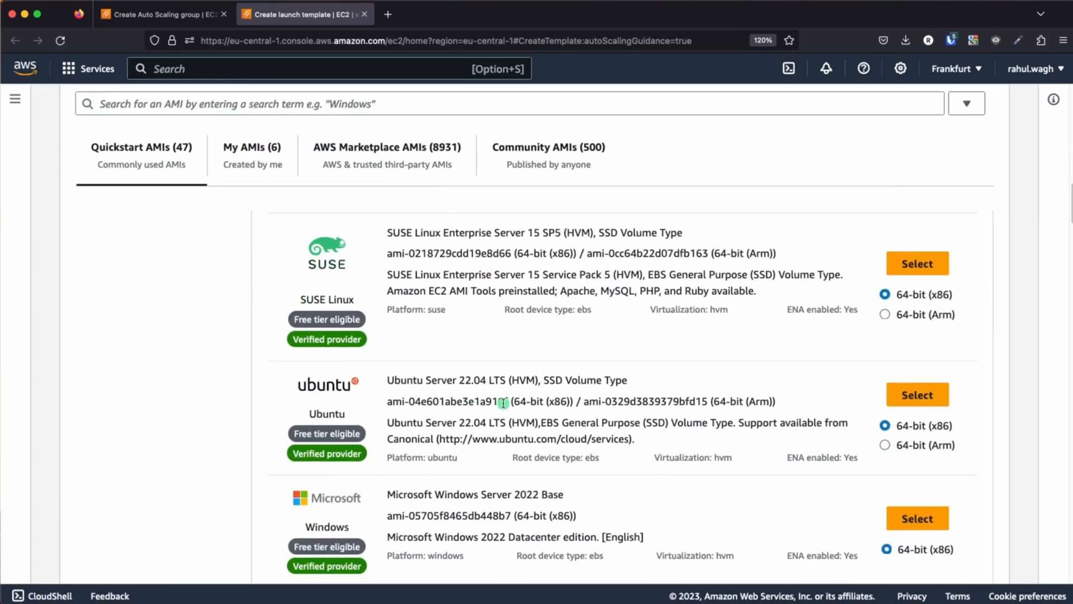
left_click(928, 398)
Set the launch template's instance type to t2.micro
scroll(437, 394, "down", 10)
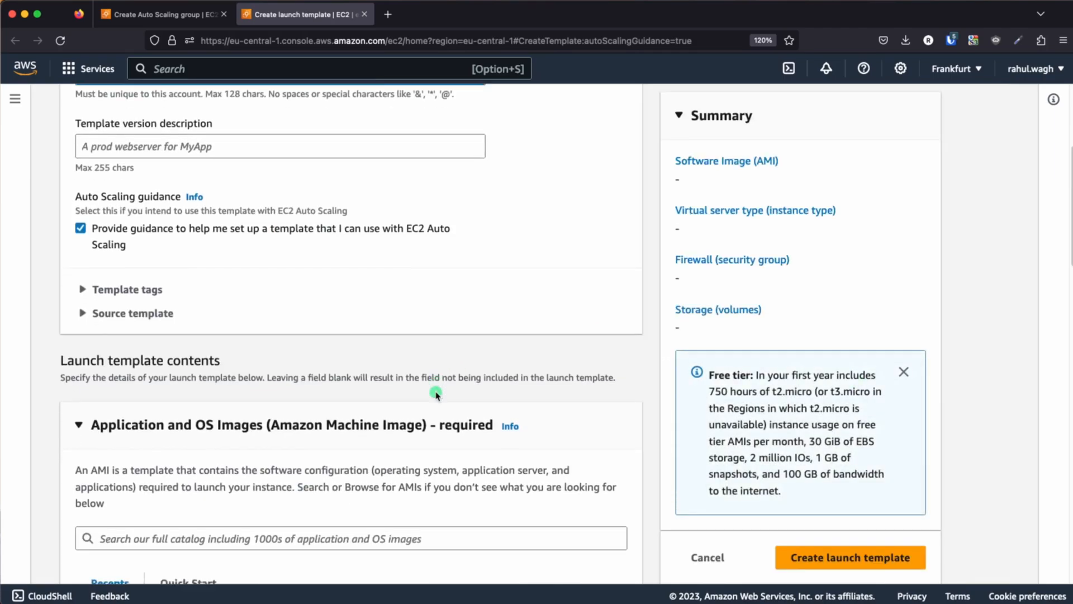
scroll(437, 394, "down", 4)
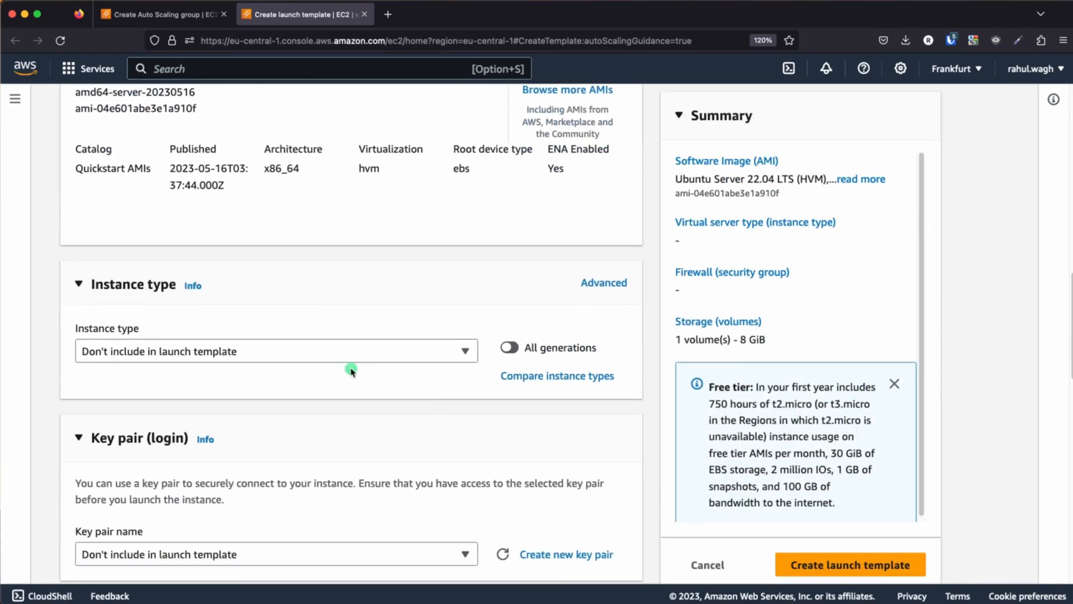
left_click(293, 351)
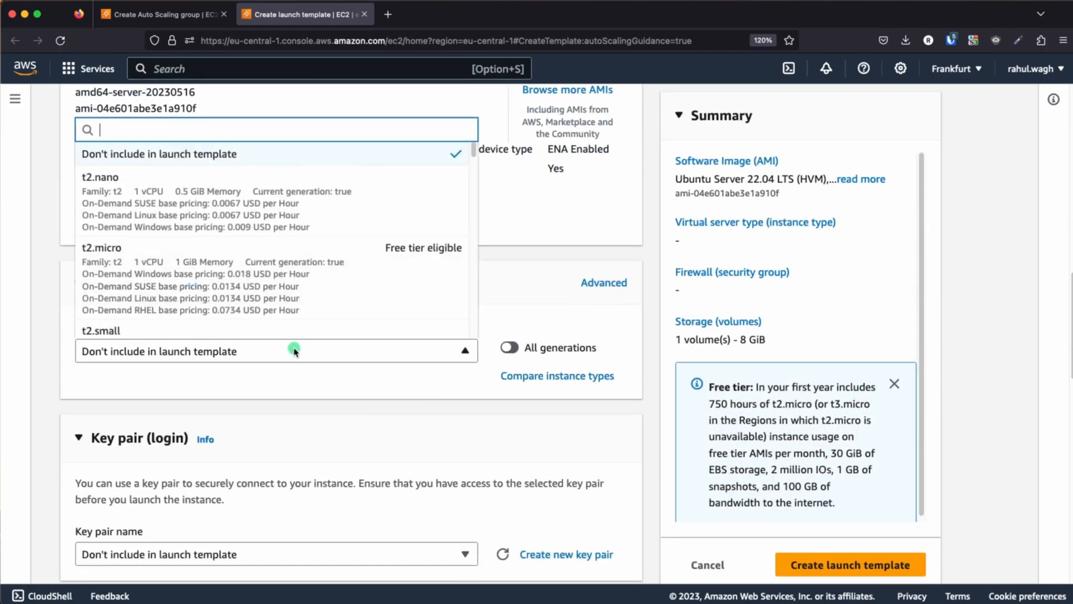
left_click(157, 273)
Assign the existing aws_ec2_terraform.pub key pair to the launch template
scroll(517, 252, "down", 5)
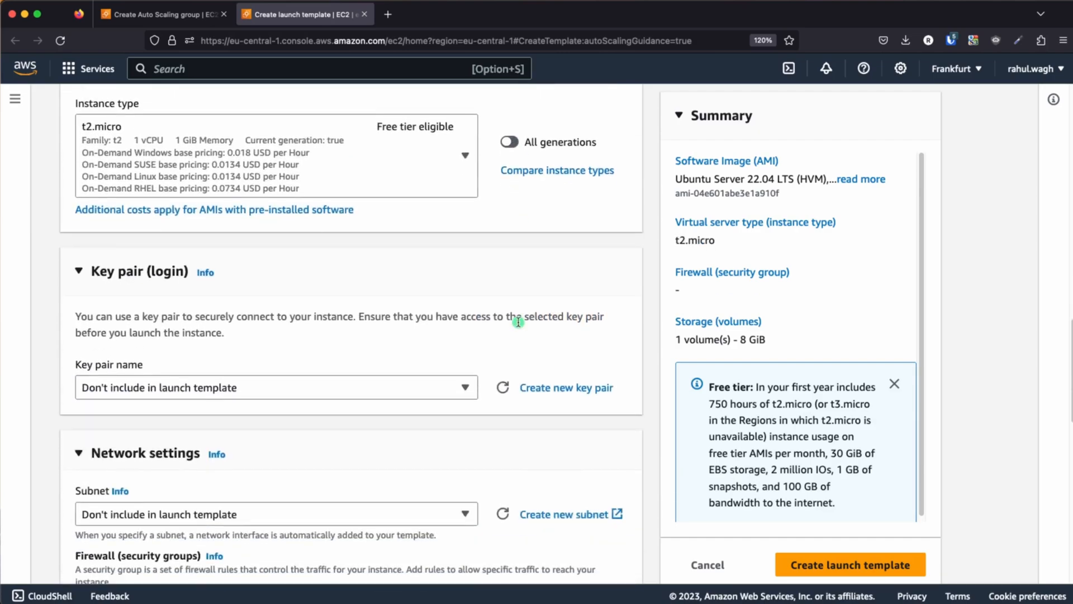
left_click(394, 313)
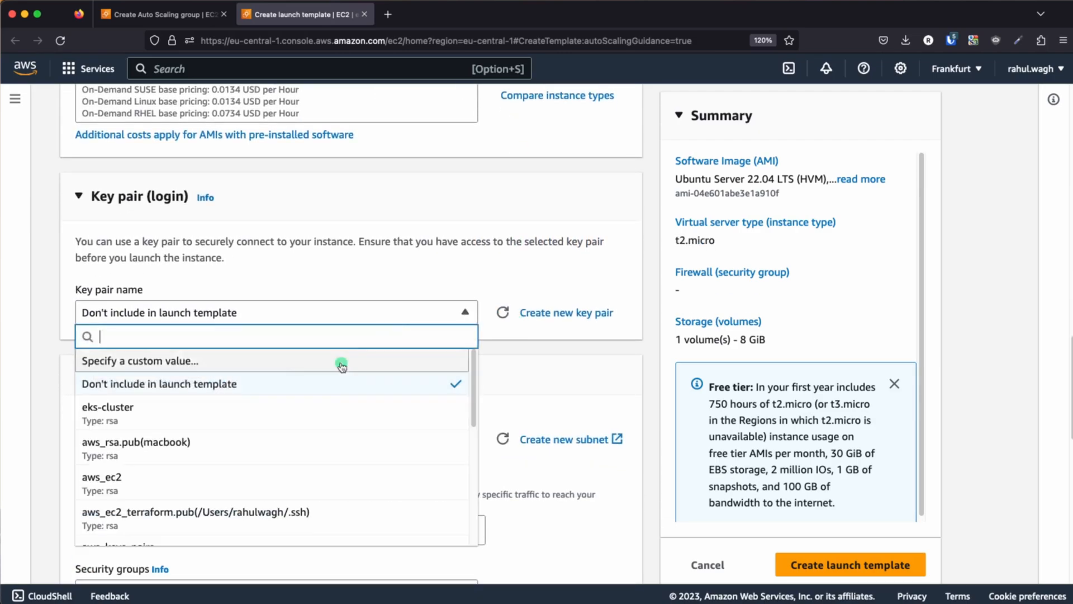
scroll(235, 483, "down", 1)
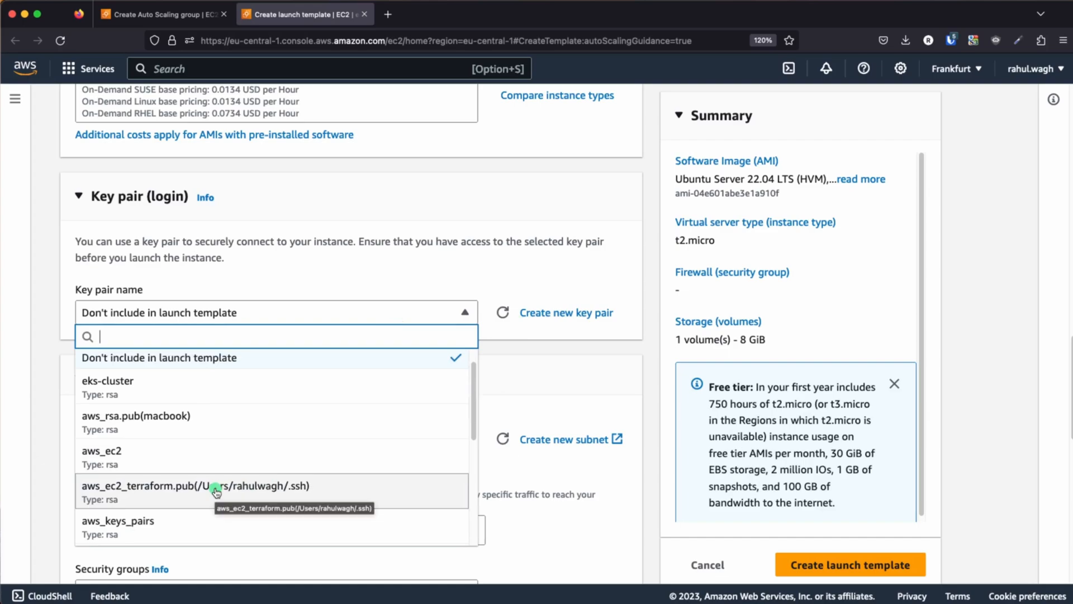
left_click(215, 492)
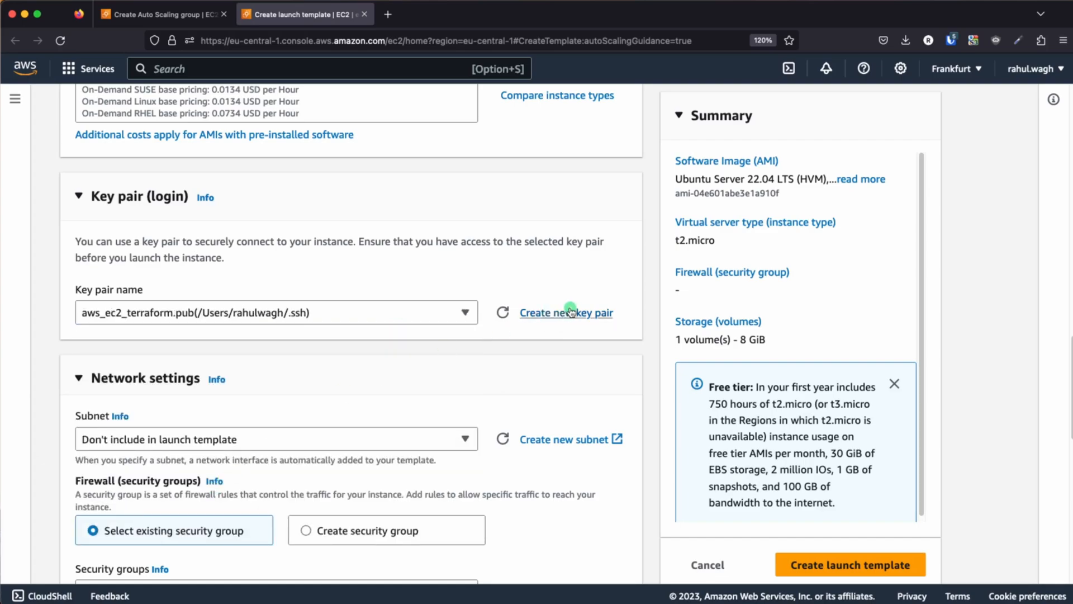
Set the launch template's subnet to test-public-subnet-1b and review the network interface settings
scroll(380, 342, "down", 3)
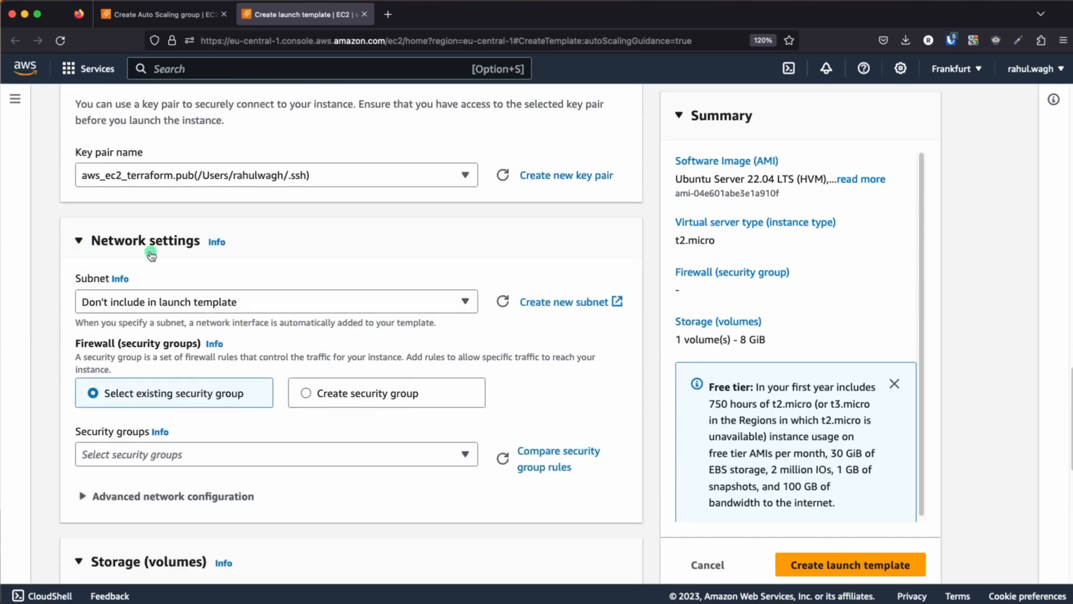
left_click(441, 301)
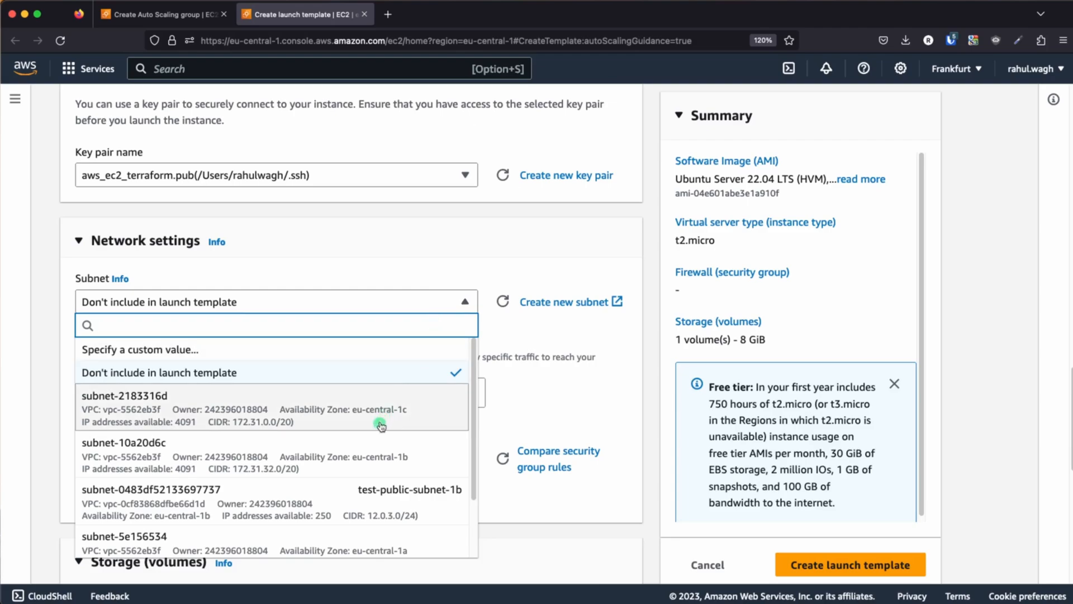
left_click(352, 493)
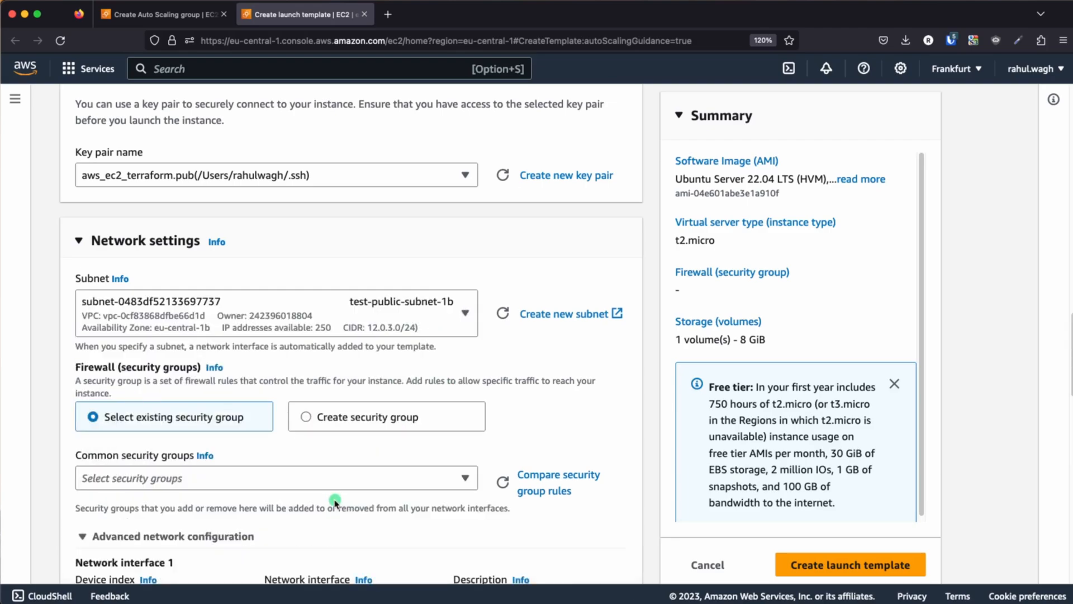
scroll(551, 263, "down", 5)
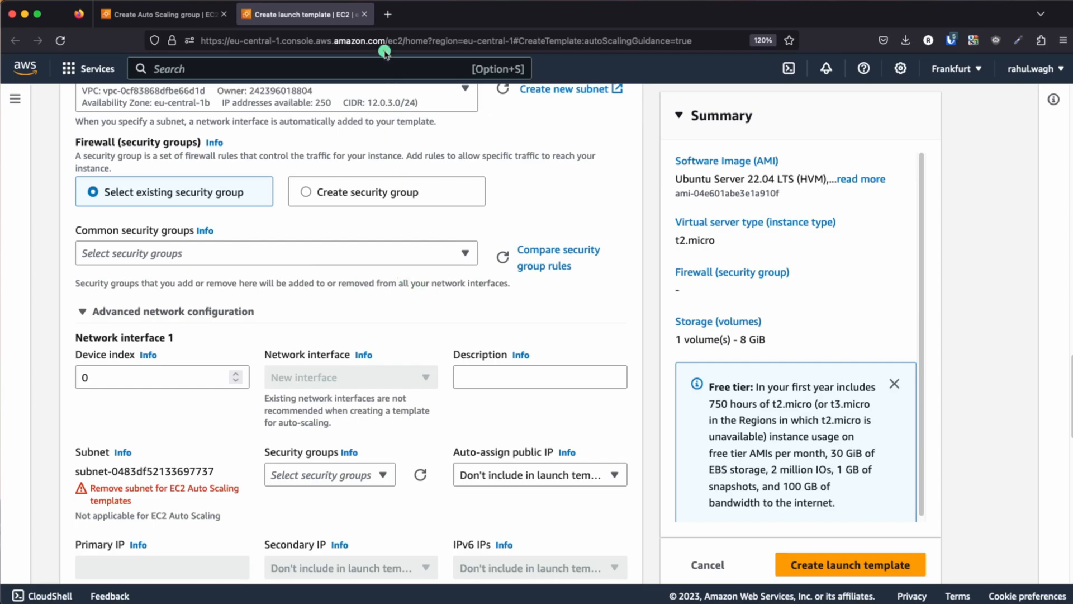
Open the VPC console in a separate browser tab and start creating a new security group
left_click(32, 70)
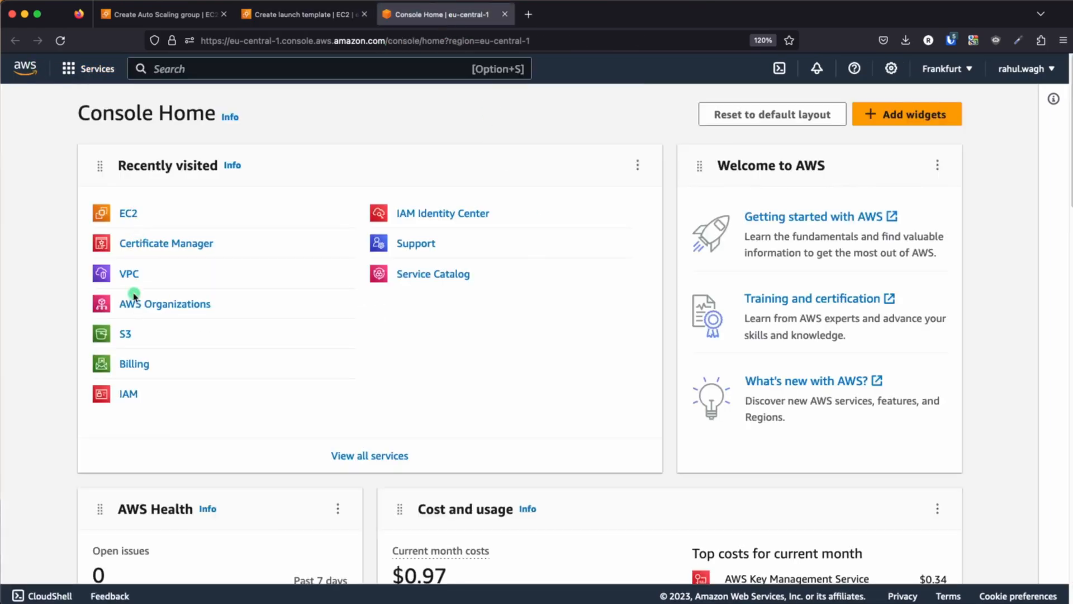
left_click(129, 273)
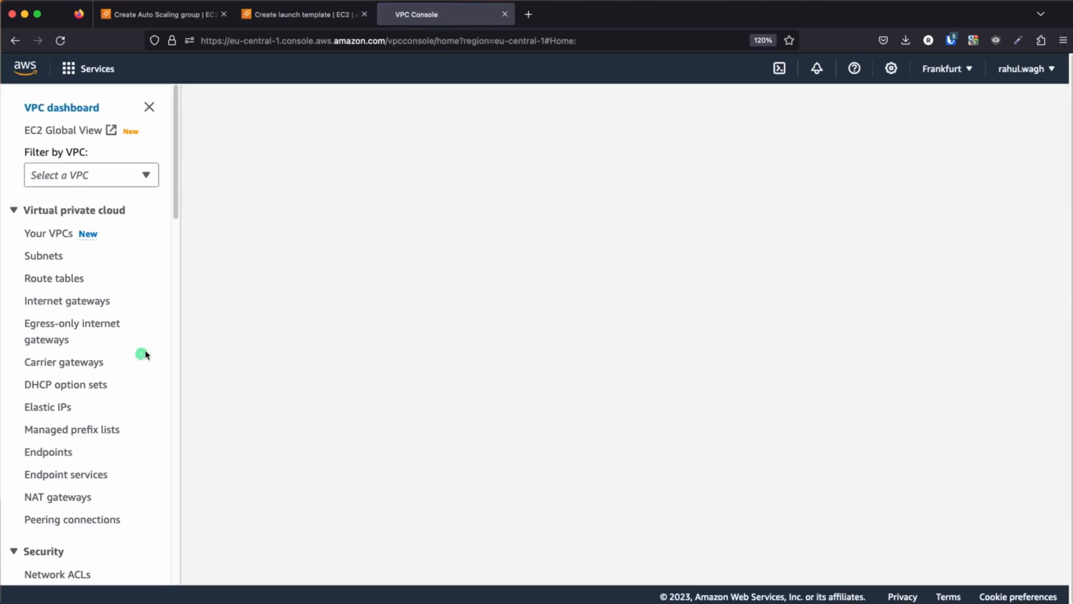
scroll(79, 385, "down", 10)
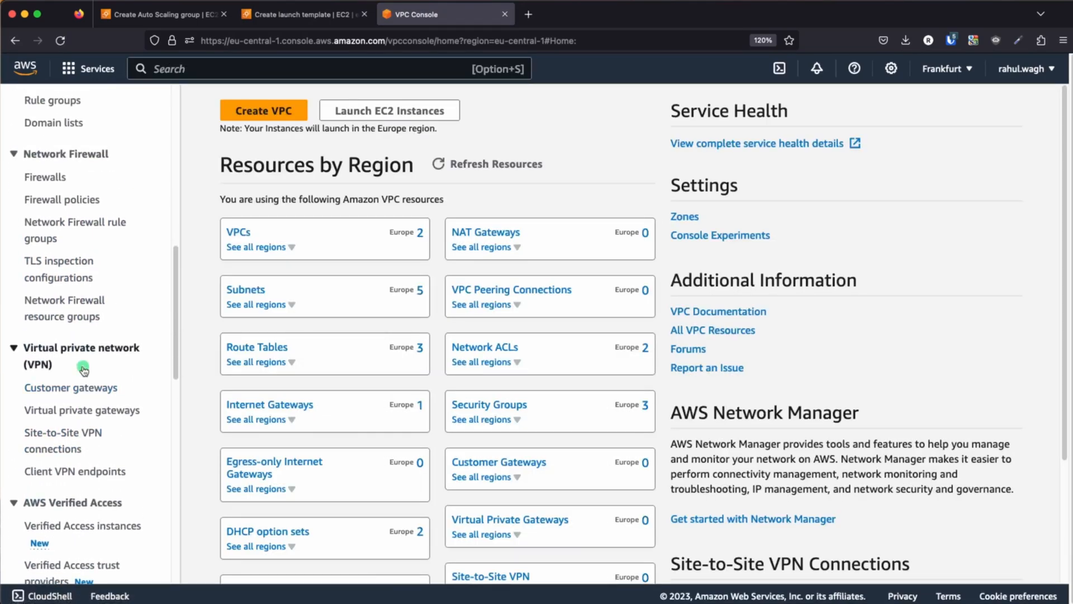
scroll(78, 335, "up", 5)
left_click(72, 282)
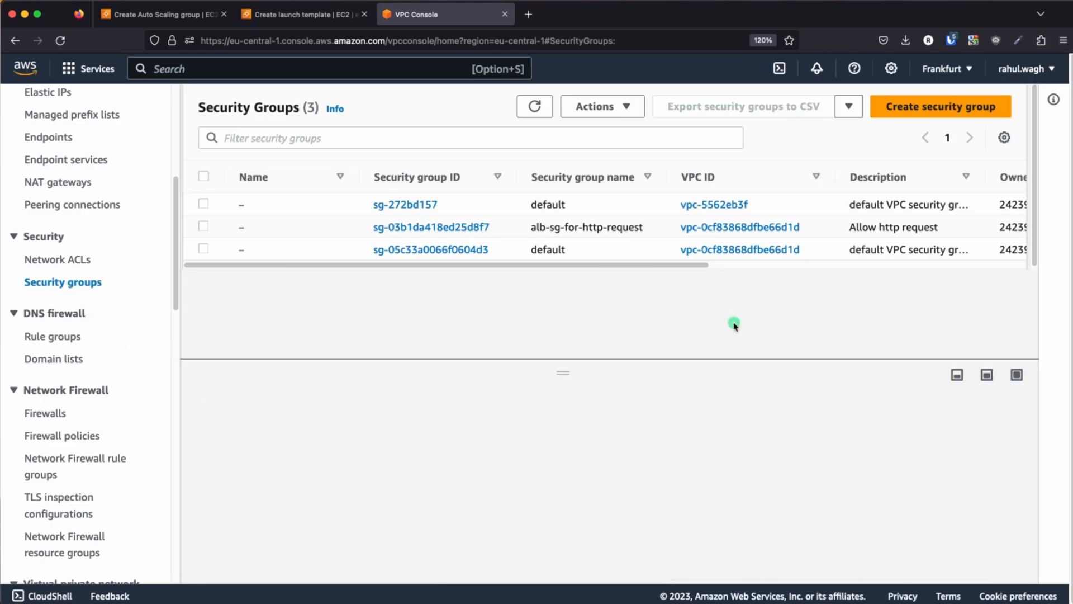
left_click(977, 109)
Name the security group lt-sg-ec2-instances-apache2 and enter the description "Allow ssh and http requeuts"
left_click(172, 284)
type("s")
key("BackSpace")
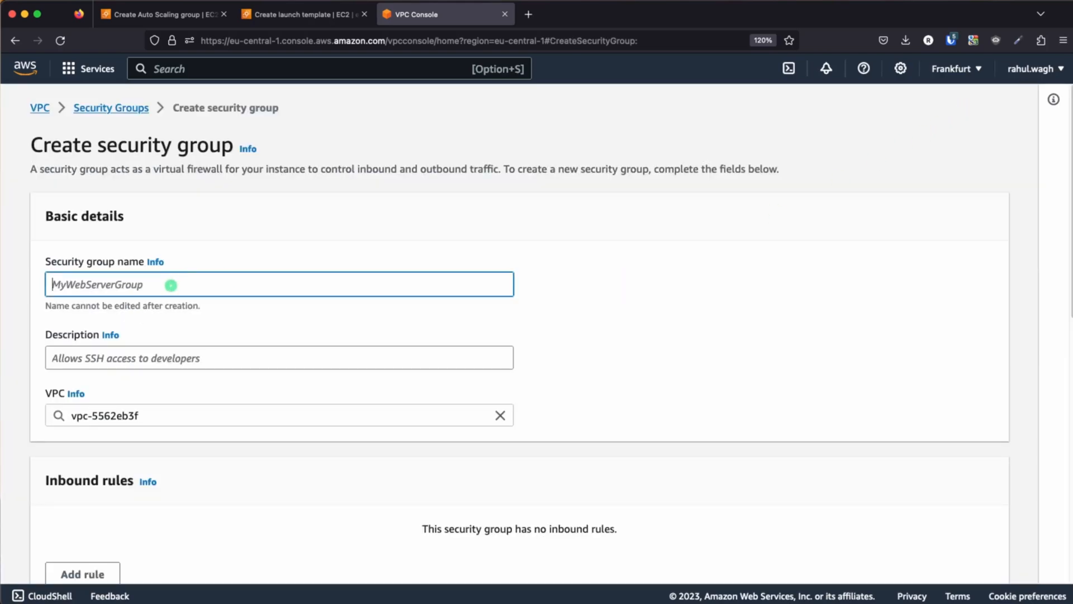
type("lt-sg-ec2-instances-apache2")
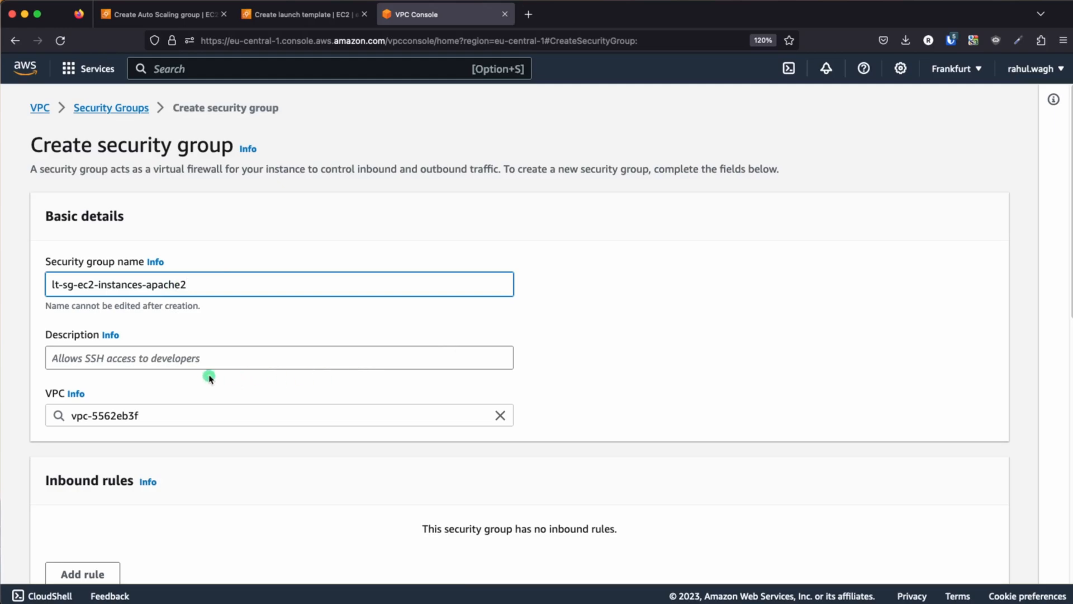
left_click(183, 360)
type("Allow ssh and http requeuts")
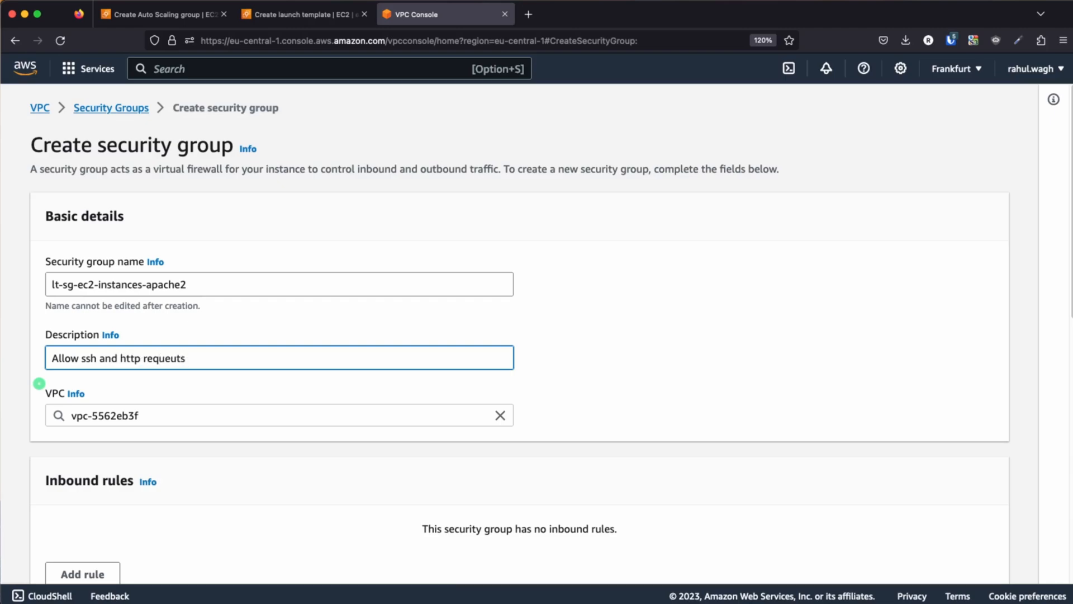
Replace the security group's default VPC with test-vpc
left_click(296, 415)
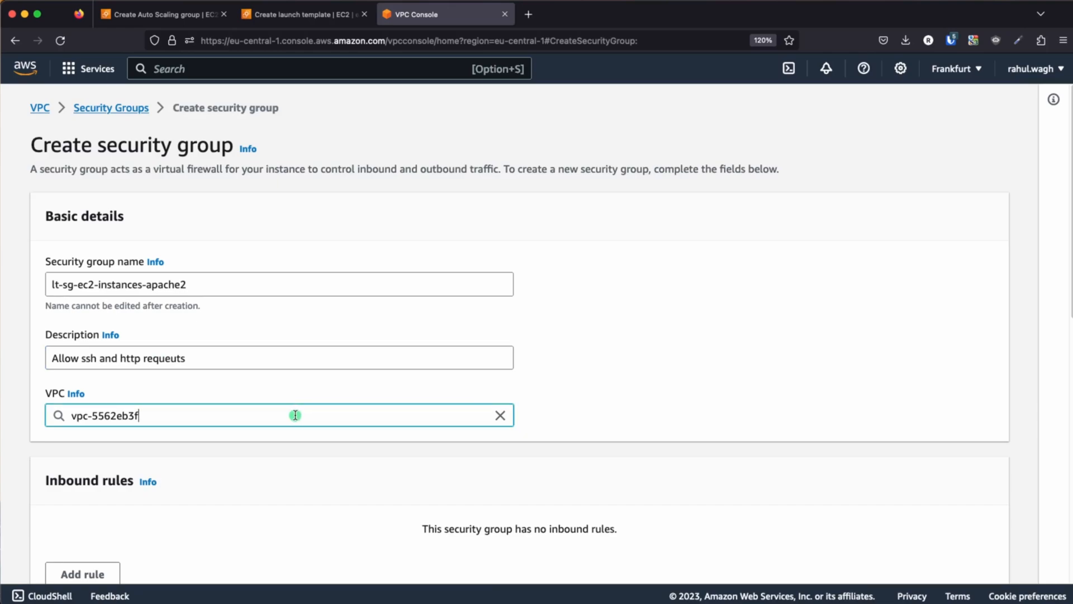
key("BackSpace")
key("BackSpace")
key("BackSpace")
key("BackSpace")
key("BackSpace")
key("BackSpace")
key("BackSpace")
key("BackSpace")
key("BackSpace")
key("BackSpace")
key("BackSpace")
key("BackSpace")
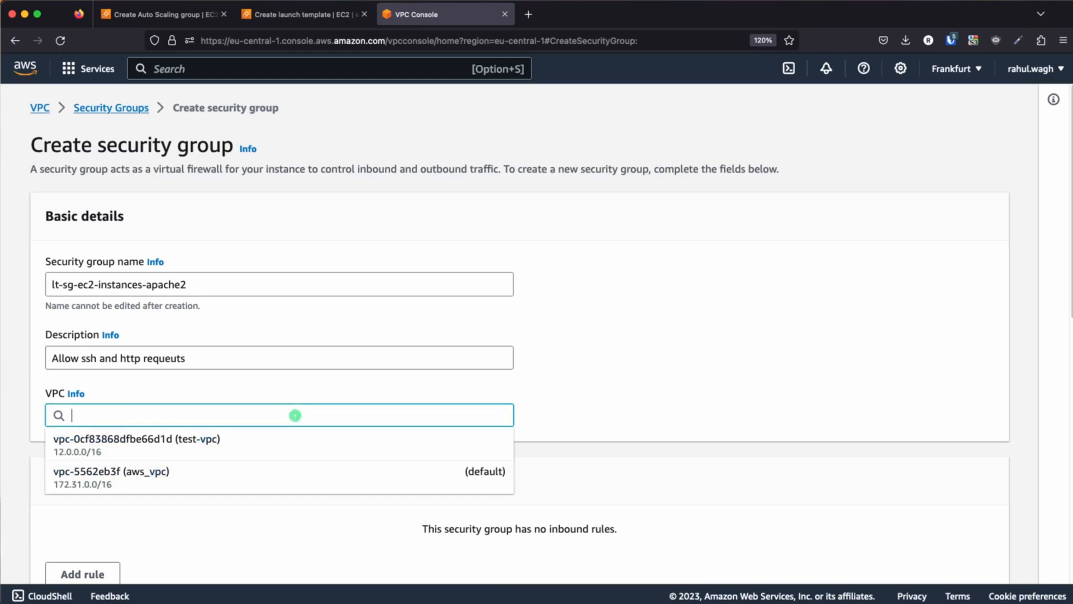
left_click(204, 447)
Add an inbound HTTP rule on port 80 that allows traffic from anywhere (0.0.0.0/0)
scroll(693, 374, "down", 4)
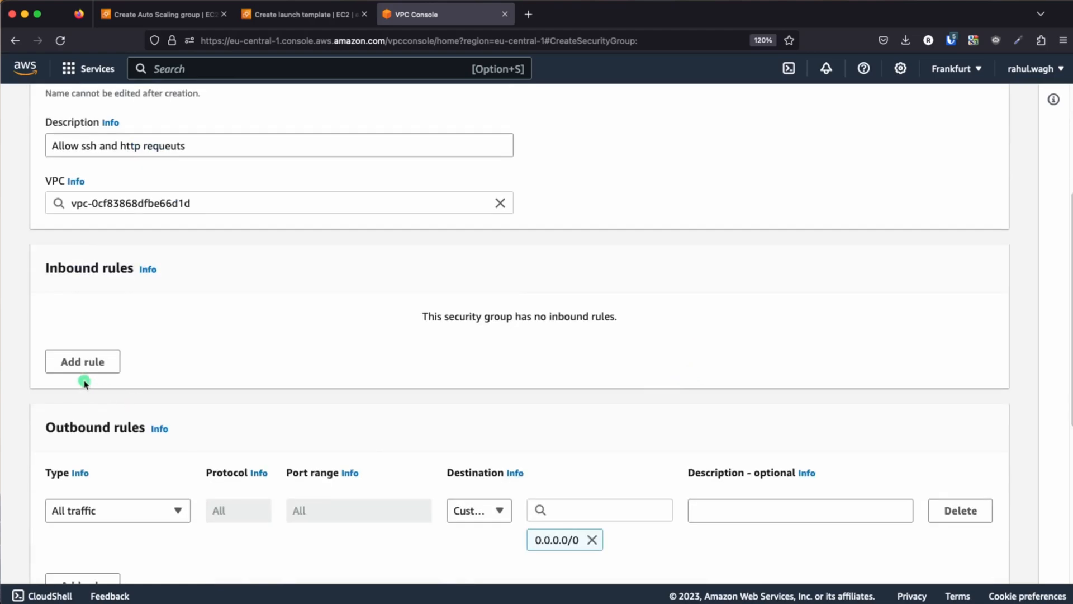
left_click(84, 370)
left_click(128, 362)
scroll(106, 295, "down", 3)
scroll(95, 297, "down", 3)
scroll(89, 261, "up", 3)
left_click(86, 223)
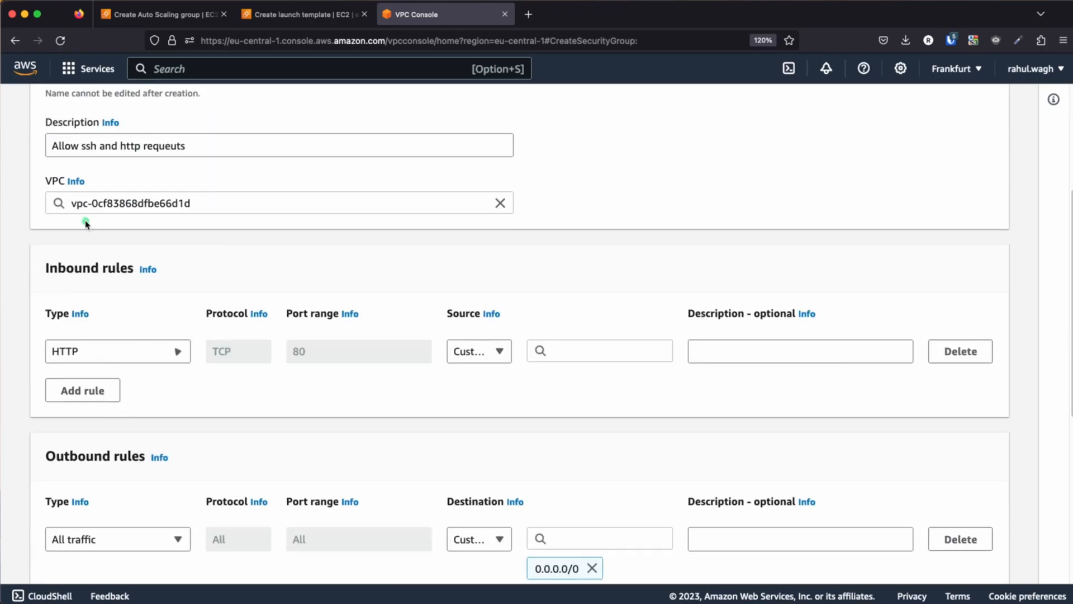
left_click(575, 350)
left_click(586, 166)
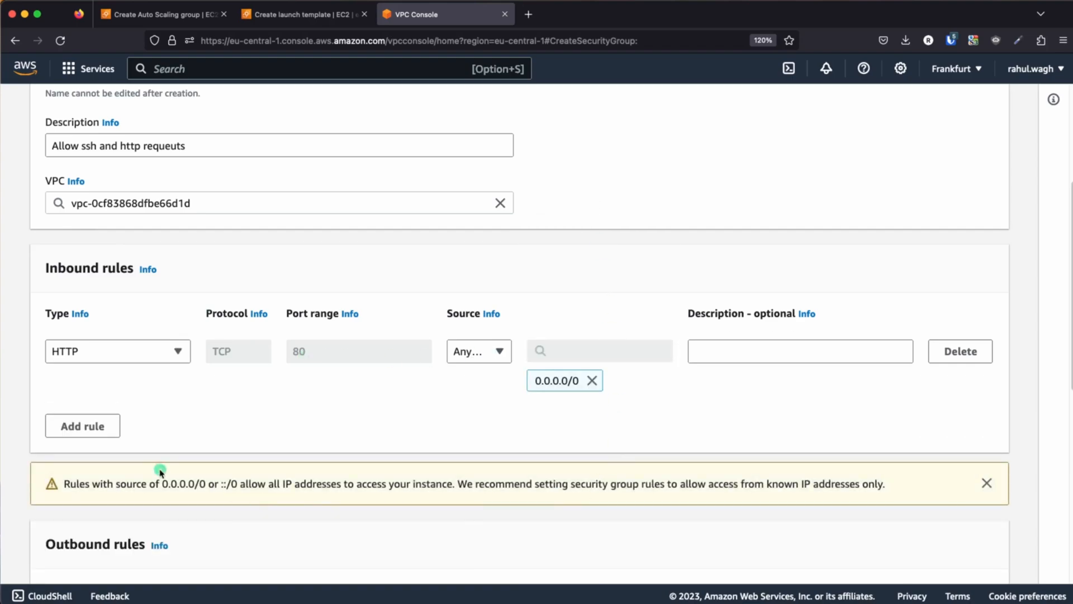
Add an inbound SSH rule on port 22 that allows traffic from anywhere (0.0.0.0/0)
left_click(98, 426)
left_click(109, 430)
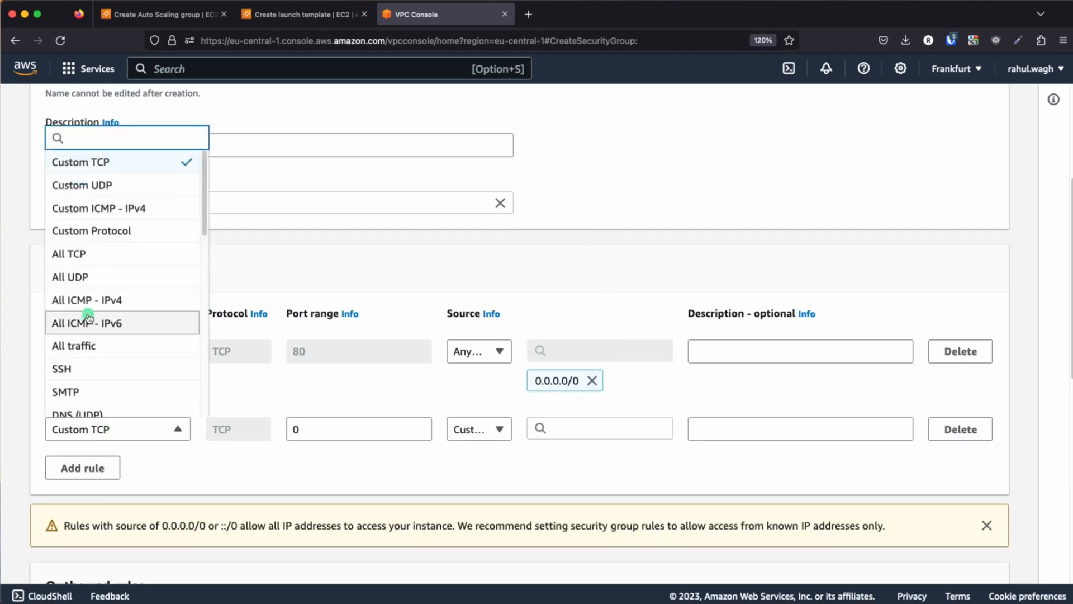
scroll(98, 385, "down", 1)
left_click(92, 354)
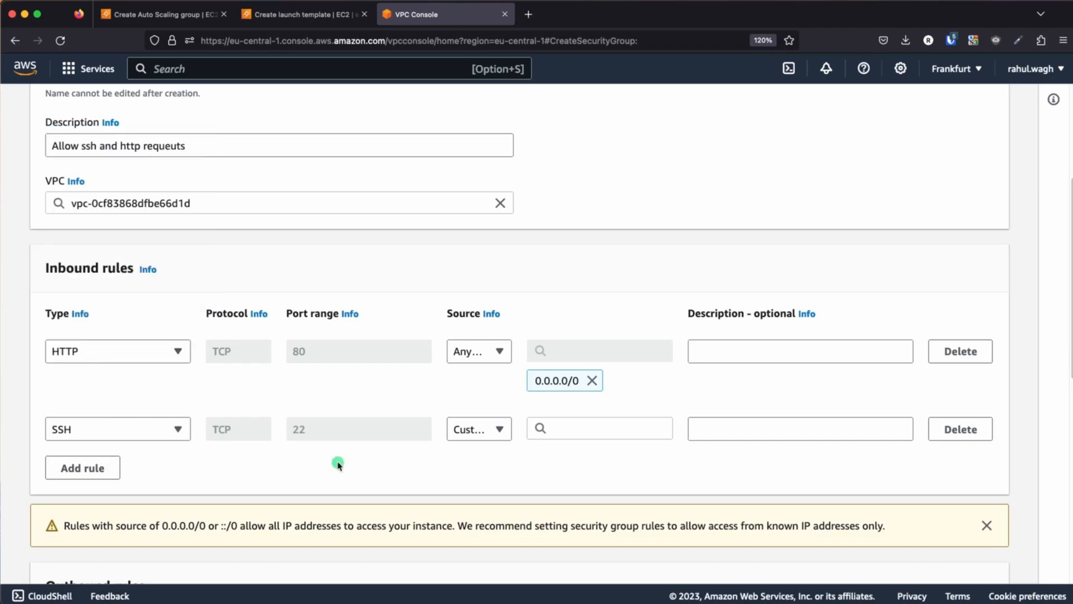
left_click(599, 430)
left_click(592, 164)
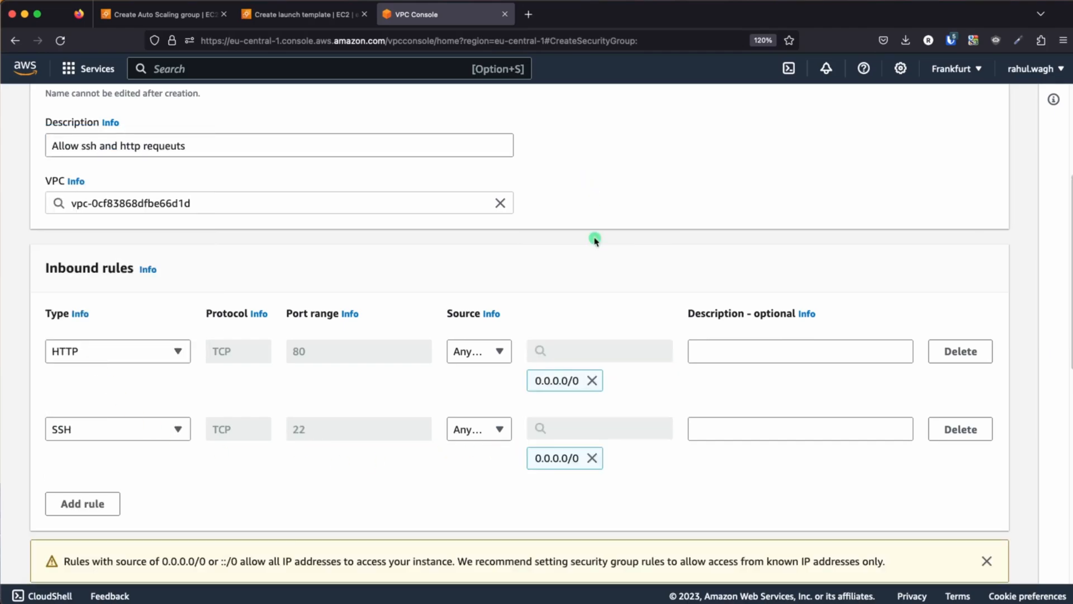
Create the security group with the default outbound rule and copy its name, lt-sg-ec2-instances-apache2
scroll(659, 478, "down", 10)
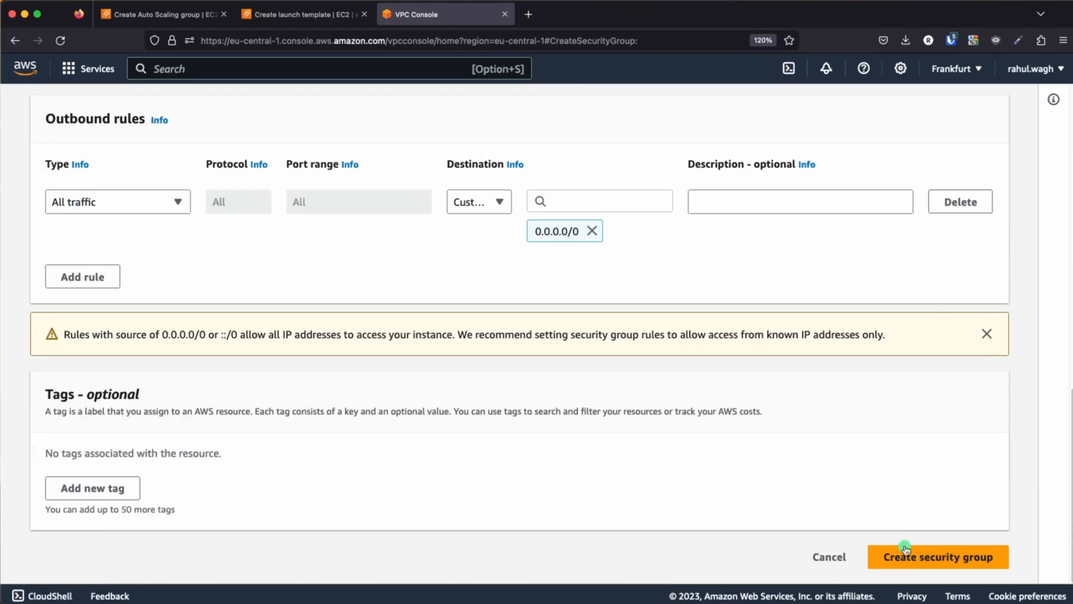
left_click(929, 557)
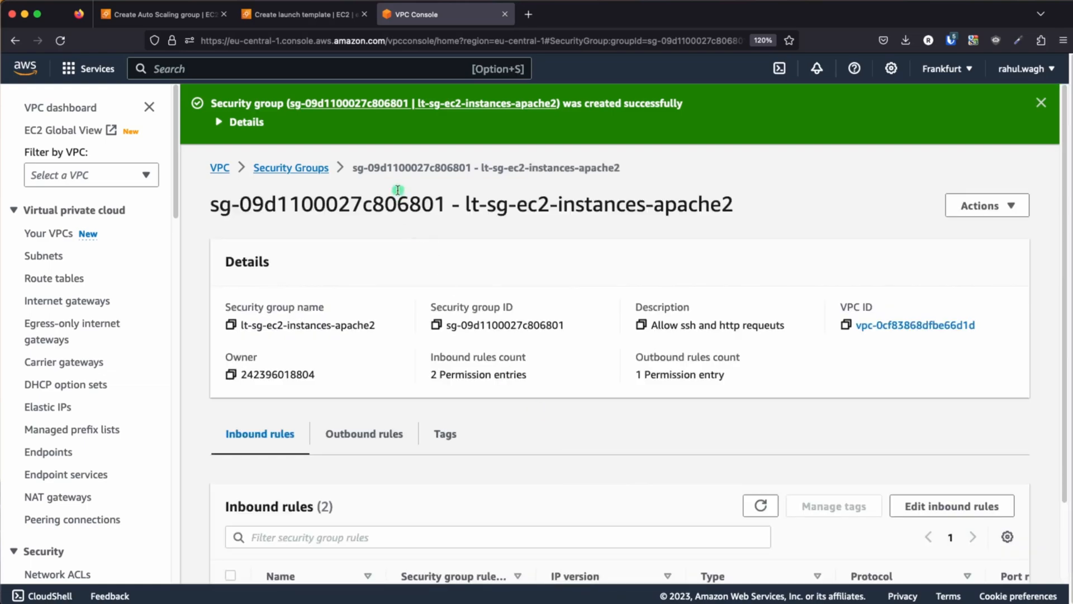
left_click_drag(483, 171, 623, 173)
key("super+c")
Assign lt-sg-ec2-instances-apache2 as the launch template's common security group and check the selection on network interface 1
left_click(293, 15)
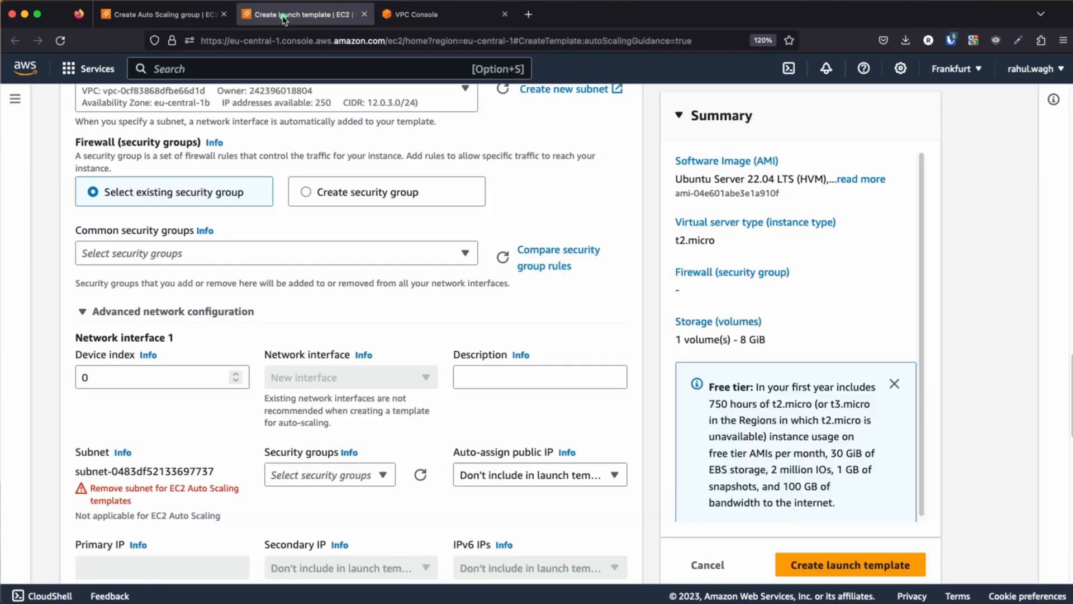
scroll(293, 330, "up", 5)
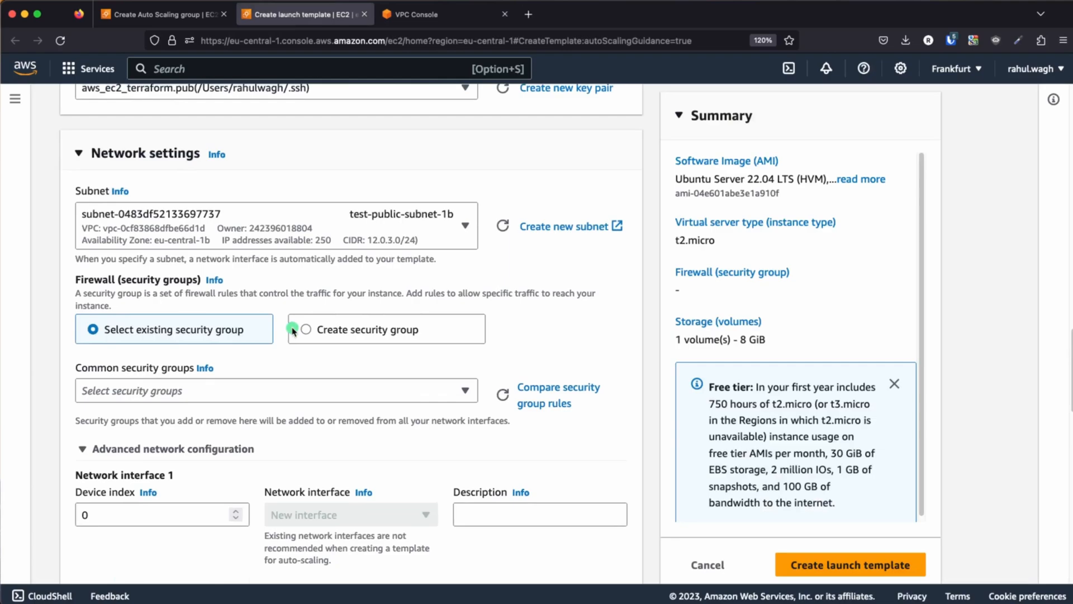
scroll(292, 329, "down", 1)
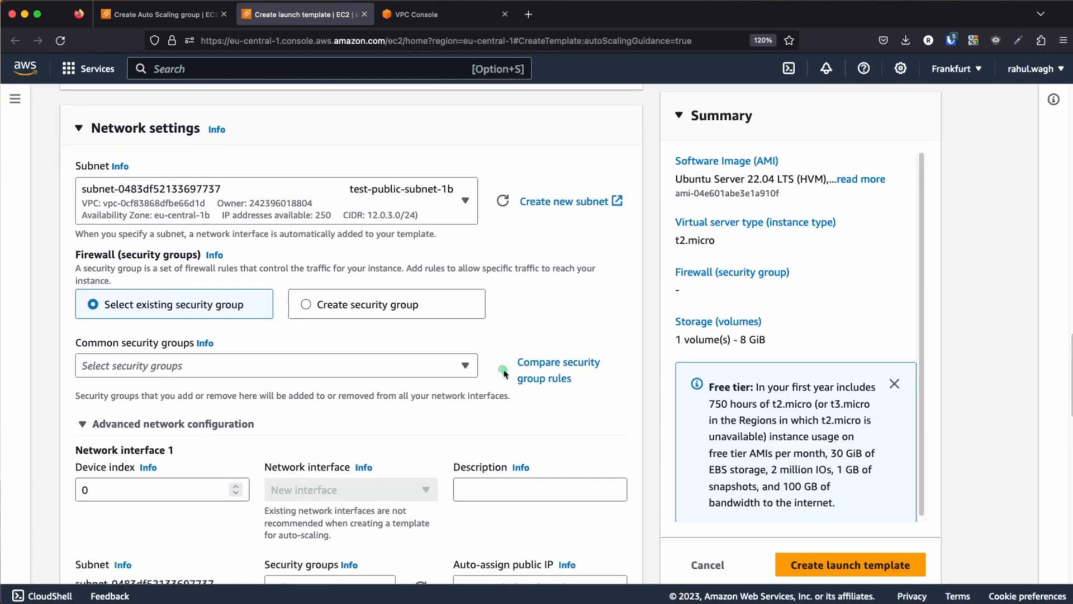
left_click(410, 367)
key("super+v")
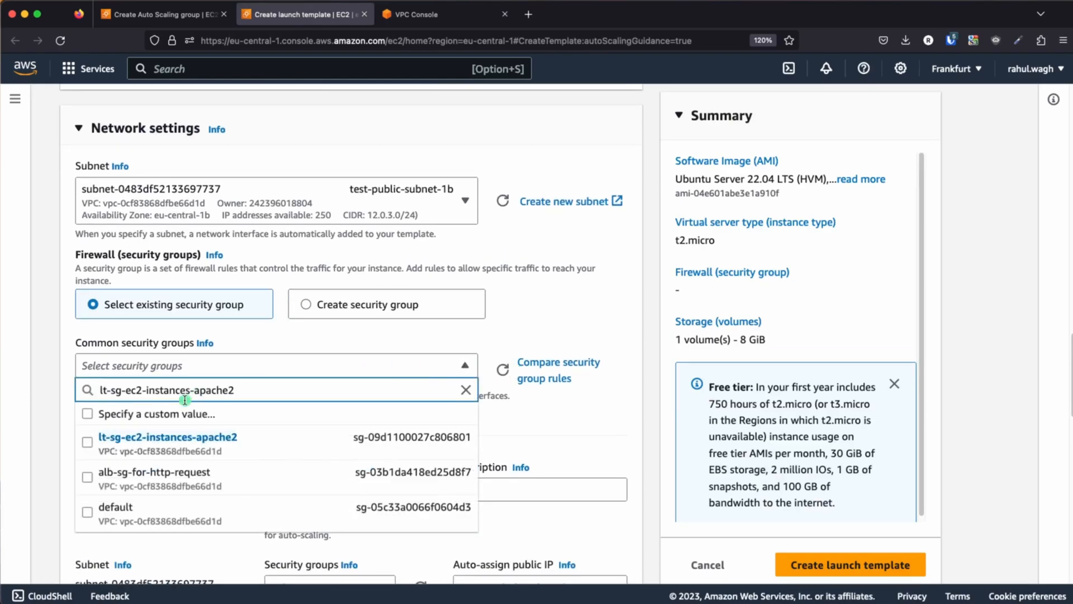
left_click(89, 443)
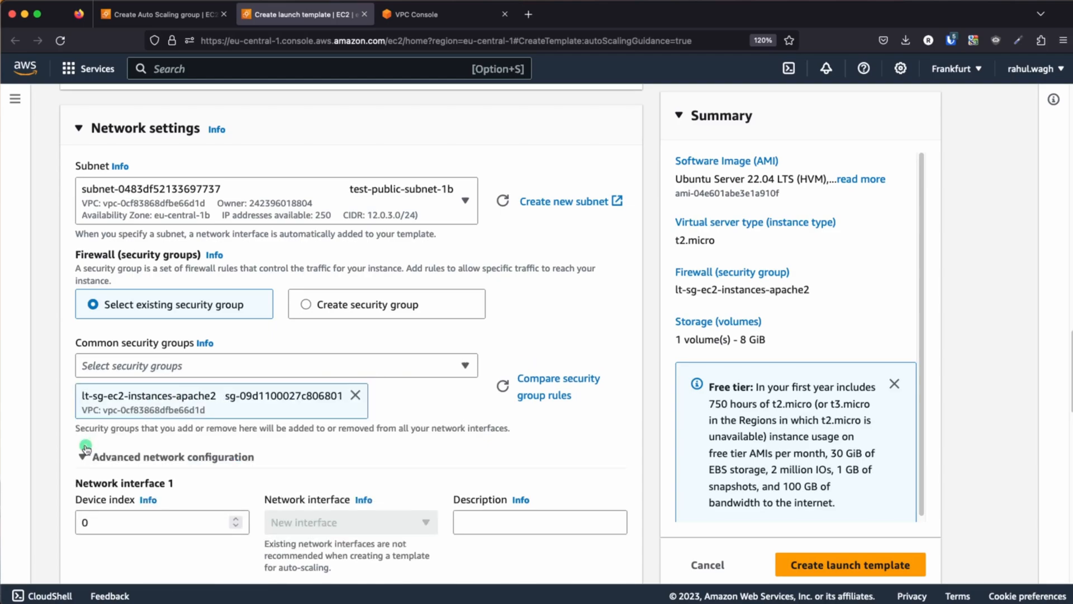
scroll(557, 314, "down", 5)
scroll(557, 314, "down", 2)
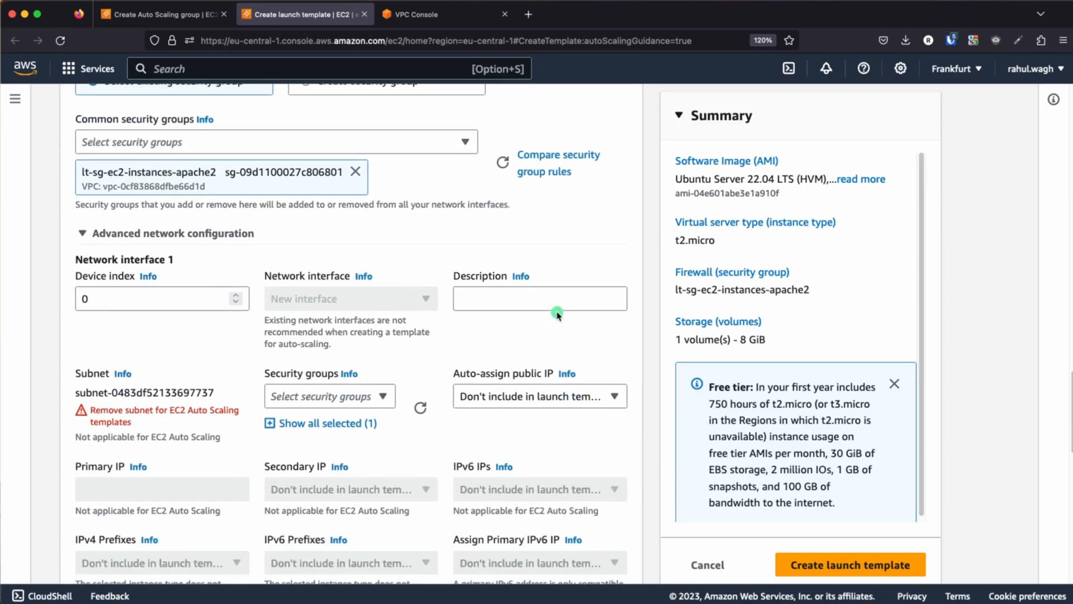
left_click(365, 395)
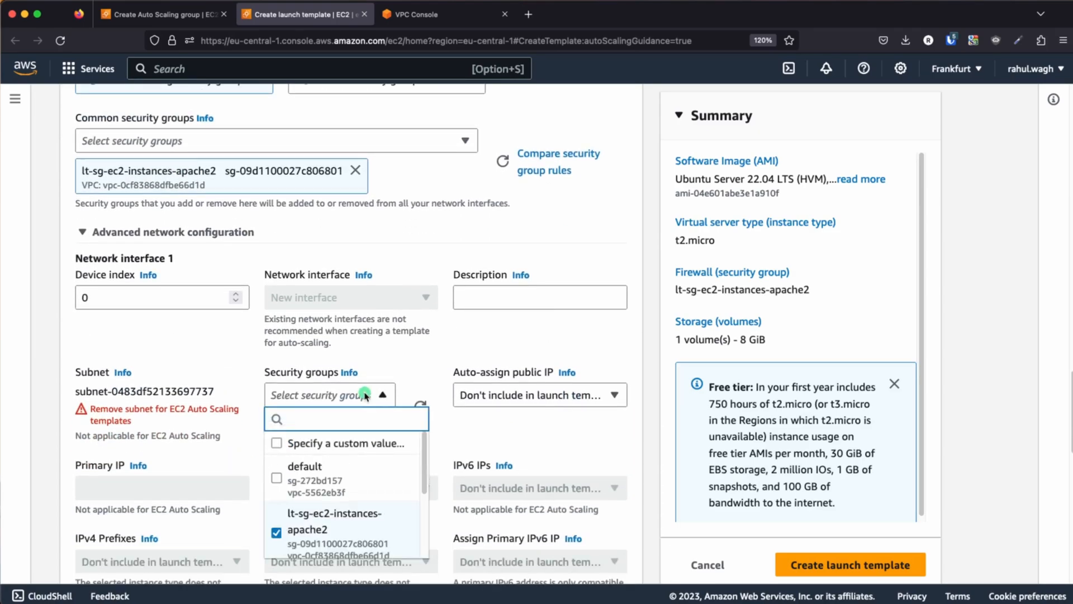
Set the launch template's subnet to test-public-subnet-1a and check the subnet entry under network interface 1
scroll(168, 435, "up", 12)
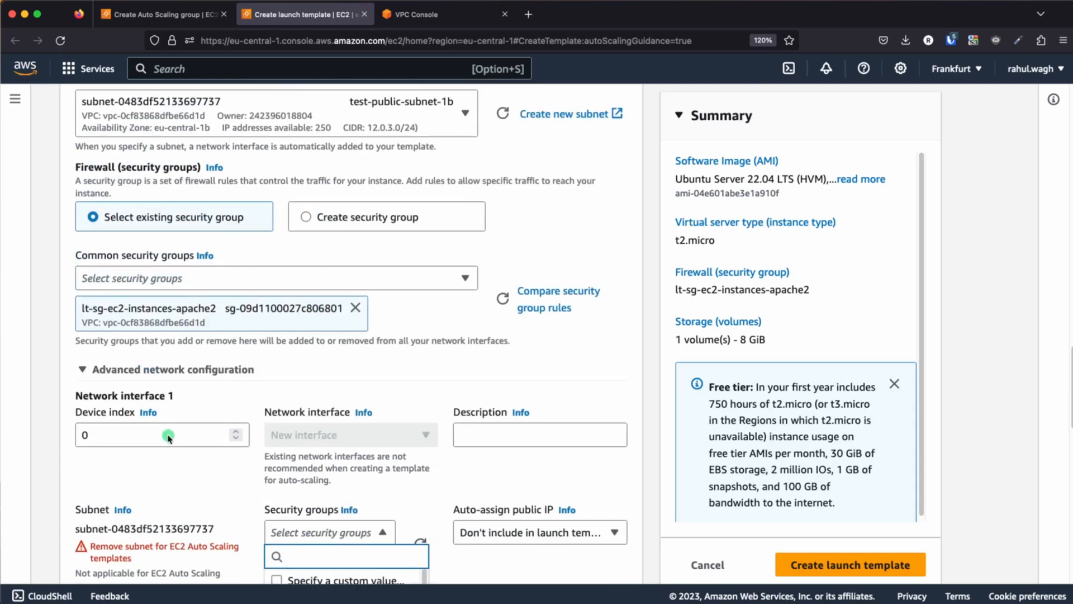
left_click(415, 385)
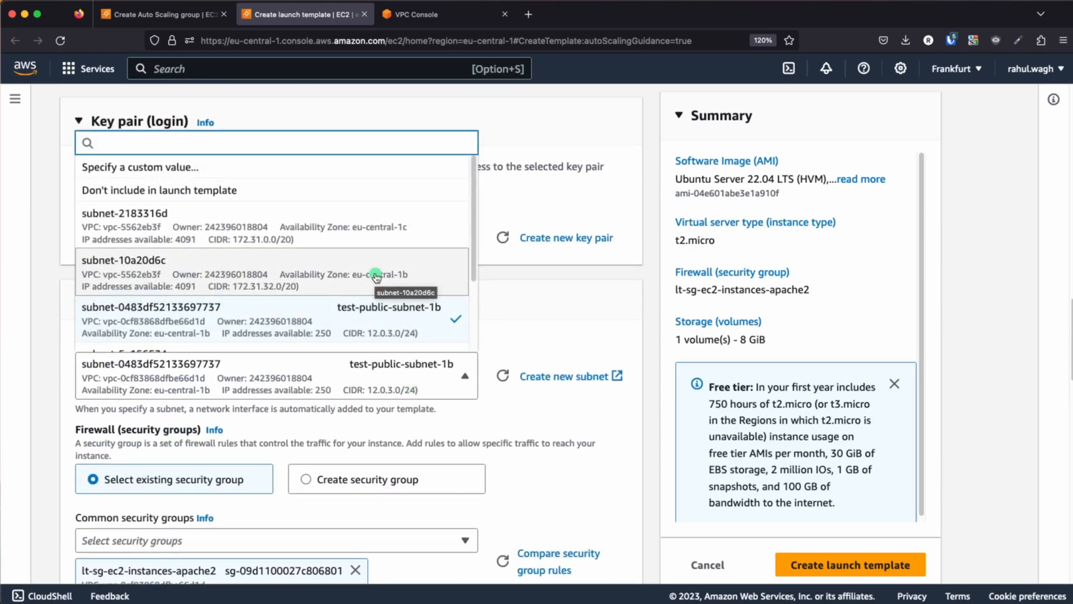
scroll(376, 277, "down", 3)
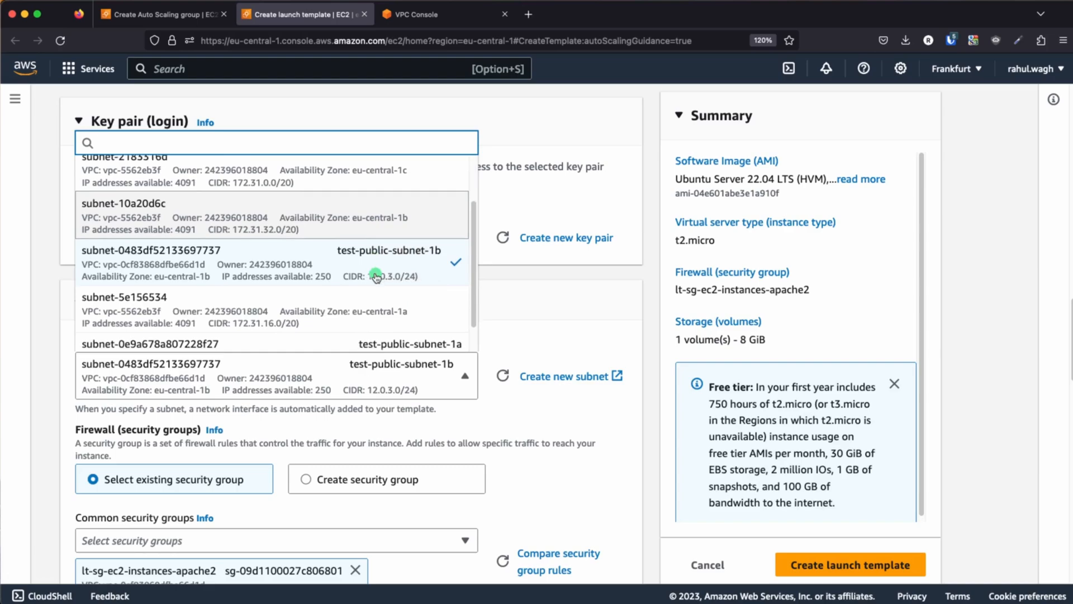
left_click(365, 326)
scroll(379, 321, "down", 10)
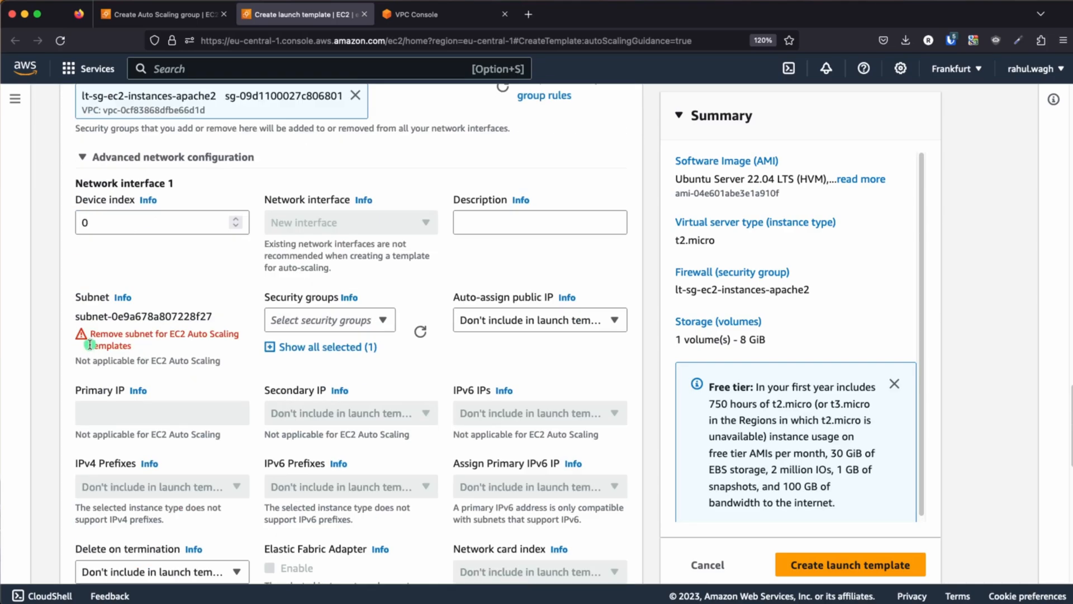
Set the subnet in the network settings to "Don't include in launch template"
scroll(149, 351, "up", 2)
scroll(149, 351, "up", 4)
left_click(383, 264)
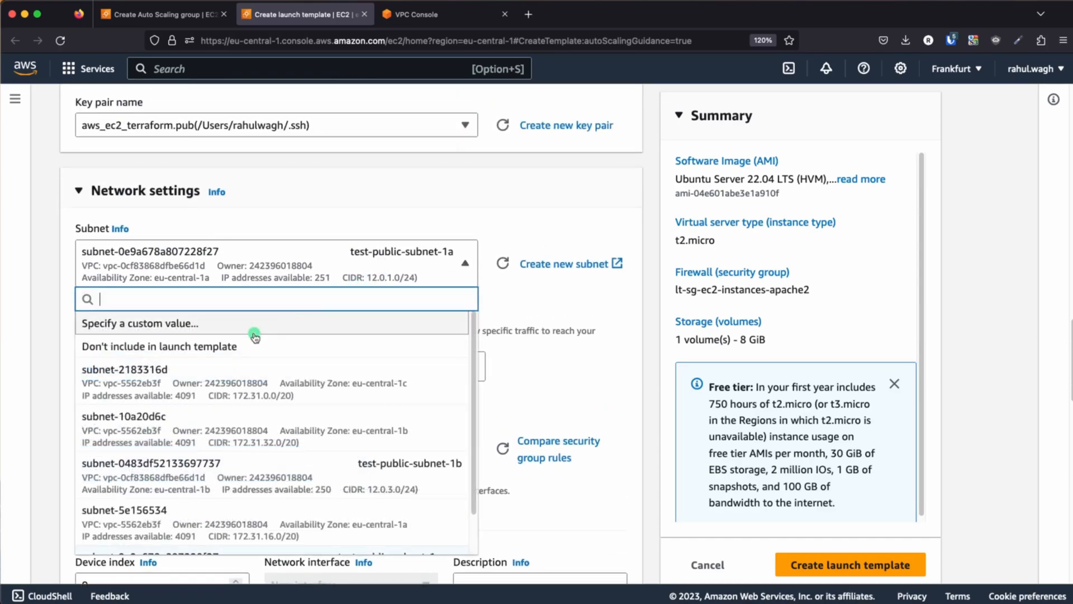
left_click(240, 343)
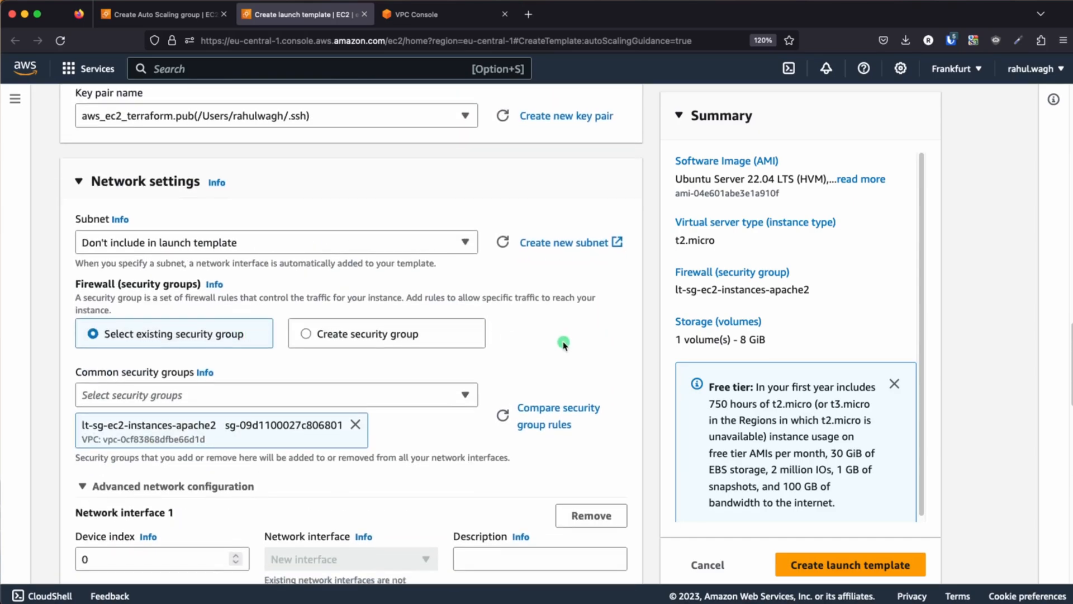
Enable auto-assign public IP for network interface 1 in the advanced network configuration
scroll(498, 273, "down", 3)
scroll(564, 346, "down", 1)
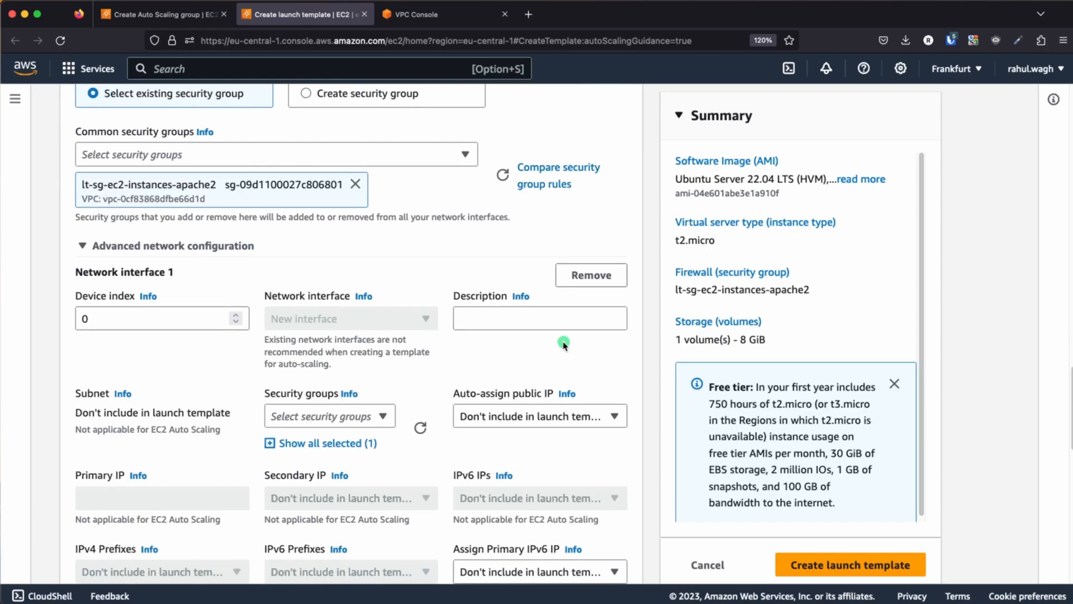
scroll(564, 345, "down", 5)
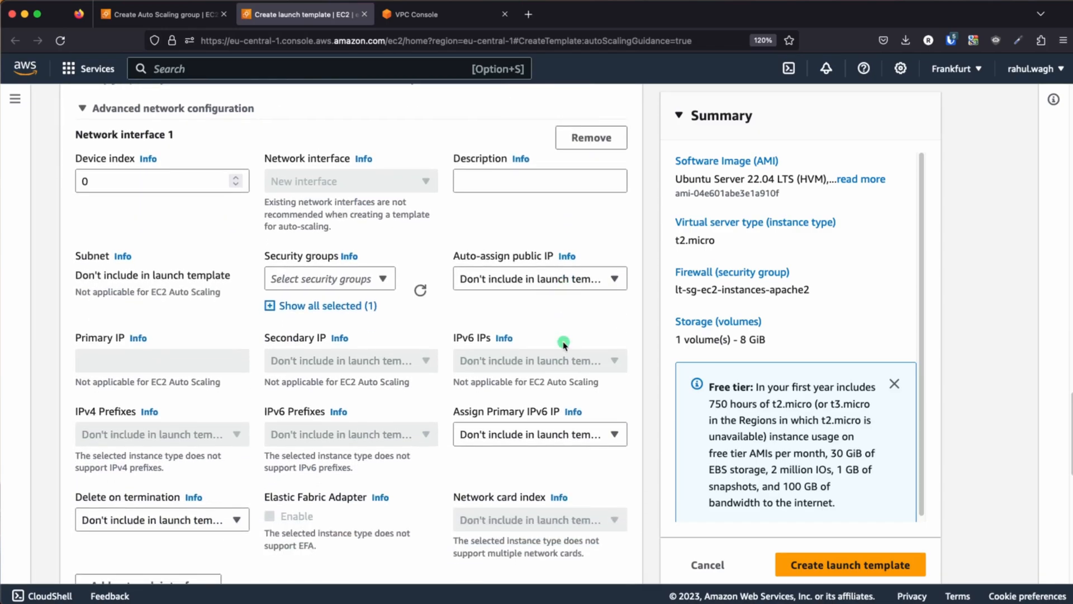
left_click(561, 283)
left_click(483, 326)
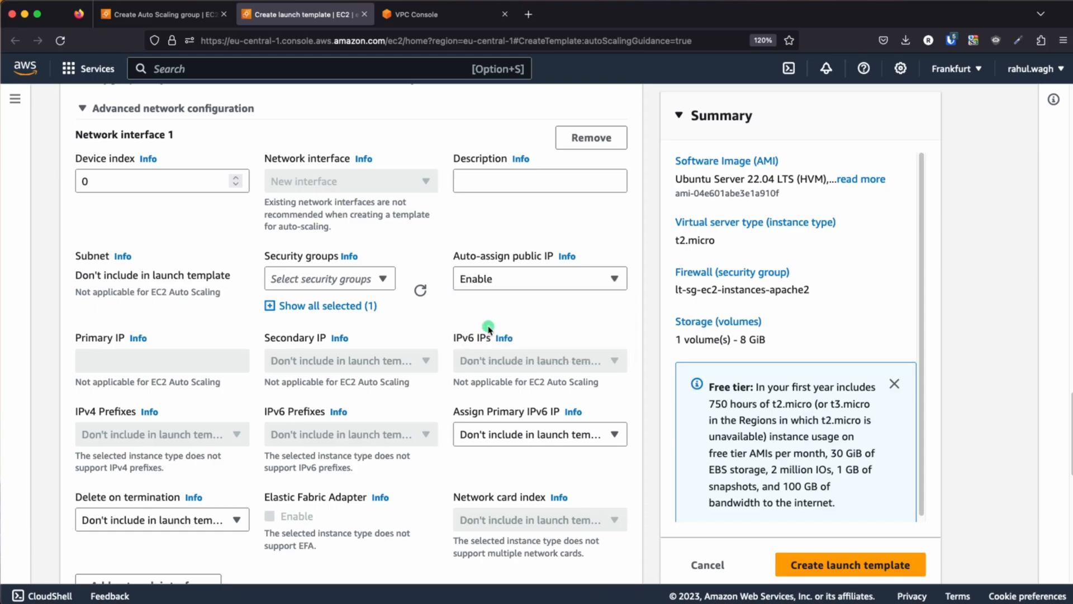
Look over the network, storage and resource tag settings and expand the launch template's advanced details
scroll(416, 352, "up", 10)
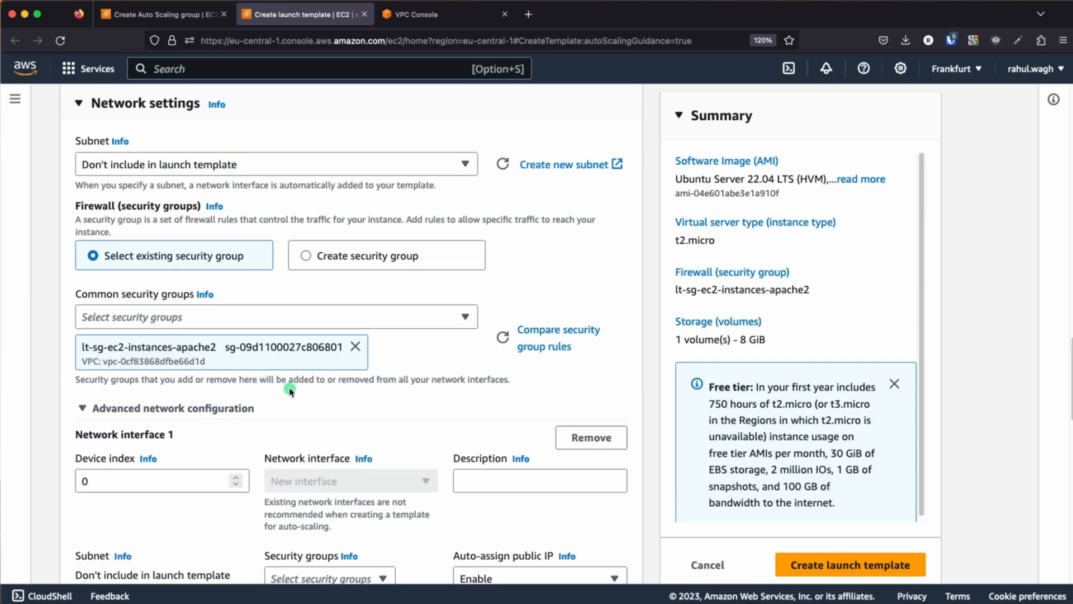
scroll(290, 390, "down", 3)
scroll(290, 389, "down", 7)
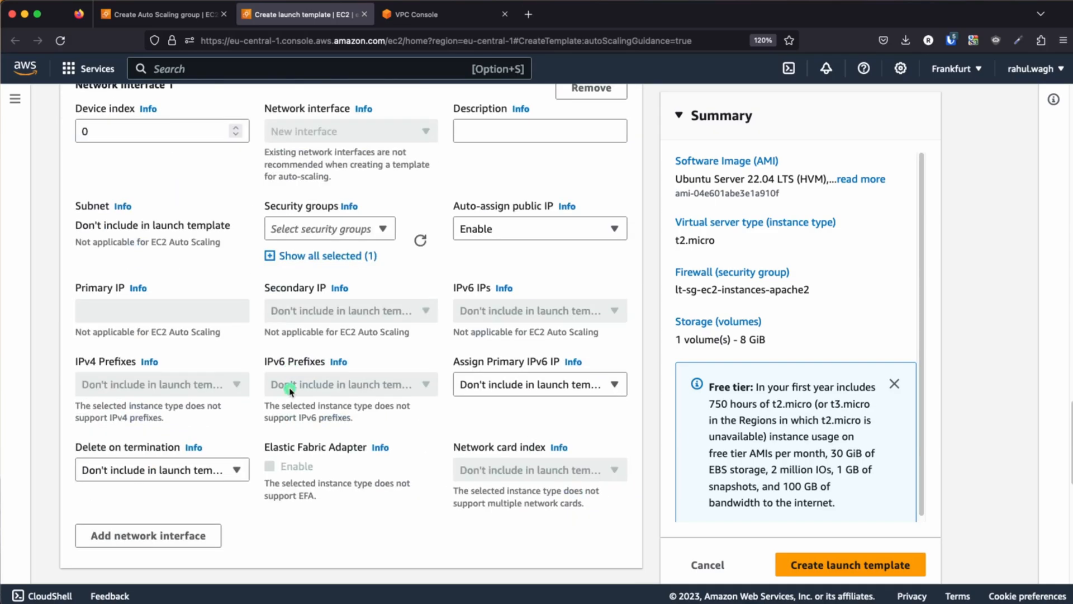
scroll(290, 389, "down", 3)
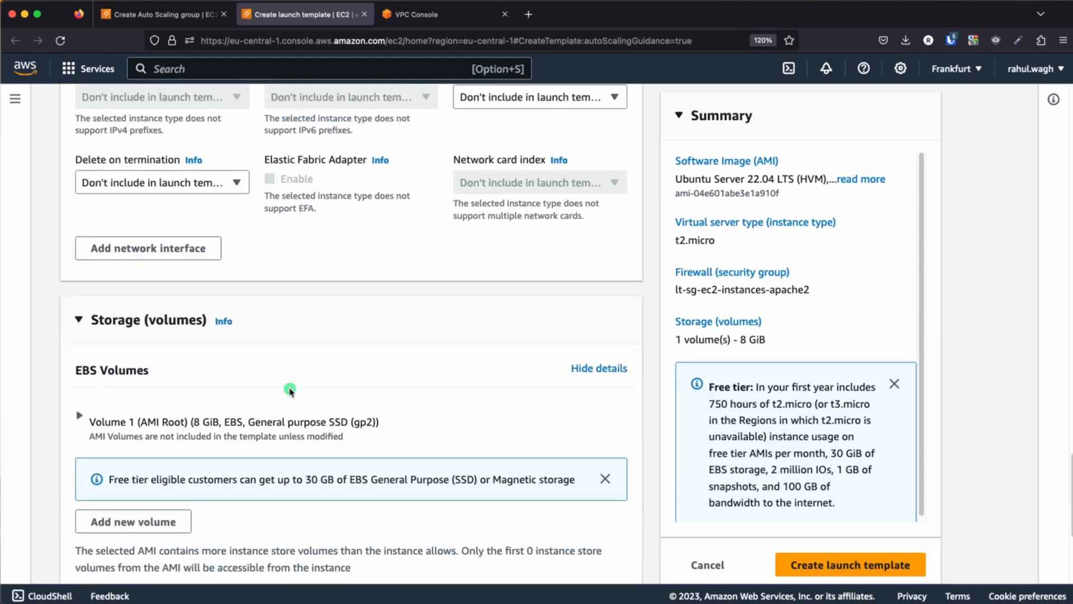
scroll(233, 435, "down", 1)
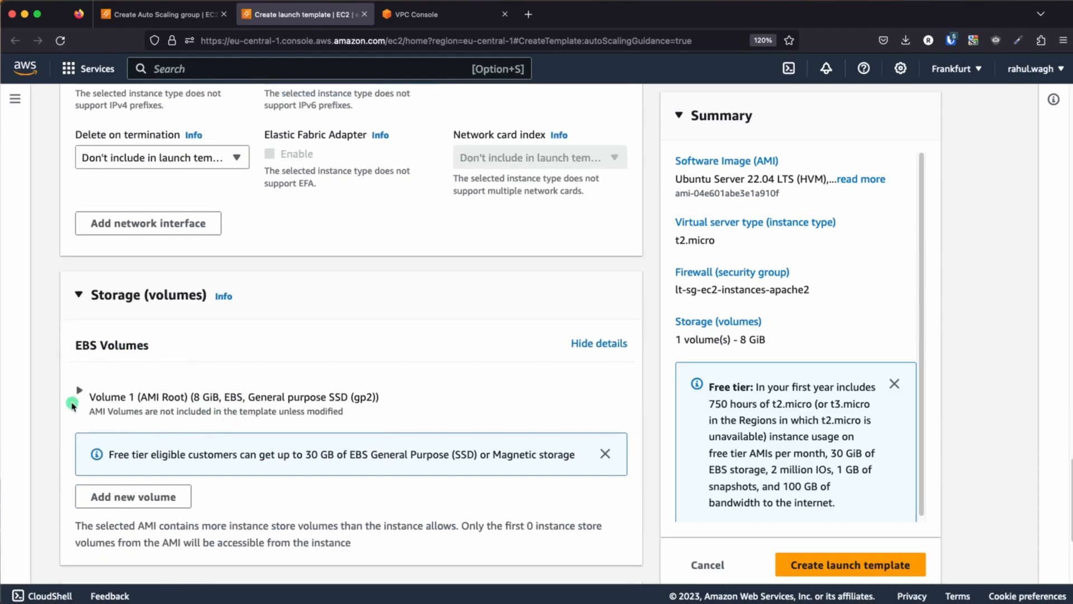
scroll(245, 413, "down", 5)
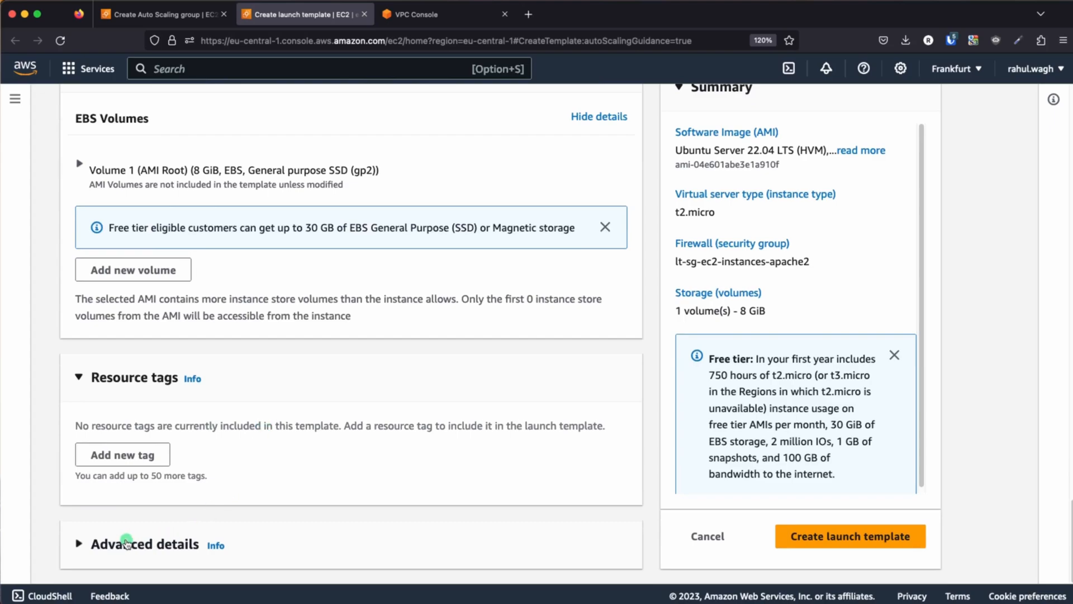
left_click(126, 543)
scroll(347, 436, "down", 7)
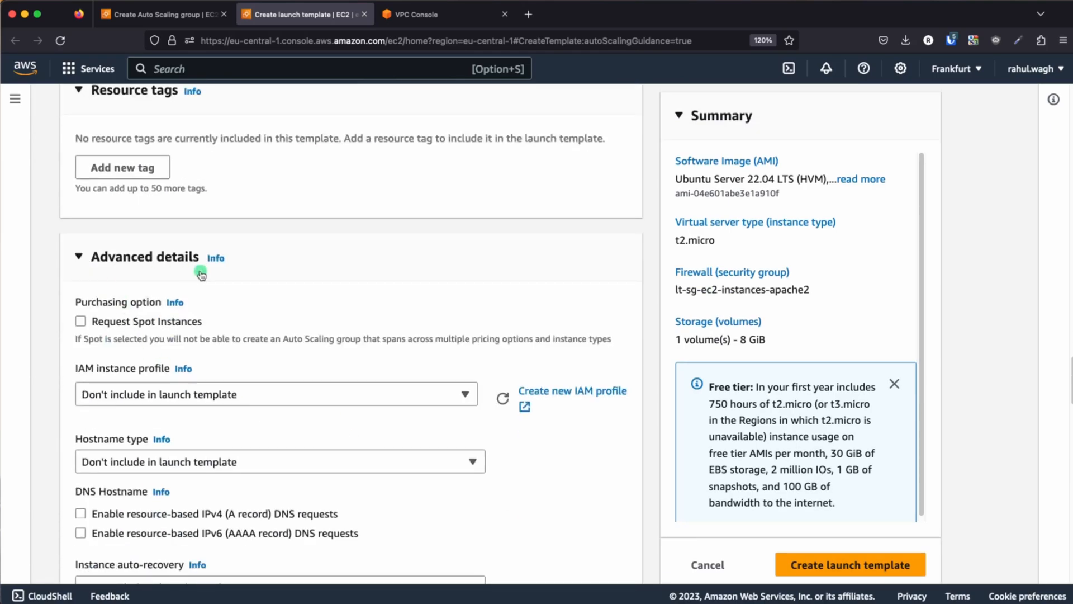
Paste a bash user data script that updates apt, installs apache2, writes hostname and IP address to /var/www/html/index.html, and restarts apache2
scroll(218, 374, "down", 7)
scroll(219, 377, "down", 15)
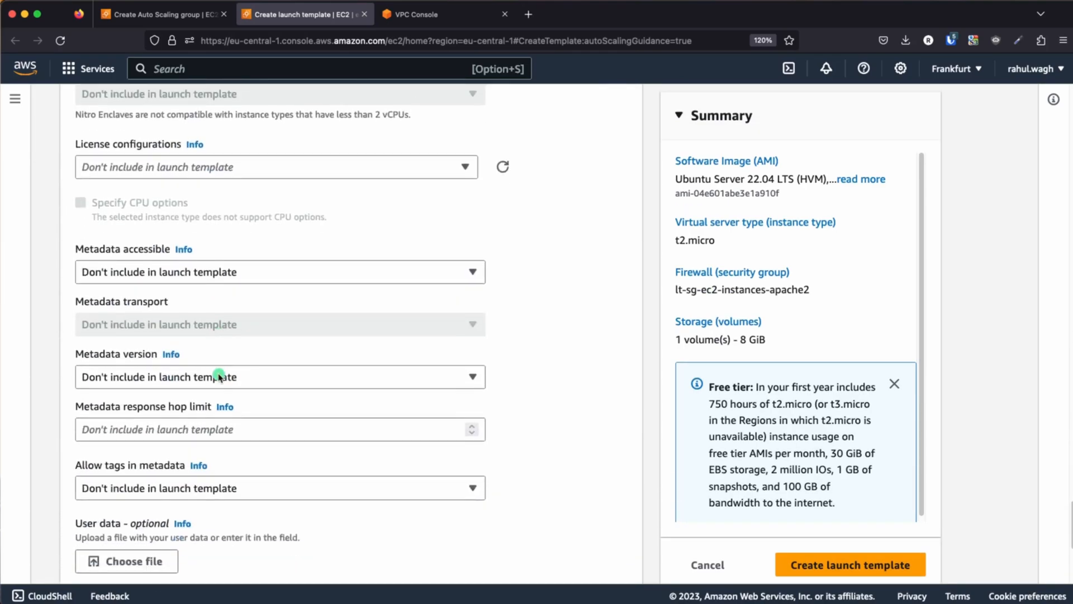
left_click(209, 324)
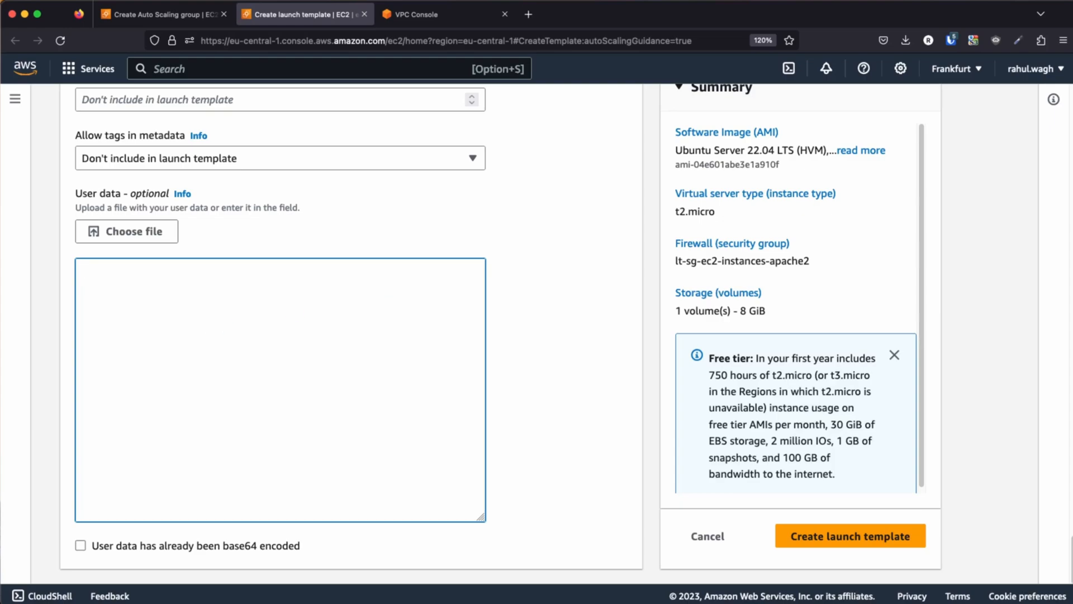
key("super+Tab")
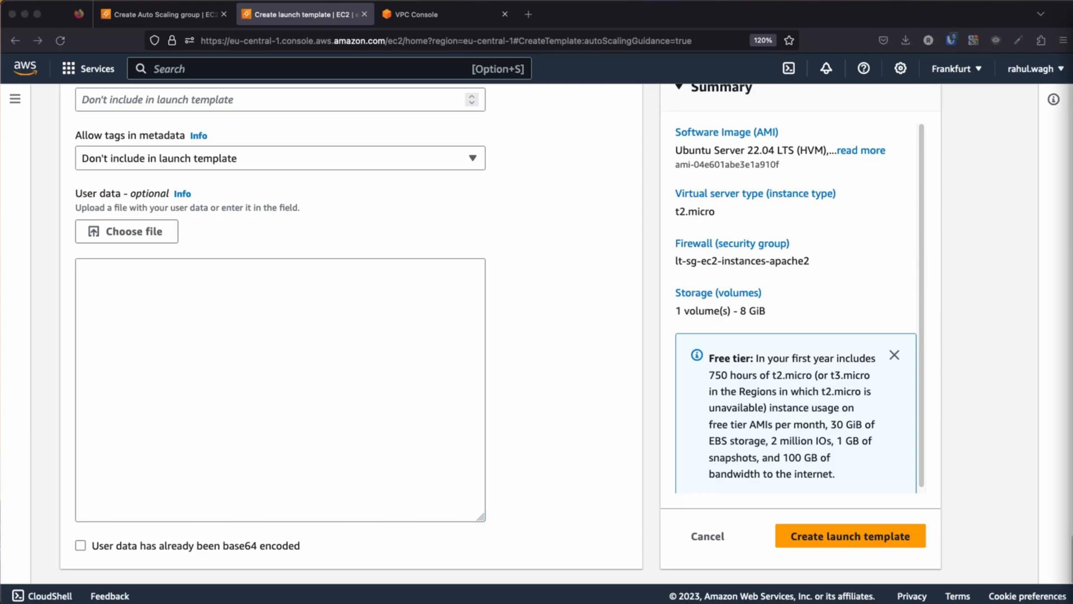
left_click(258, 297)
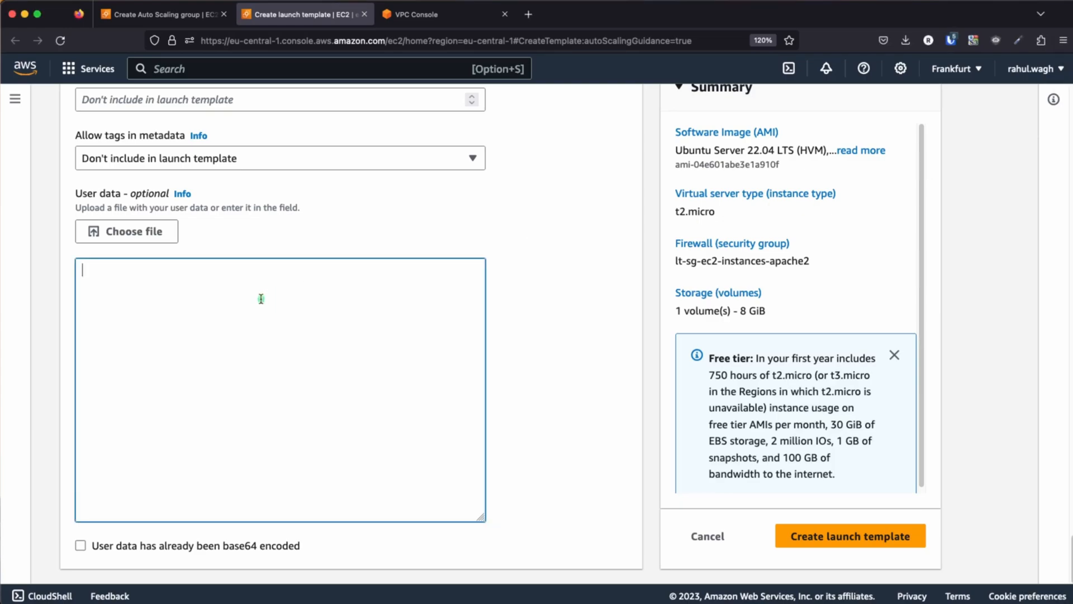
type("#!/bin/bash yes | sudo apt update yes | sudo apt install apache2 echo \"<h1>Server Details</h1><p><strong>Hostname:</strong> $(hostname)</p><p><strong>IP Address:</strong> $(hostname -I | cut -d\" \" -f1)</p>\" > /var/www/html/index.html sudo systemctl restart apache2")
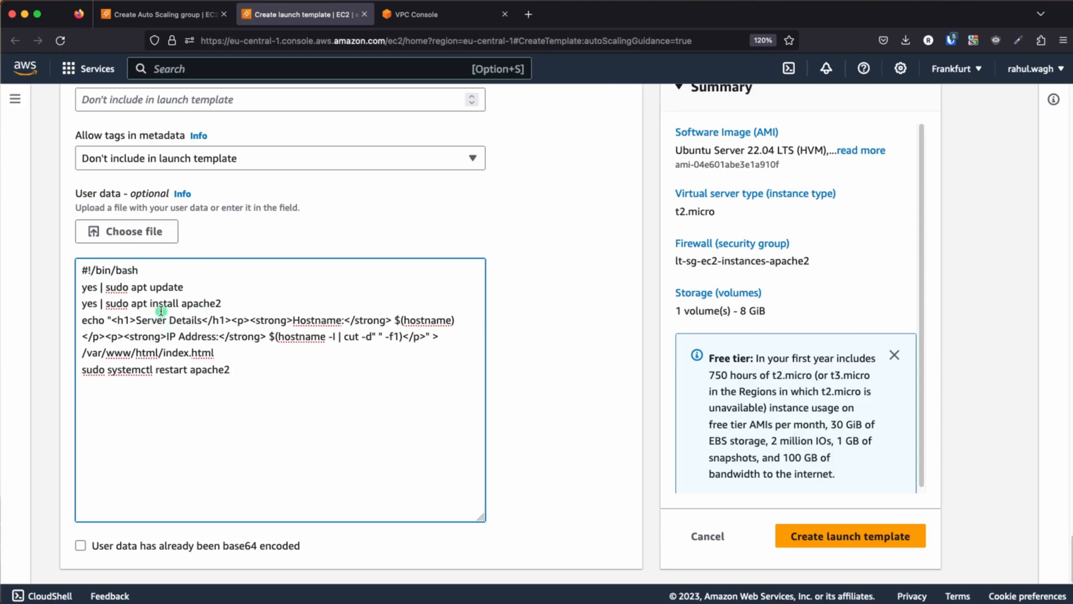
Examine the user data script's update, apache2 install, index.html and restart commands, including the hostname -I expression
left_click_drag(193, 286, 72, 285)
left_click_drag(216, 302, 77, 300)
left_click_drag(231, 369, 73, 320)
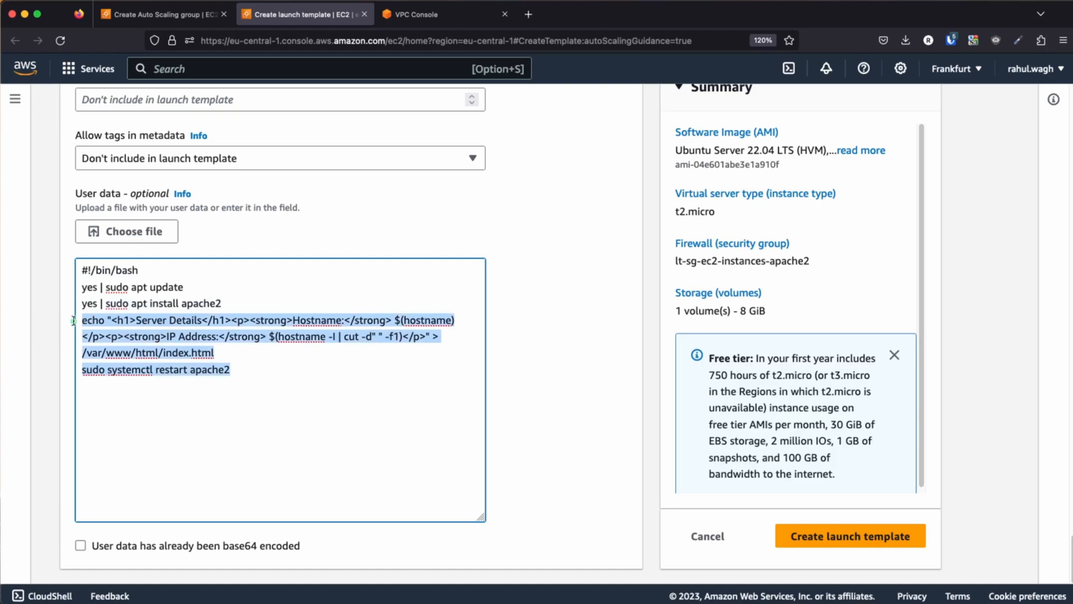
left_click(284, 353)
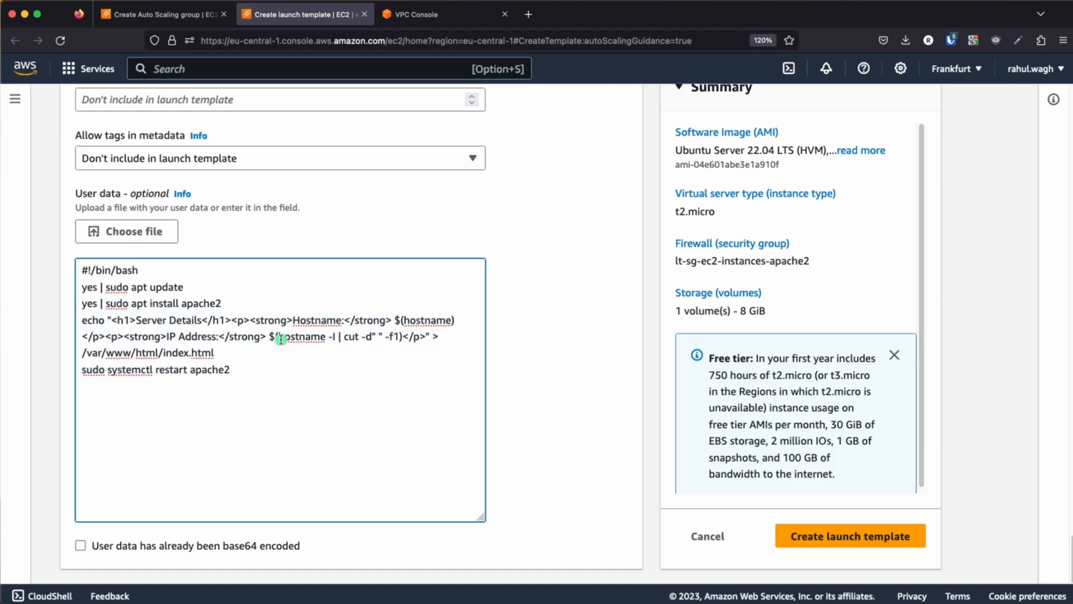
left_click_drag(280, 340, 371, 336)
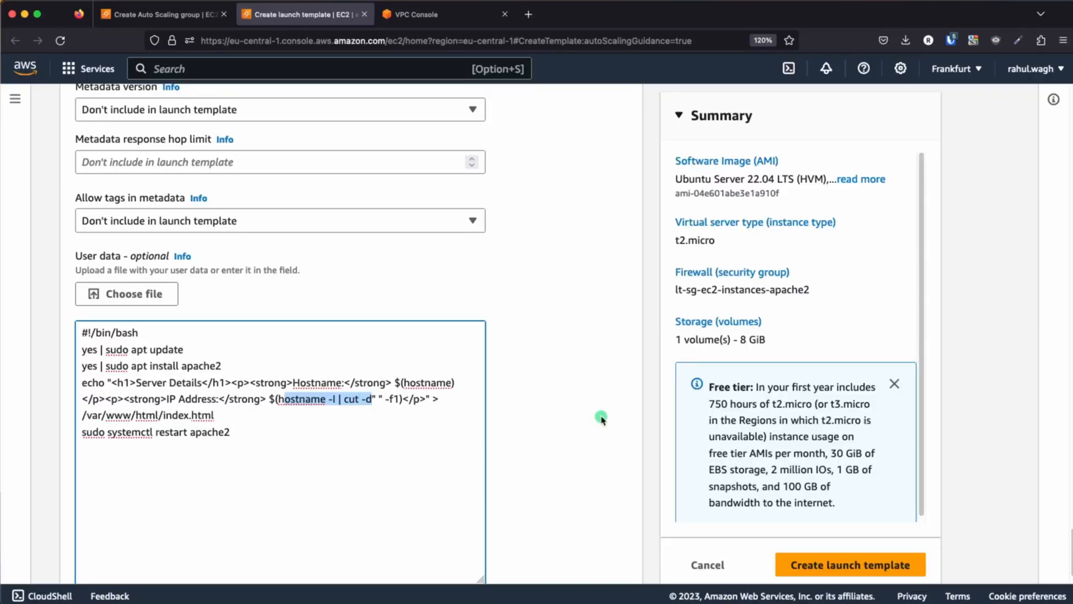
Create the launch template and check lt-ec2-instances-apache2 in the launch templates list
scroll(601, 418, "down", 2)
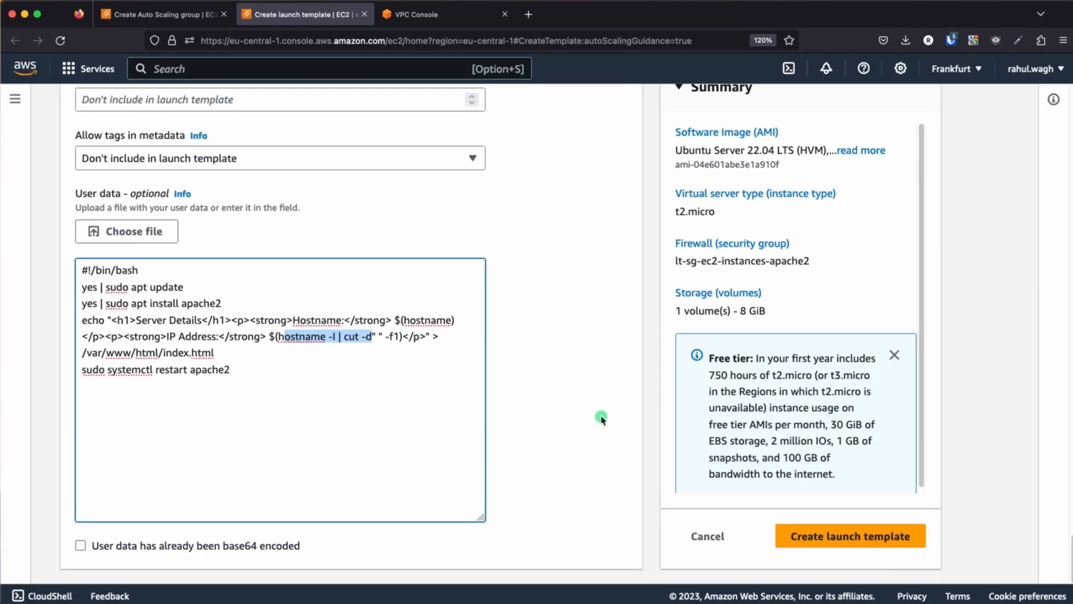
left_click(829, 538)
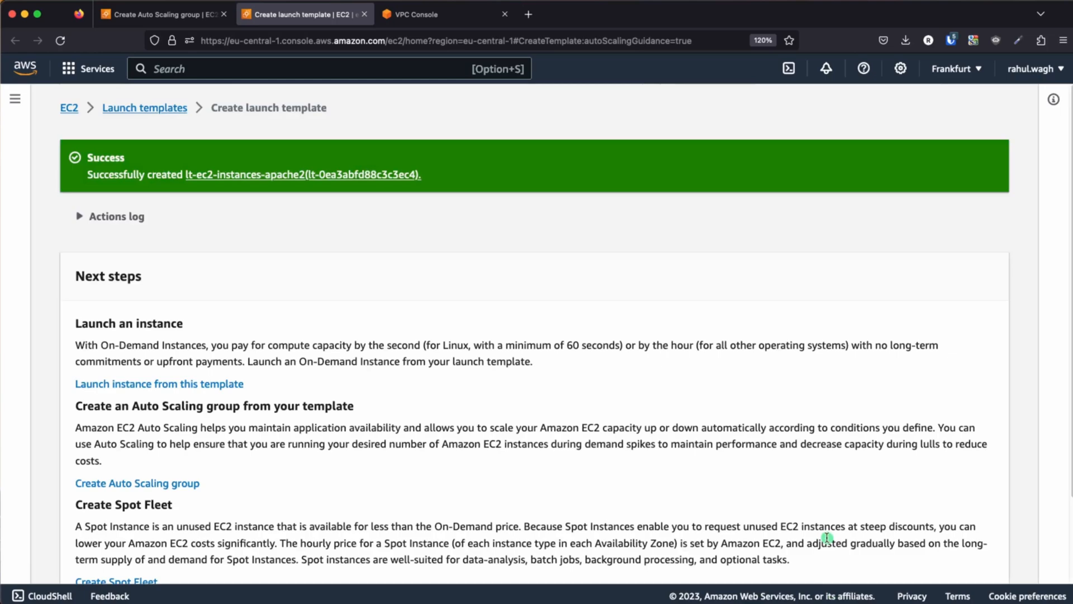
left_click(152, 107)
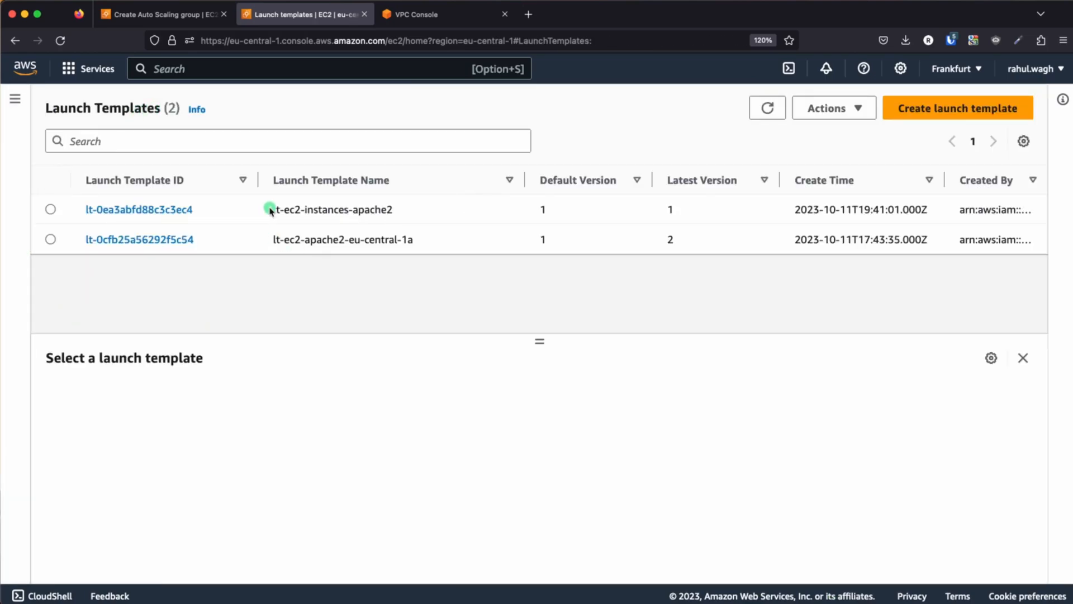
left_click_drag(269, 209, 396, 210)
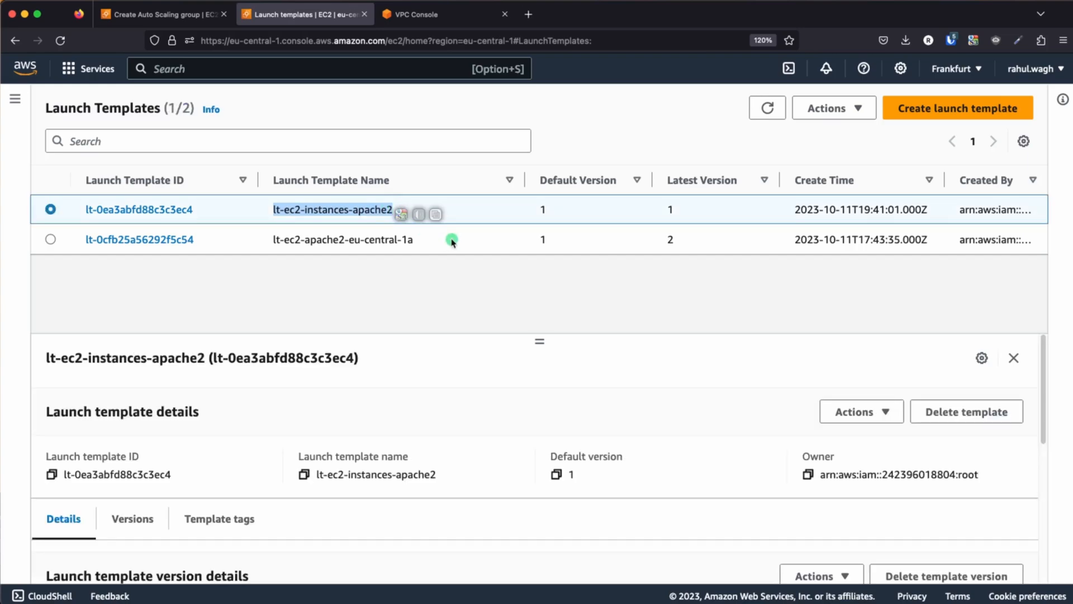
Return to the Auto Scaling group setup, refresh the launch templates and choose lt-ec2-instances-apache2
key("ctrl+shift+Tab")
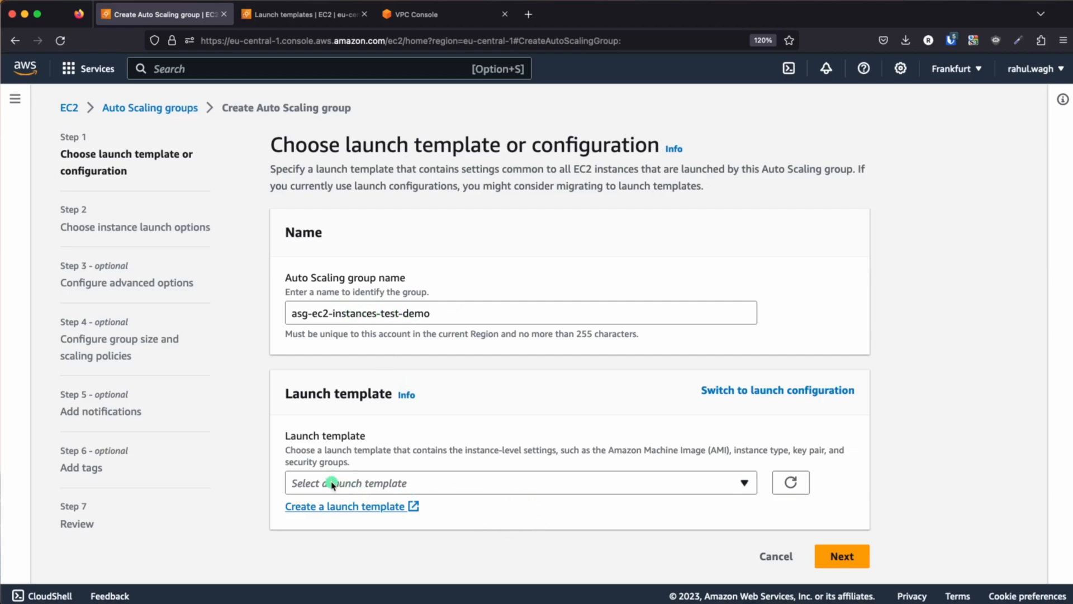
left_click(791, 482)
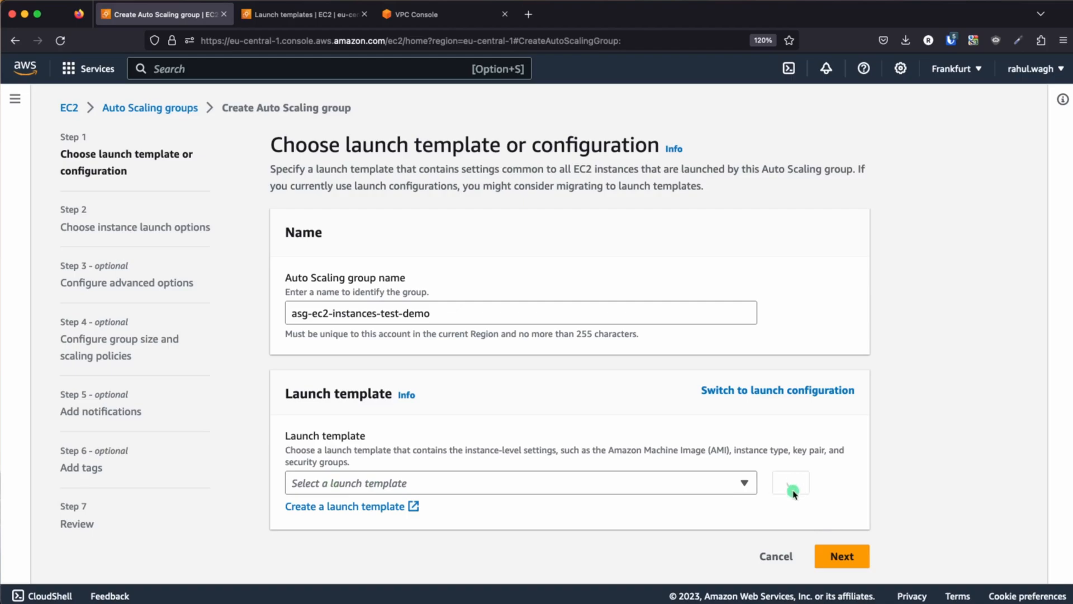
left_click(729, 484)
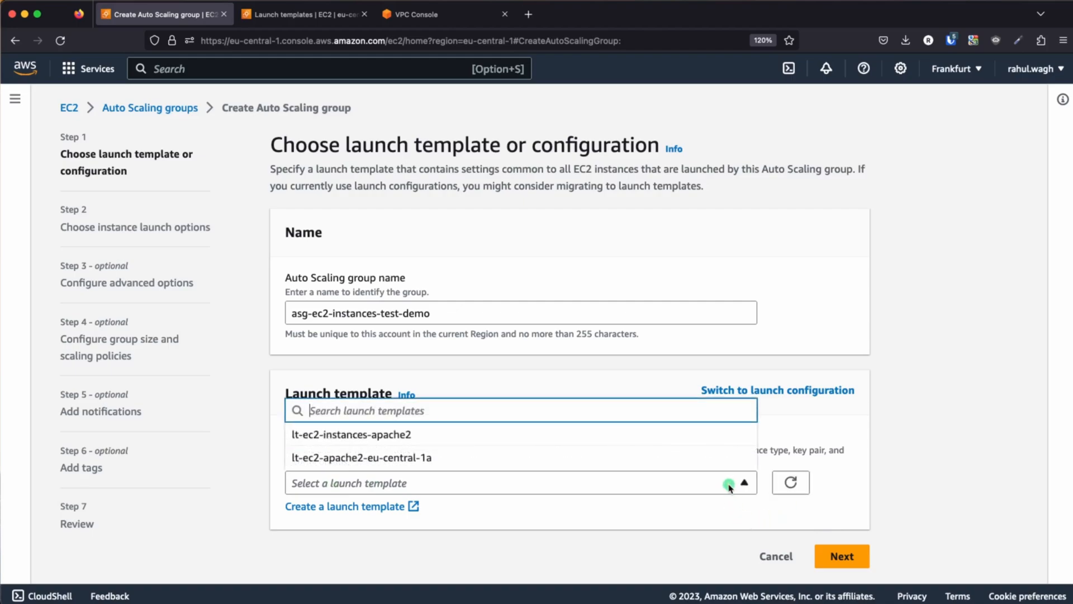
left_click(368, 434)
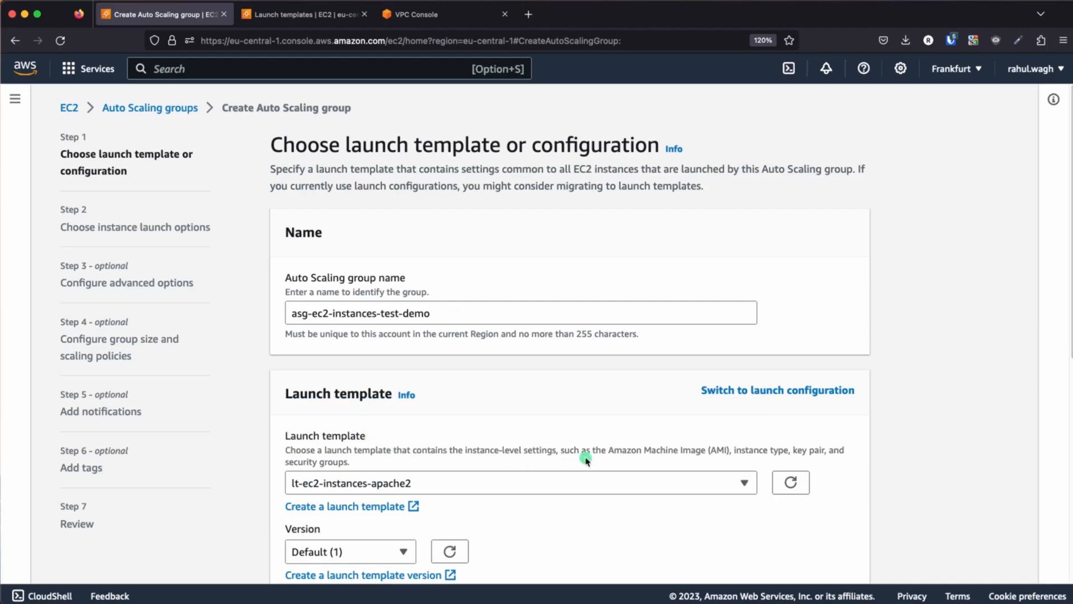
Keep the launch template version at Default (1), review its details and continue to the instance launch options
scroll(586, 460, "down", 4)
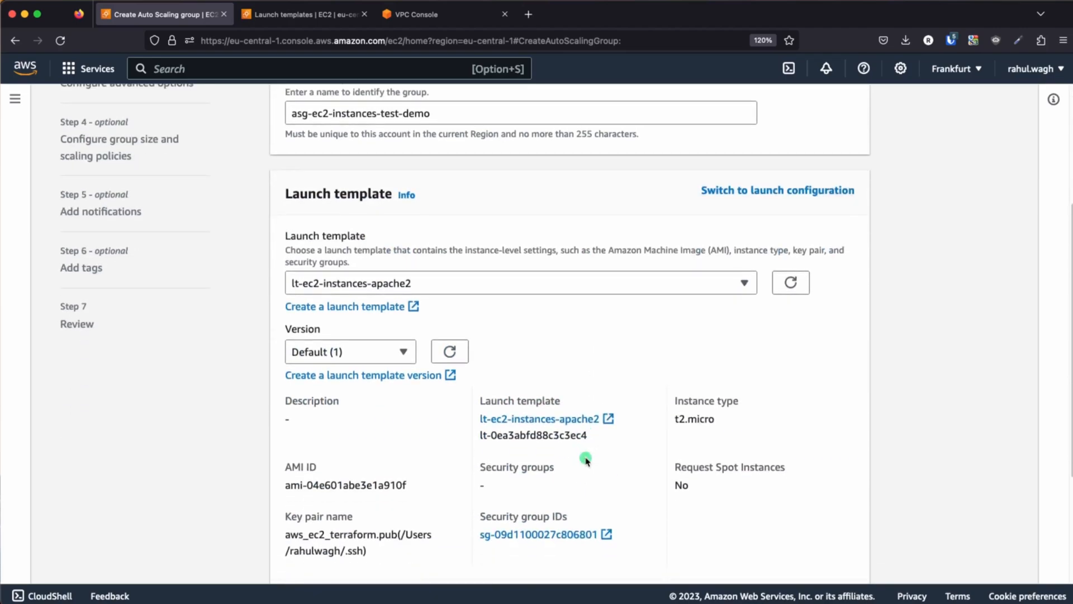
left_click(353, 355)
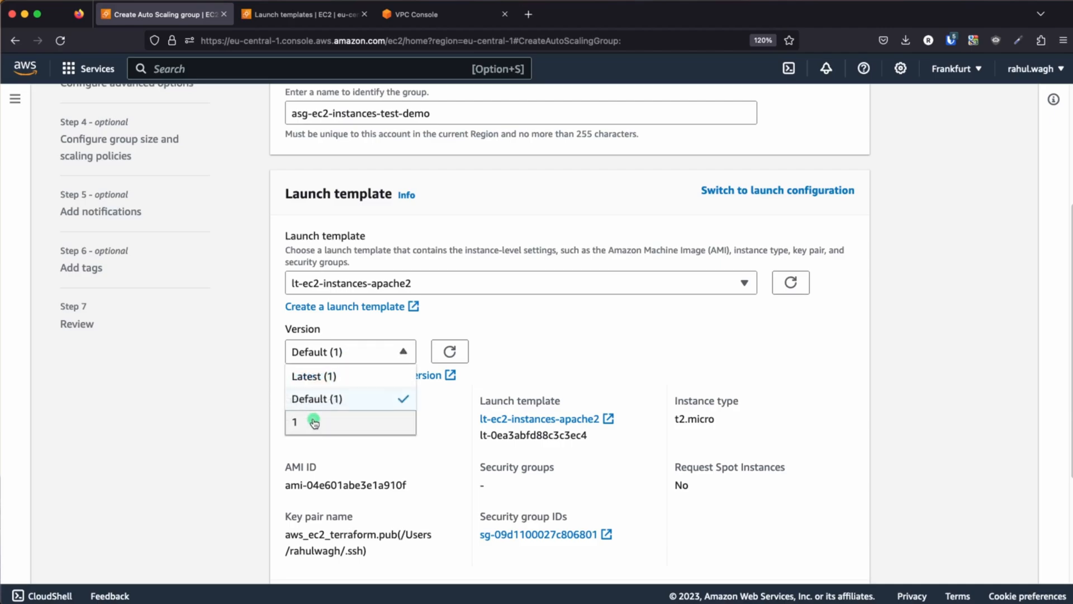
left_click(352, 399)
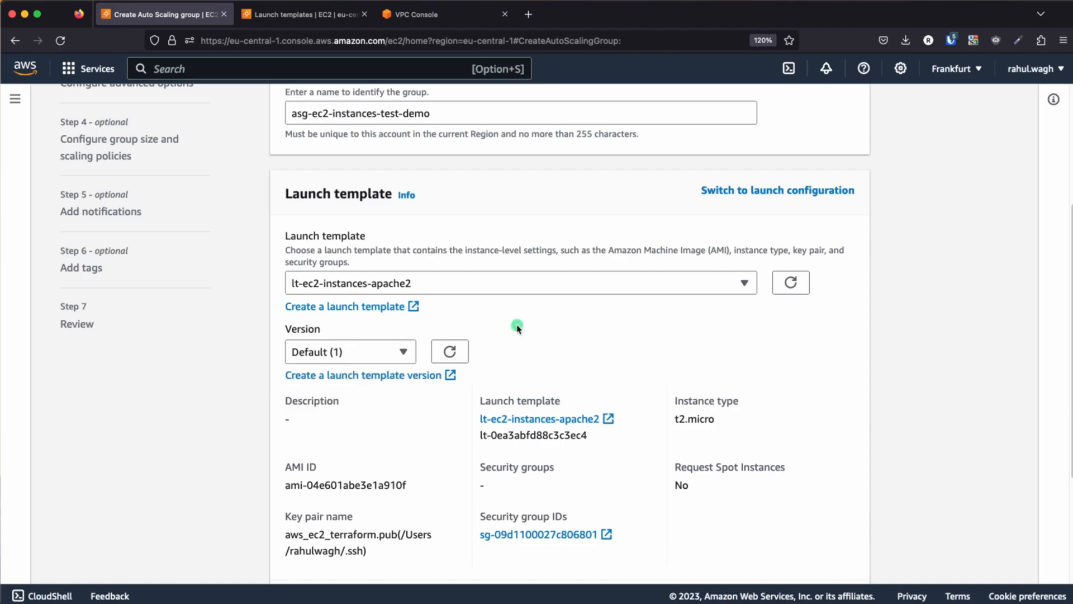
left_click(406, 349)
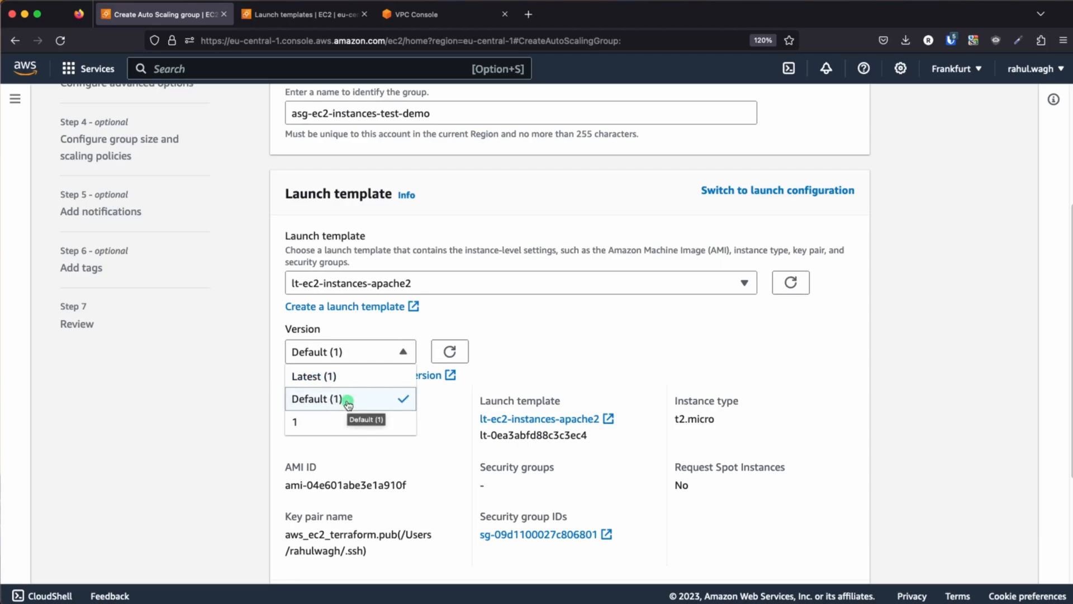
left_click(569, 347)
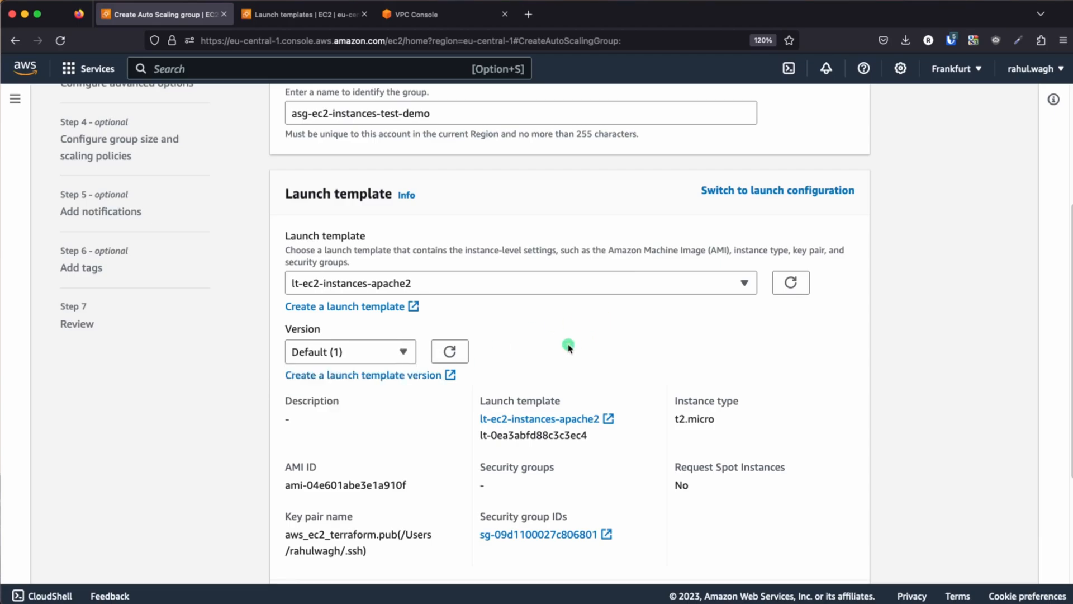
scroll(568, 347, "down", 2)
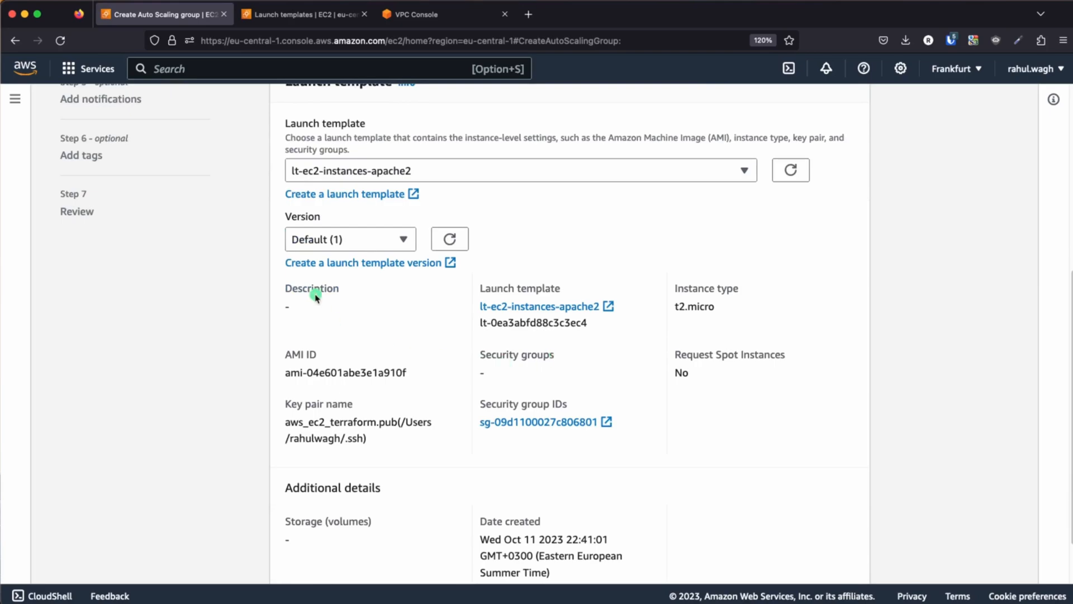
scroll(499, 399, "down", 1)
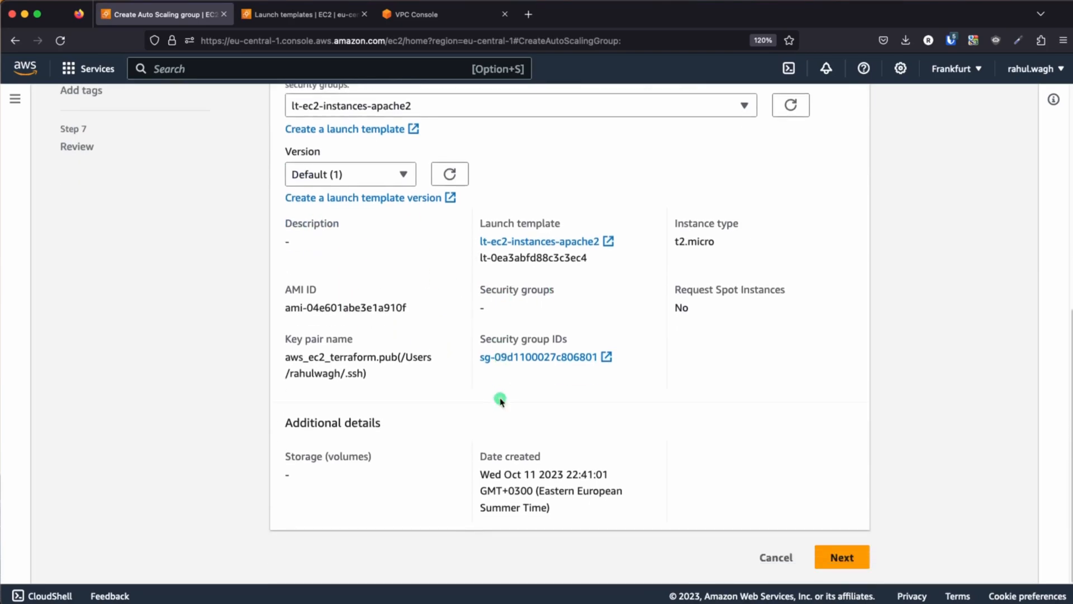
left_click(841, 558)
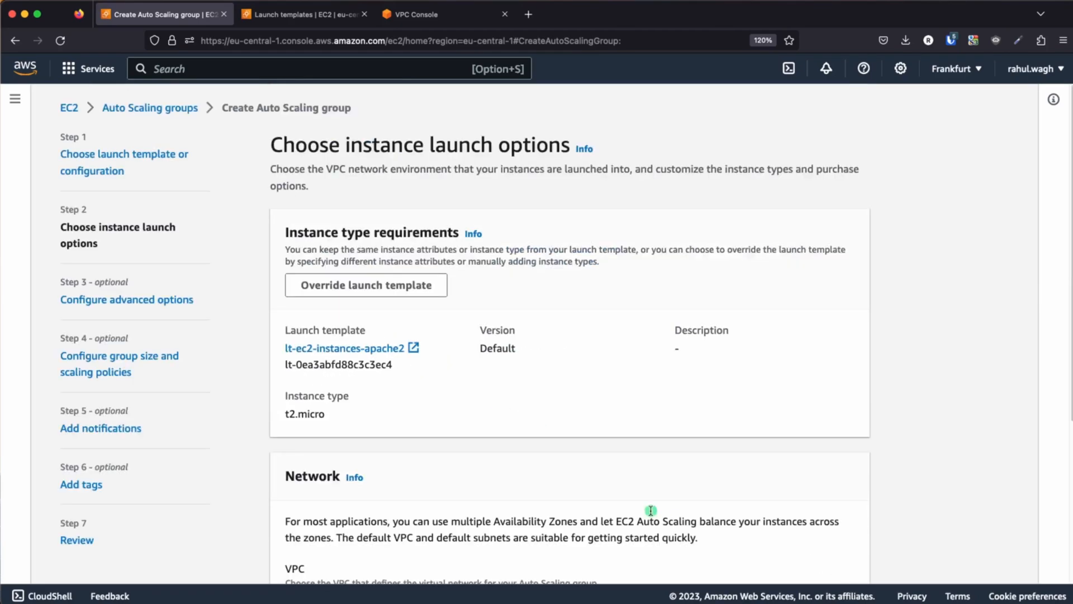
Set the Auto Scaling group's VPC to test-vpc
scroll(534, 425, "down", 2)
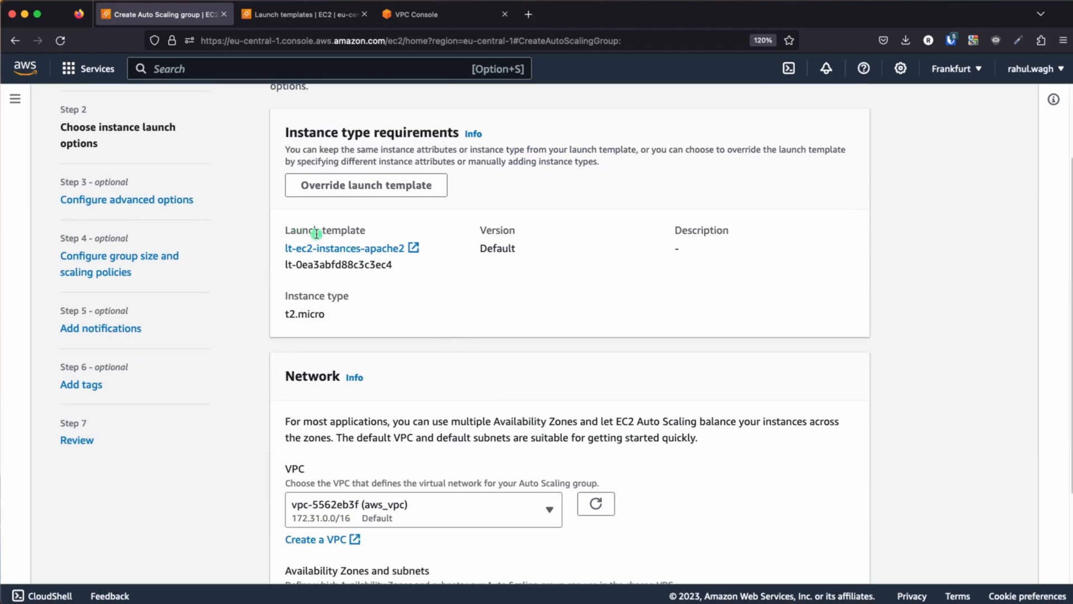
scroll(456, 374, "down", 2)
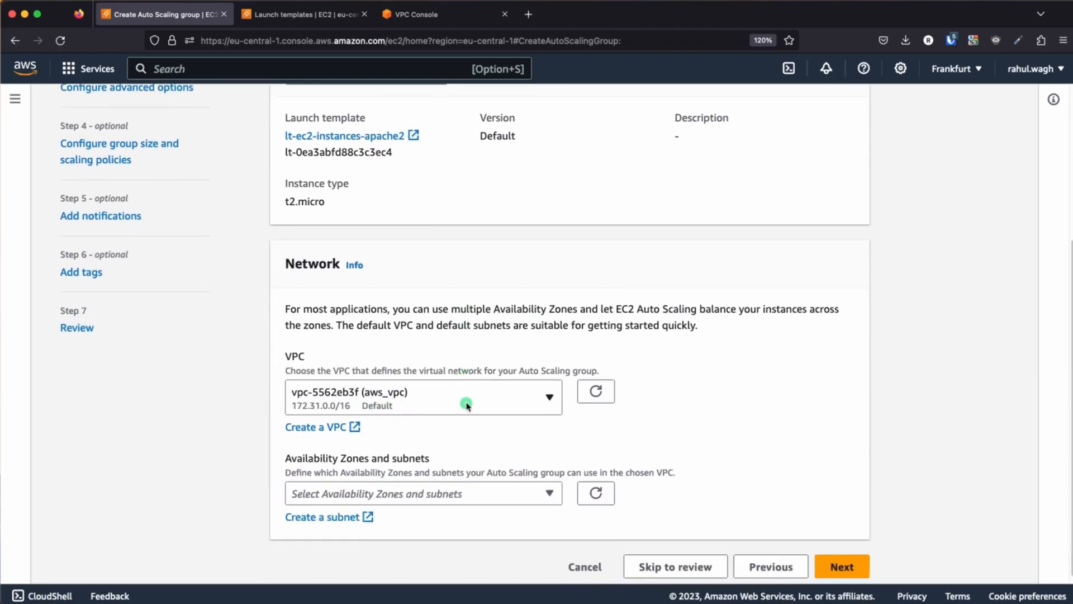
left_click(467, 400)
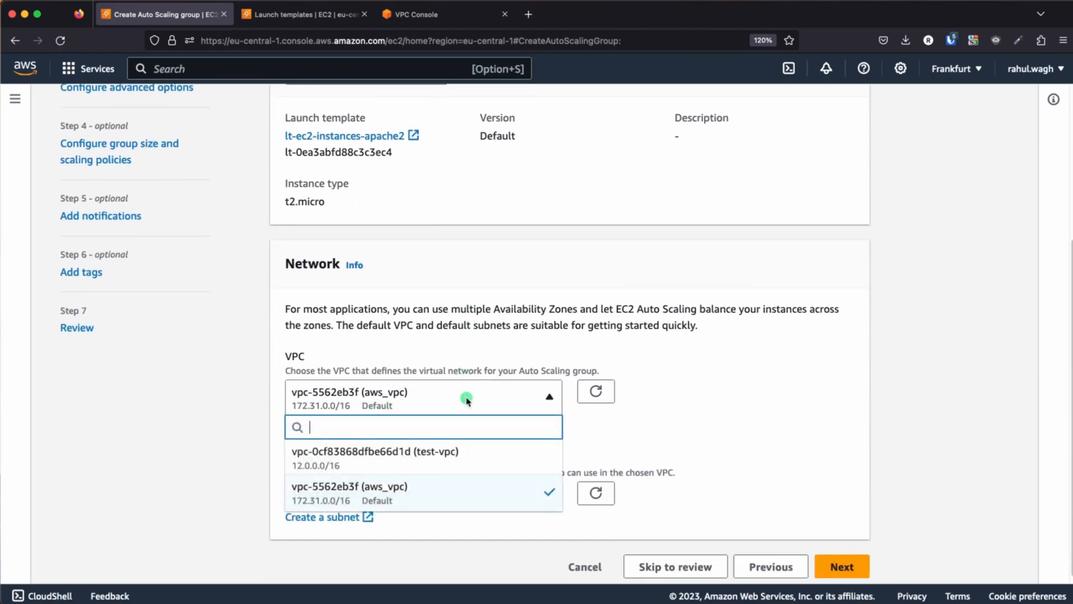
left_click(469, 447)
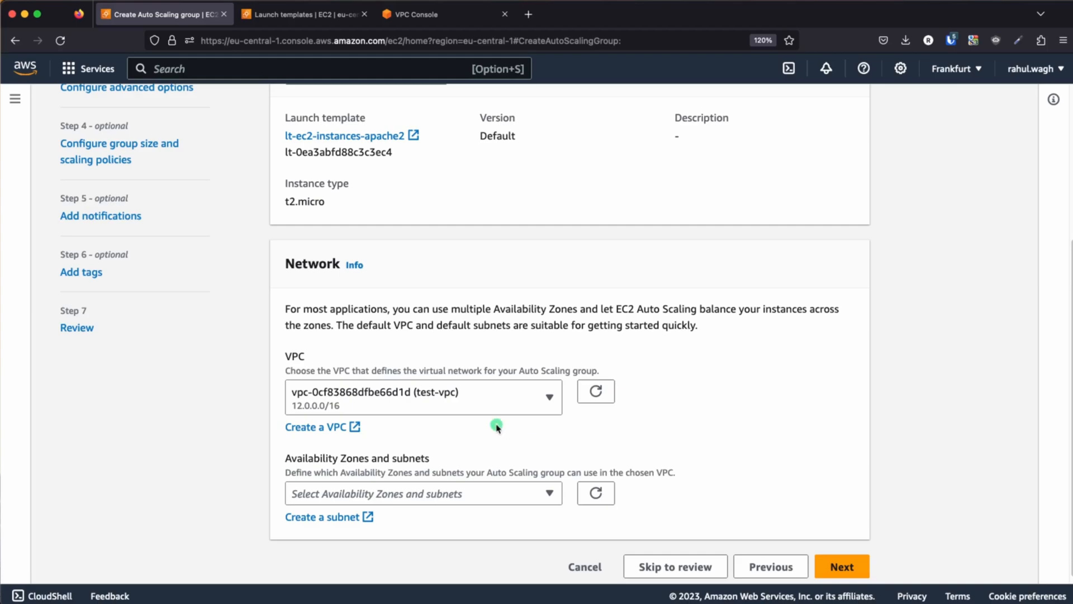
Add subnets test-public-subnet-1a and test-public-subnet-1b in eu-central-1a and eu-central-1b, and continue to the advanced options
scroll(497, 427, "down", 1)
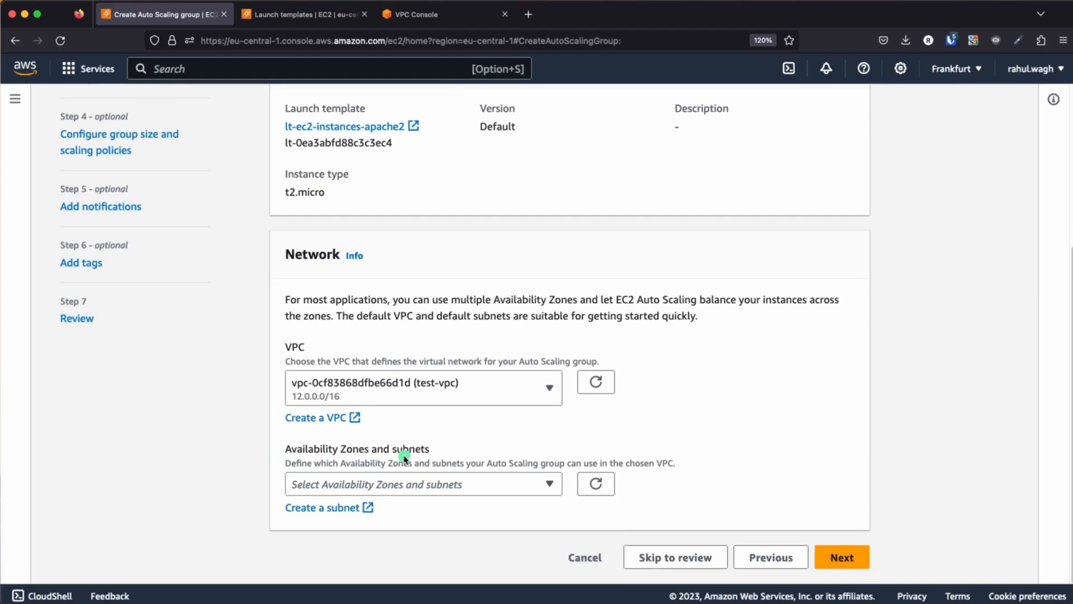
left_click(471, 485)
left_click(297, 392)
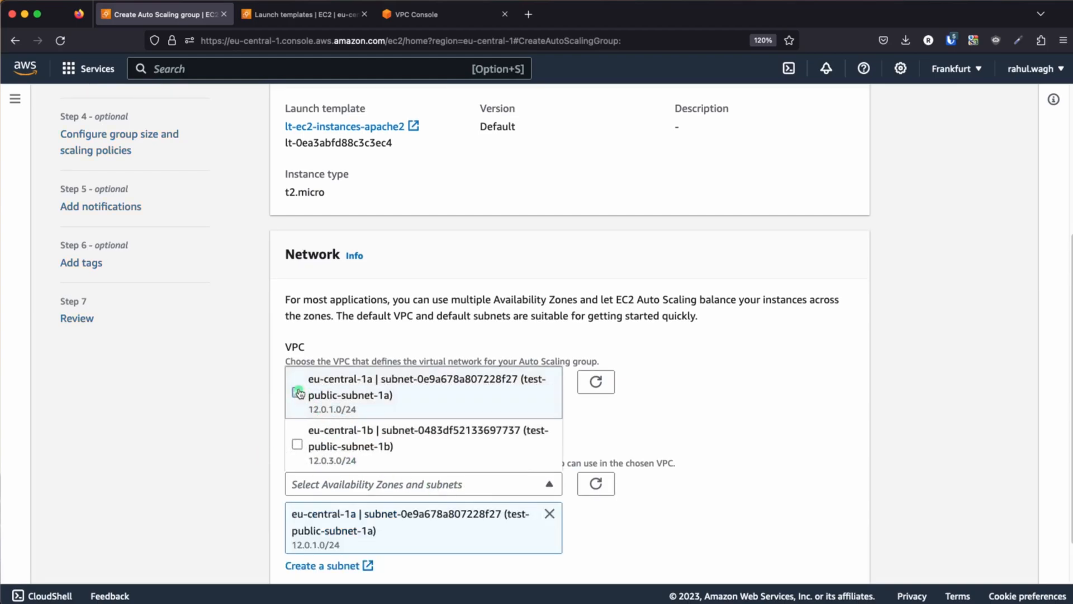
left_click(298, 450)
left_click(718, 436)
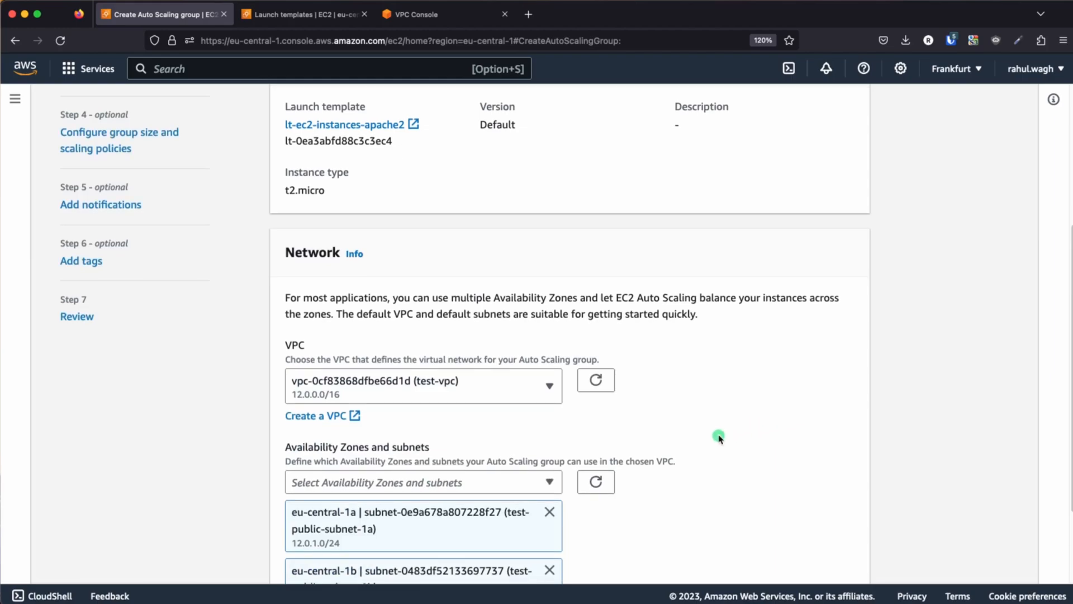
scroll(720, 438, "down", 5)
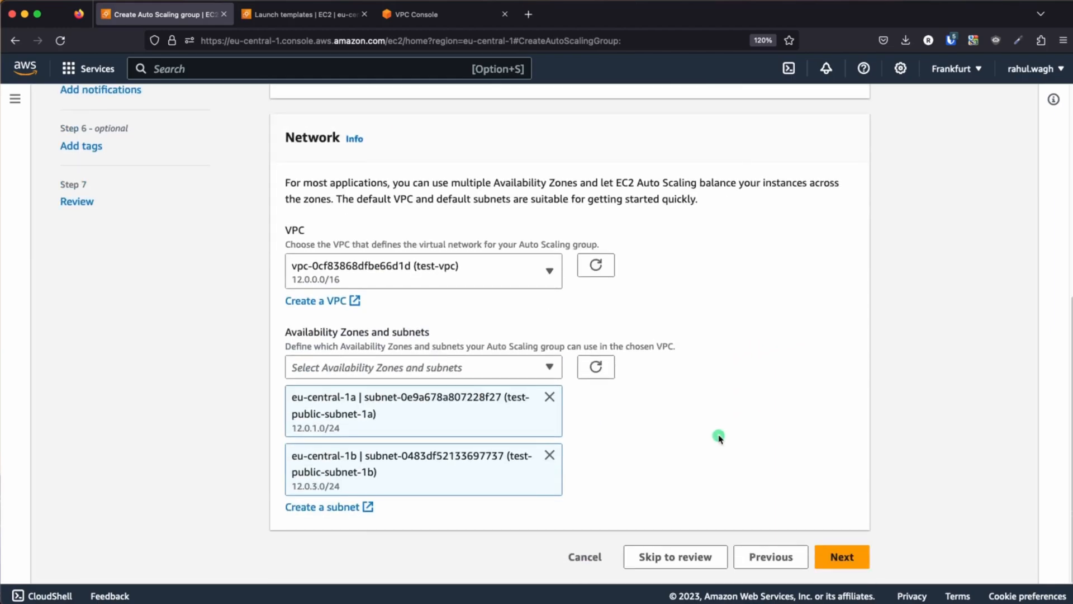
left_click(842, 557)
Consult the architecture diagram and attach the Auto Scaling group to the existing load balancer's target group tg-ec2-apache2
scroll(546, 420, "down", 3)
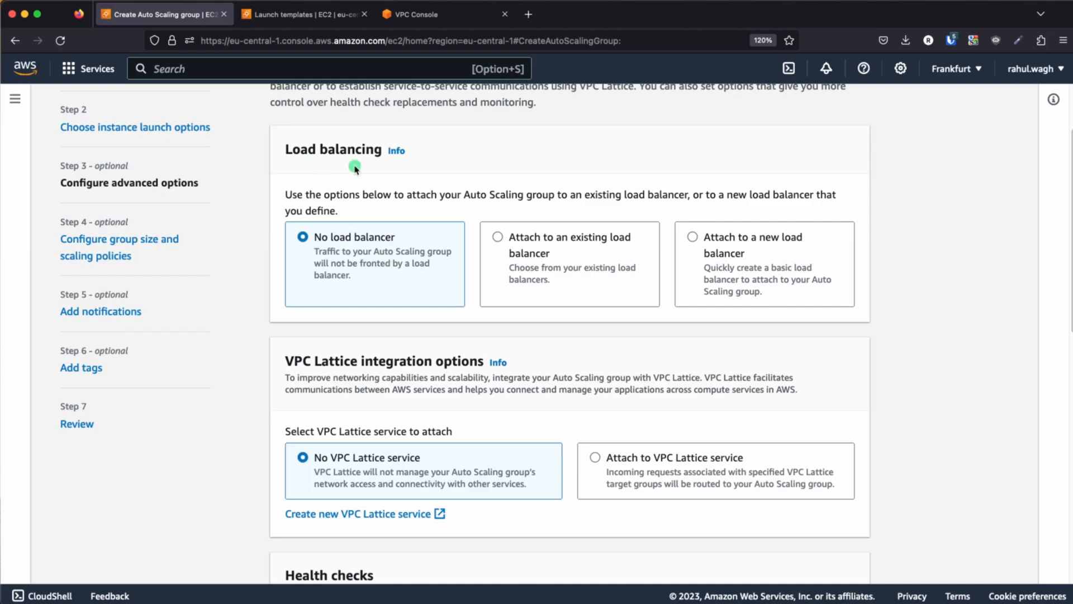
key("super+Tab")
key("super+Tab")
key("super+Tab")
key("super+Tab")
key("super+Tab")
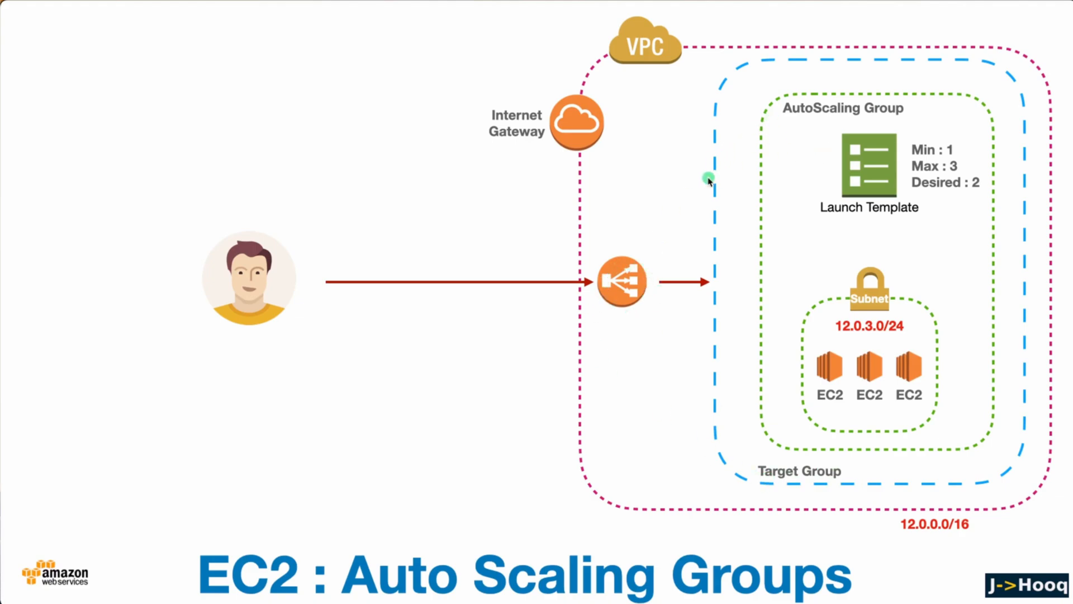
key("super+Tab")
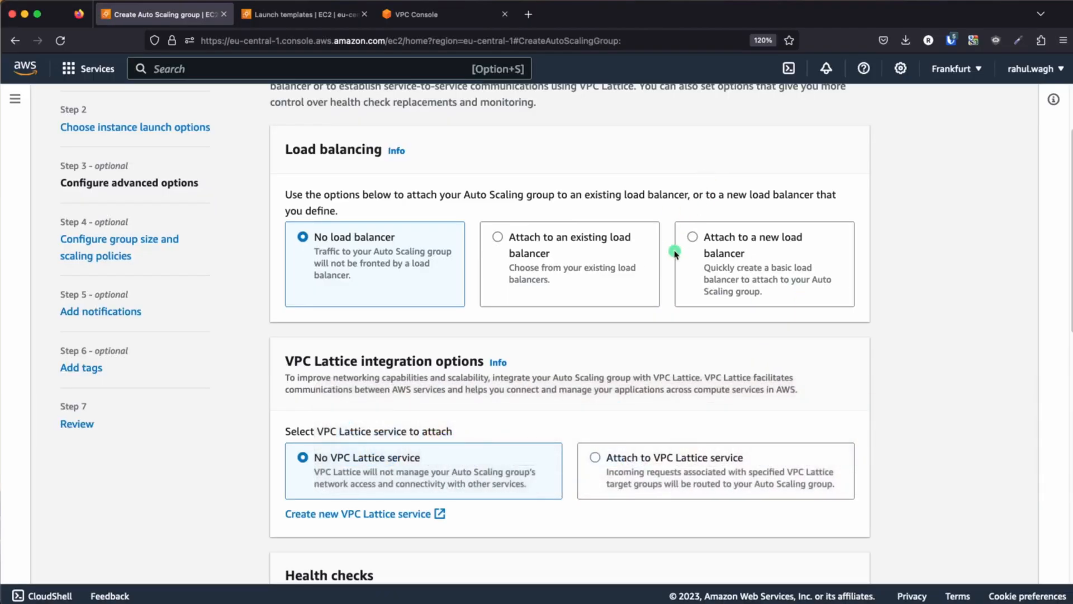
left_click(498, 237)
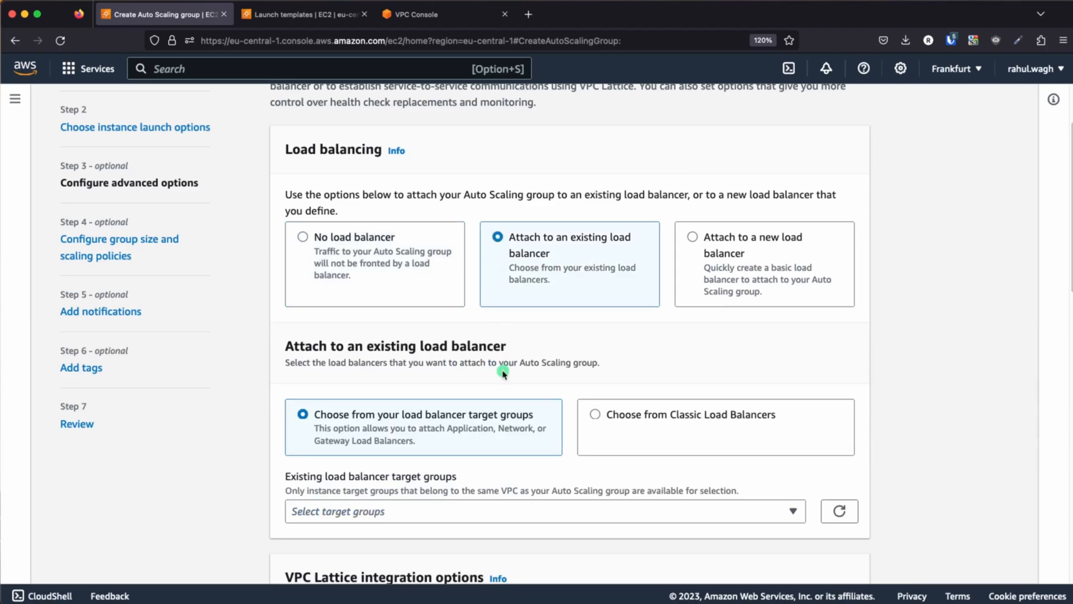
scroll(503, 370, "down", 3)
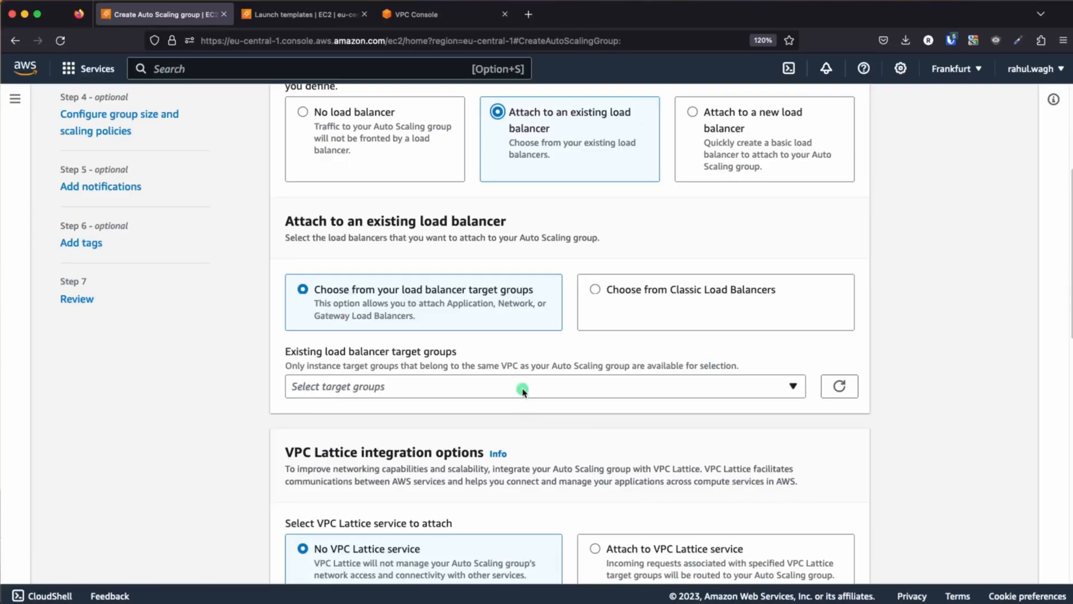
left_click(523, 388)
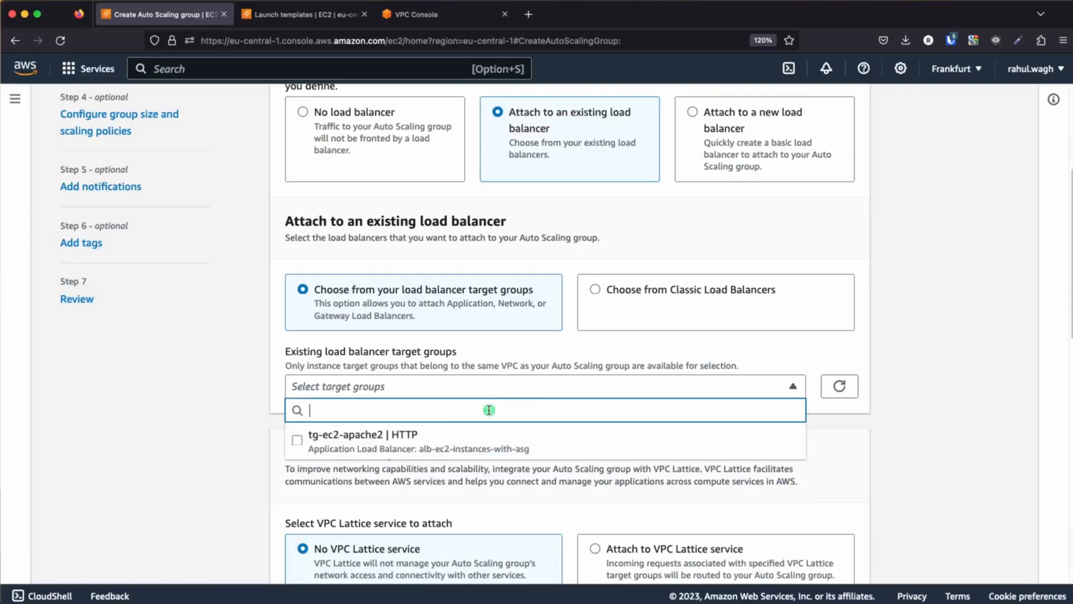
left_click(297, 440)
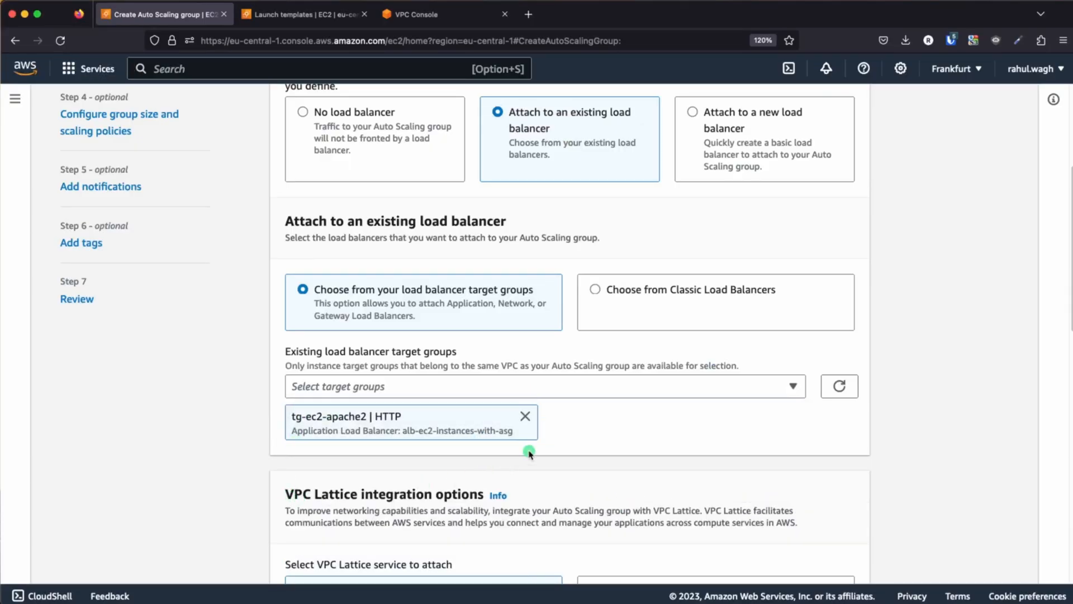
Turn on Elastic Load Balancing health checks and select the health check grace period value
scroll(564, 444, "down", 5)
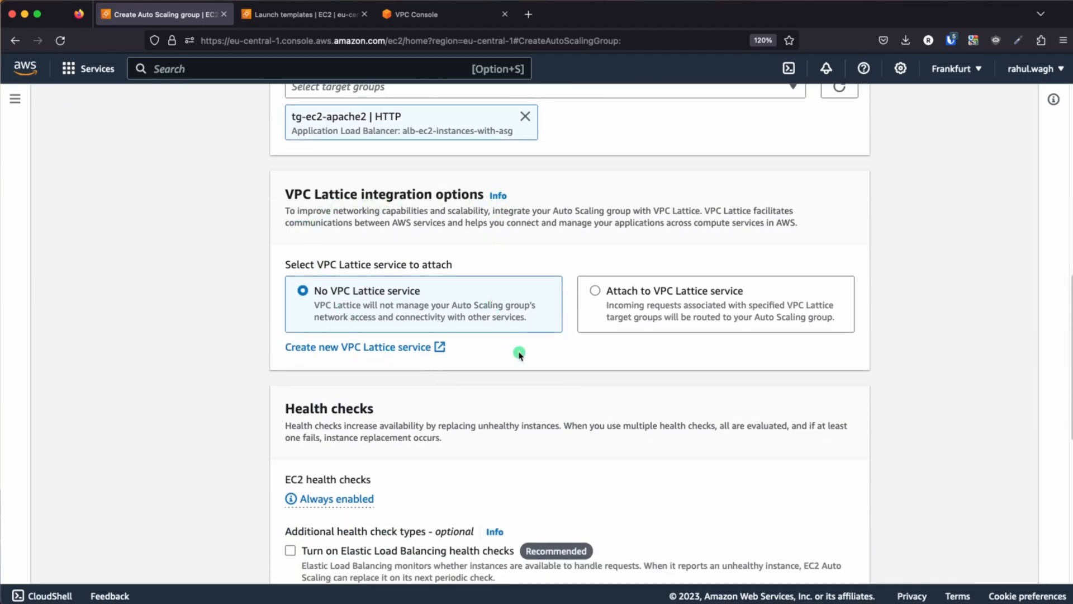
scroll(521, 359, "down", 4)
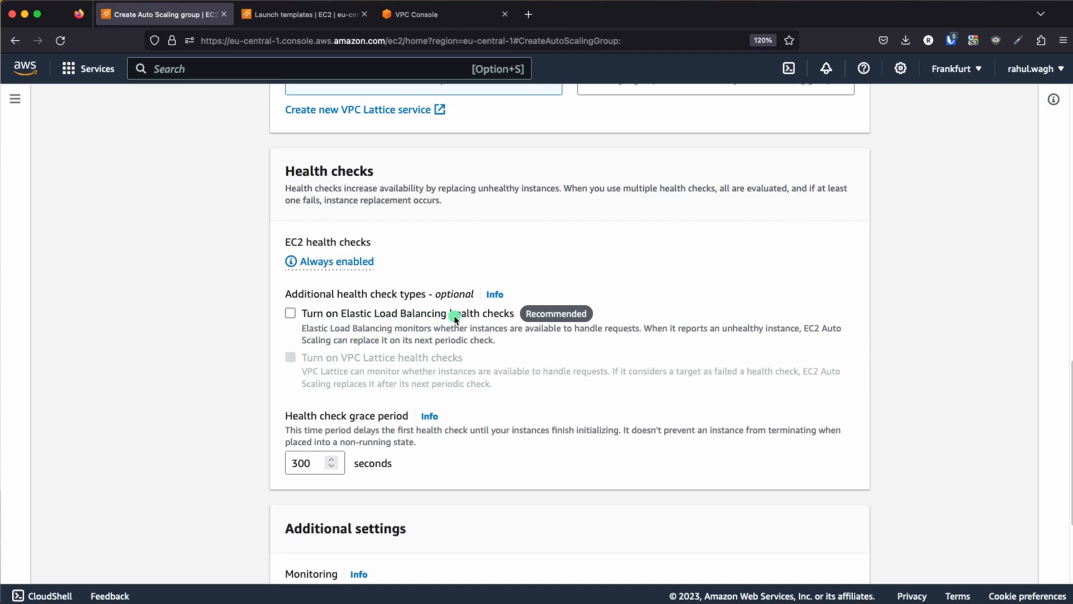
left_click(290, 314)
scroll(500, 402, "down", 1)
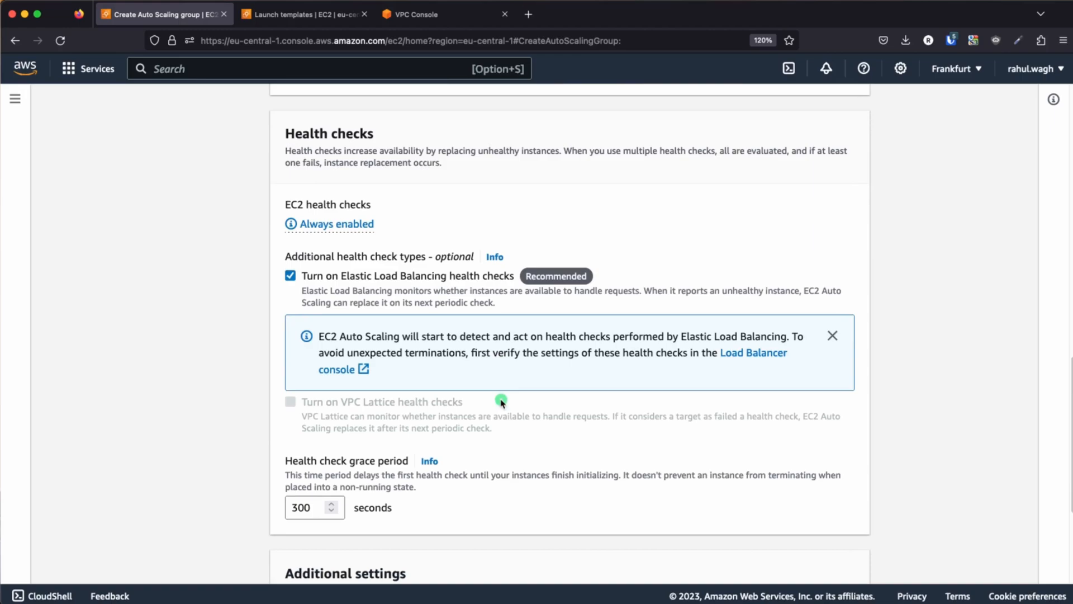
scroll(501, 401, "down", 2)
left_click(302, 431)
double_click(302, 431)
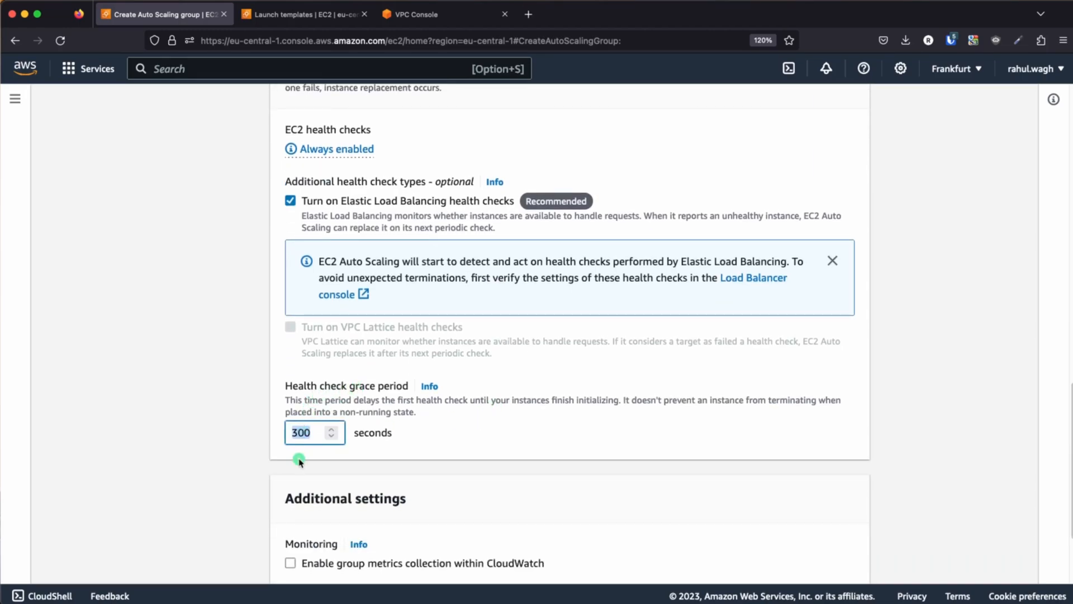
Set the health check grace period to 20 seconds and continue to the group size and scaling policies
type("2")
left_click(268, 461)
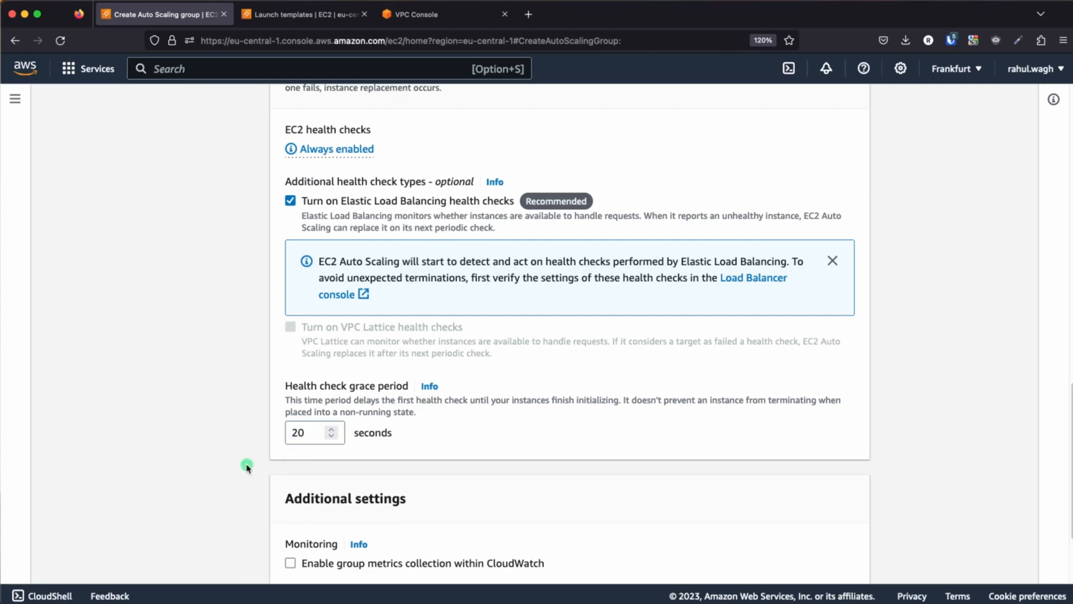
scroll(247, 465, "down", 1)
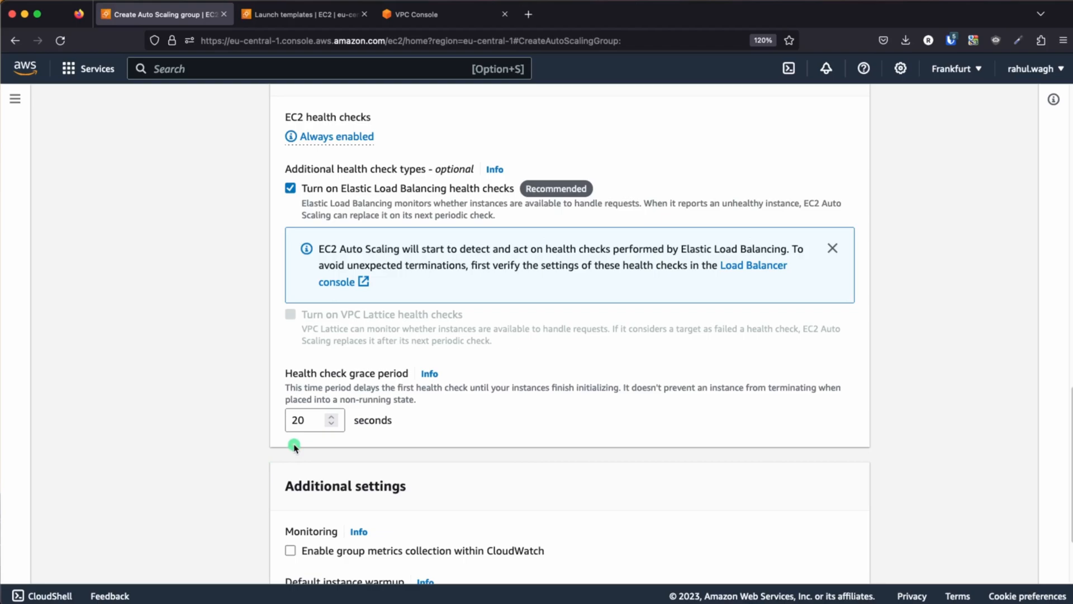
scroll(294, 447, "down", 5)
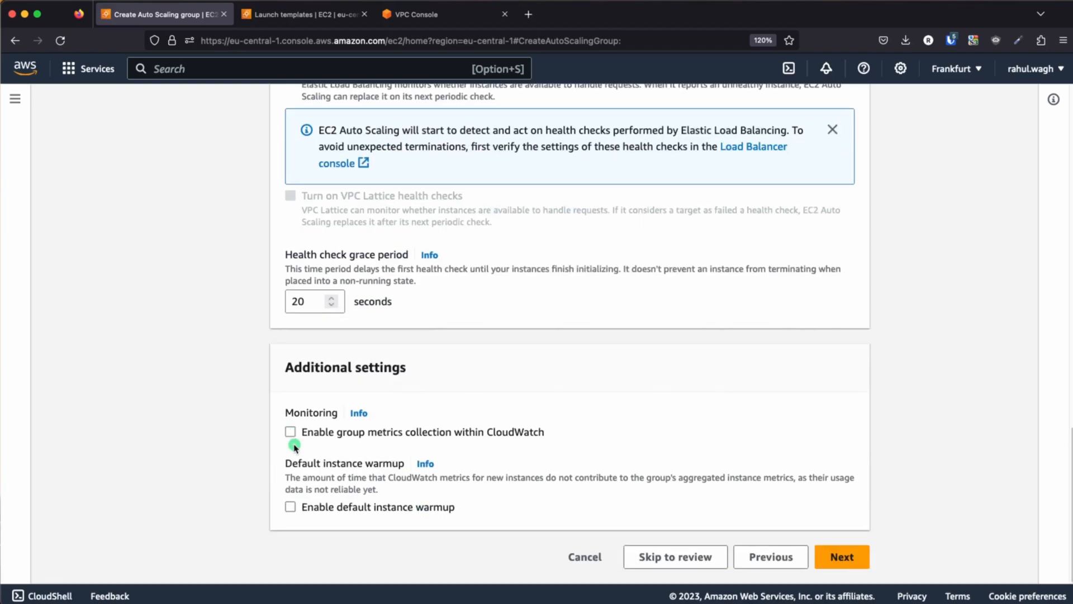
left_click(846, 568)
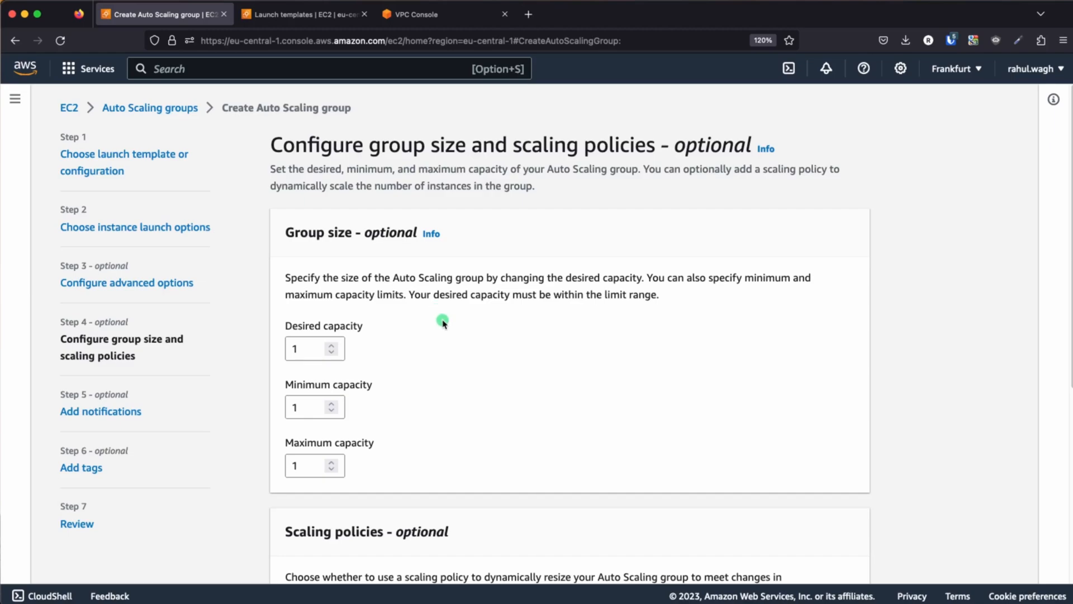
Consult the architecture diagram and set the group's desired capacity to 2, minimum to 1 and maximum to 3
key("super+Tab")
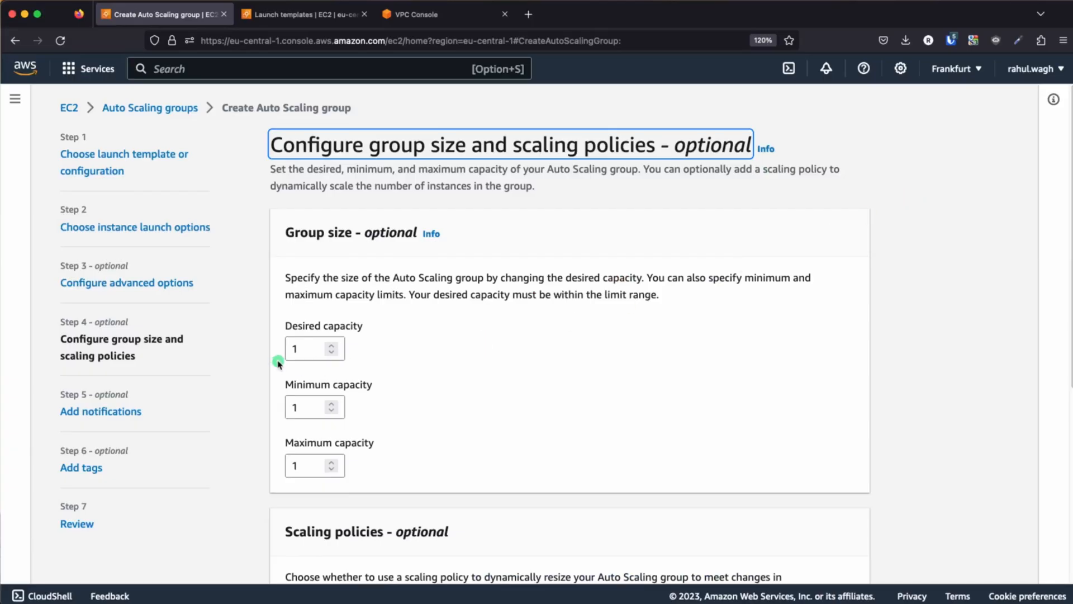
left_click(302, 347)
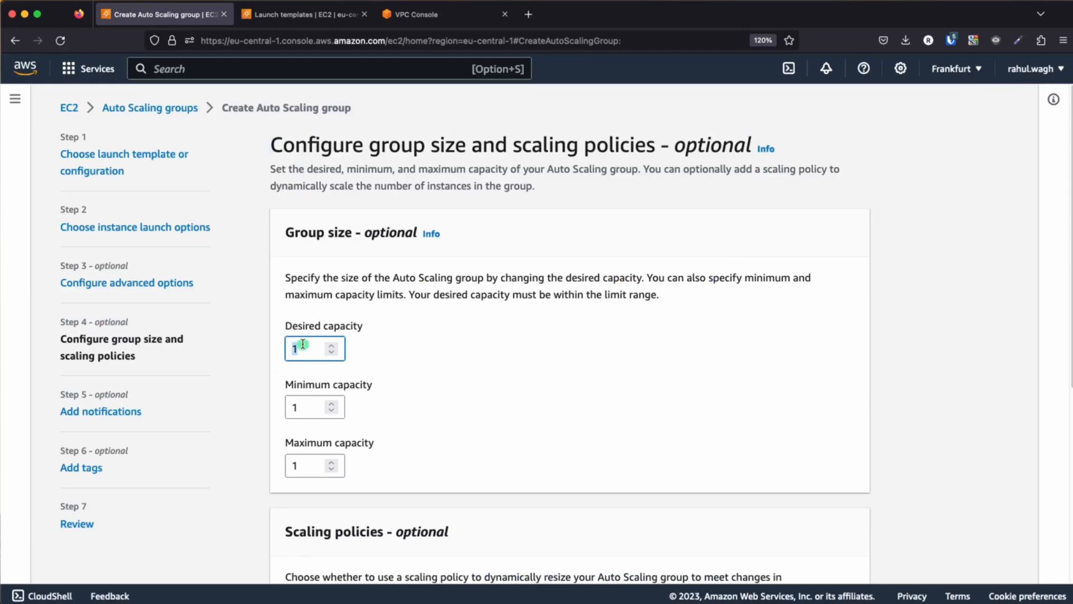
type("2")
left_click(308, 409)
left_click(311, 463)
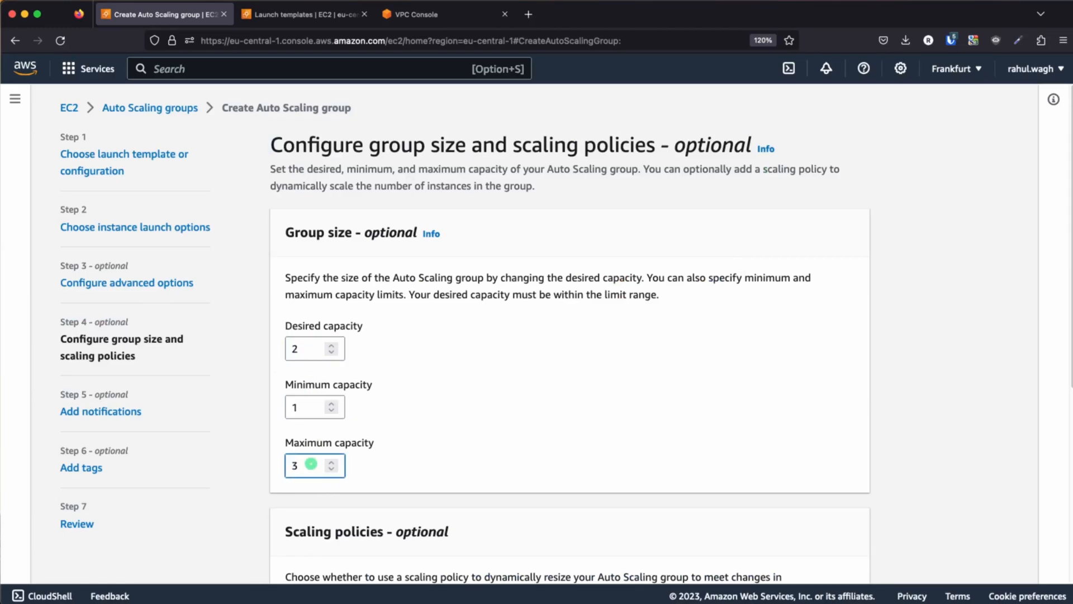
left_click(480, 391)
scroll(486, 405, "down", 5)
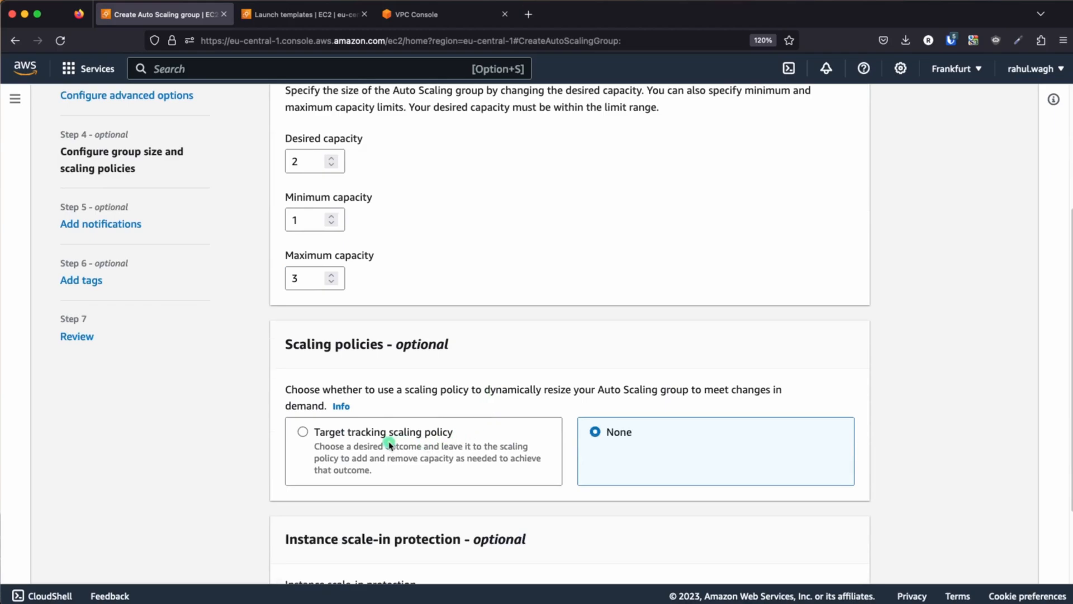
scroll(609, 447, "down", 3)
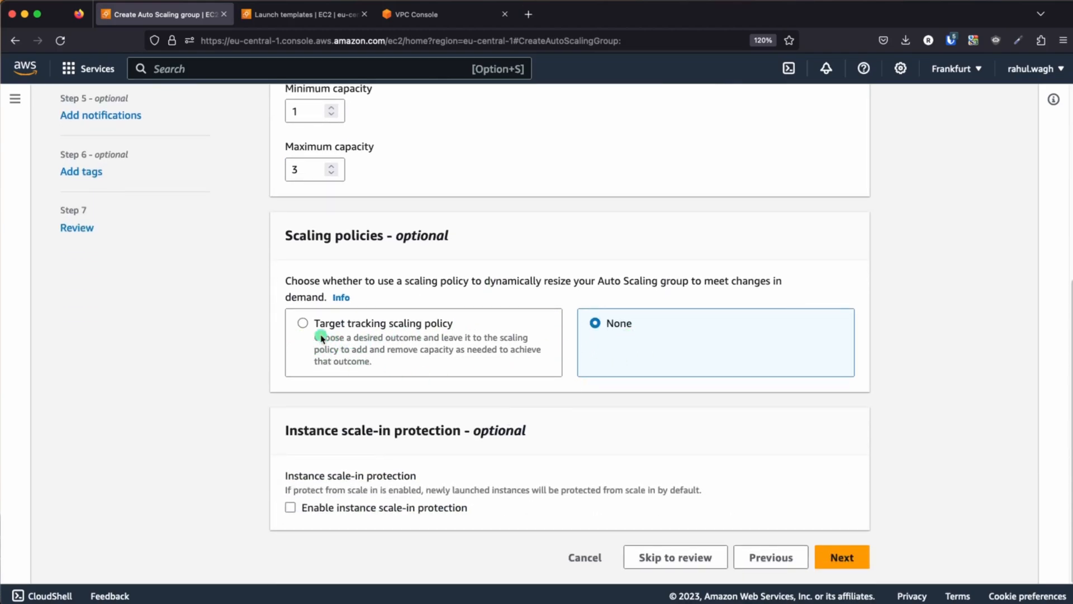
left_click(302, 324)
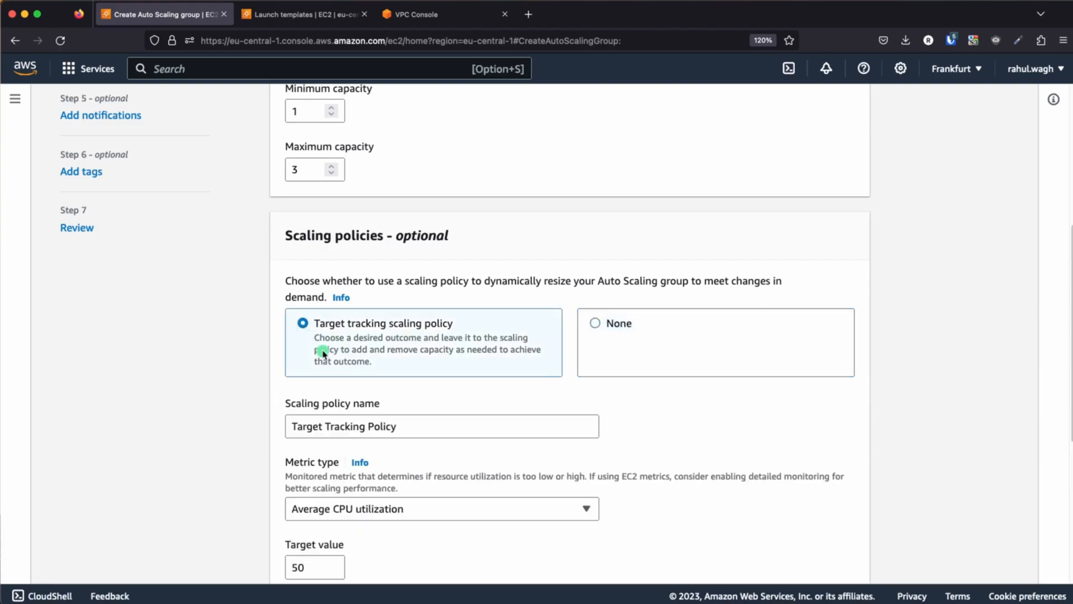
scroll(396, 447, "down", 2)
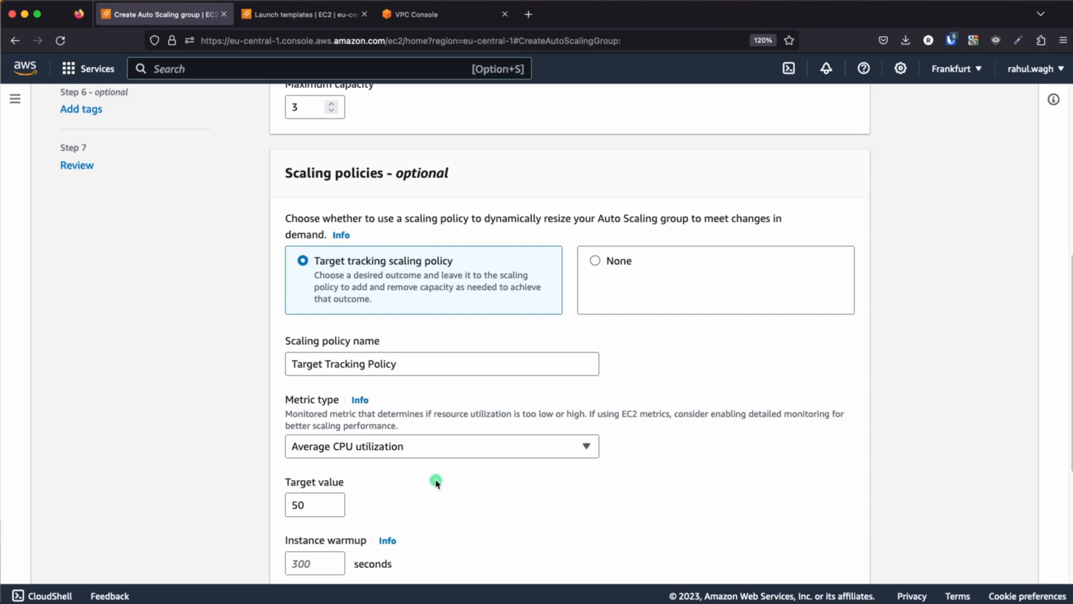
left_click(595, 262)
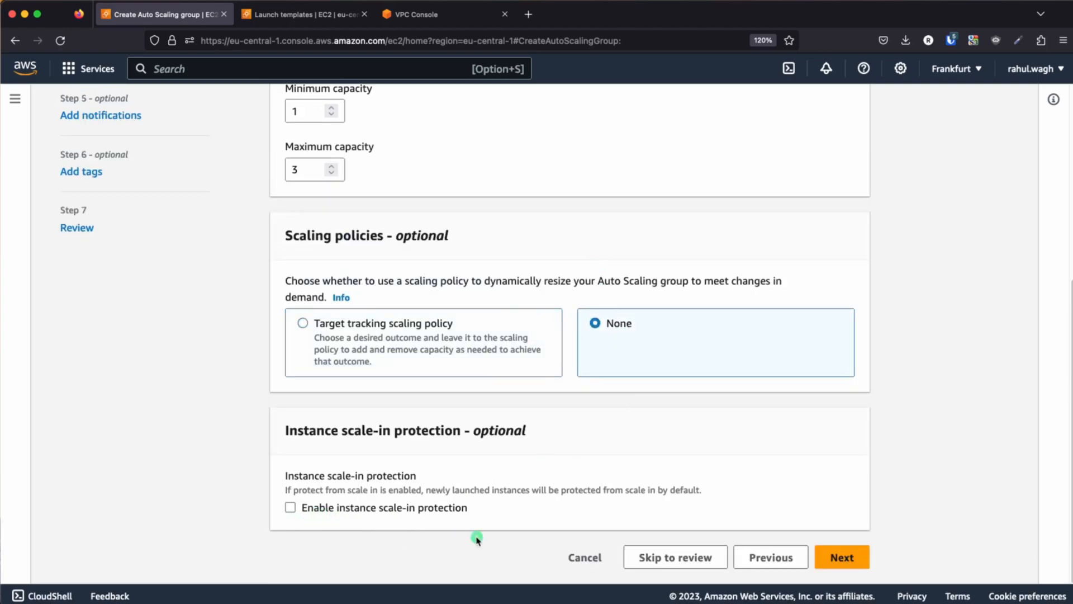
Continue without adding notifications or tags and create the Auto Scaling group from the review page
left_click(844, 557)
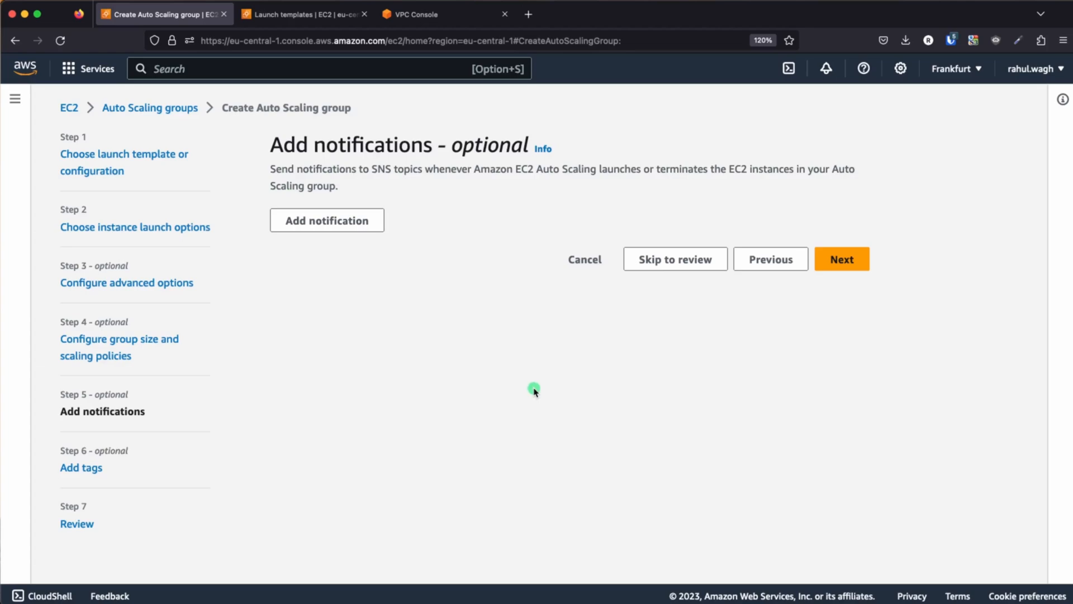
left_click(853, 260)
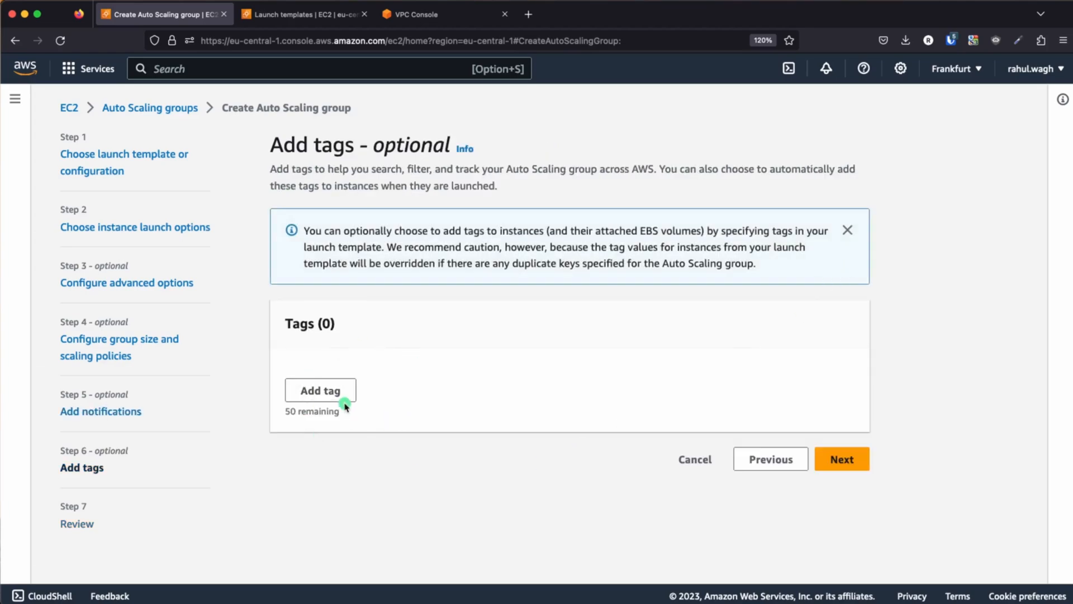
left_click(857, 463)
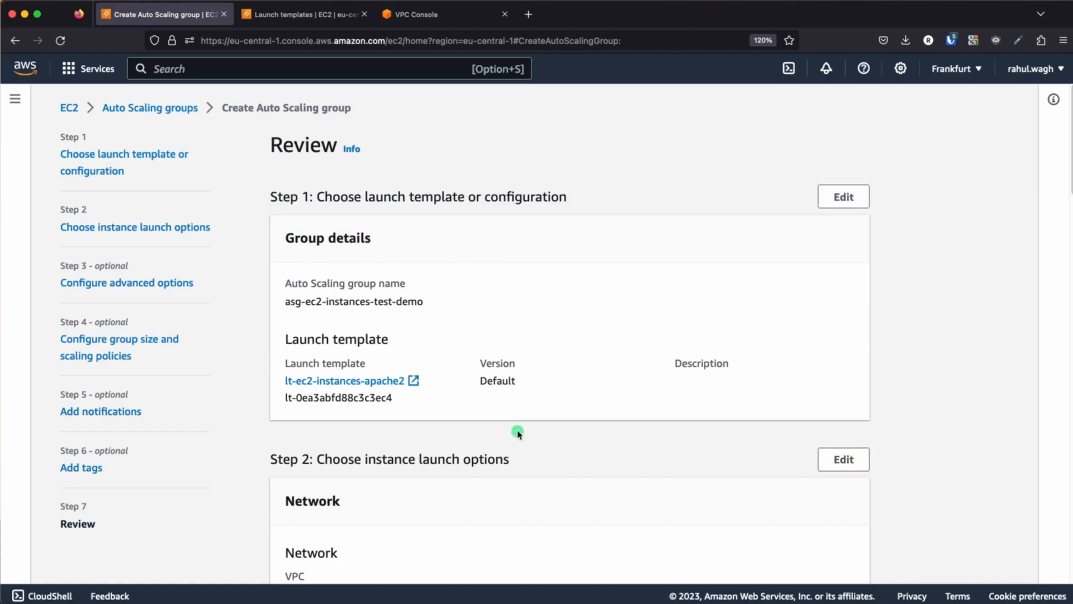
scroll(517, 435, "down", 20)
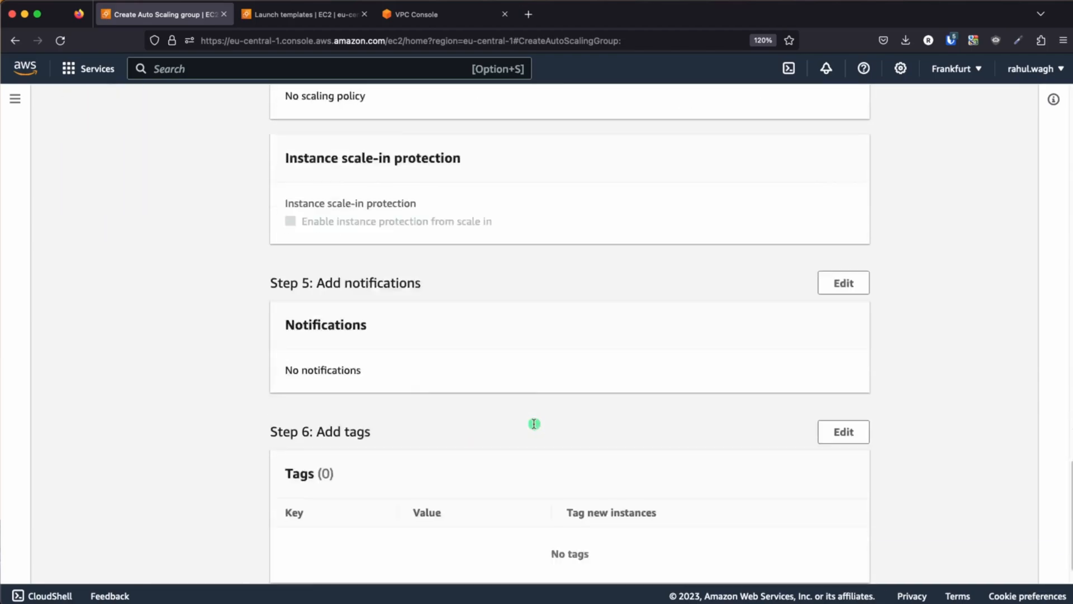
scroll(533, 424, "down", 3)
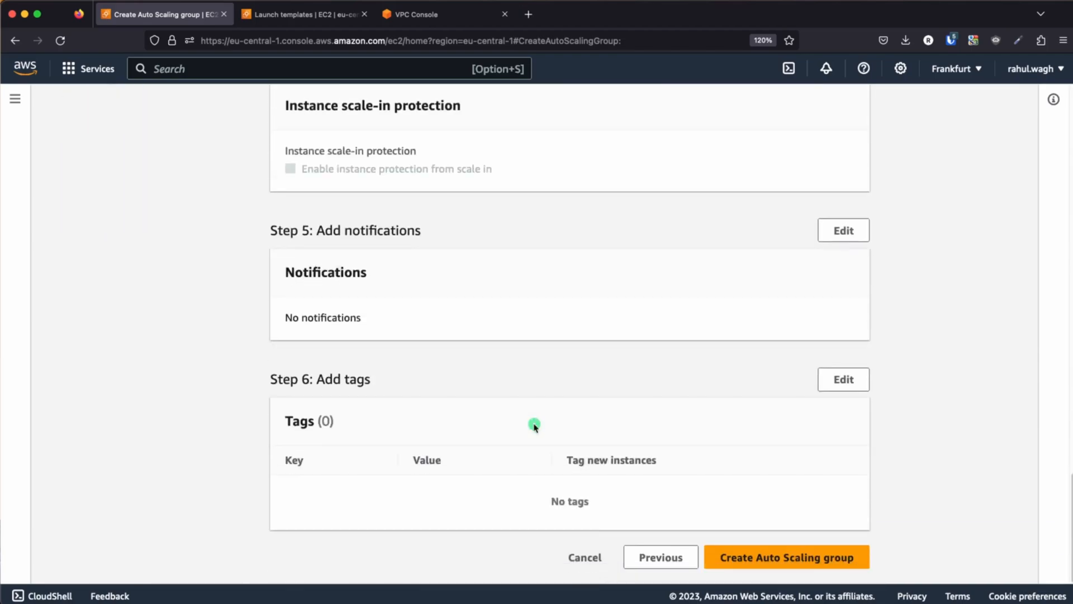
left_click(798, 559)
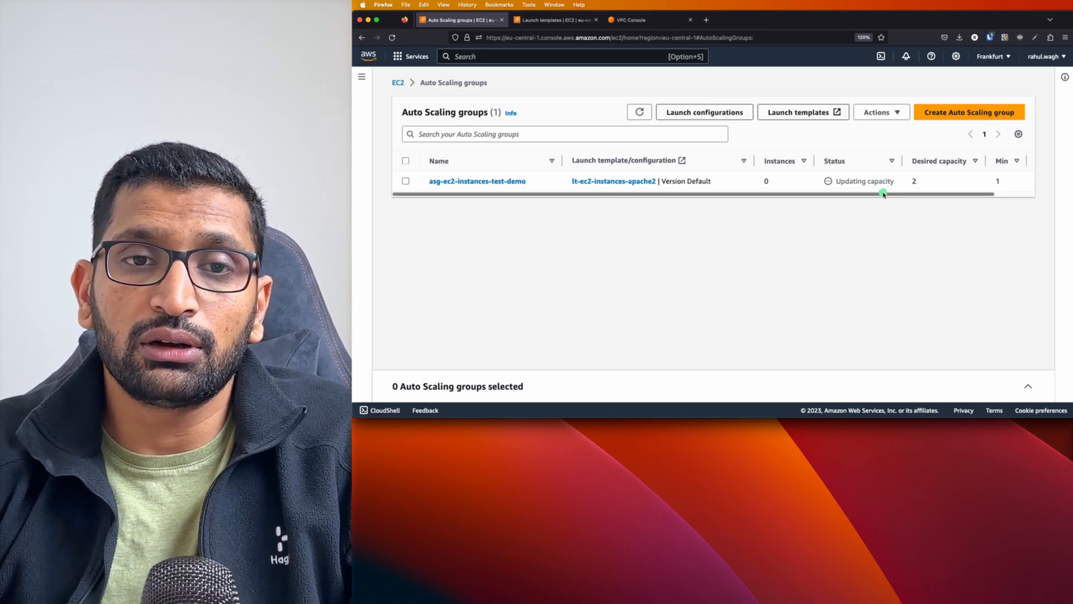
Check the new Auto Scaling group's status and capacity columns, and open the running instances list from the EC2 dashboard
scroll(883, 190, "right", 3)
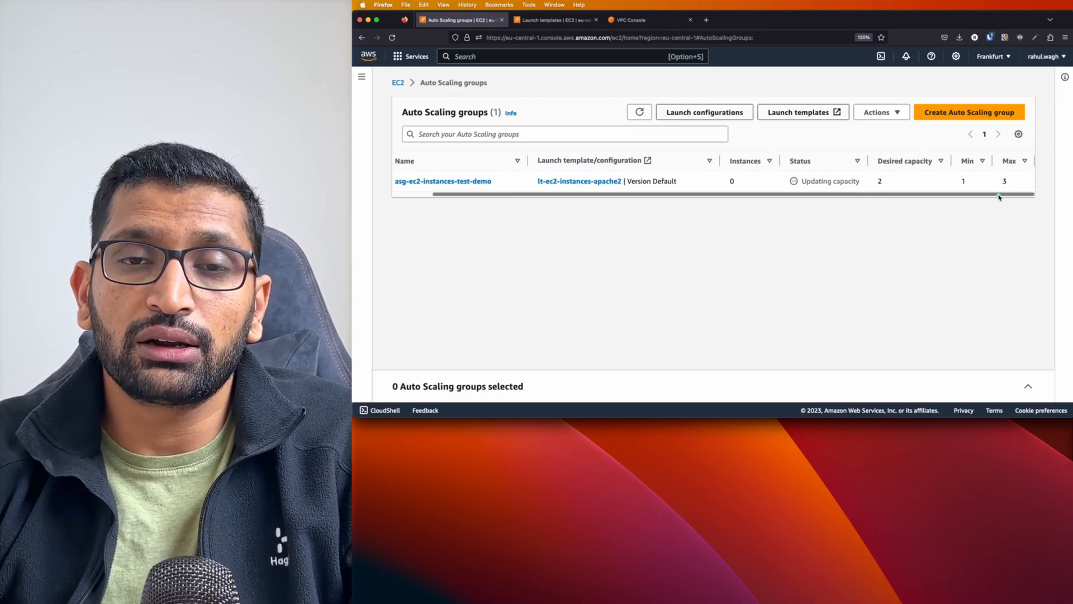
left_click(886, 182)
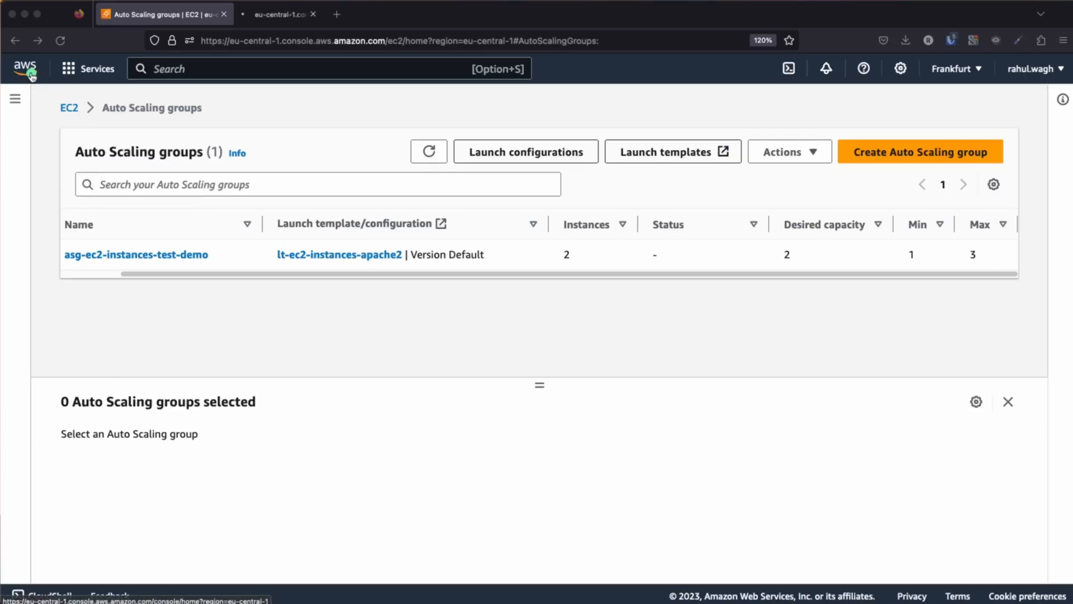
left_click(290, 14)
left_click(131, 216)
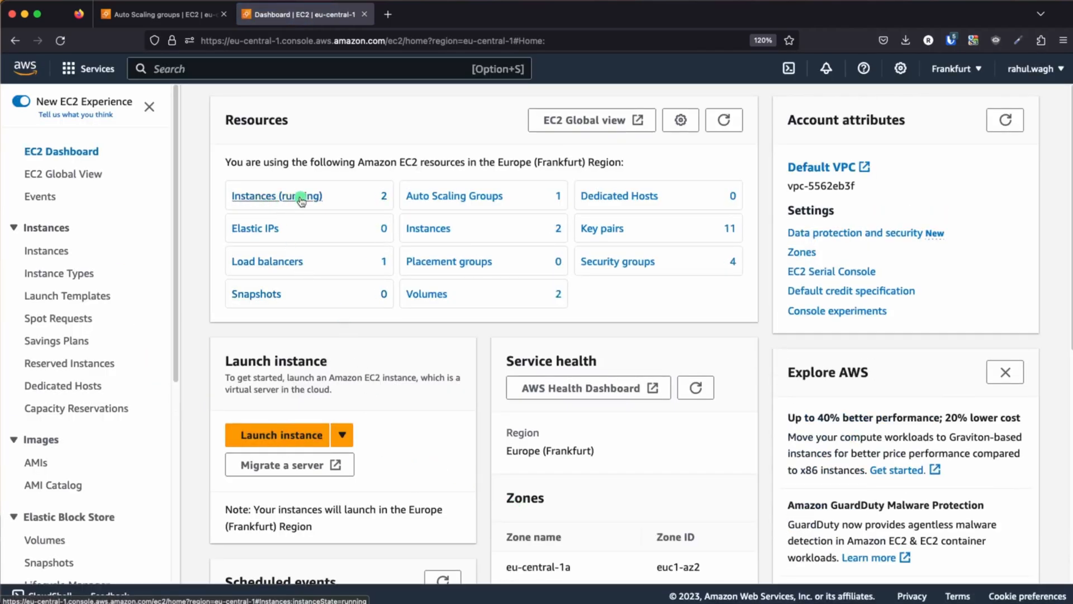
left_click(302, 197)
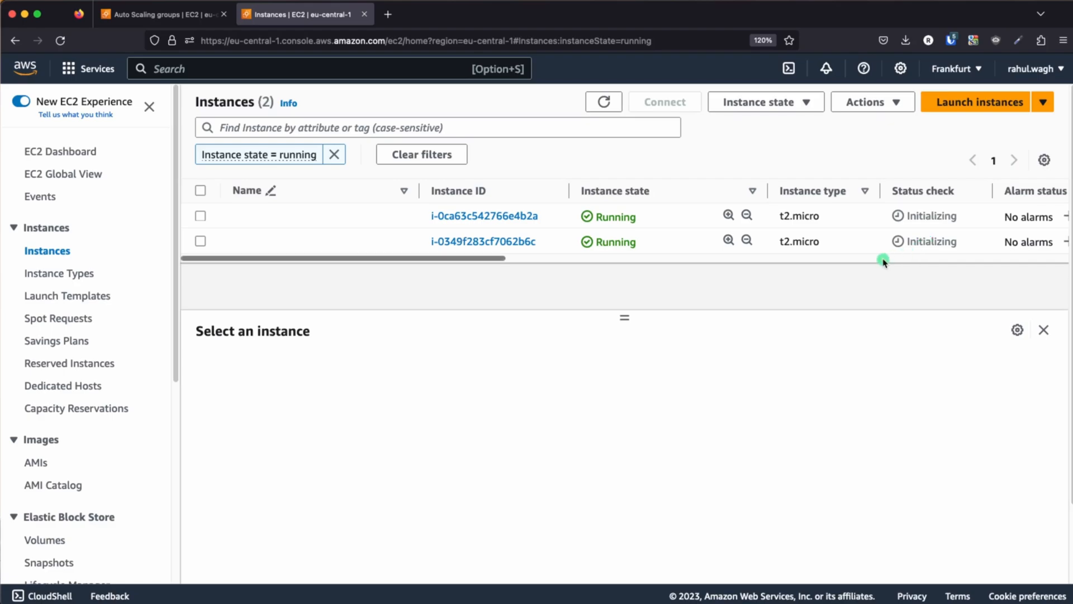
Compare the running instances with the architecture diagram, and refresh the list to check their status checks and availability zones
key("super+Tab")
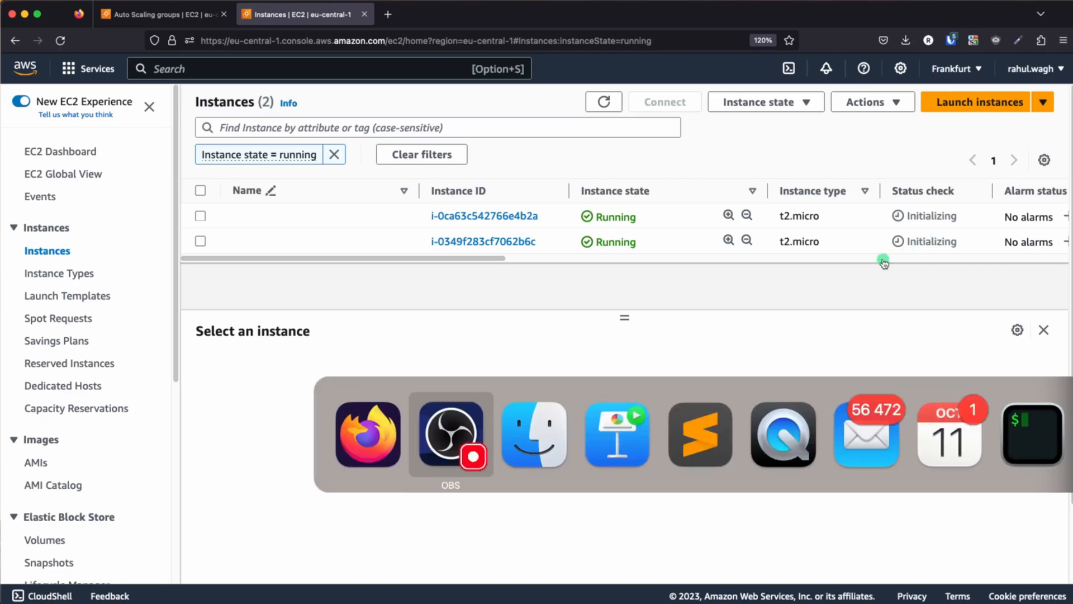
key("super+Tab")
key("super+Tab")
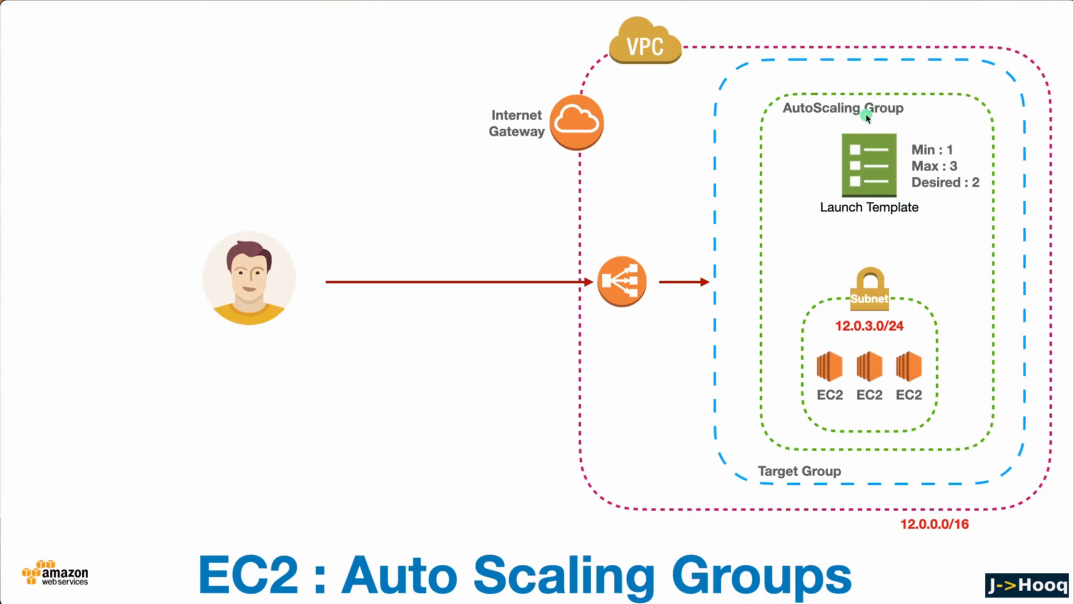
left_click(778, 256)
key("super+Tab")
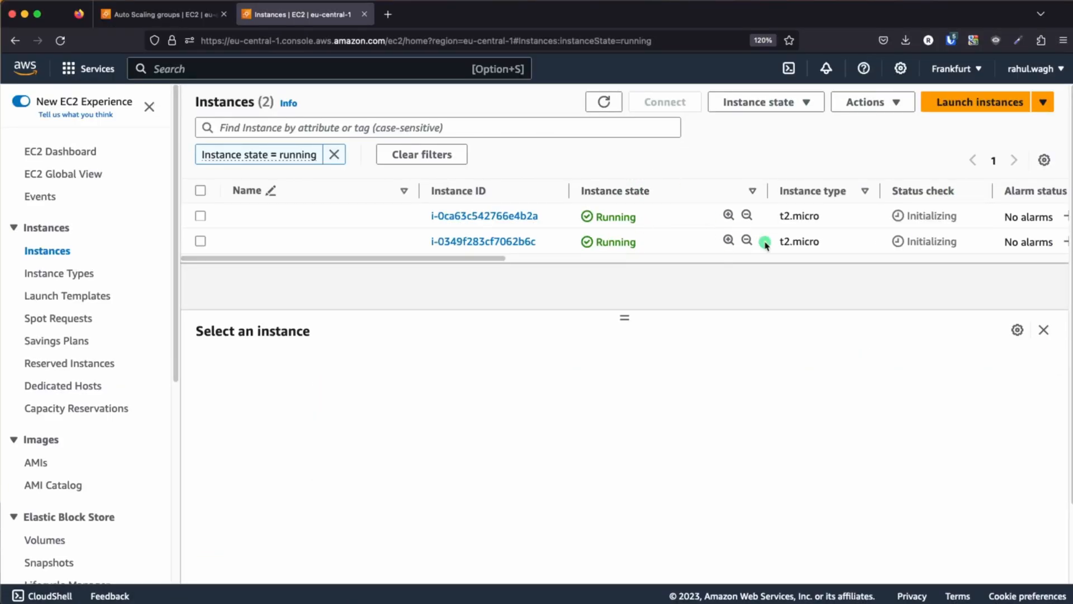
left_click(603, 102)
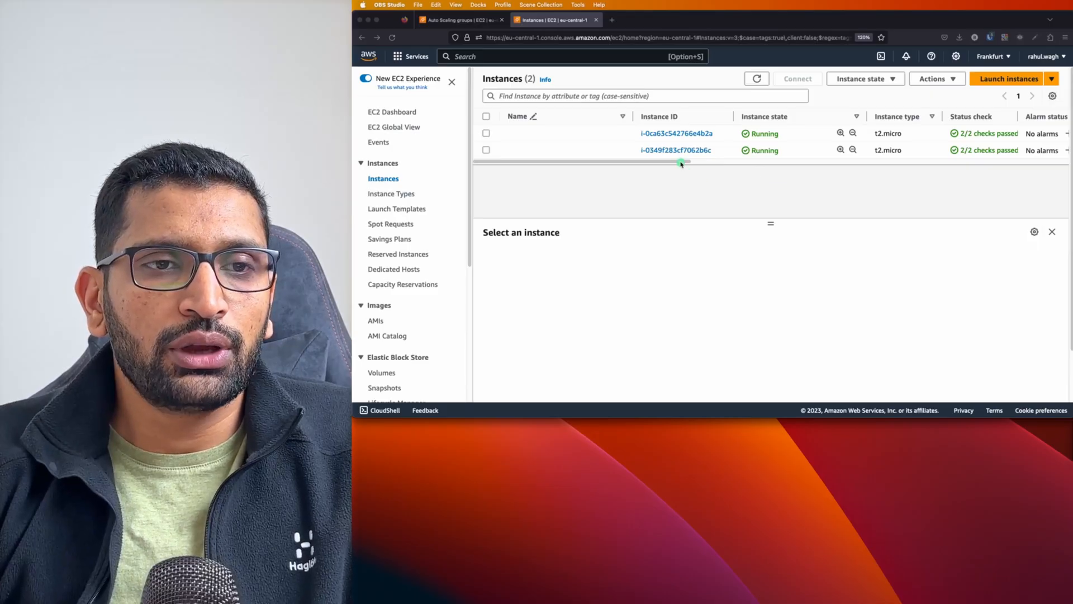
left_click_drag(688, 162, 747, 165)
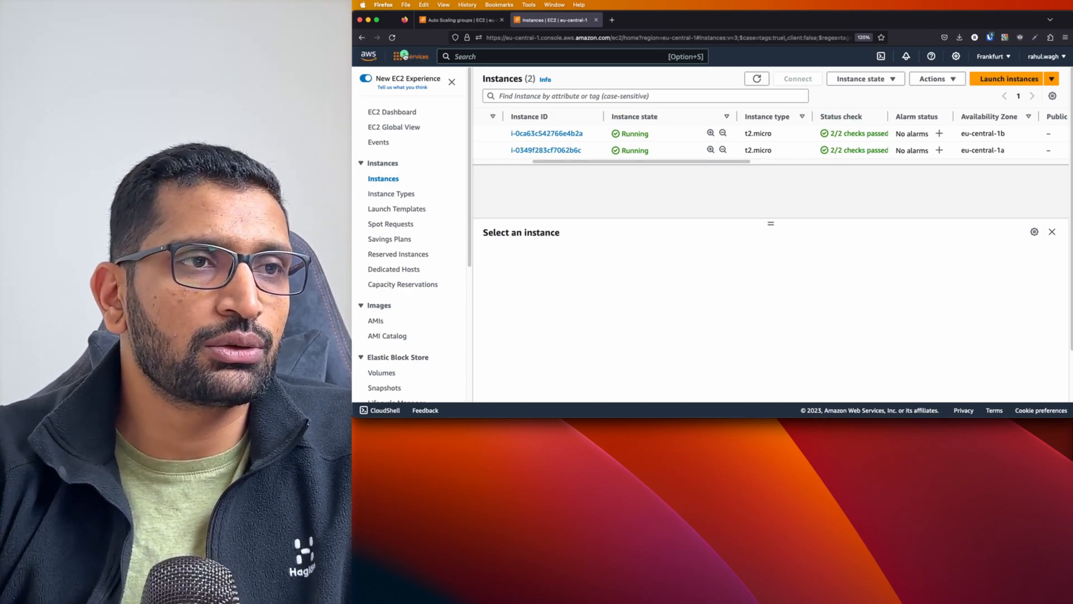
Open the load balancer alb-ec2-instances-with-asg and copy its DNS name
scroll(412, 179, "down", 5)
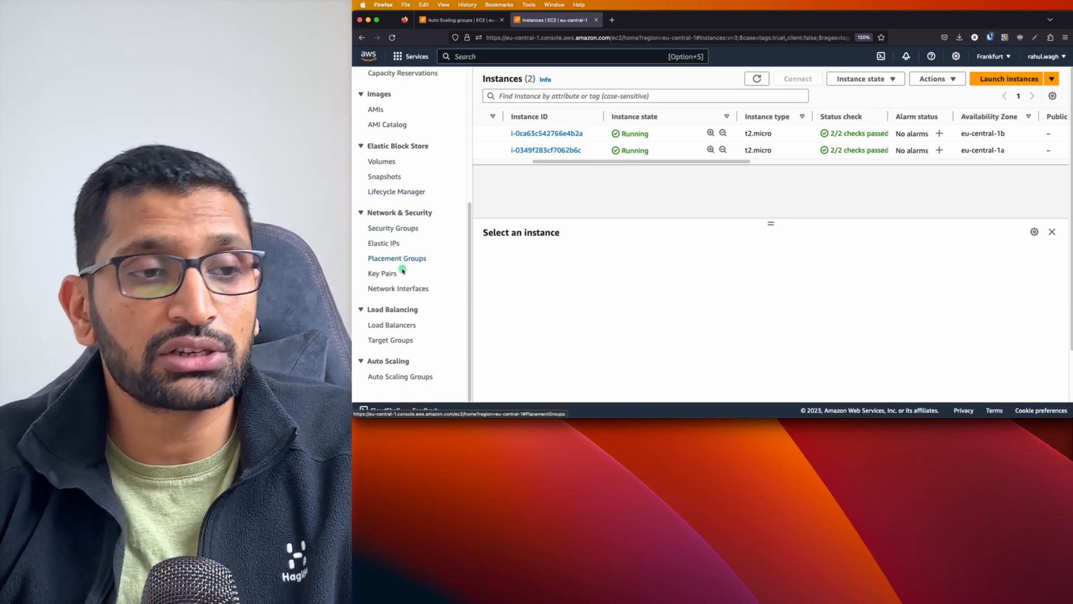
left_click(393, 326)
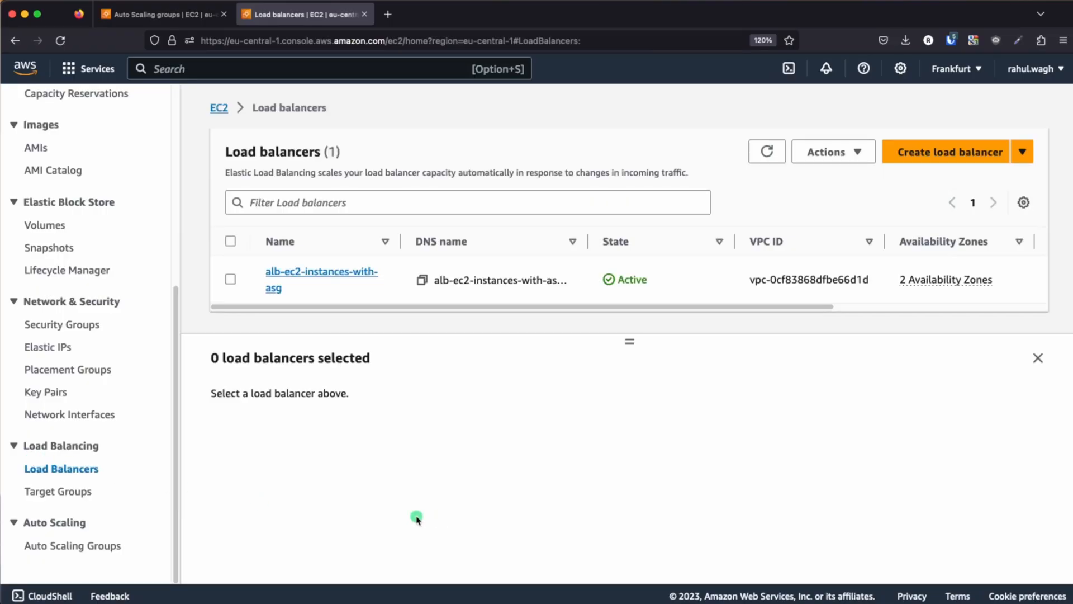
left_click(562, 199)
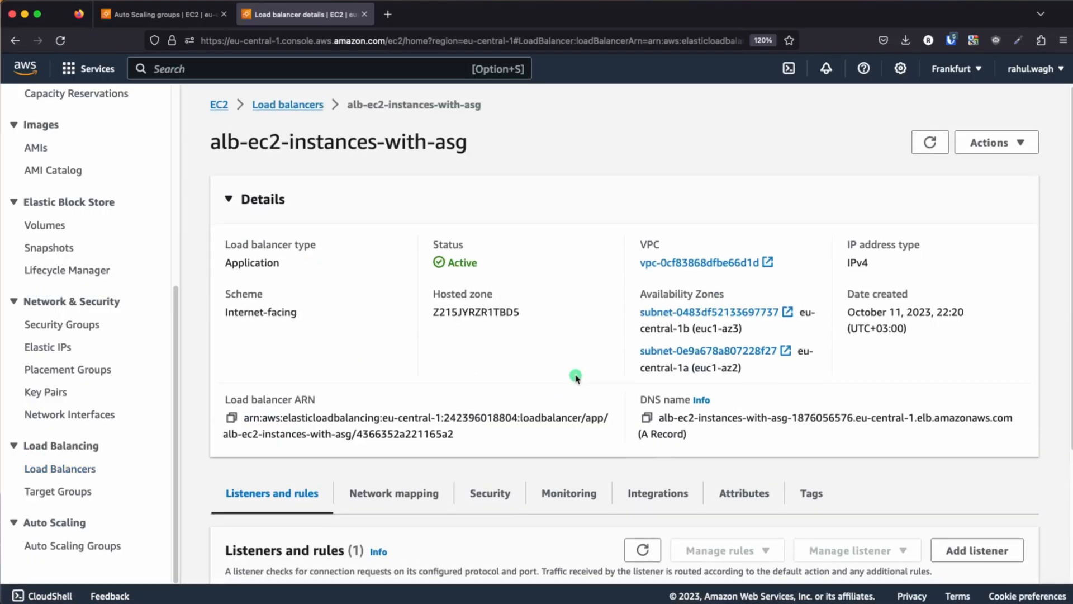
scroll(615, 363, "down", 3)
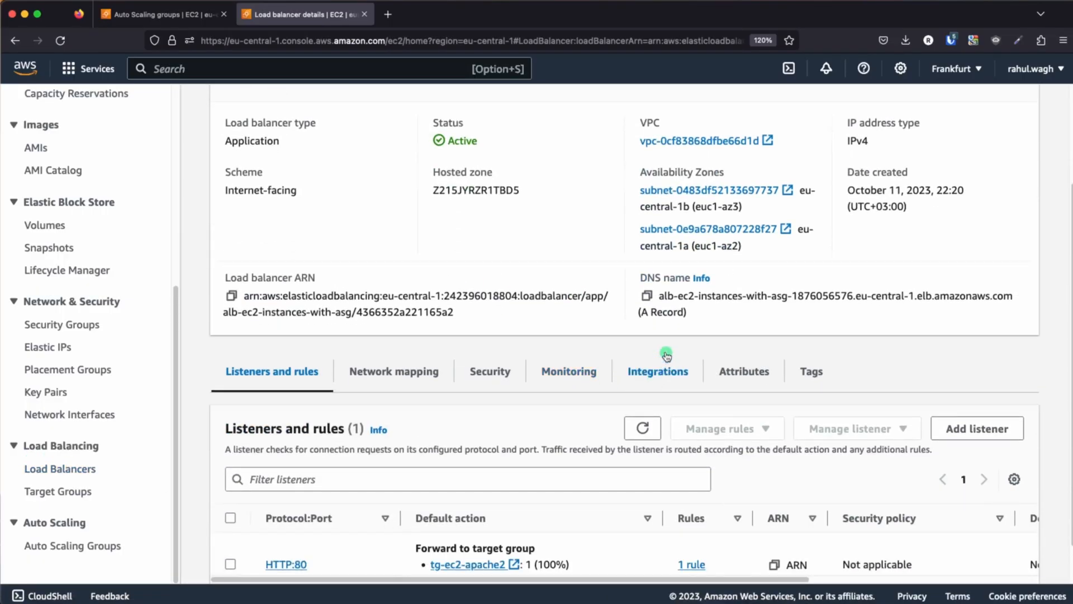
left_click(647, 297)
Load the copied load balancer DNS name in a new browser tab and examine the hostname of the responding server
left_click(388, 15)
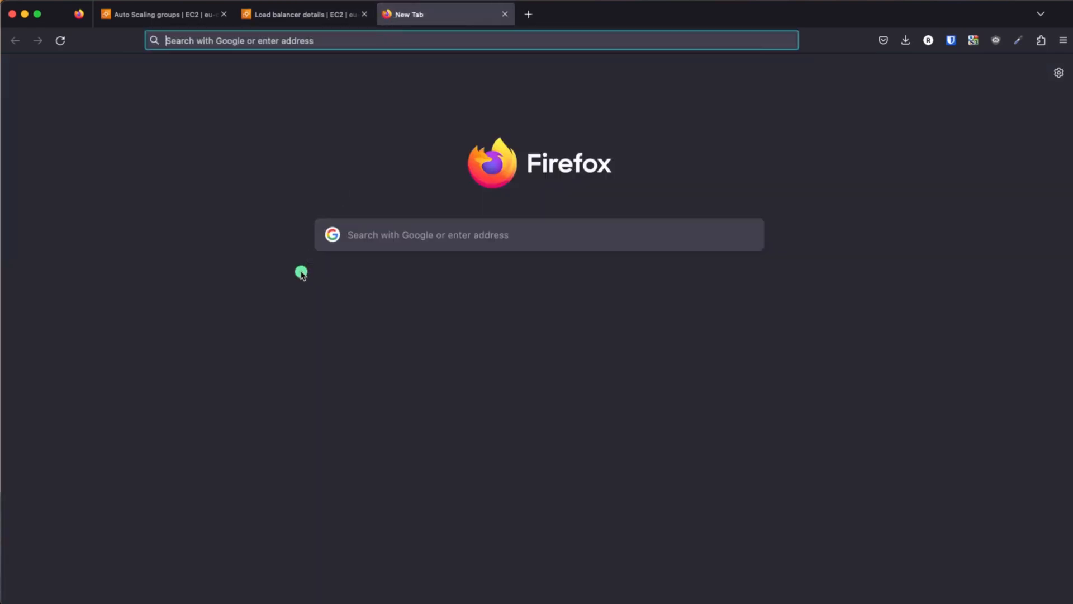
key("super+v")
key("Return")
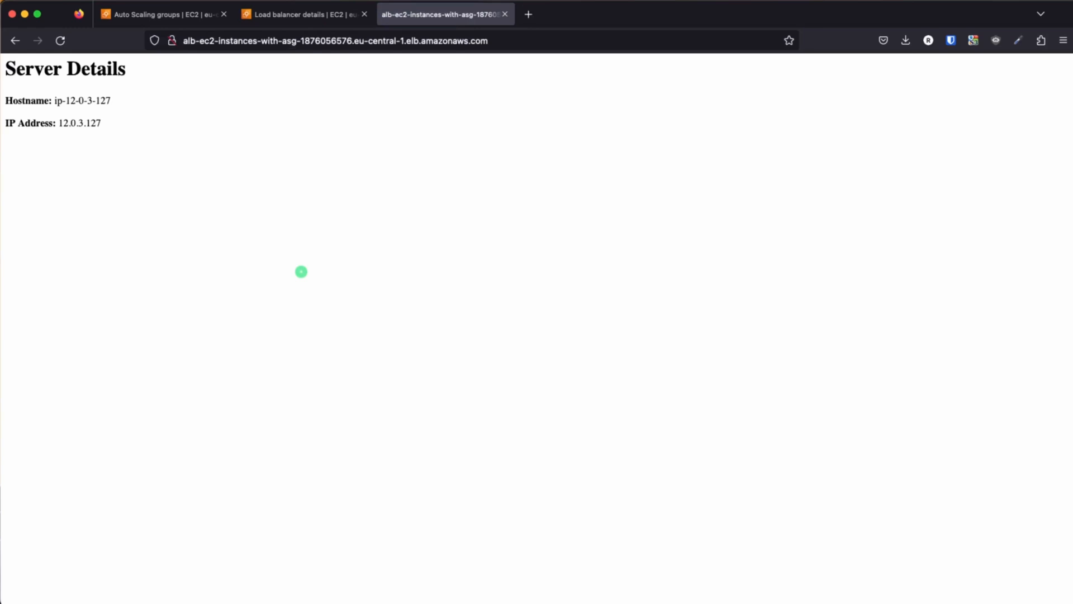
key("super+plus")
key("super+plus")
key("super+plus")
key("super+plus")
key("super+plus")
key("super+plus")
key("super+plus")
key("super+plus")
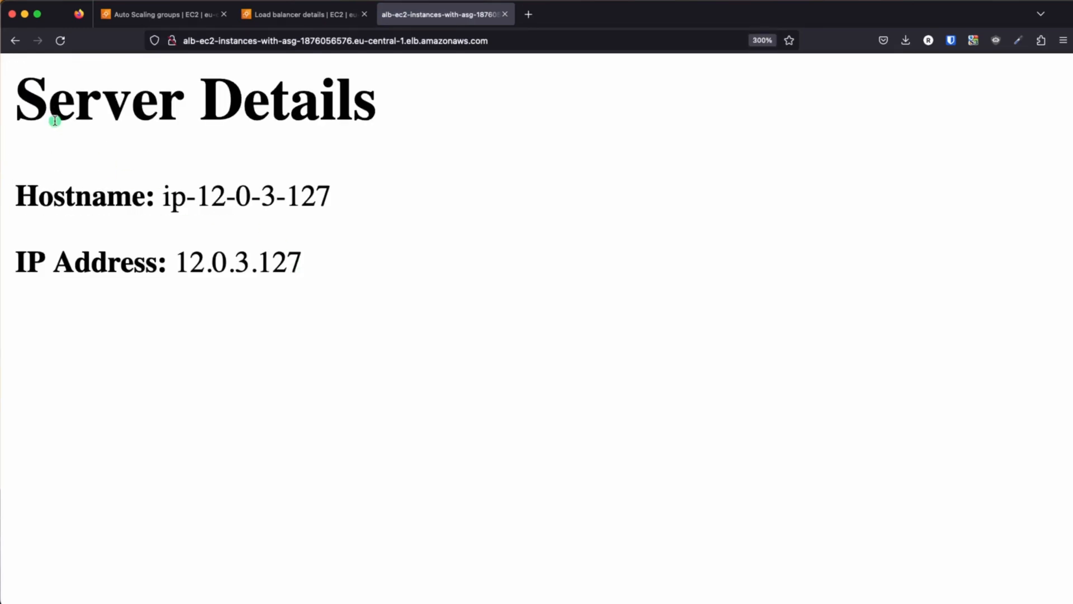
left_click_drag(196, 198, 323, 197)
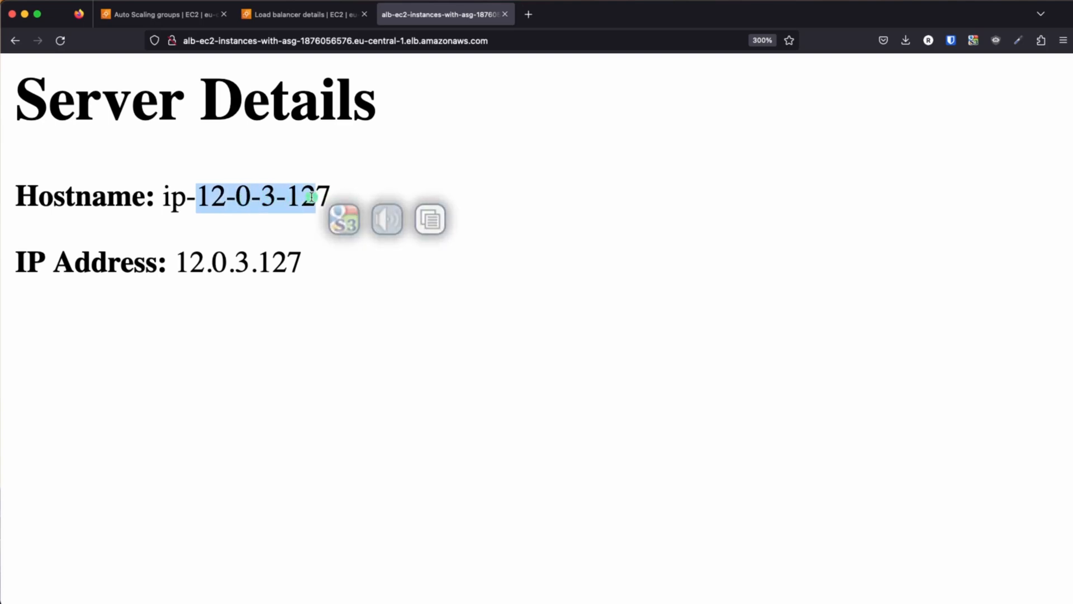
Reload the load balancer page and compare the responding hostname with the private IPv4 address of instance i-0ca63c542766e4b2a
left_click(60, 41)
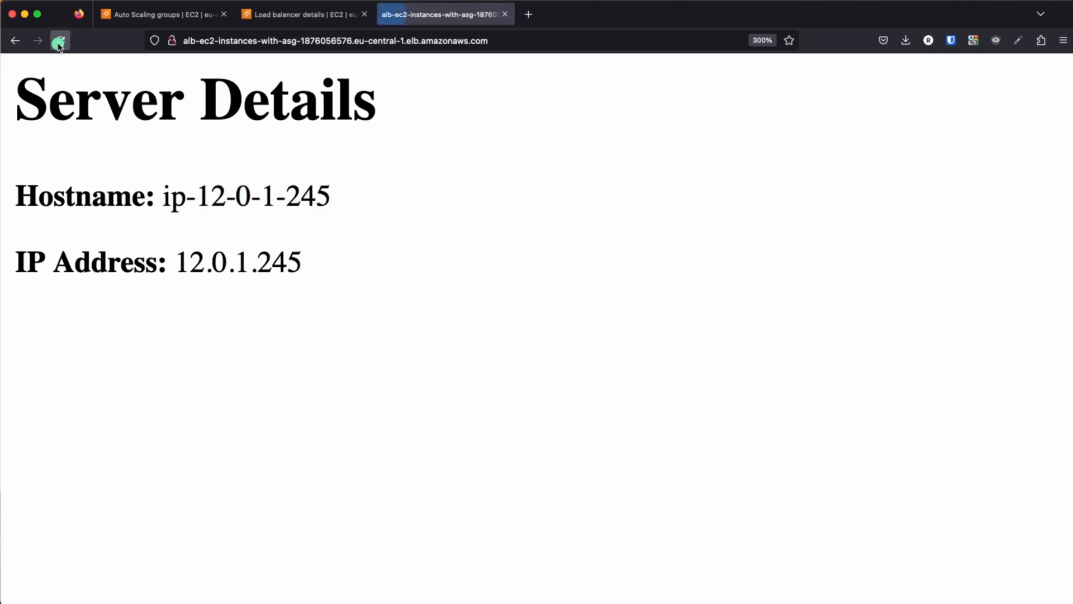
left_click_drag(261, 195, 327, 194)
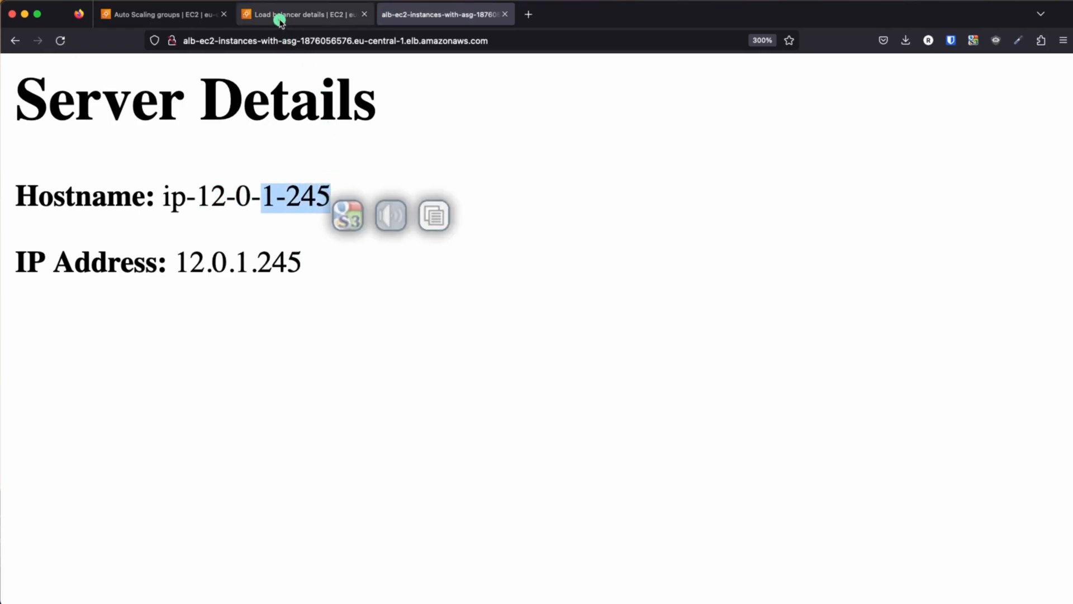
left_click(279, 22)
scroll(359, 239, "up", 2)
left_click(219, 108, "super")
left_click(441, 15)
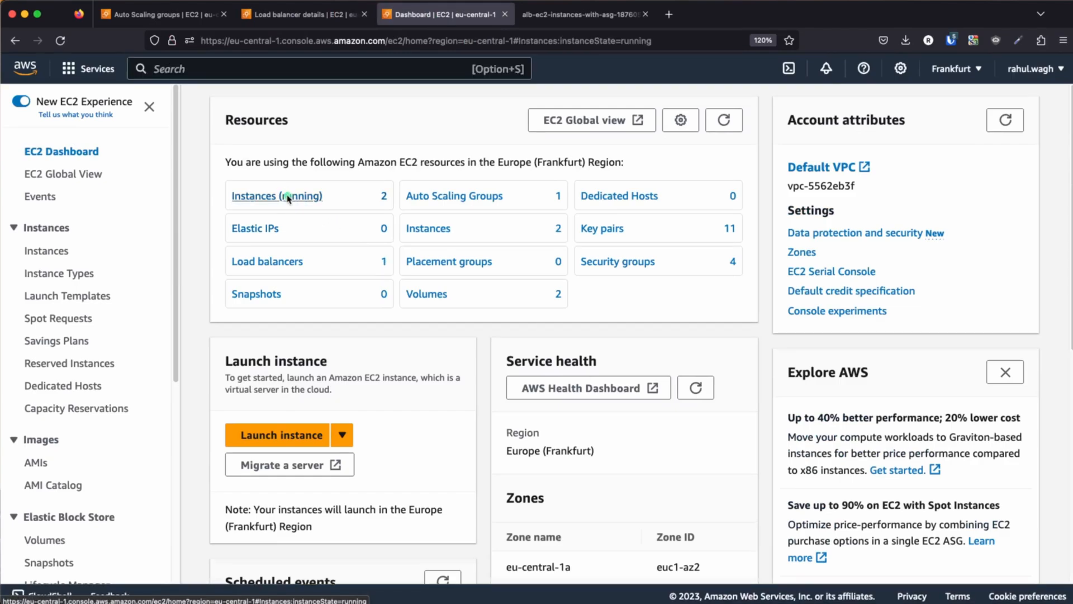
left_click(288, 198)
left_click(479, 219)
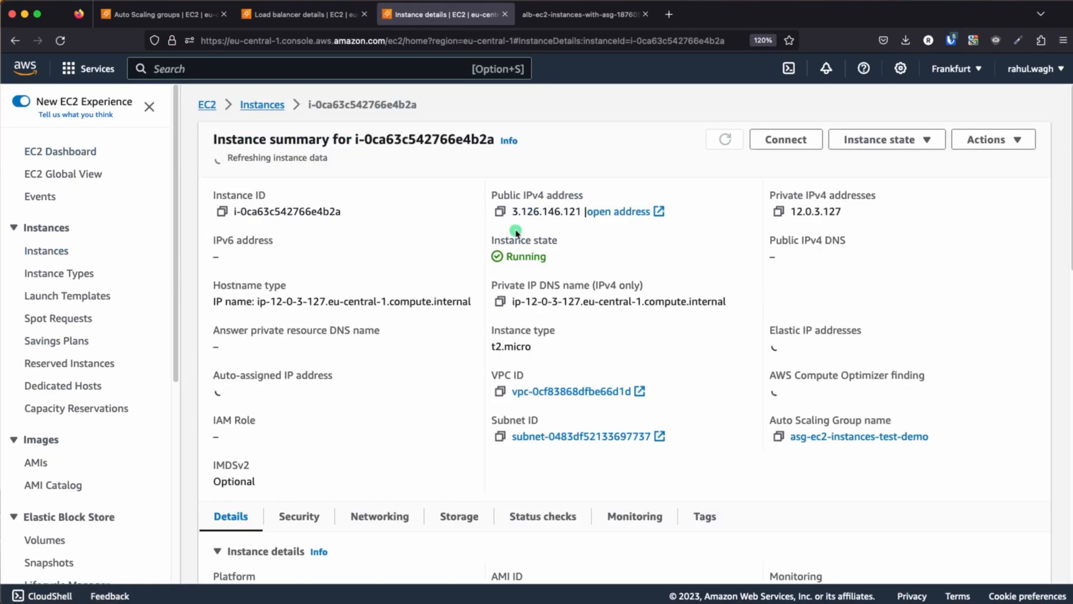
left_click_drag(793, 207, 848, 207)
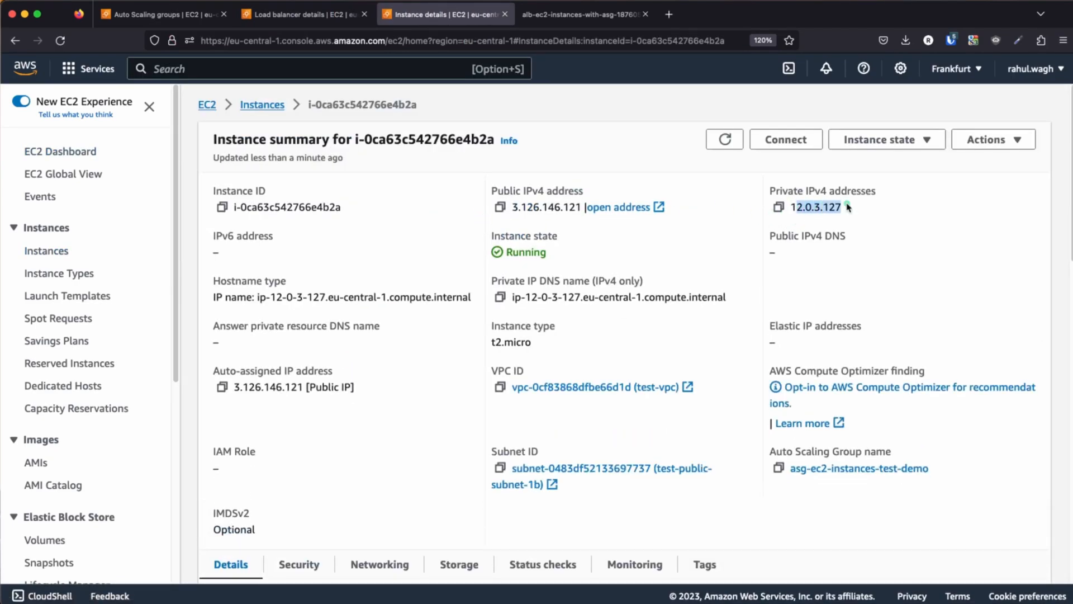
left_click(554, 14)
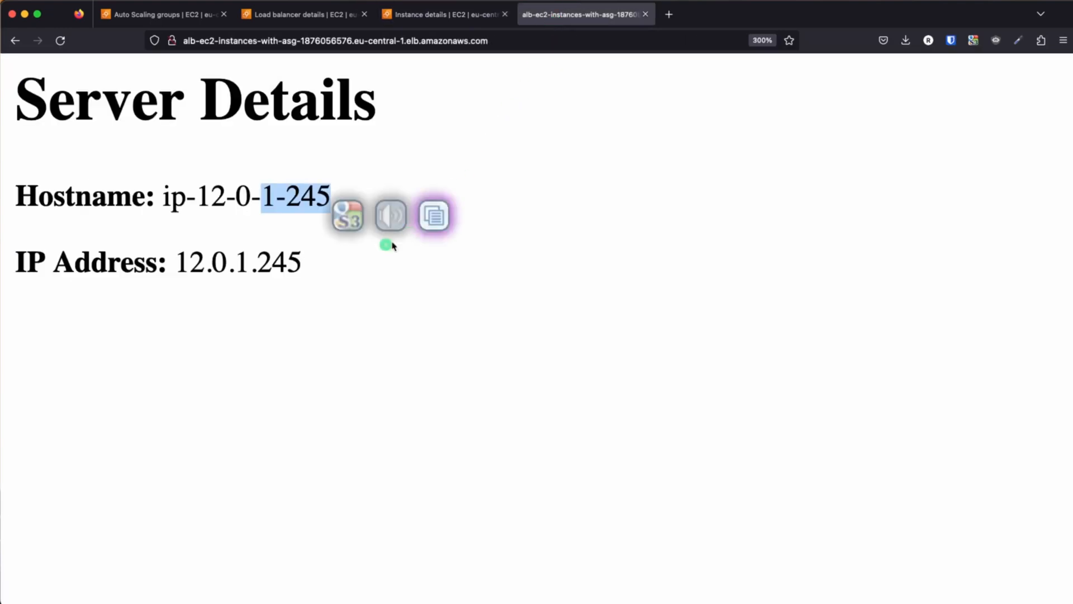
left_click(62, 40)
left_click_drag(259, 195, 354, 198)
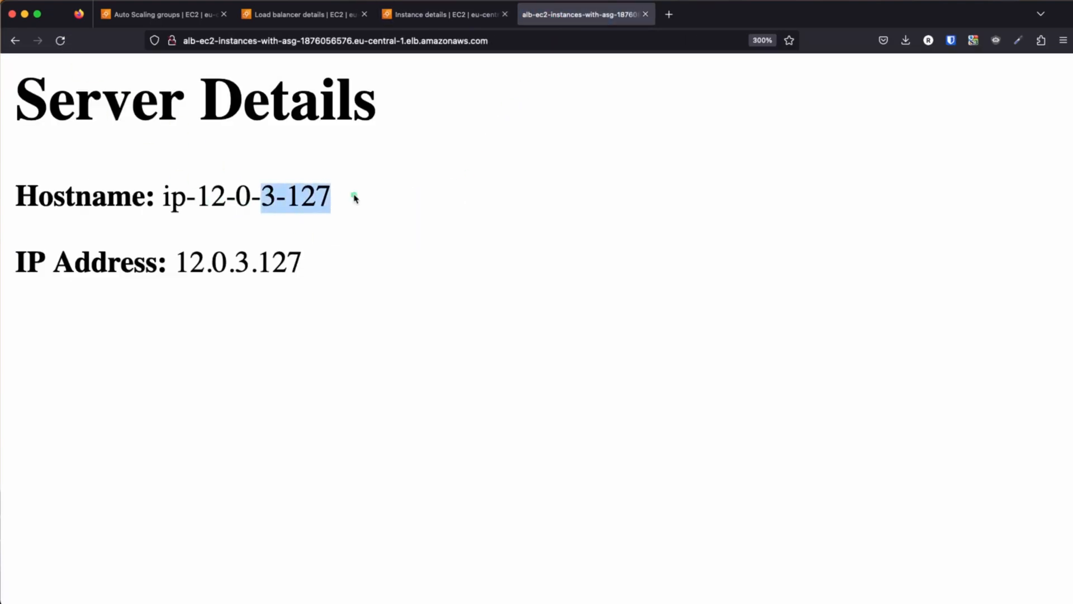
Check the private IPv4 address of instance i-0349f283cf7062b6c against the hostname on the reloaded load balancer page
left_click(440, 15)
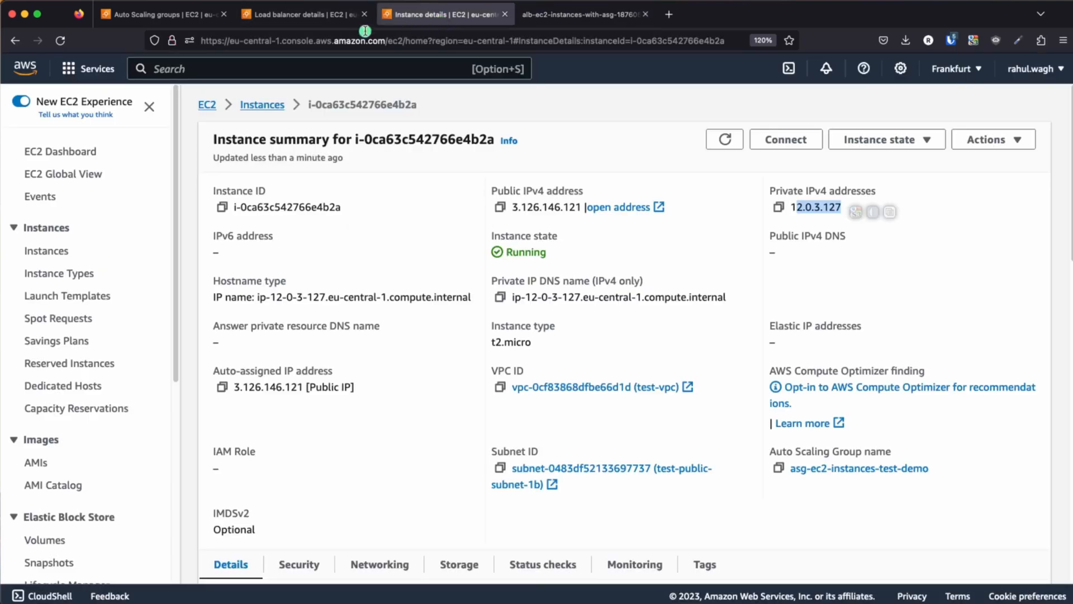
left_click(262, 105)
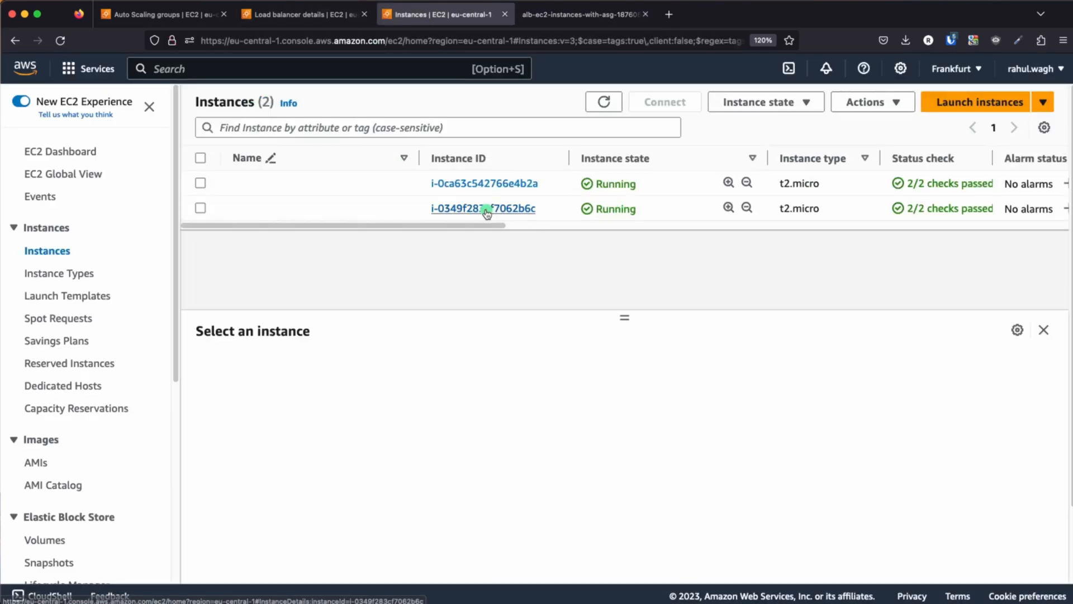
left_click(457, 208)
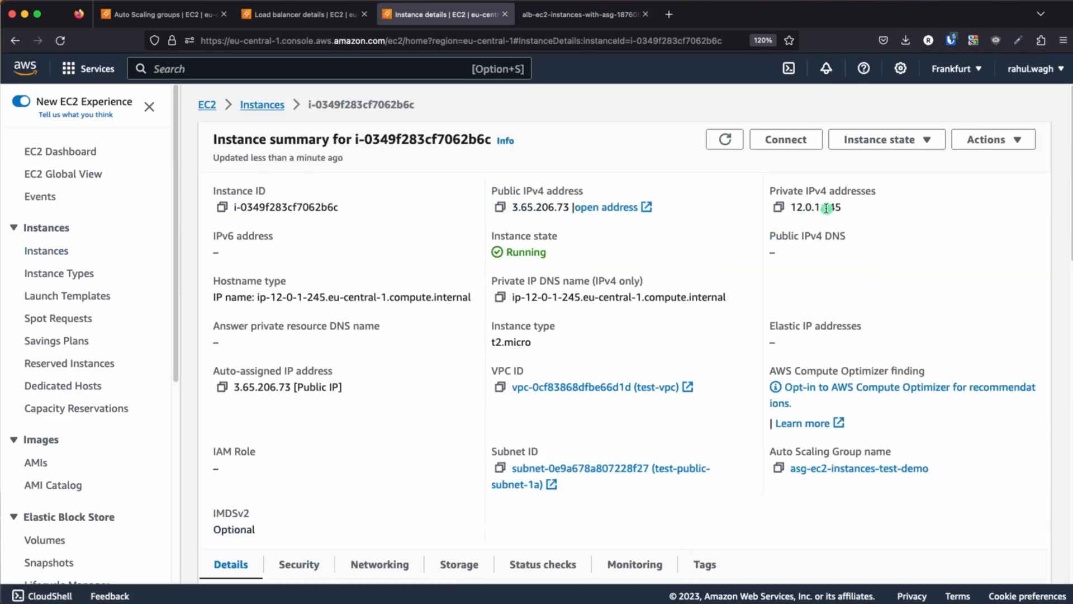
left_click(584, 15)
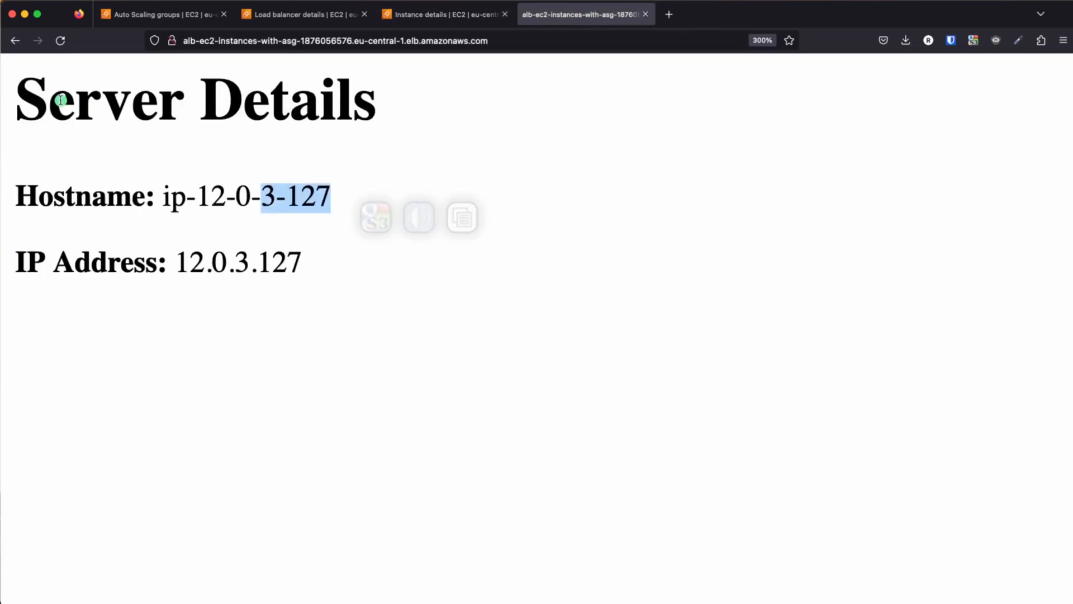
left_click(62, 41)
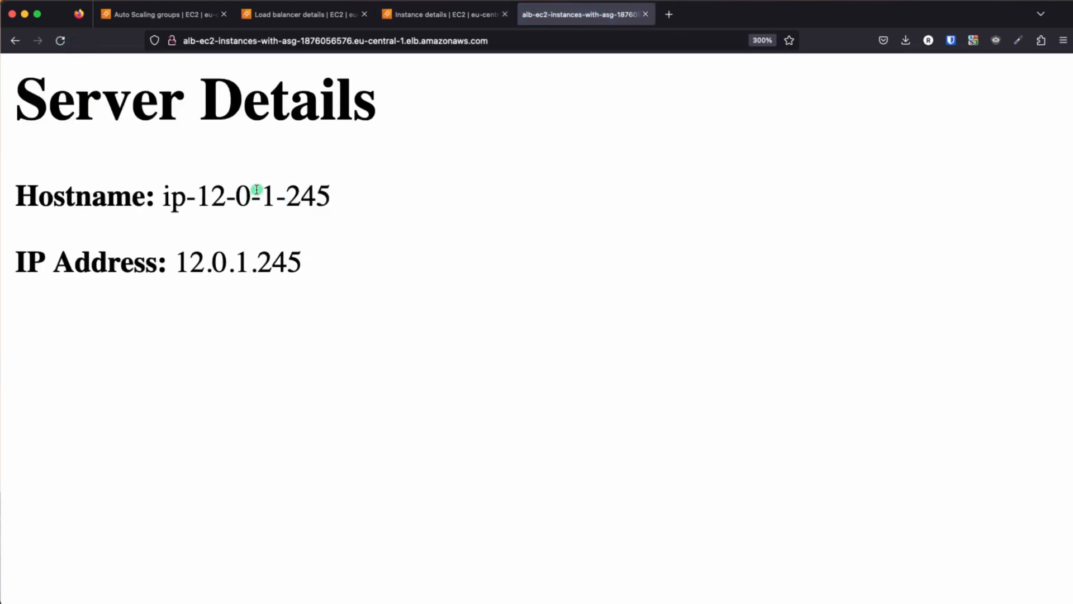
left_click_drag(259, 195, 358, 204)
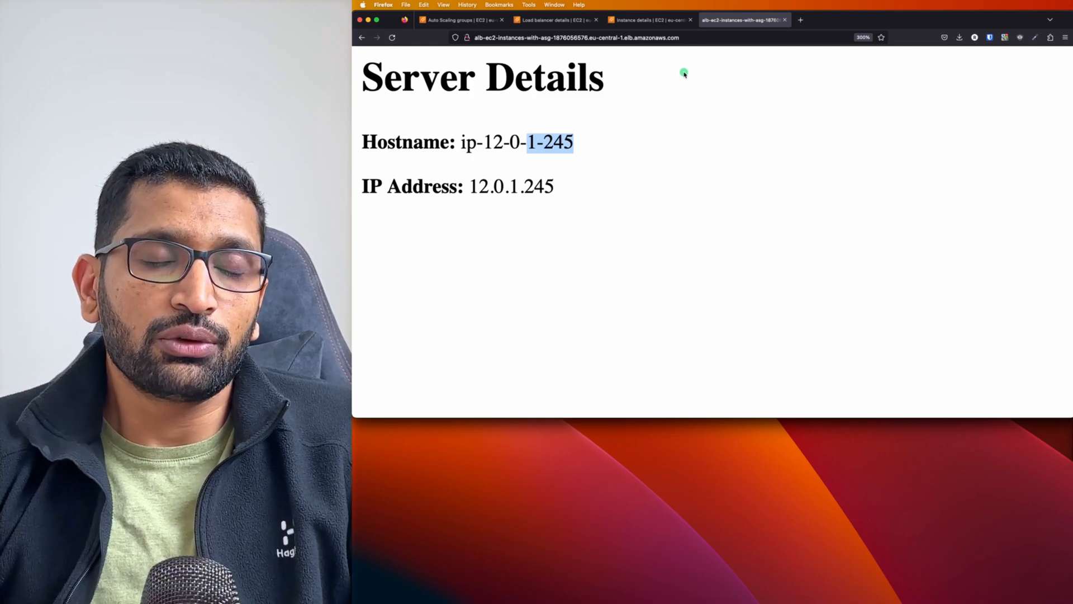
Open the Auto Scaling group asg-ec2-instances-test-demo and review the lifecycle, availability zone and health status of its managed instances
left_click(467, 22)
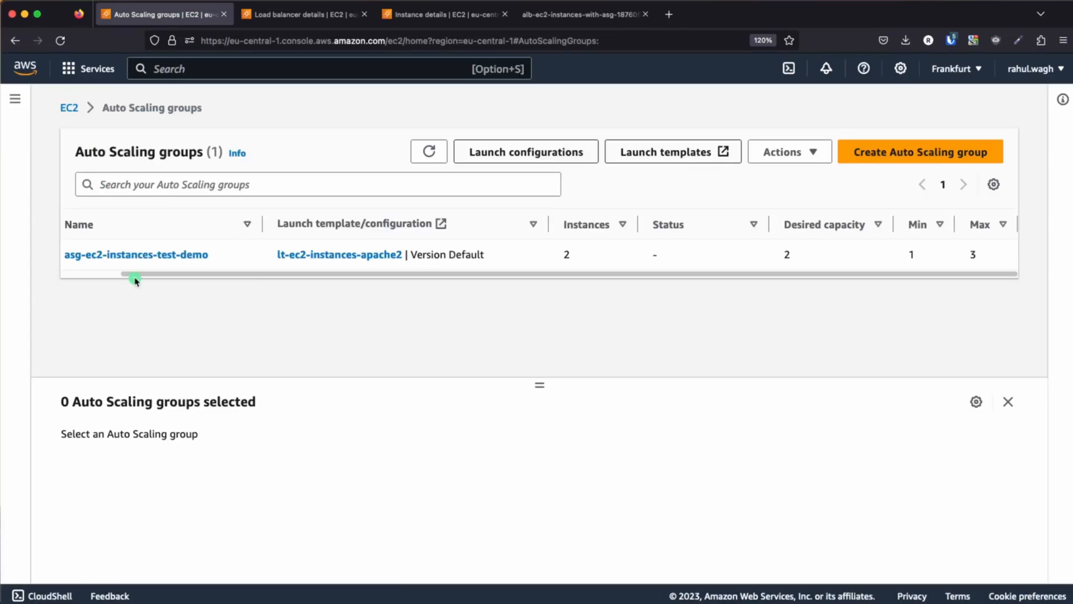
scroll(210, 270, "left", 3)
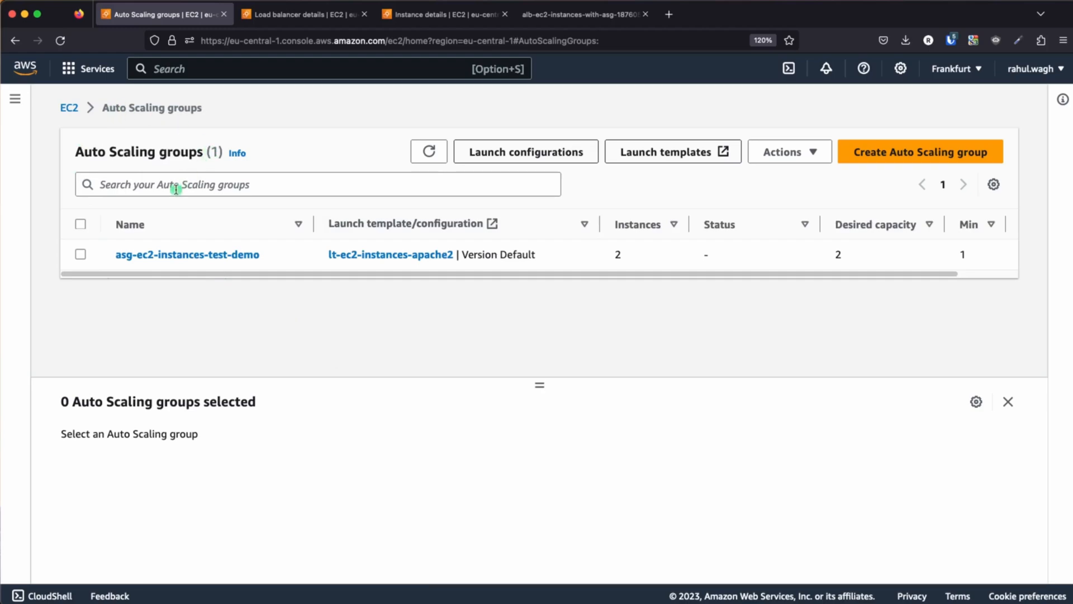
left_click(176, 254)
scroll(335, 290, "down", 3)
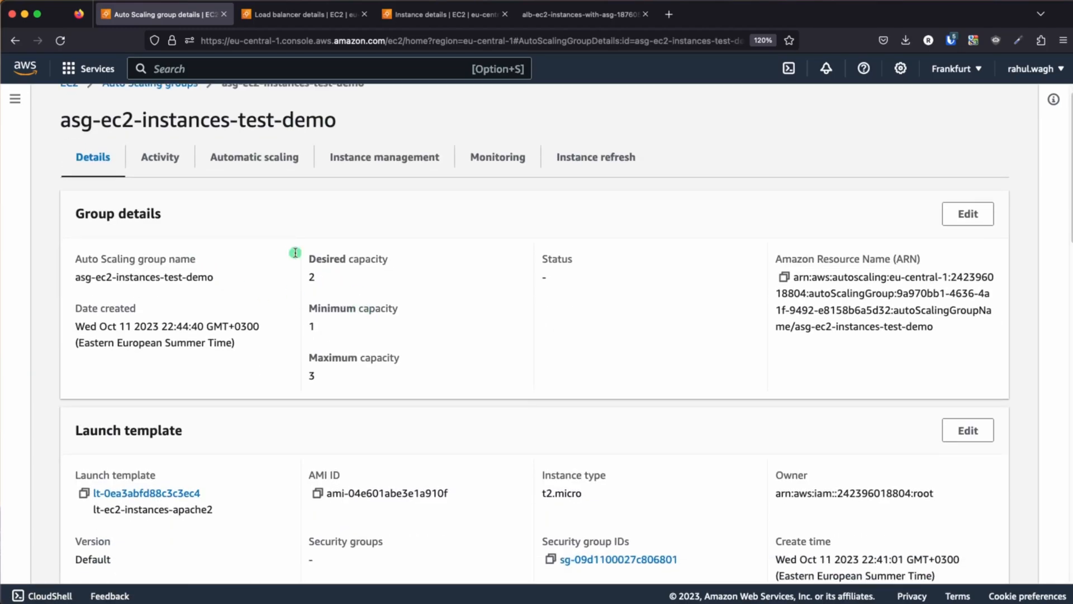
left_click(373, 159)
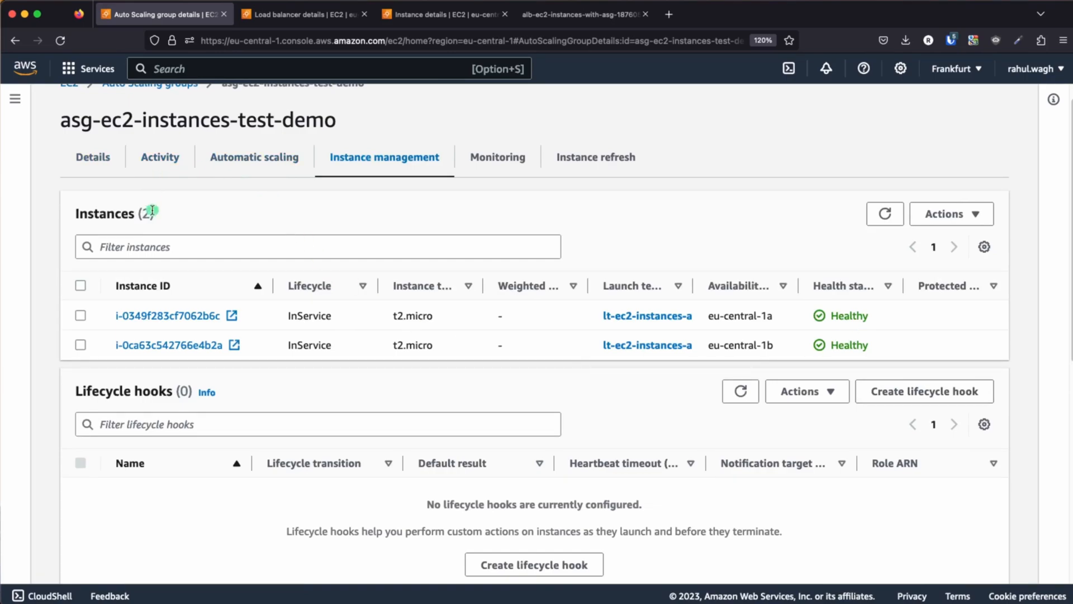
scroll(343, 338, "up", 1)
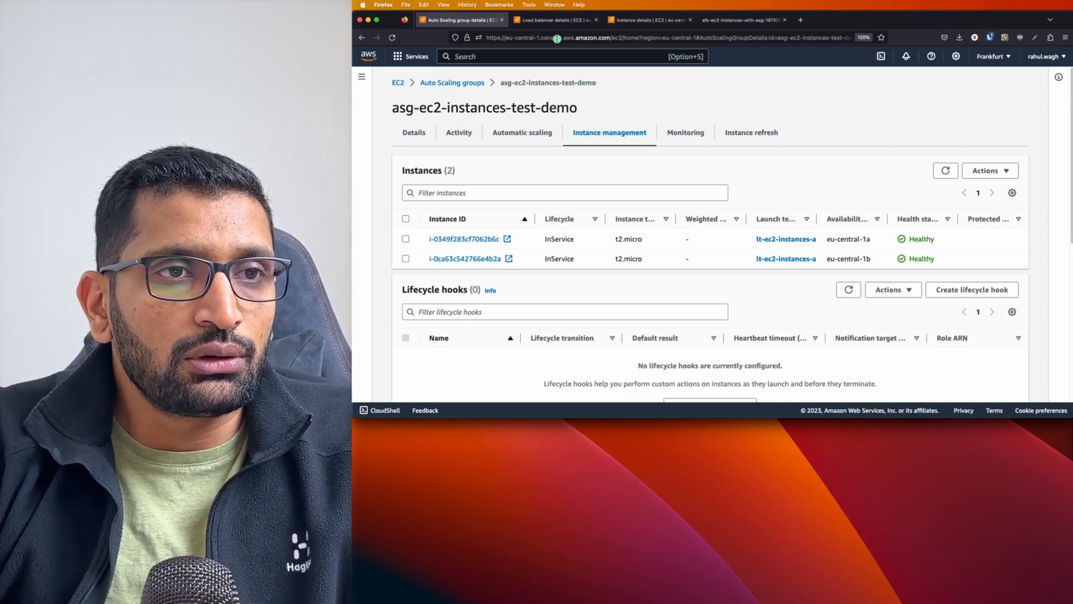
Close the load balancer details, instance details and server response tabs, keeping the Auto Scaling group tab
left_click(553, 19)
left_click(596, 20)
left_click(370, 17)
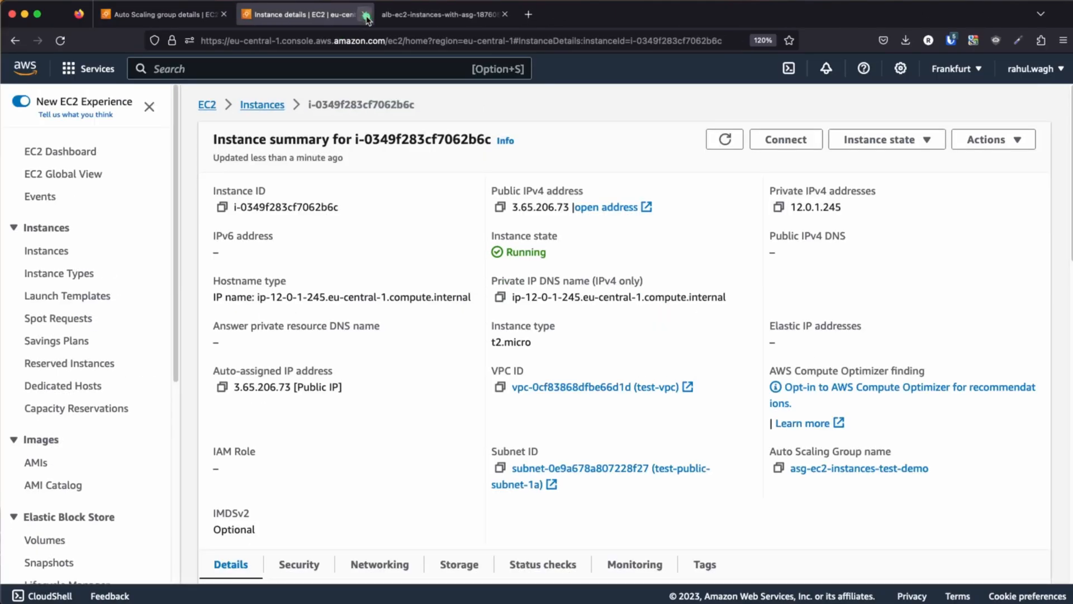
left_click(365, 18)
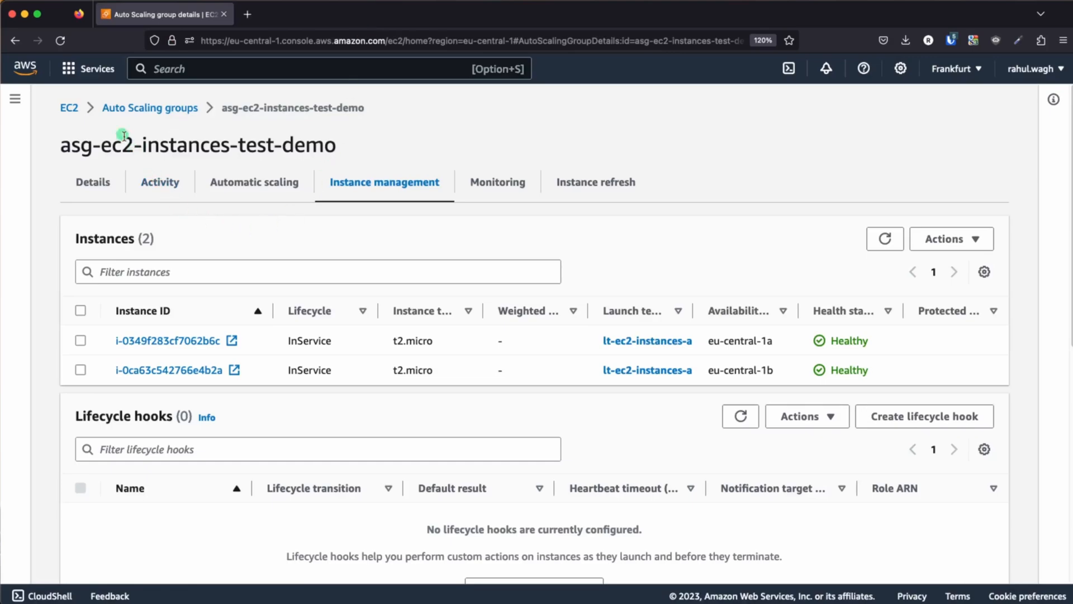
Return to the AWS Console Home, open EC2 in a new tab and list the running instances there
left_click(25, 67)
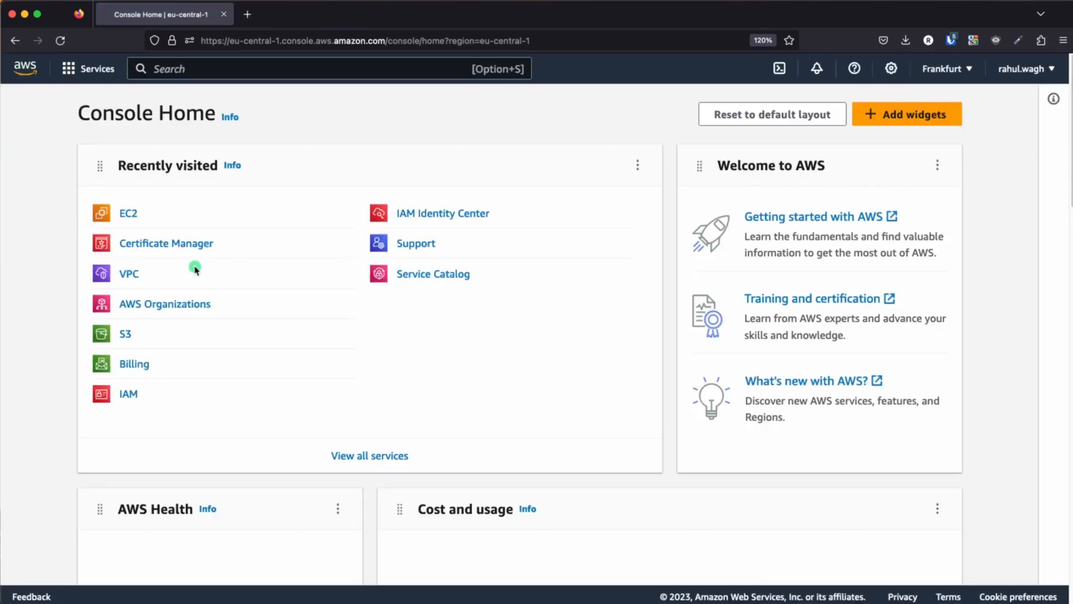
left_click(128, 213, "super")
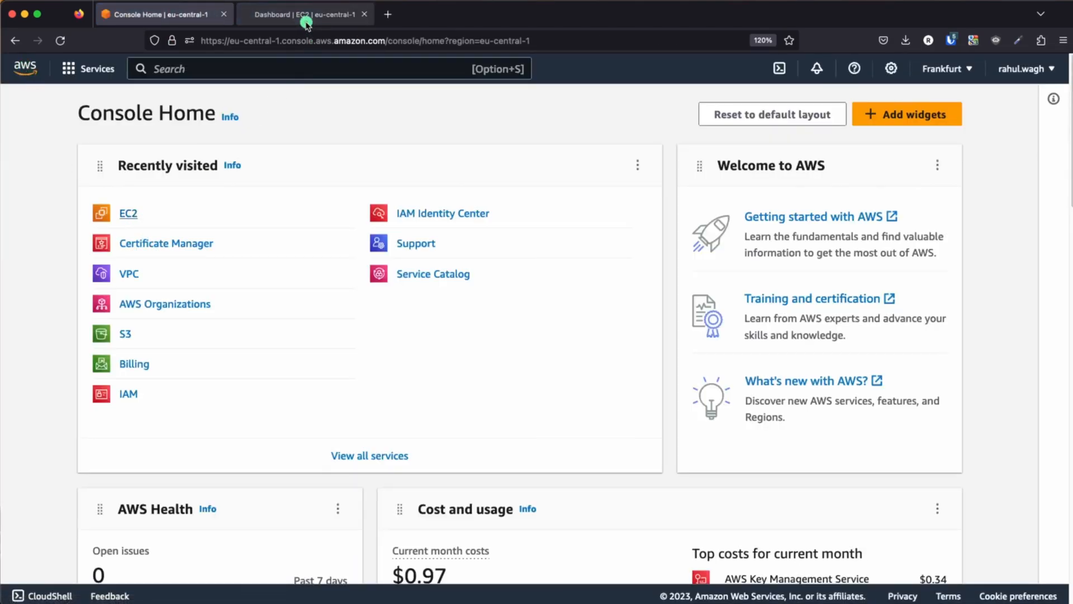
left_click(307, 22)
left_click(299, 190)
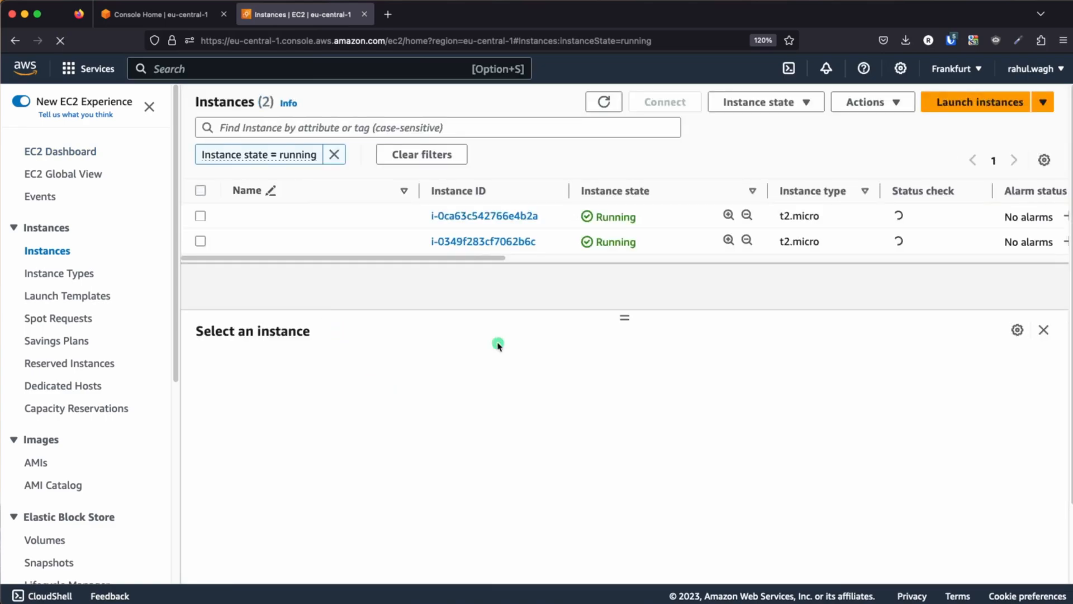
Open target group tg-ec2-apache2 in the Console Home tab and review its health check settings and registered targets
left_click(160, 14)
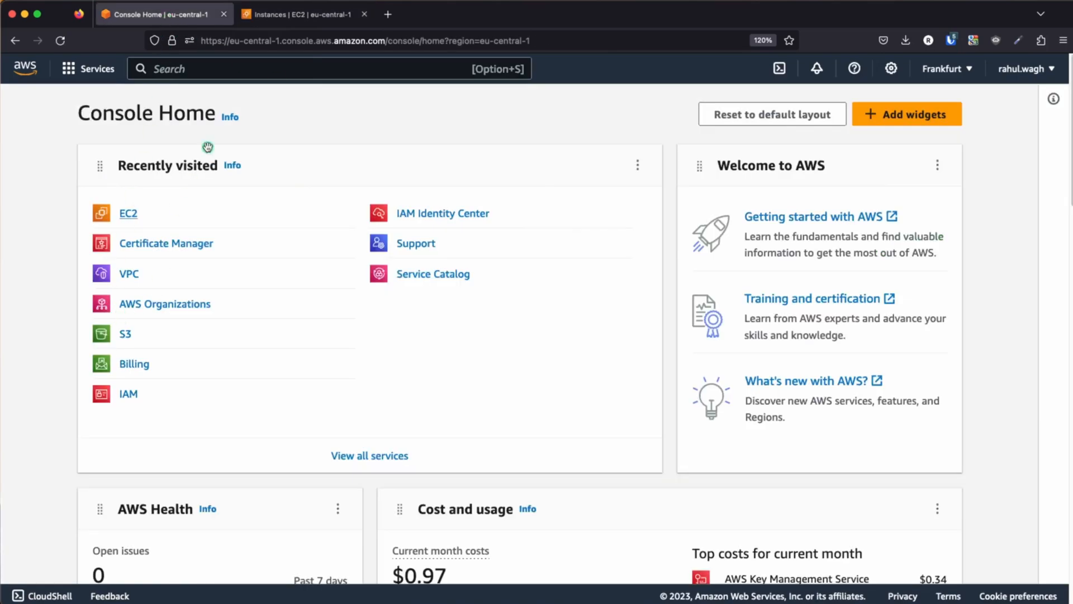
left_click(128, 213)
scroll(84, 317, "down", 5)
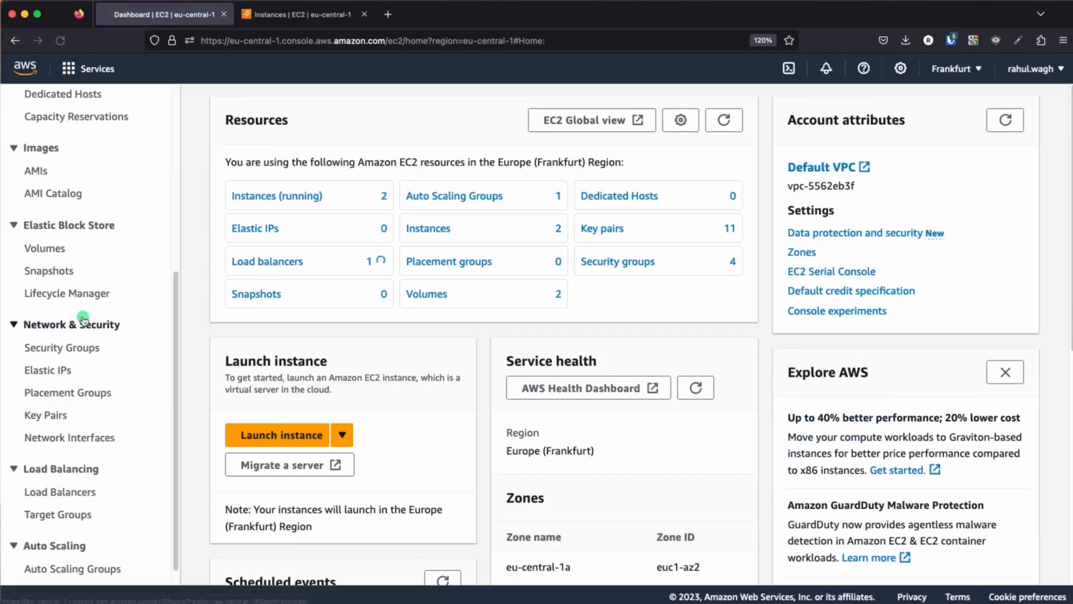
left_click(73, 513)
left_click(280, 261)
scroll(442, 380, "down", 5)
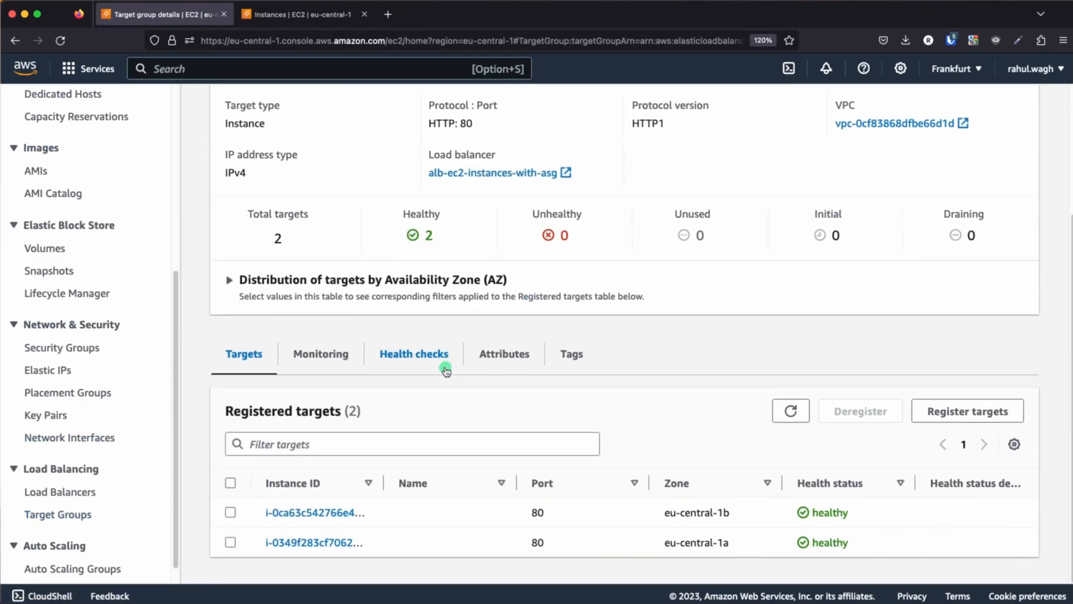
left_click(409, 358)
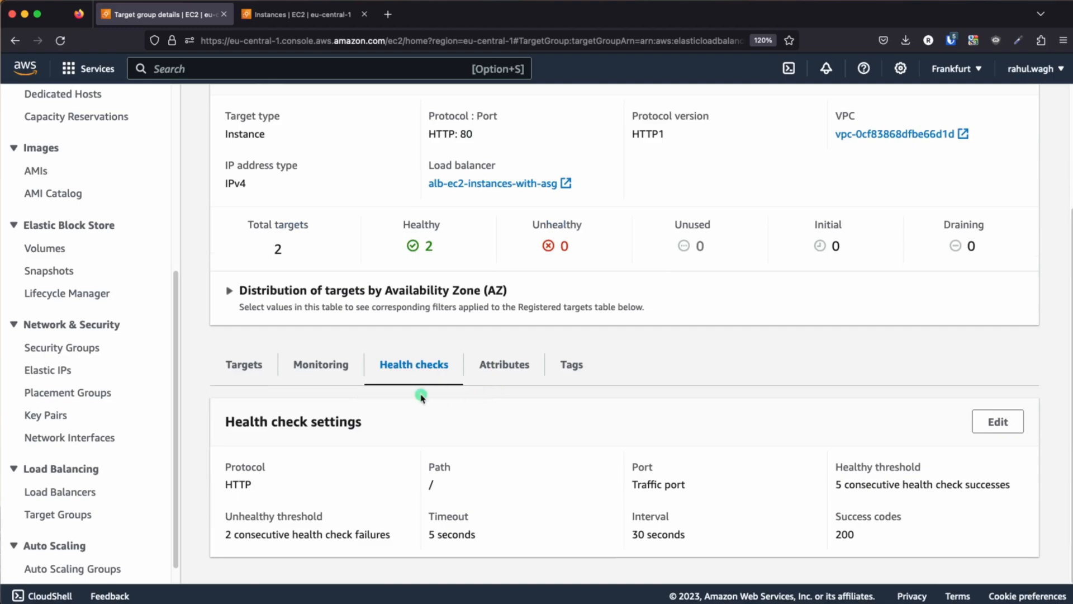
left_click(265, 370)
scroll(428, 369, "down", 1)
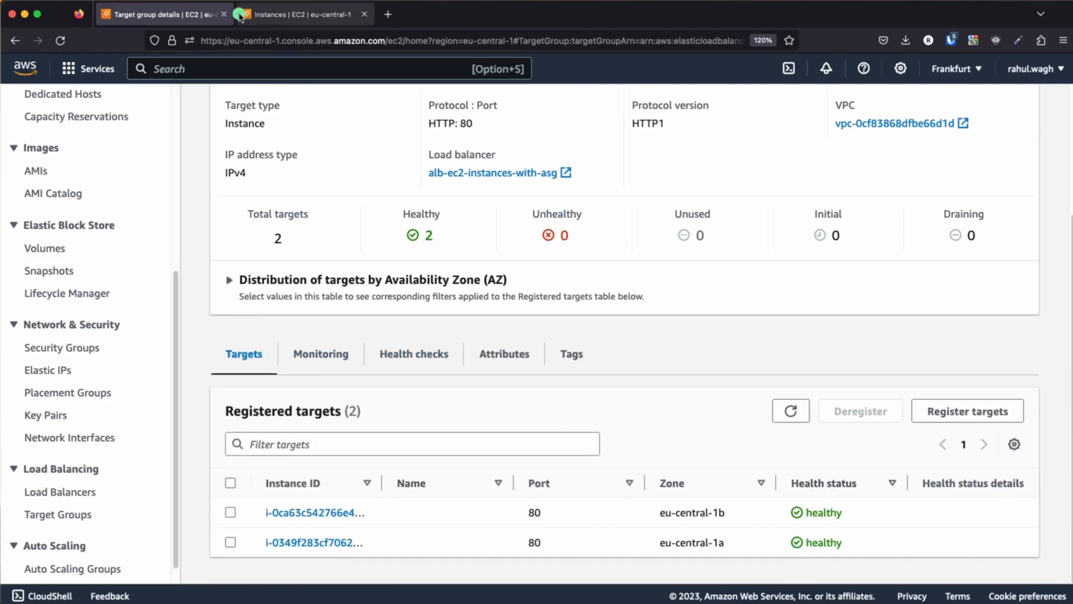
Terminate the running instance i-0ca63c542766e4b2a, remove the running-state filter and enlarge the instances list area
left_click(298, 15)
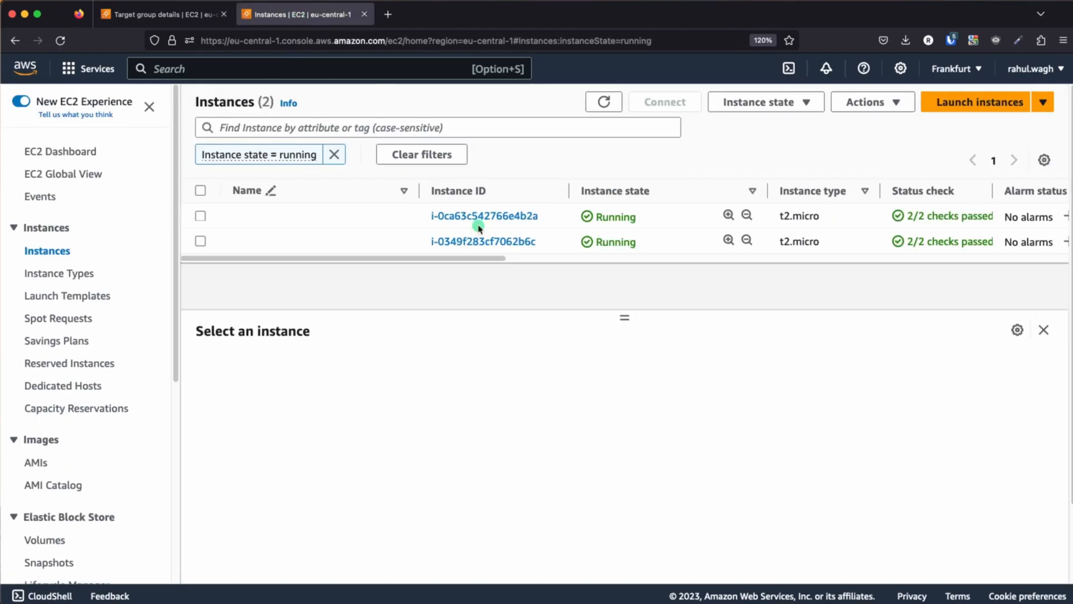
left_click(200, 216)
left_click(813, 103)
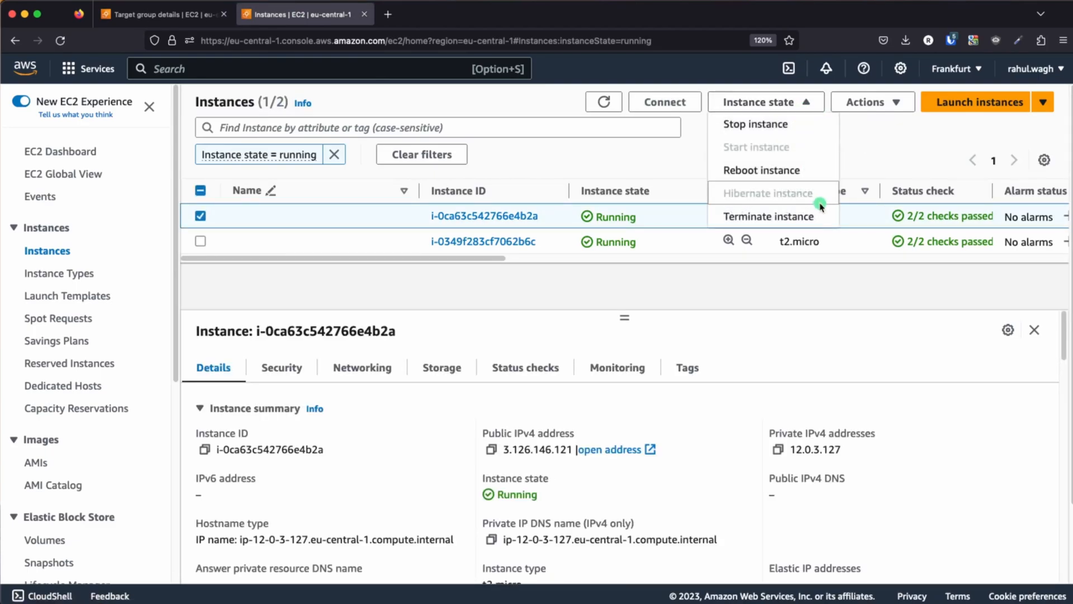
left_click(785, 216)
left_click(875, 450)
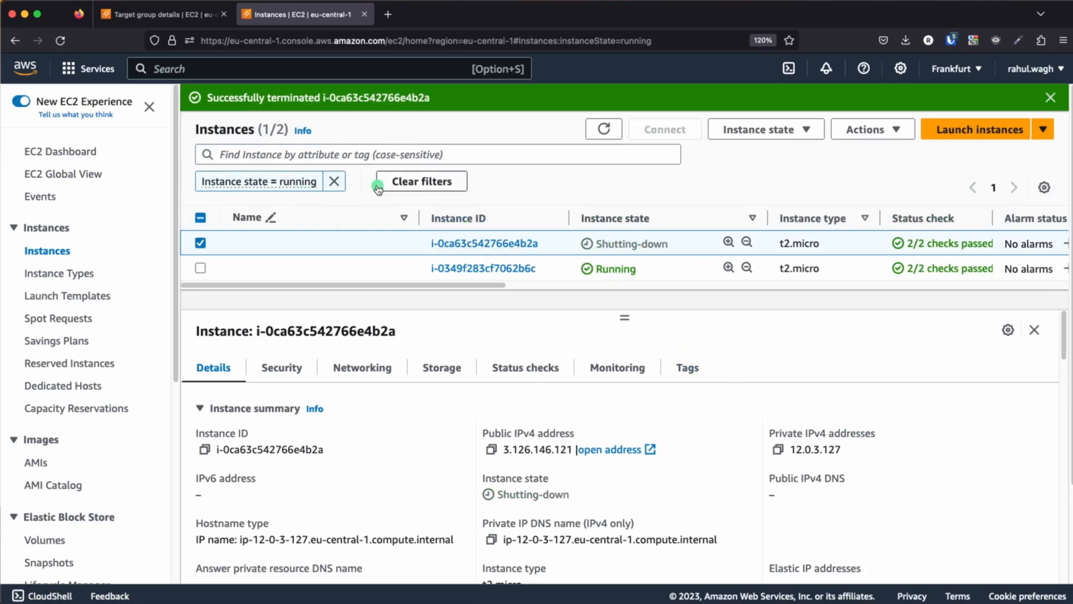
left_click(333, 182)
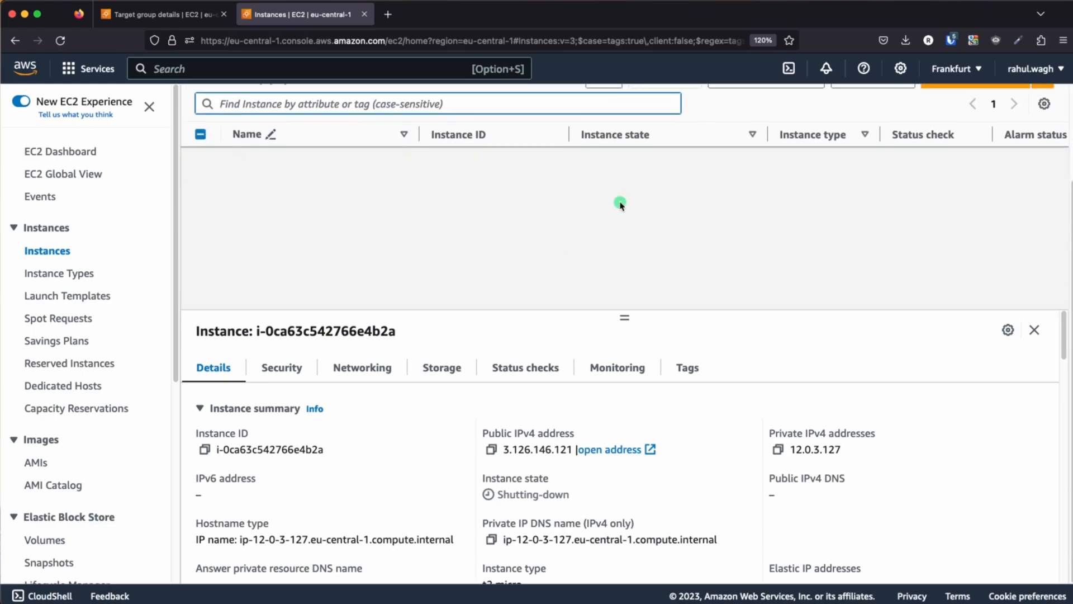
left_click_drag(626, 317, 620, 394)
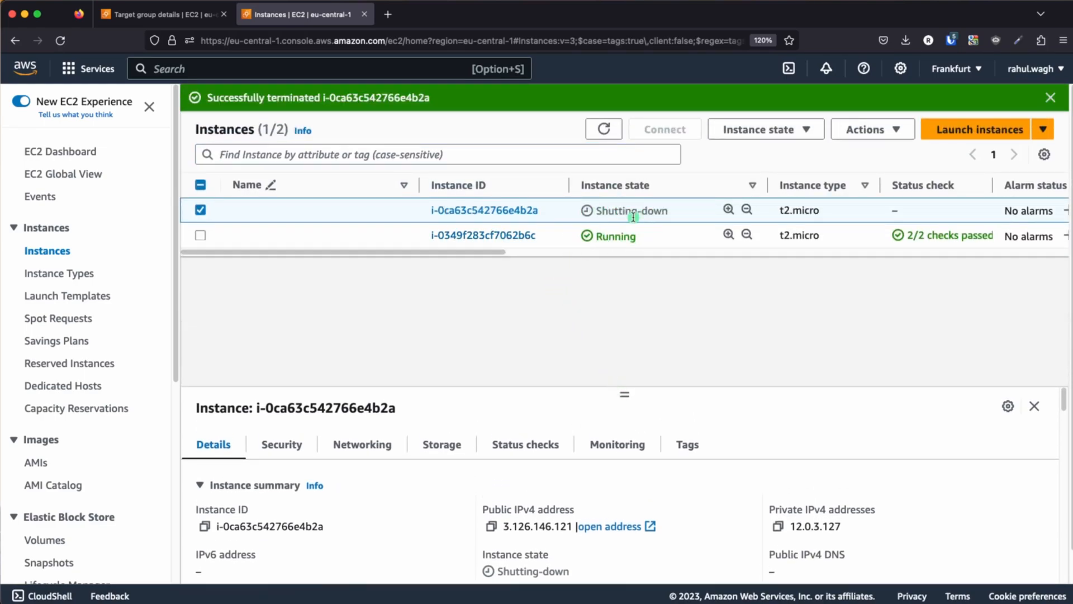
Switch from the target group's page to the Auto Scaling groups list and check the group's desired, minimum and maximum capacity
left_click(168, 14)
scroll(528, 280, "up", 3)
left_click(294, 109)
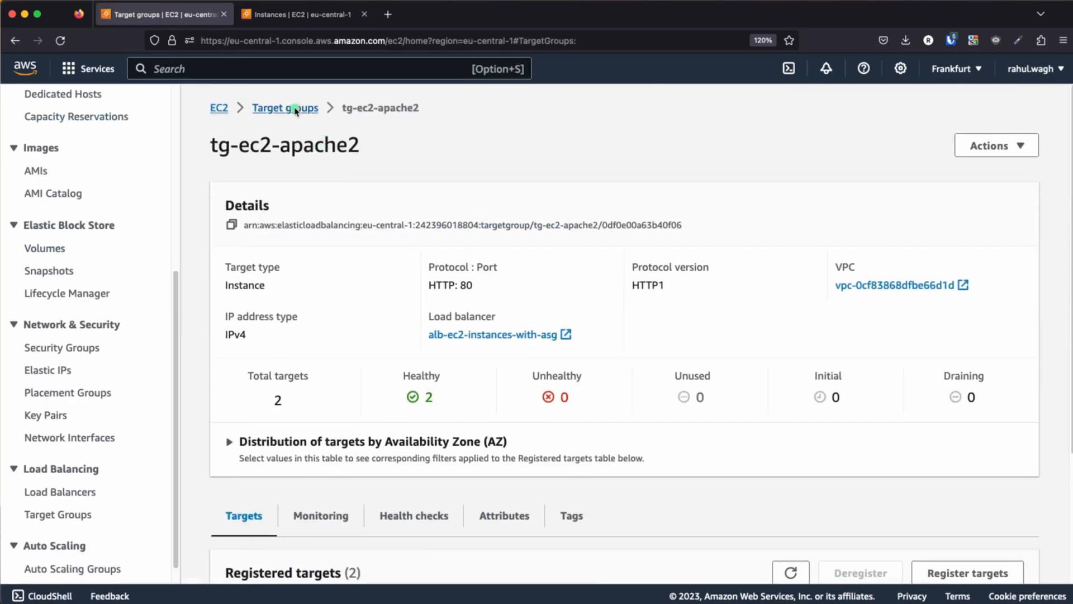
scroll(106, 458, "down", 1)
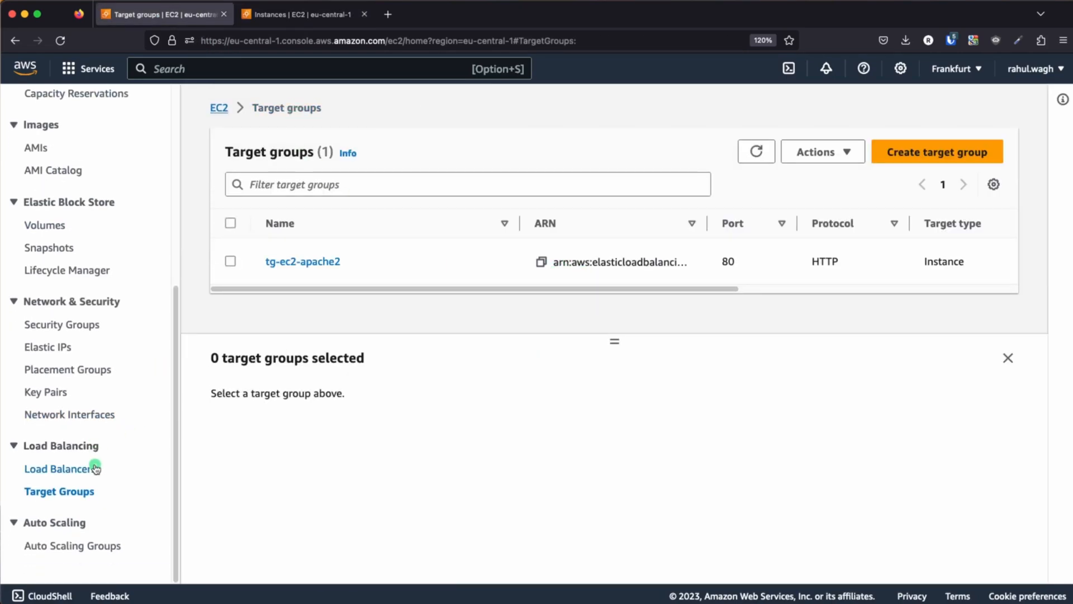
left_click(54, 547)
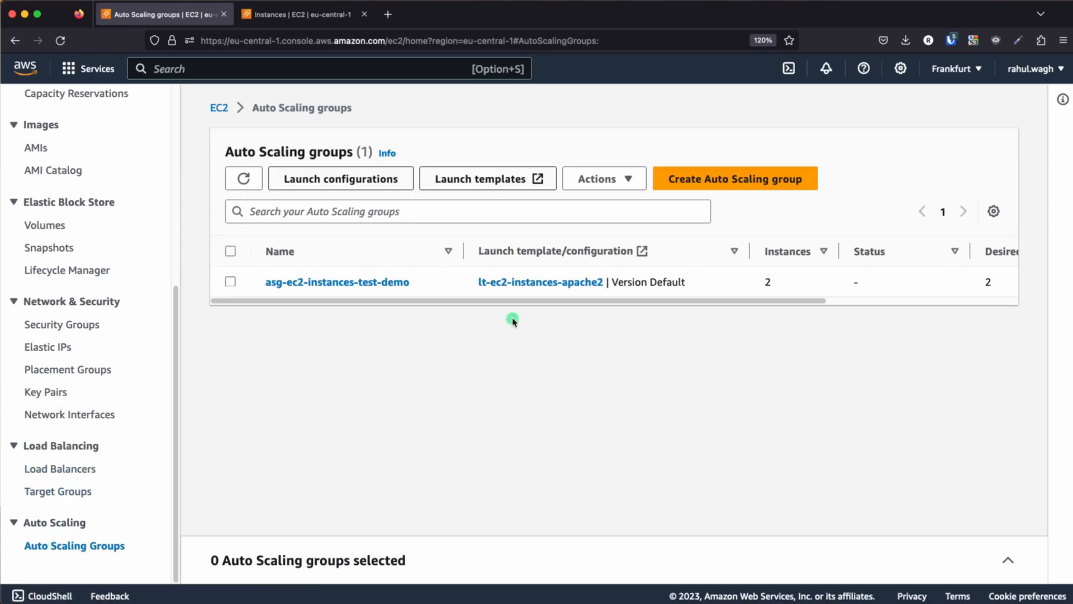
left_click_drag(495, 302, 773, 317)
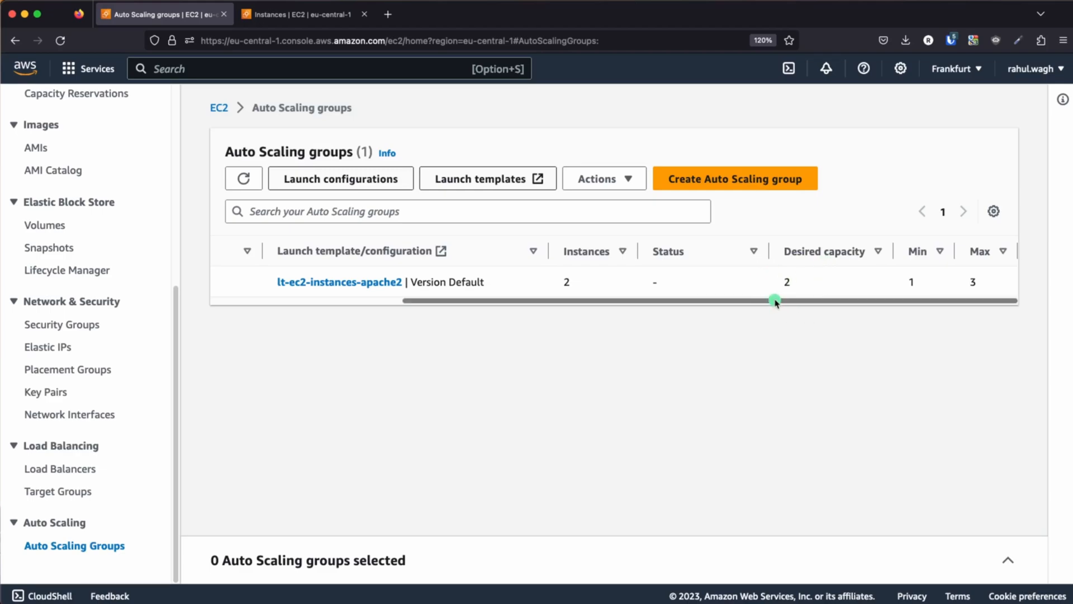
left_click(325, 282)
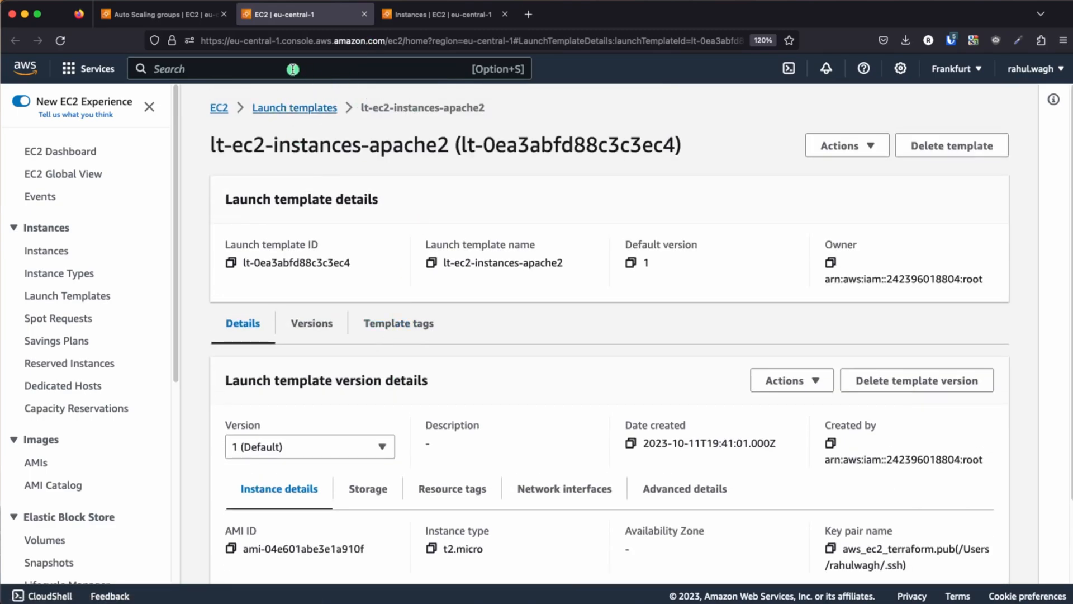
left_click(364, 14)
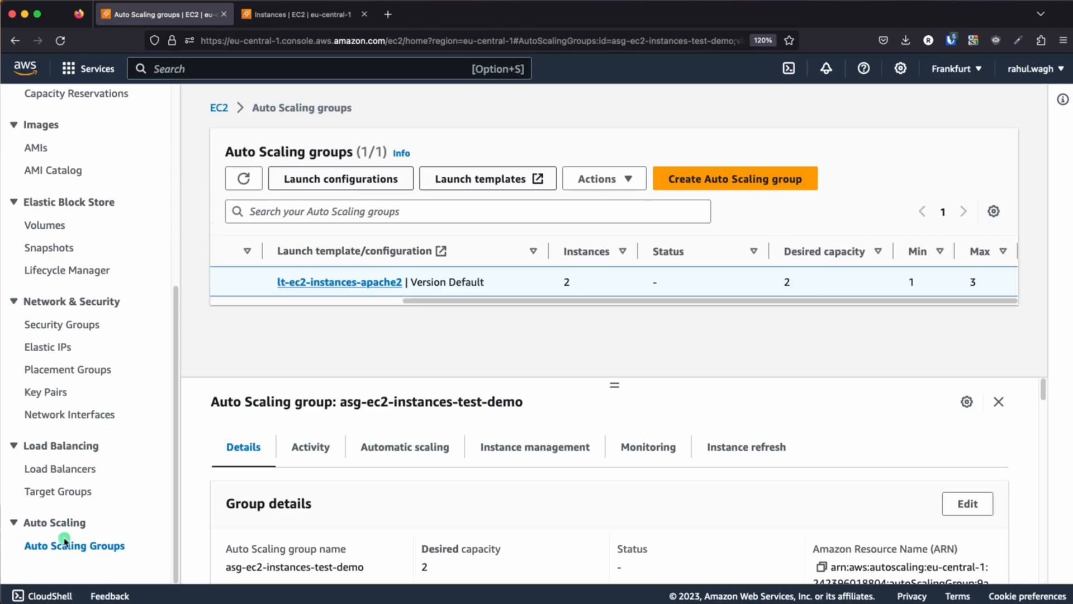
Open the details of Auto Scaling group asg-ec2-instances-test-demo and refresh the instance list under its instance management
left_click(64, 541)
left_click_drag(468, 300, 285, 301)
left_click(290, 282)
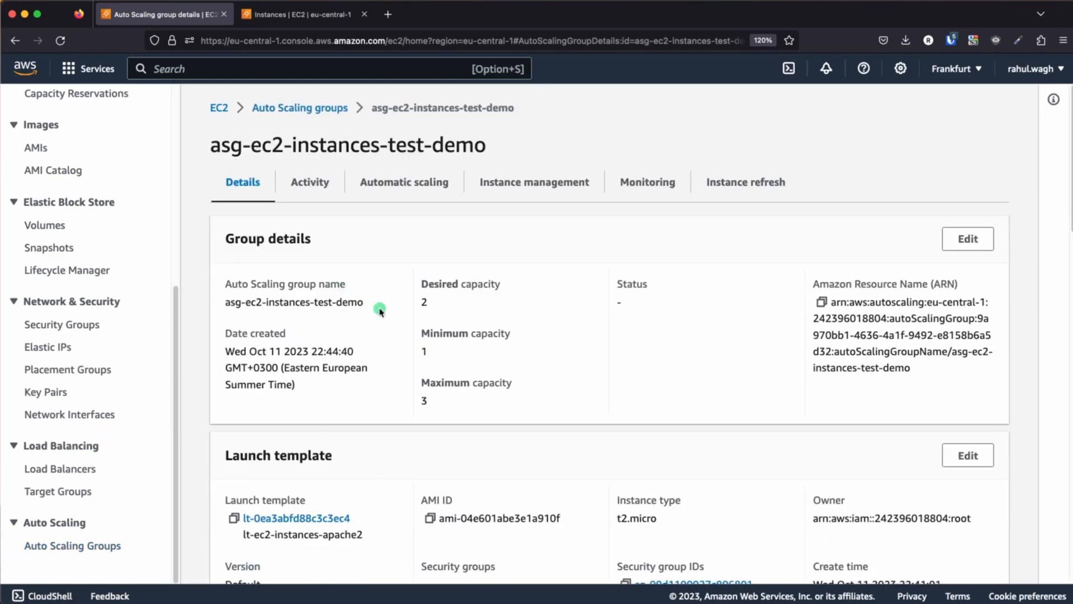
left_click(531, 182)
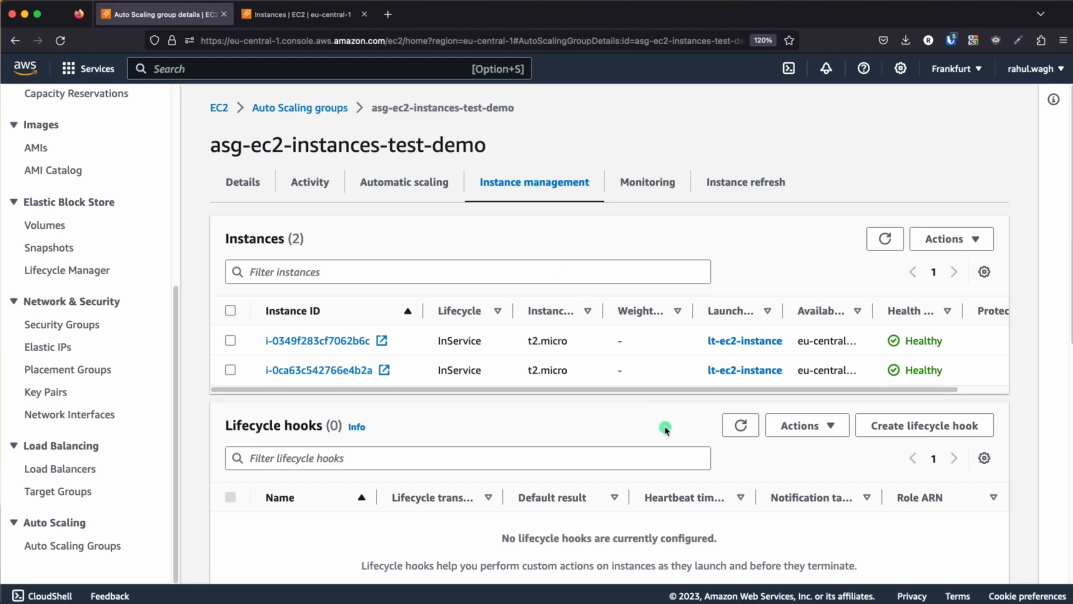
left_click(883, 241)
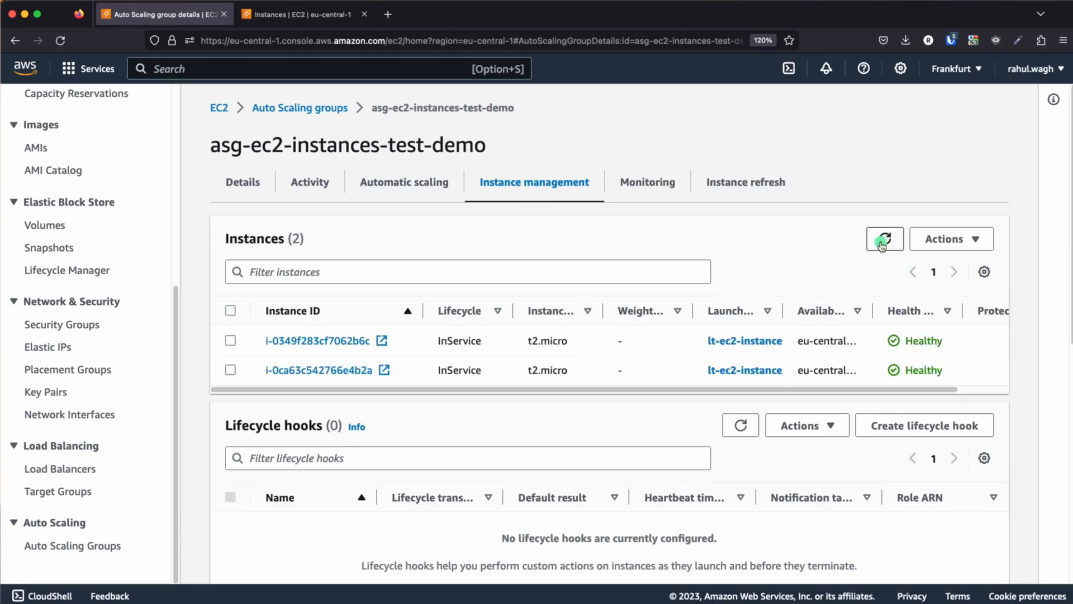
Reload the EC2 instances list, then refresh the Auto Scaling group's own instance list to check for a replacement instance
left_click(300, 15)
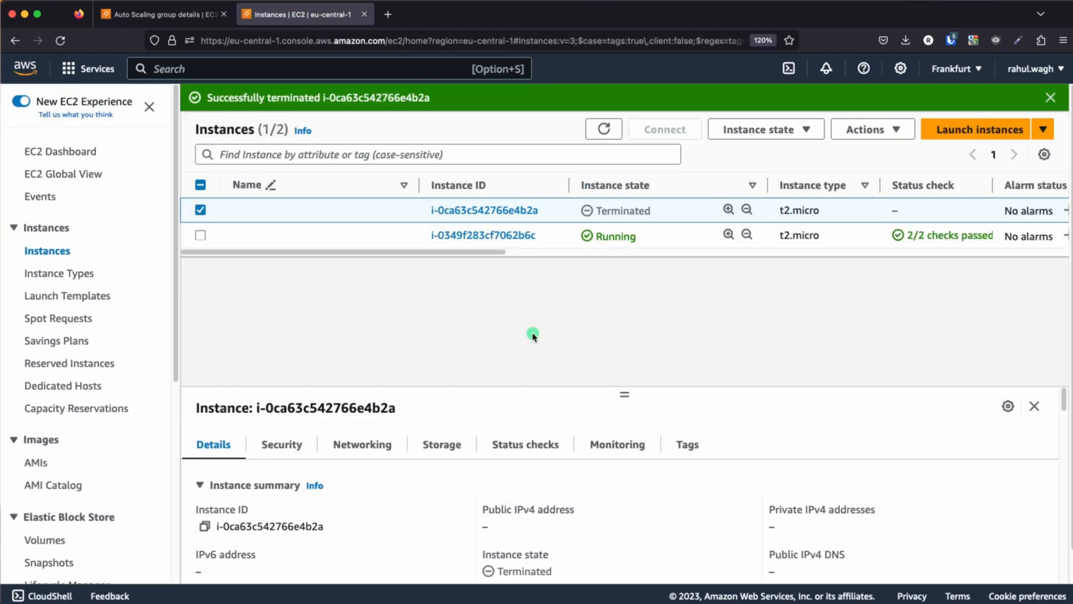
key("super+r")
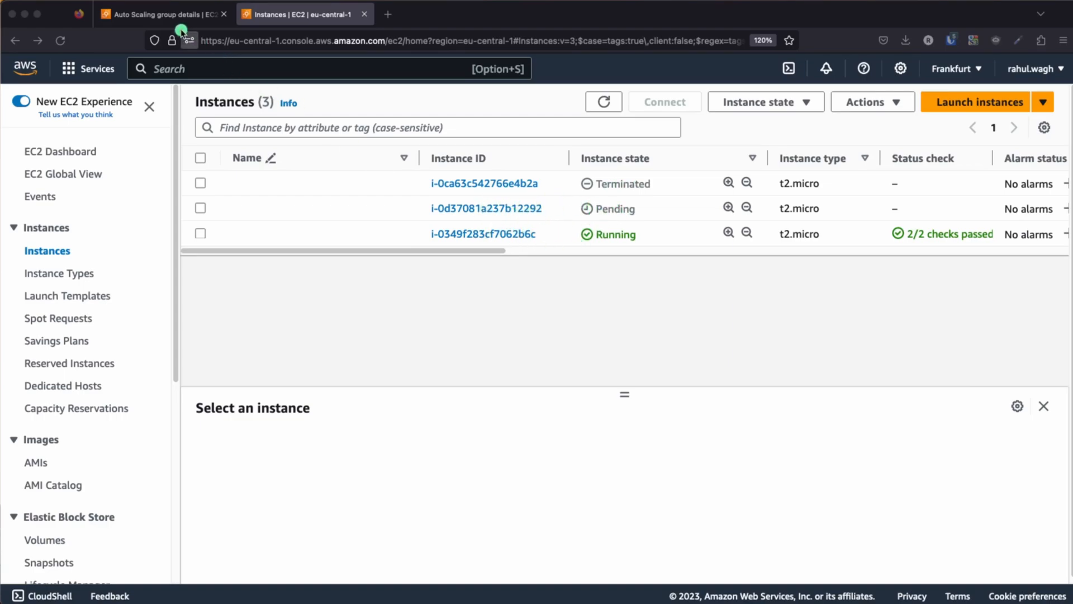
left_click(163, 15)
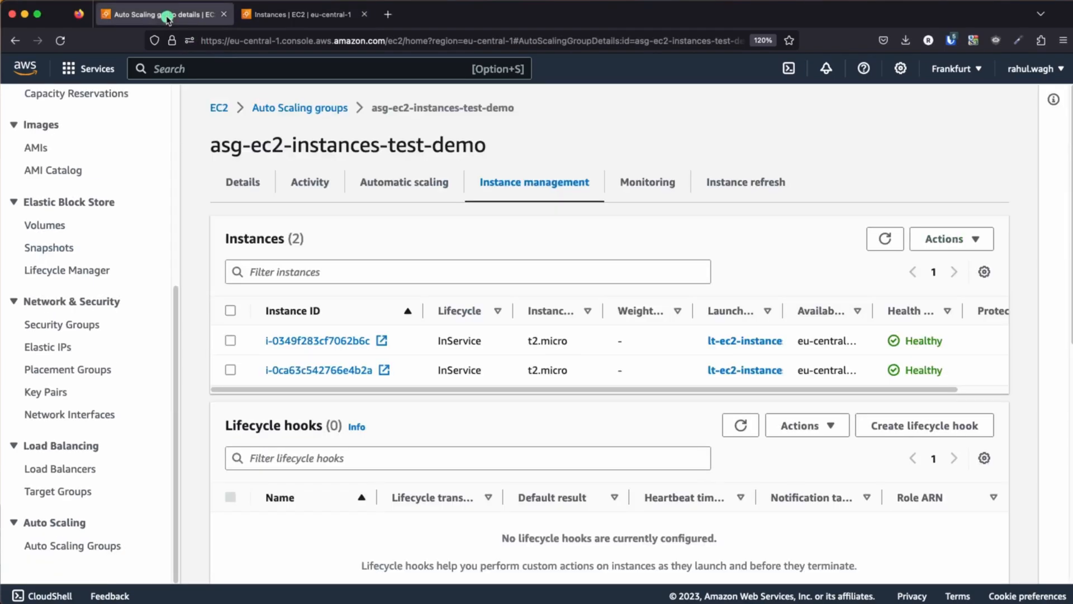
left_click(884, 238)
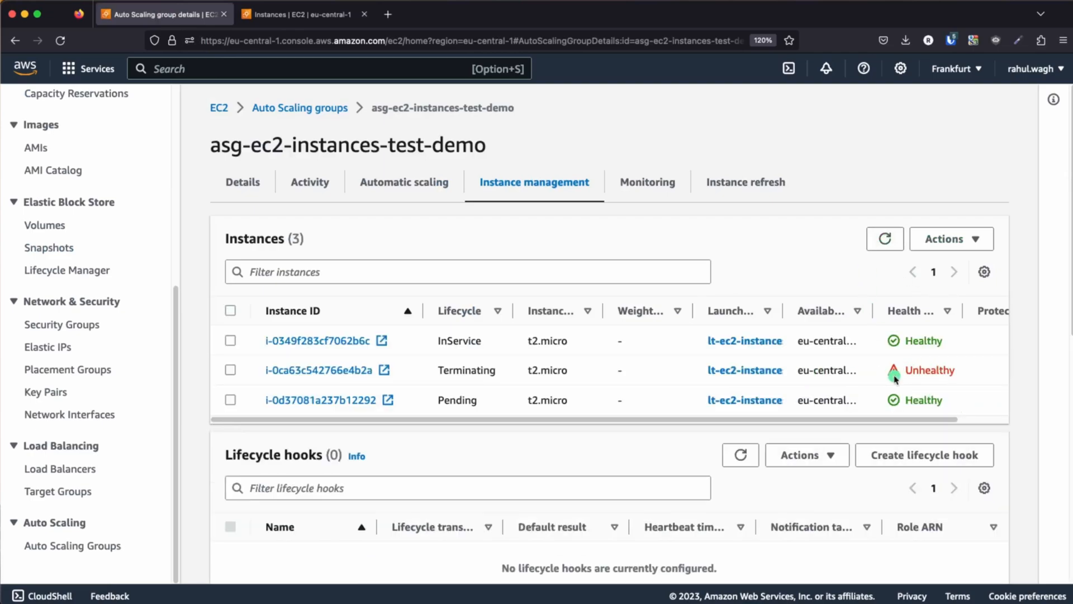